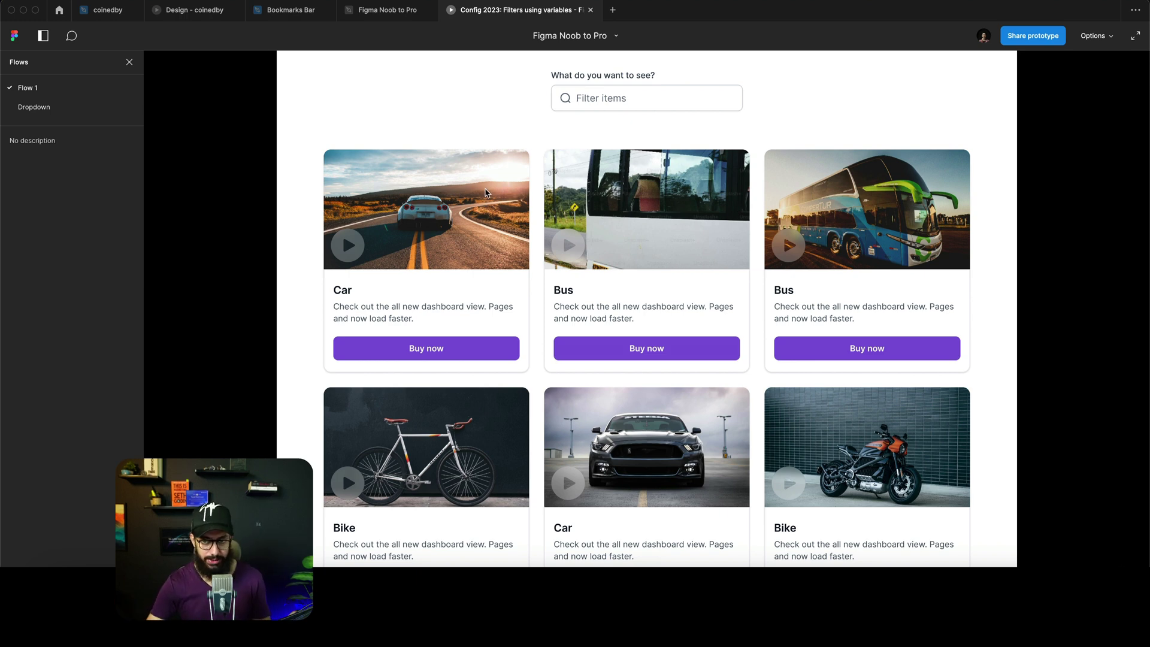
Test the prototype's single-choice filter dropdown by filtering the cards by Car, Bike, Bus and All
{"action": "scroll", "coordinate": [486, 197], "scroll_direction": "down", "scroll_amount": 3}
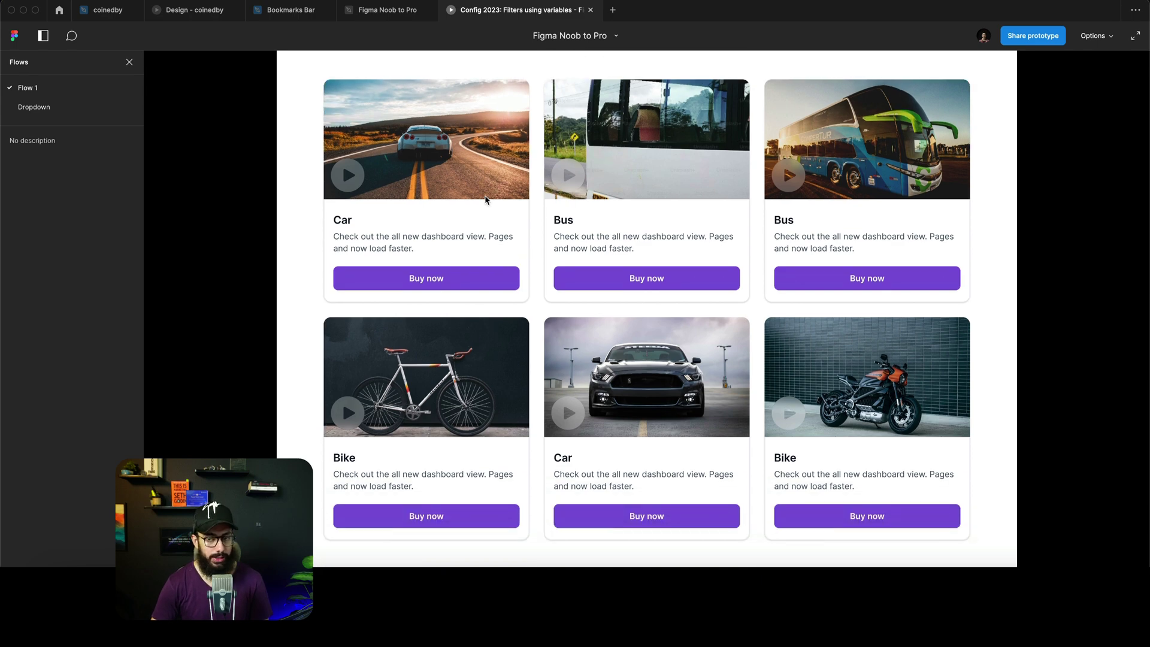
{"action": "scroll", "coordinate": [486, 197], "scroll_direction": "up", "scroll_amount": 3}
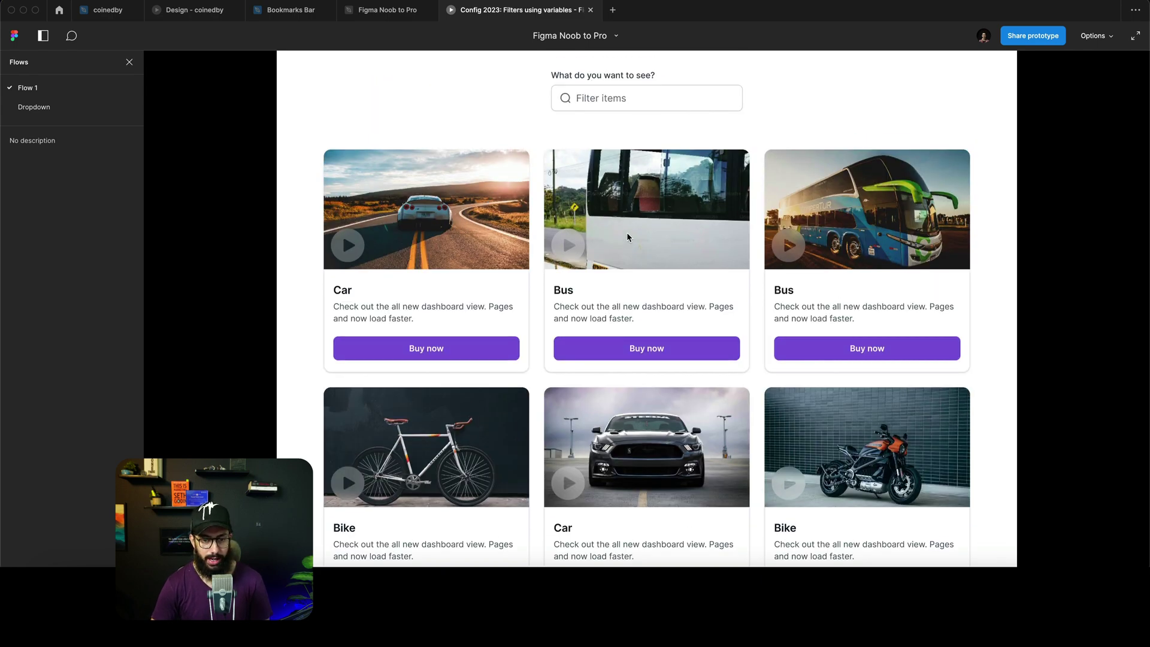
{"action": "scroll", "coordinate": [631, 237], "scroll_direction": "down", "scroll_amount": 3}
{"action": "scroll", "coordinate": [579, 352], "scroll_direction": "up", "scroll_amount": 3}
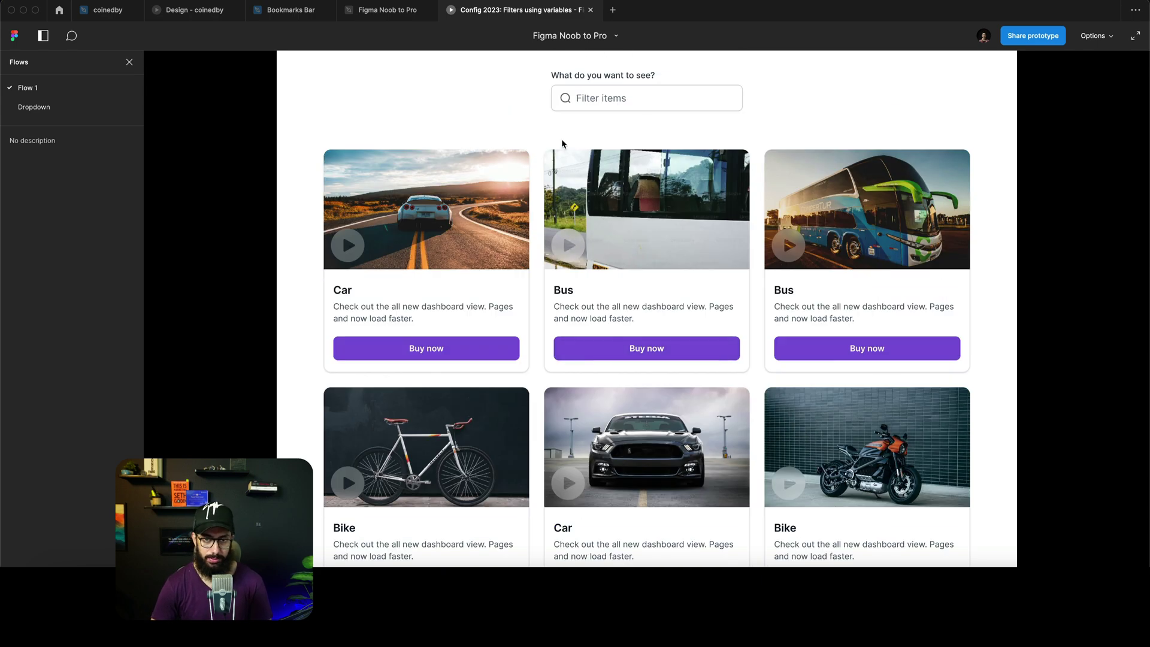
{"action": "left_click", "coordinate": [614, 100]}
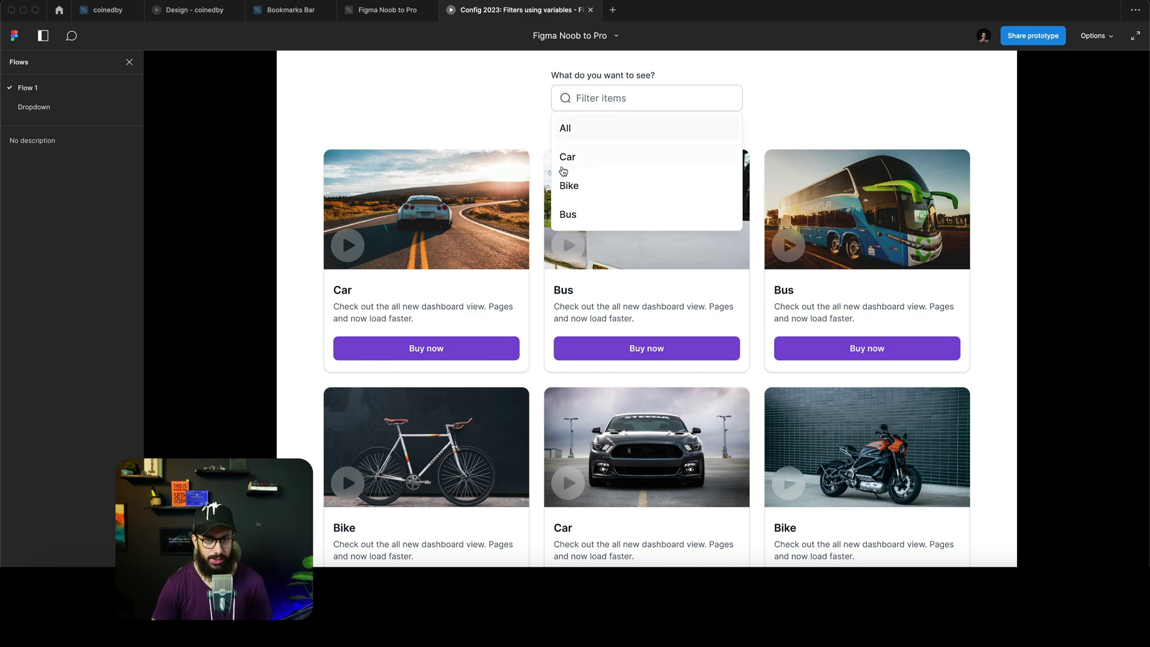
{"action": "left_click", "coordinate": [564, 159]}
{"action": "left_click", "coordinate": [590, 174]}
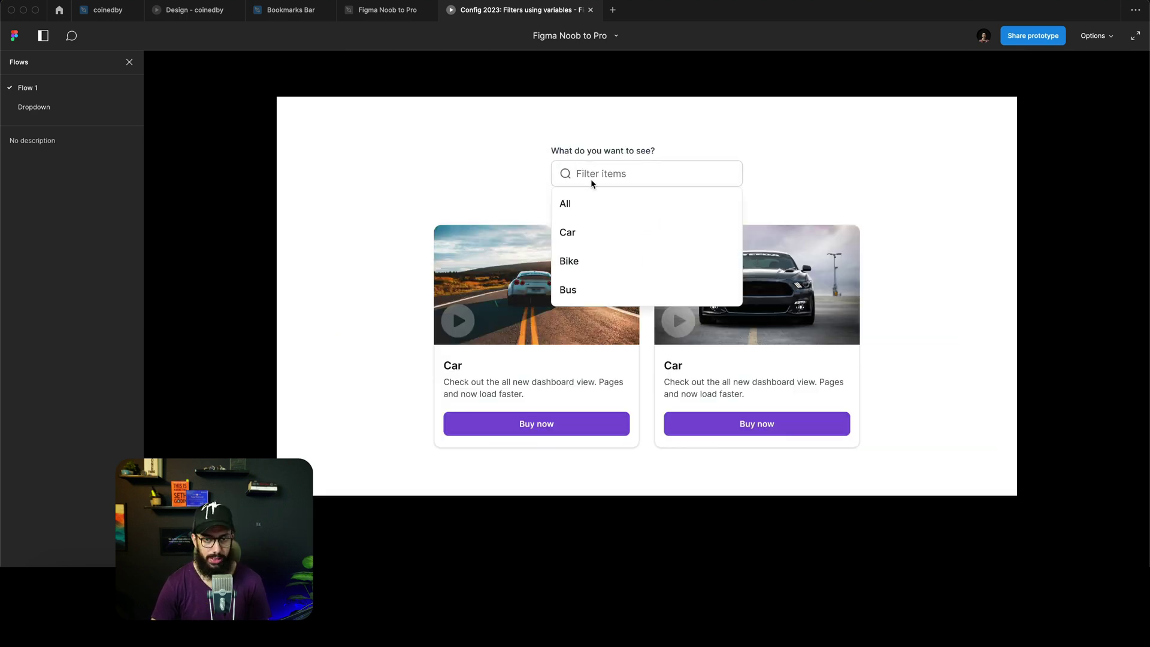
{"action": "left_click", "coordinate": [568, 262]}
{"action": "left_click", "coordinate": [607, 175]}
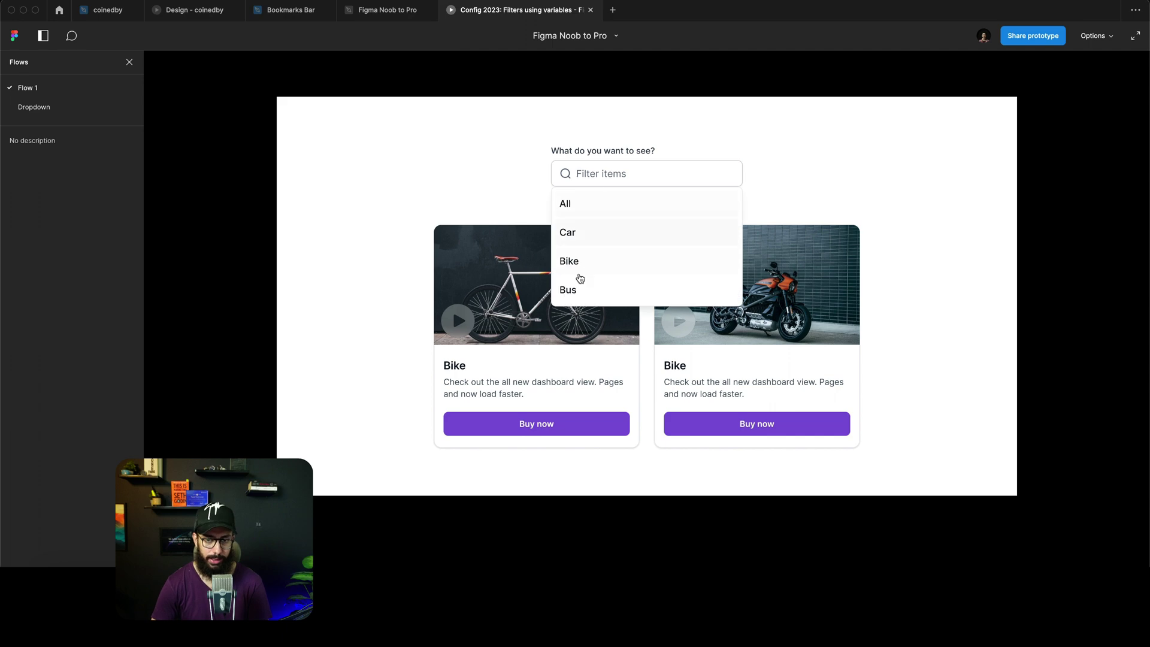
{"action": "left_click", "coordinate": [567, 290]}
{"action": "left_click", "coordinate": [601, 177]}
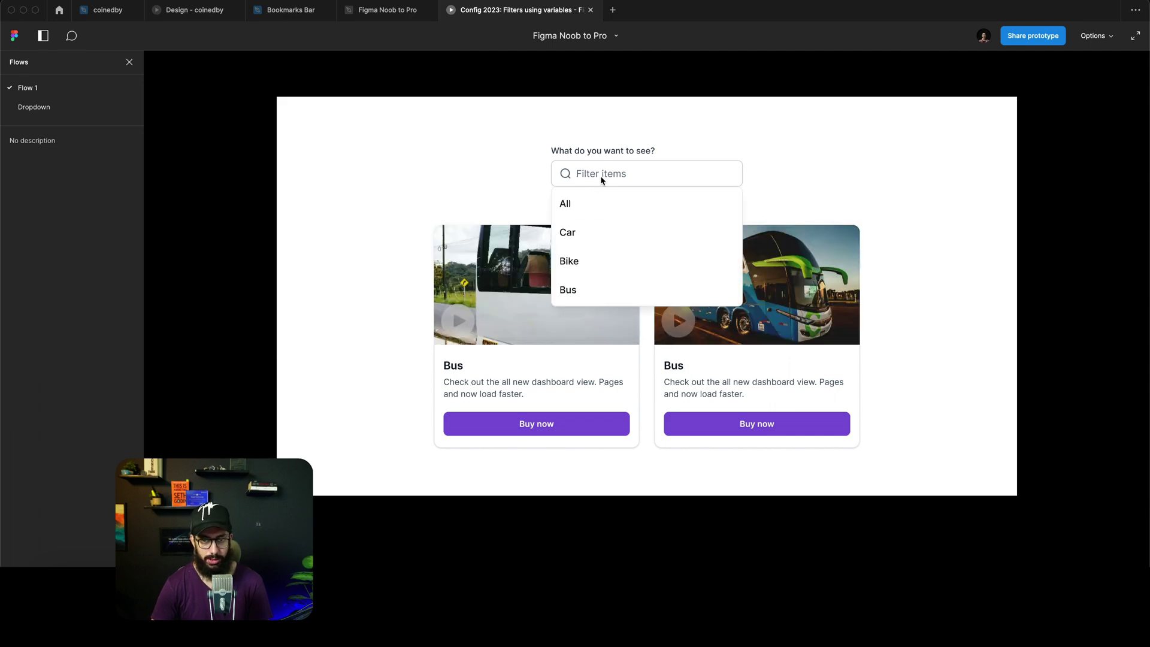
{"action": "left_click", "coordinate": [581, 207]}
Switch to the Figma Noob to Pro design file and look over the canvas down to the highlighted comment below the Screen frame
{"action": "left_click", "coordinate": [360, 15]}
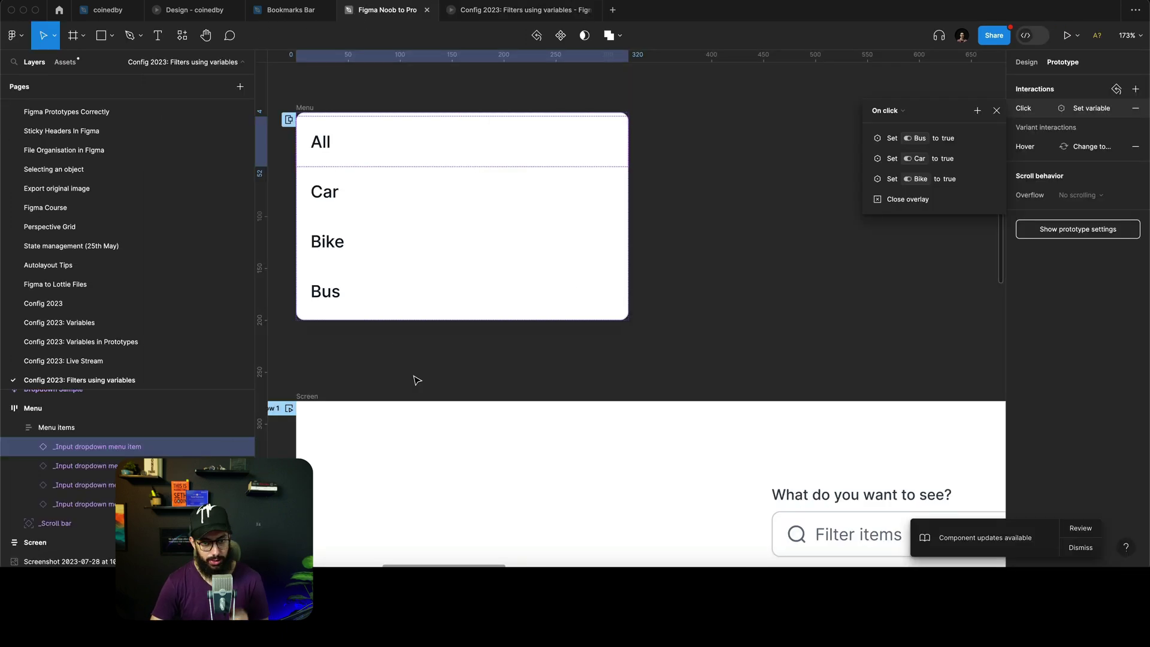
{"action": "scroll", "coordinate": [419, 377], "scroll_direction": "down", "scroll_amount": 5}
{"action": "scroll", "coordinate": [419, 378], "scroll_direction": "down", "scroll_amount": 3}
{"action": "scroll", "coordinate": [419, 374], "scroll_direction": "down", "scroll_amount": 5}
{"action": "scroll", "coordinate": [422, 372], "scroll_direction": "up", "scroll_amount": 3}
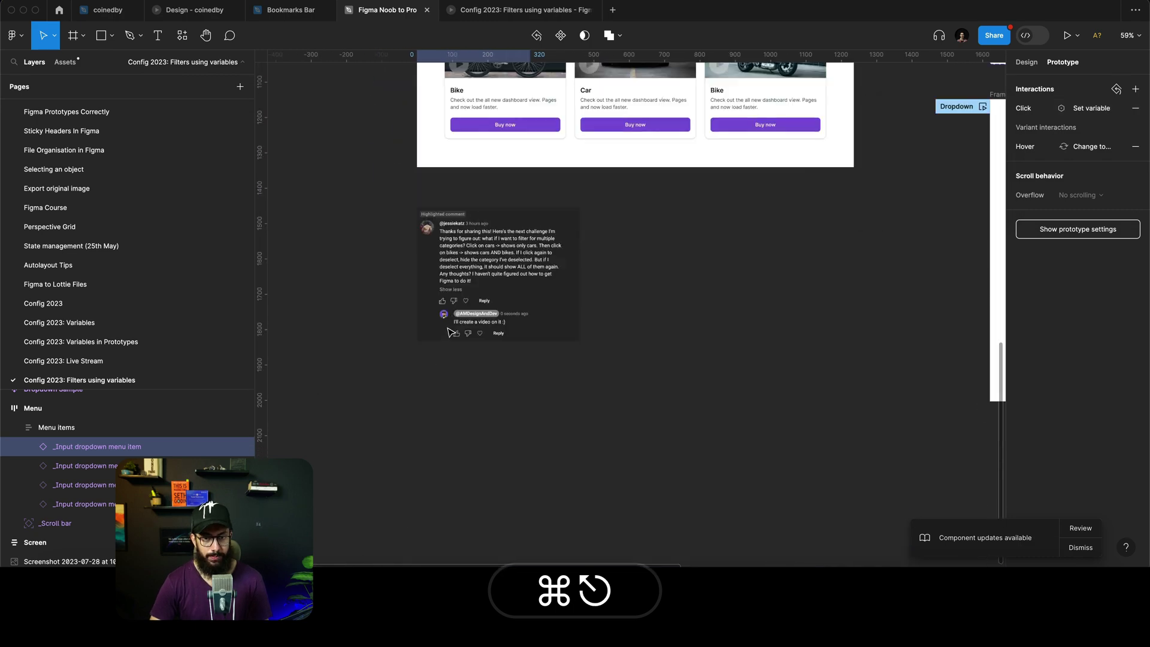
{"action": "scroll", "coordinate": [479, 257], "scroll_direction": "up", "scroll_amount": 10}
{"action": "scroll", "coordinate": [478, 256], "scroll_direction": "down", "scroll_amount": 1}
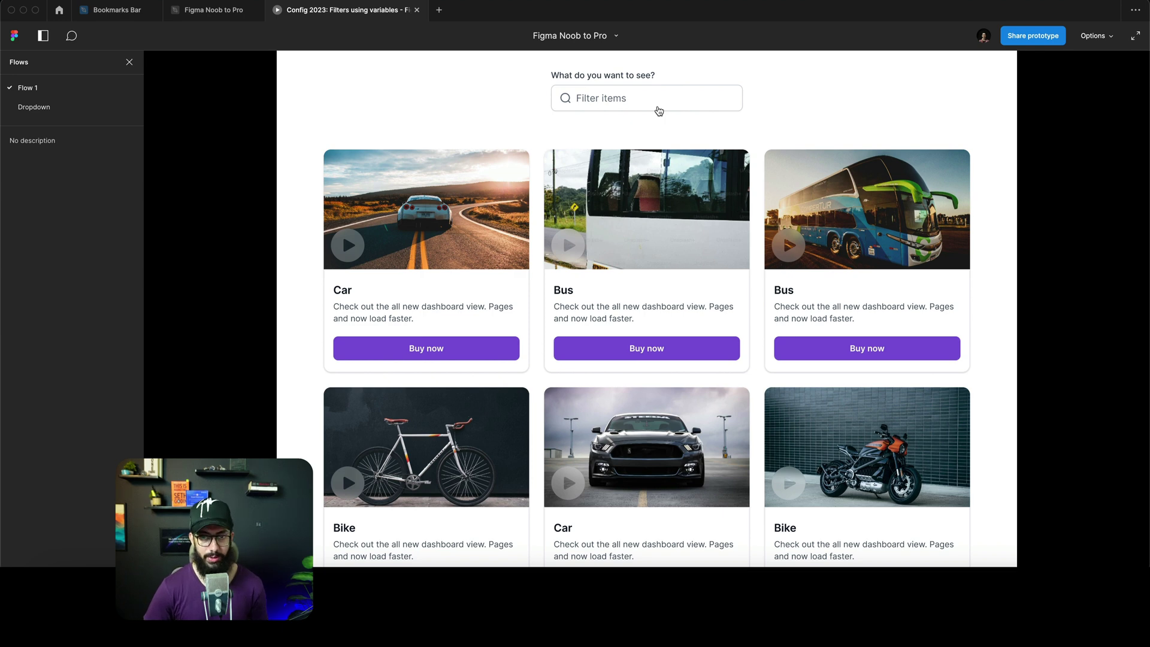
Test the prototype's multi-select filter by checking Car, Bus and Bike in different combinations and unchecking them all
{"action": "left_click", "coordinate": [634, 101]}
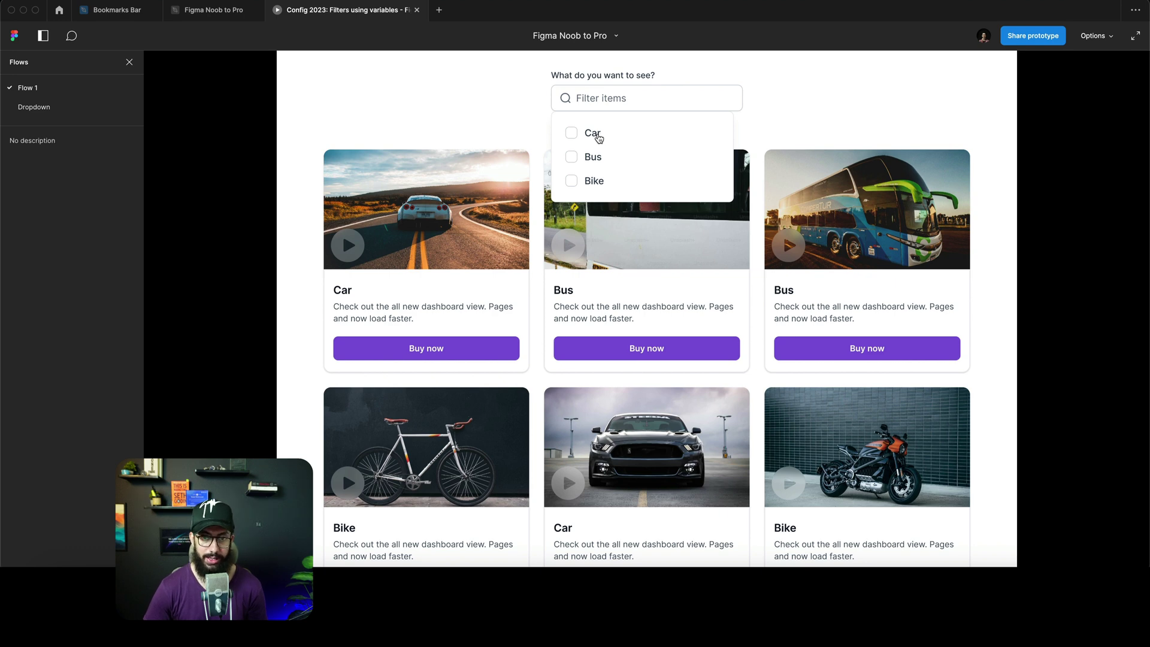
{"action": "left_click", "coordinate": [597, 138]}
{"action": "left_click", "coordinate": [592, 185]}
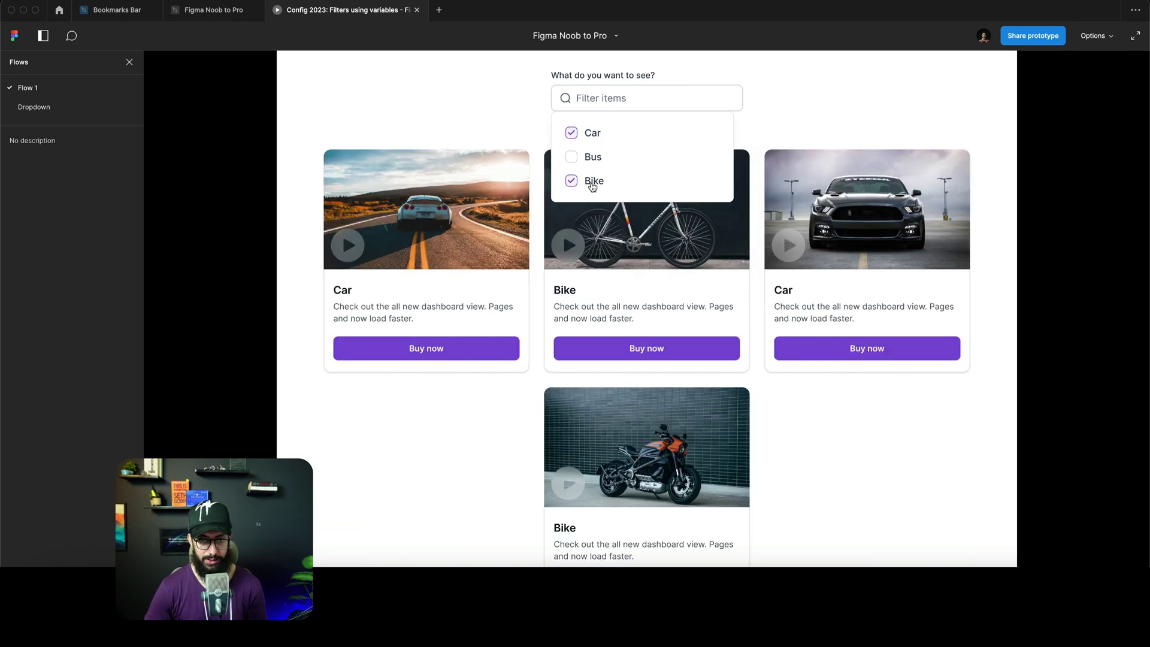
{"action": "left_click", "coordinate": [596, 184]}
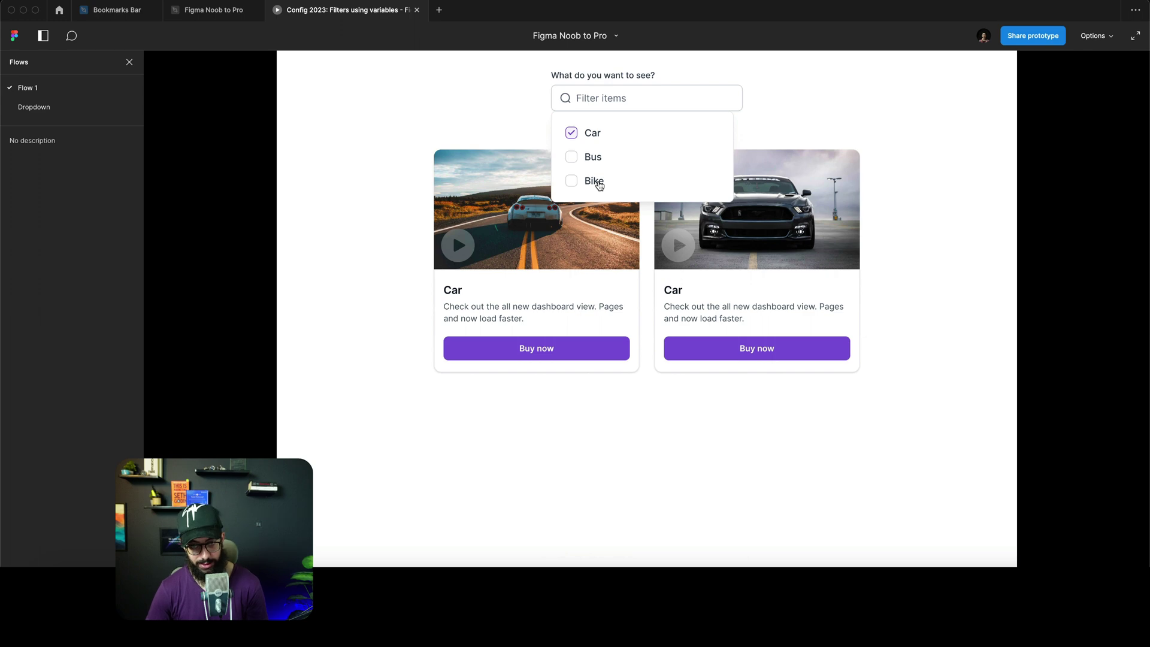
{"action": "left_click", "coordinate": [597, 167]}
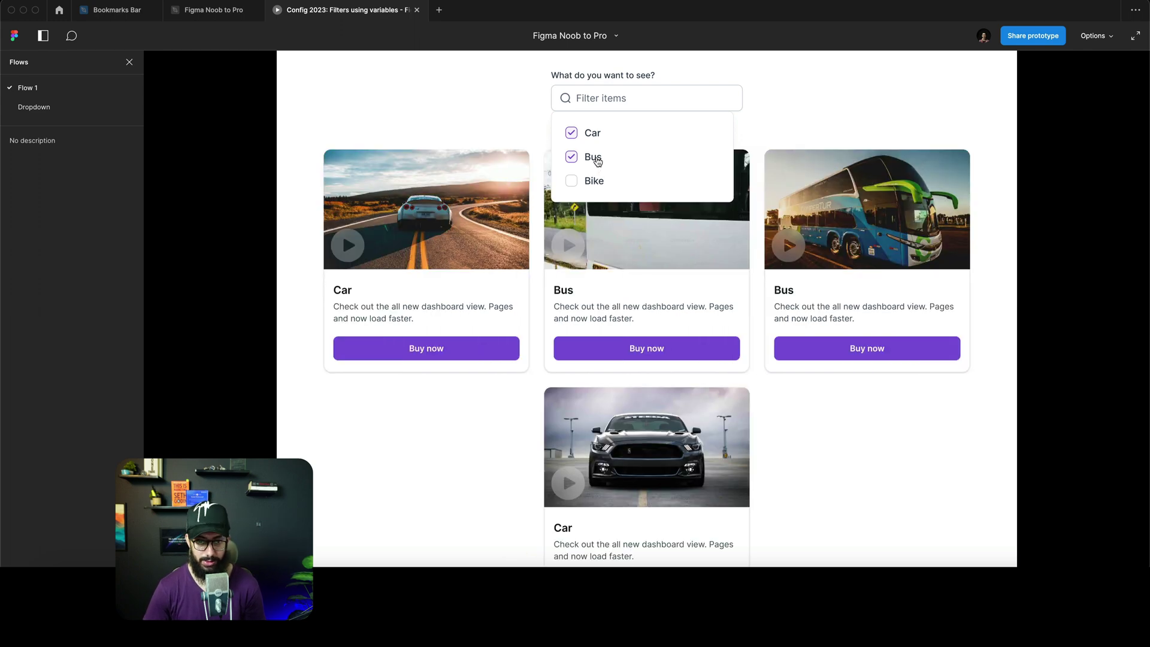
{"action": "left_click", "coordinate": [596, 181]}
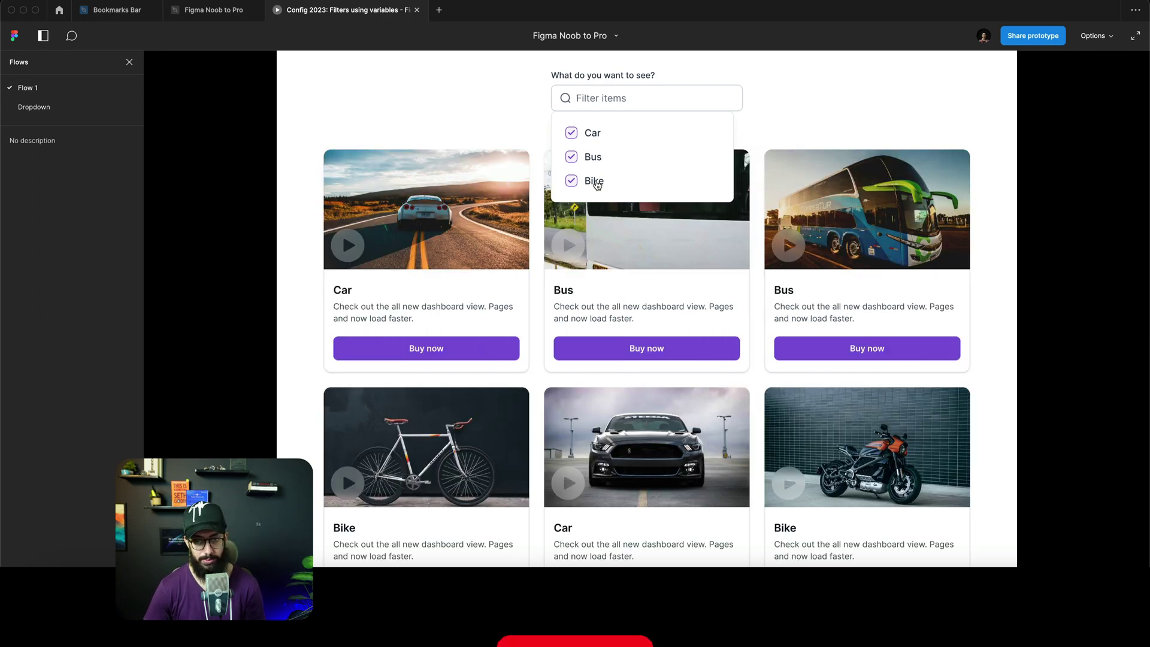
{"action": "left_click", "coordinate": [598, 180]}
{"action": "left_click", "coordinate": [596, 158]}
{"action": "left_click", "coordinate": [598, 134]}
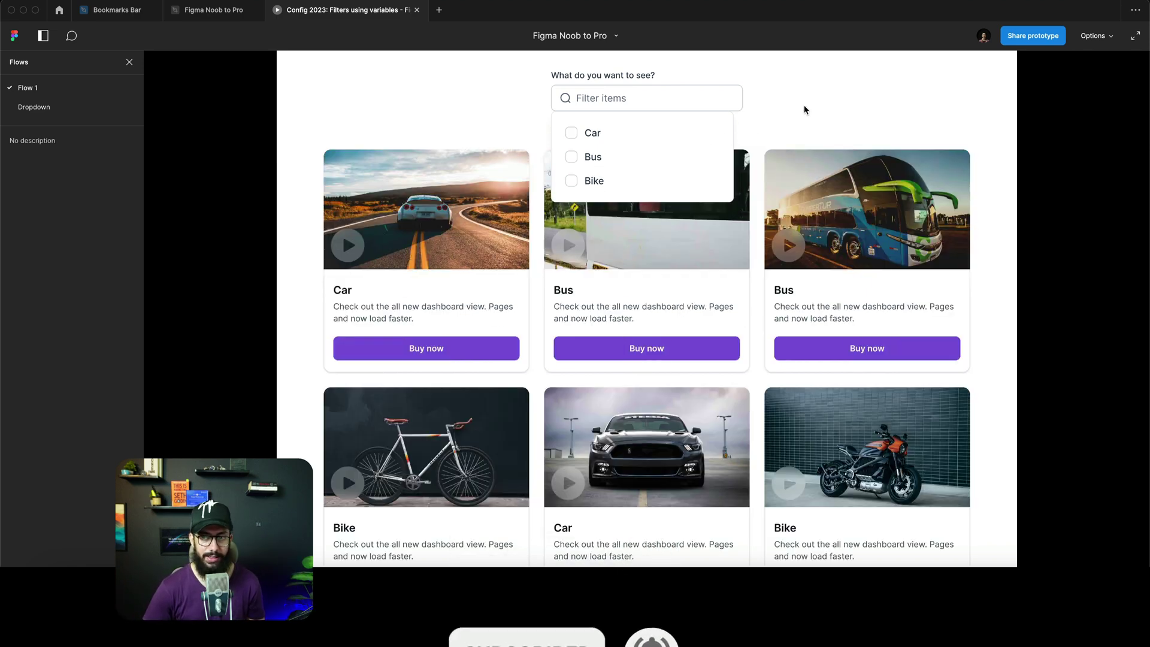
Examine the highlighted comment screenshot at 100% zoom and switch to the YouTube video on dropdown filters in the browser
{"action": "key", "text": "super+0"}
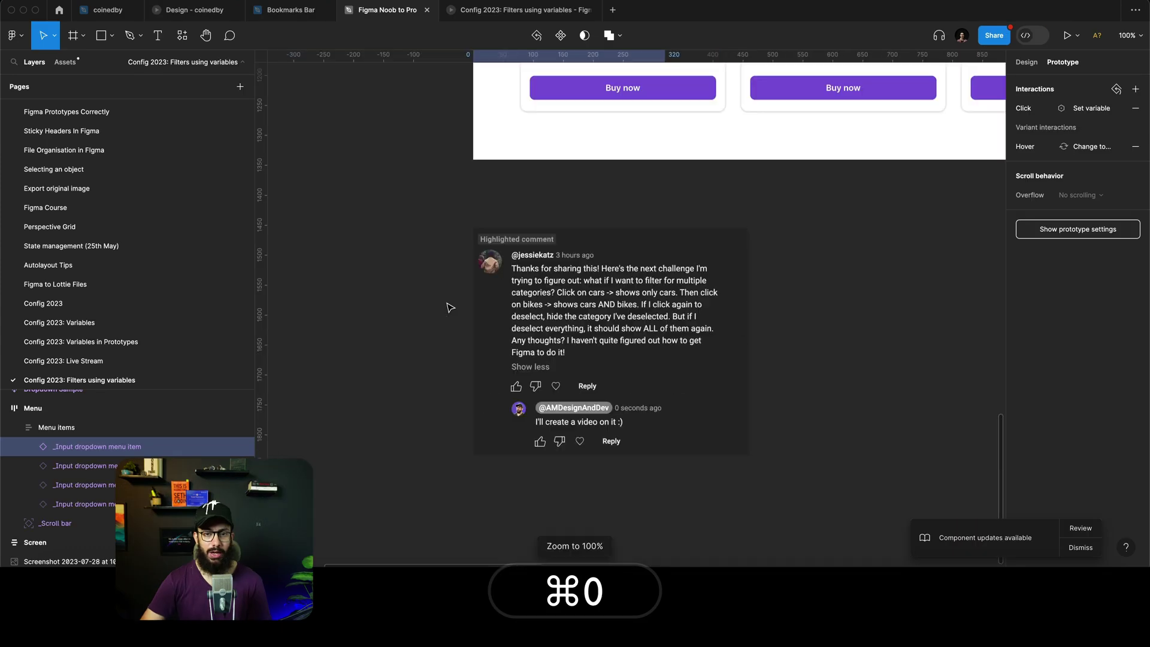
{"action": "left_click", "coordinate": [578, 322]}
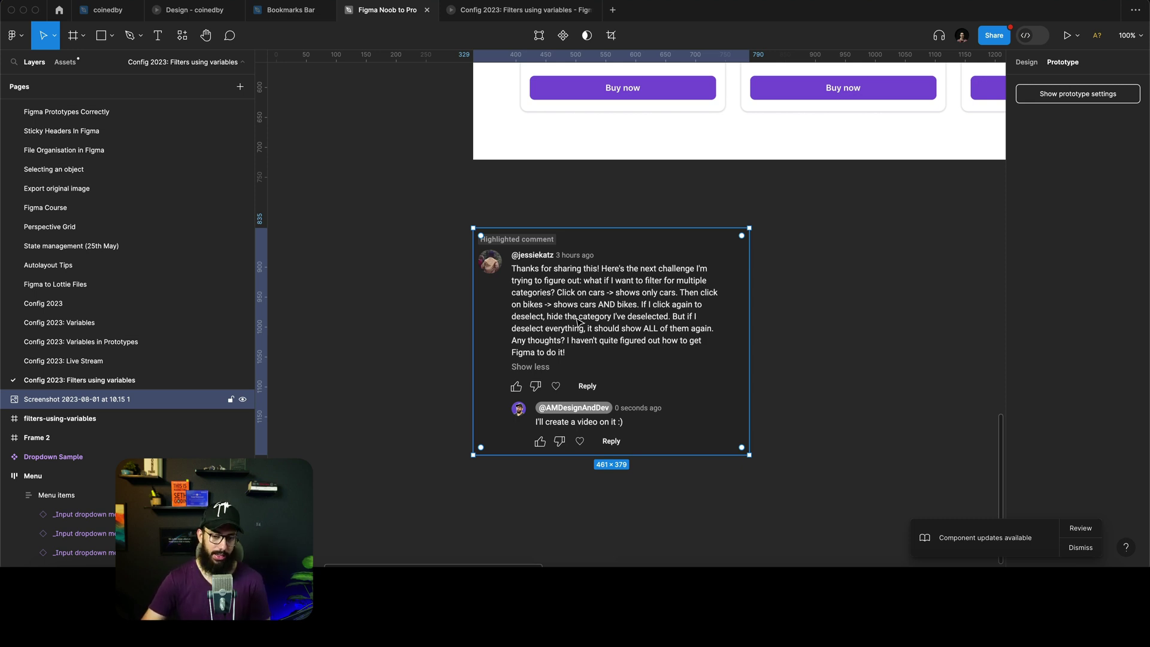
{"action": "key", "text": "super+Tab"}
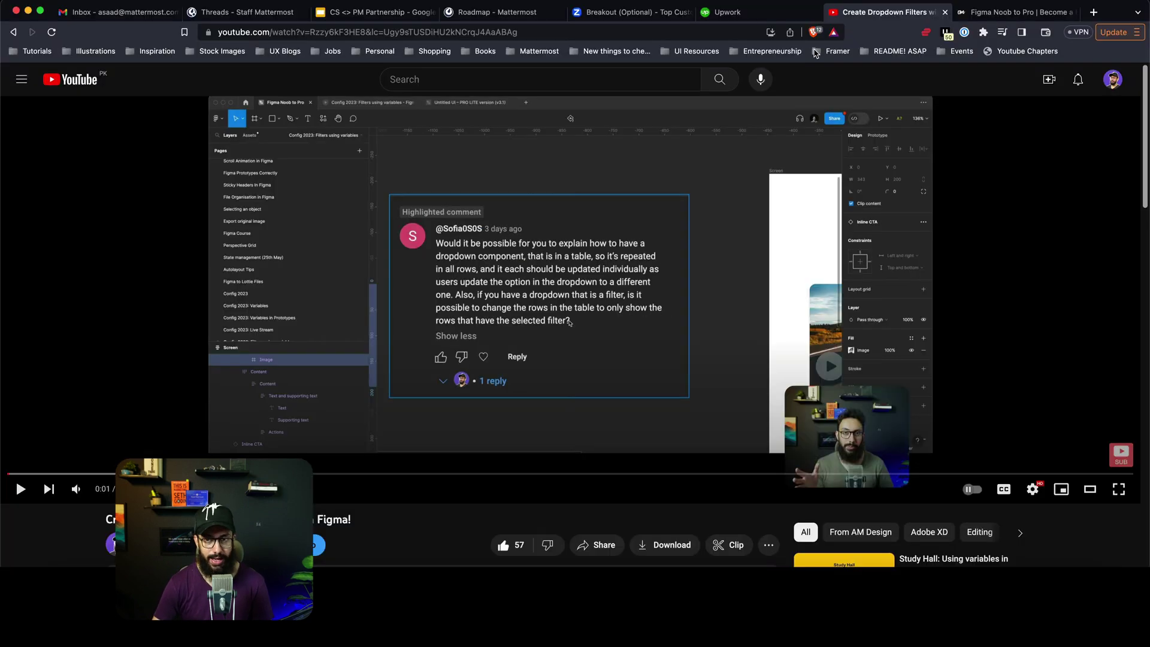
Open the Figma Noob to Pro course page in the browser and look through its reviews and list of modules
{"action": "left_click", "coordinate": [999, 16]}
{"action": "scroll", "coordinate": [730, 125], "scroll_direction": "down", "scroll_amount": 2}
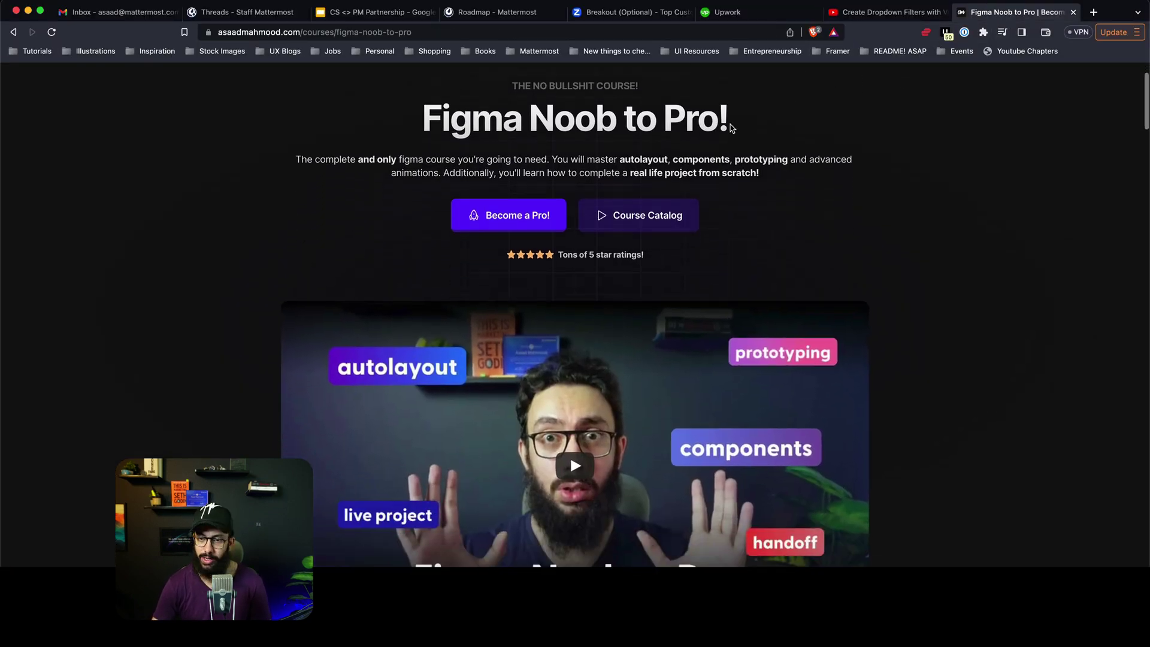
{"action": "key", "text": "super+Tab"}
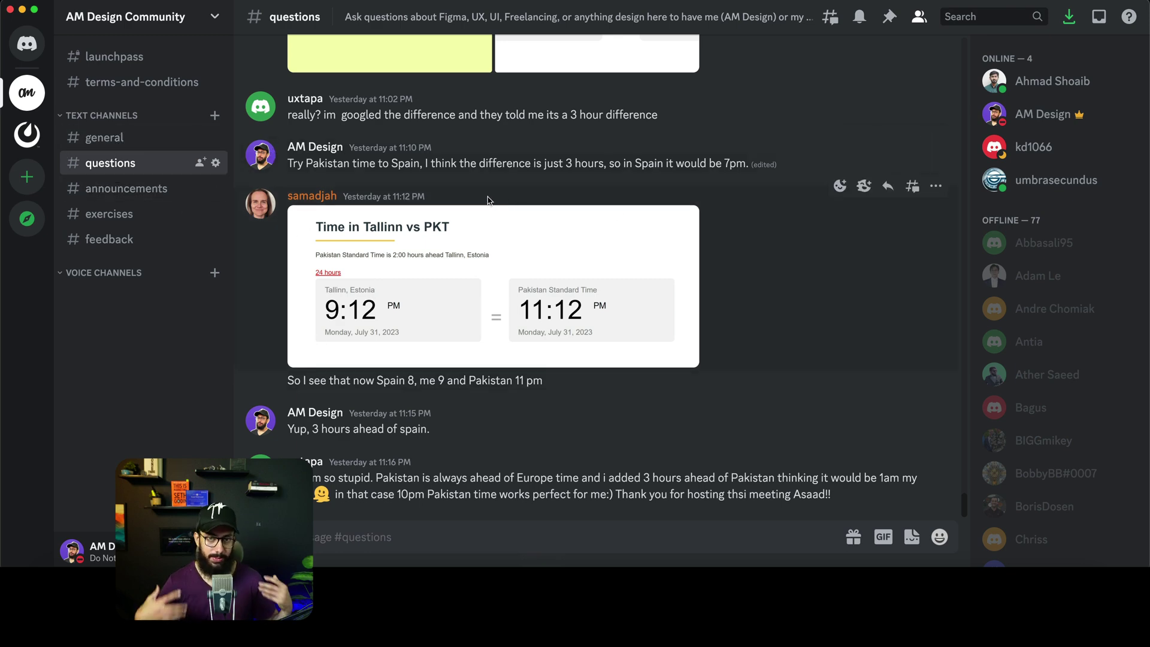
{"action": "key", "text": "super+Tab"}
{"action": "scroll", "coordinate": [532, 197], "scroll_direction": "down", "scroll_amount": 10}
{"action": "scroll", "coordinate": [532, 197], "scroll_direction": "down", "scroll_amount": 15}
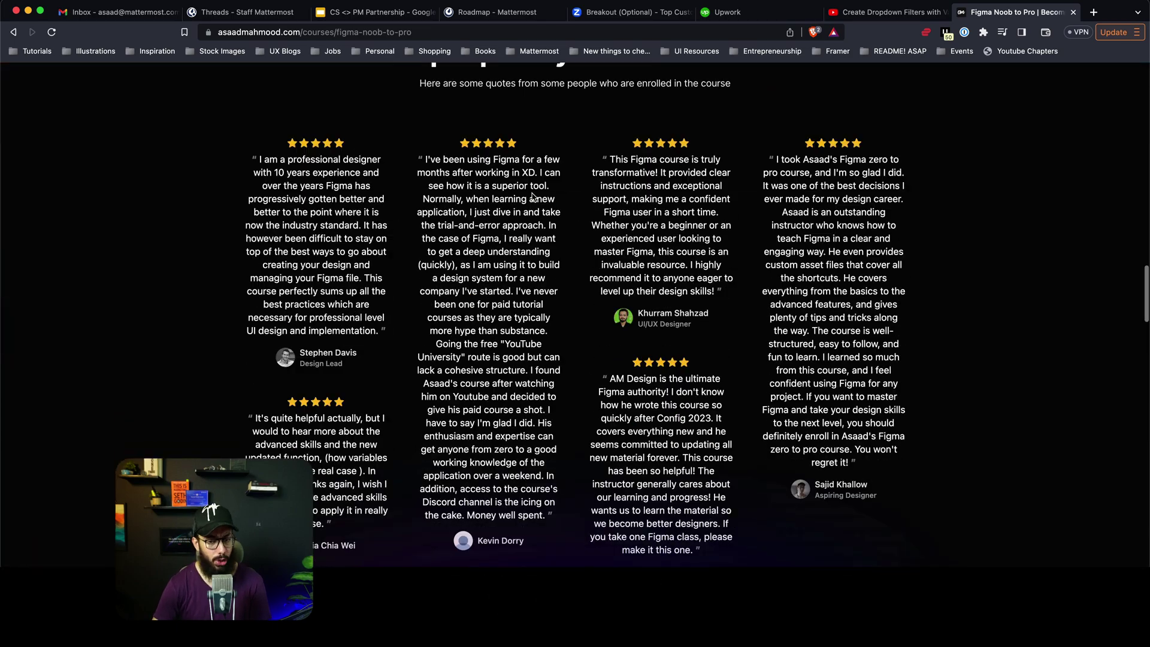
{"action": "scroll", "coordinate": [532, 197], "scroll_direction": "down", "scroll_amount": 5}
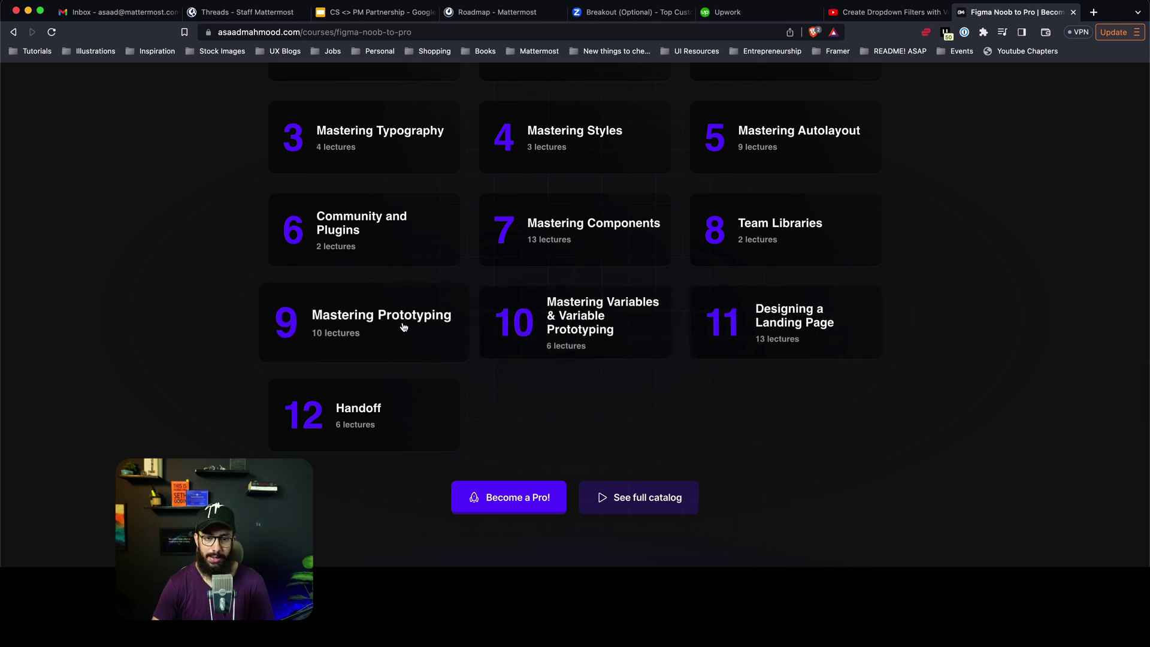
{"action": "scroll", "coordinate": [599, 305], "scroll_direction": "up", "scroll_amount": 2}
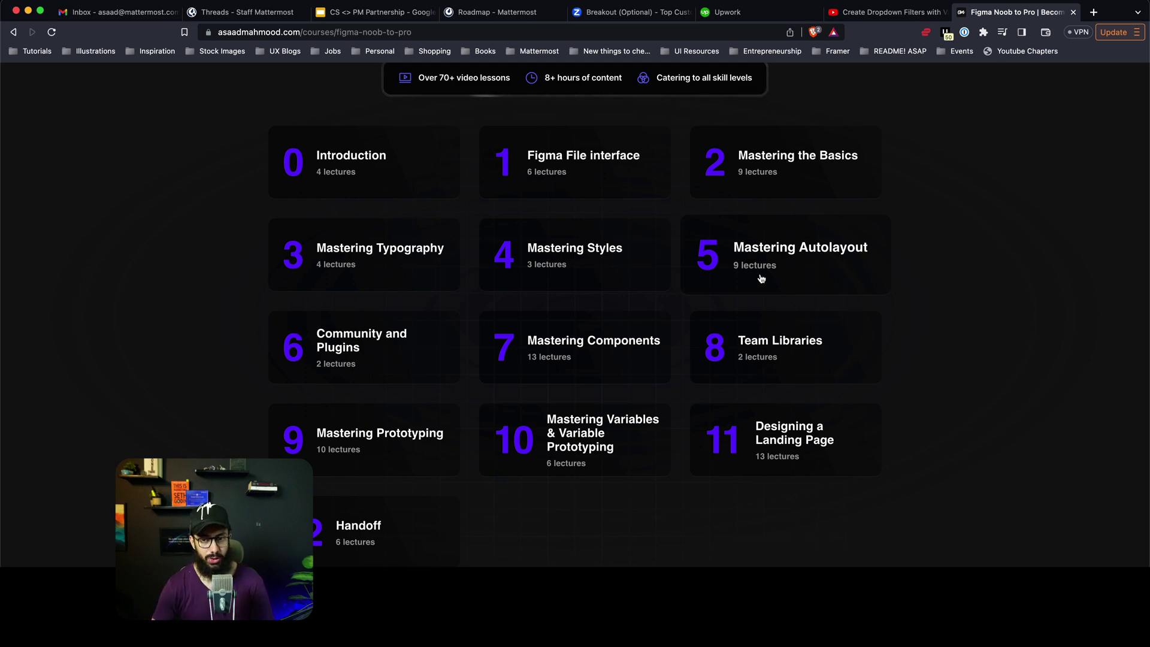
Switch to Discord, browse the student discussions in the community's questions channel, and return to the course page in the browser
{"action": "key", "text": "super+Tab"}
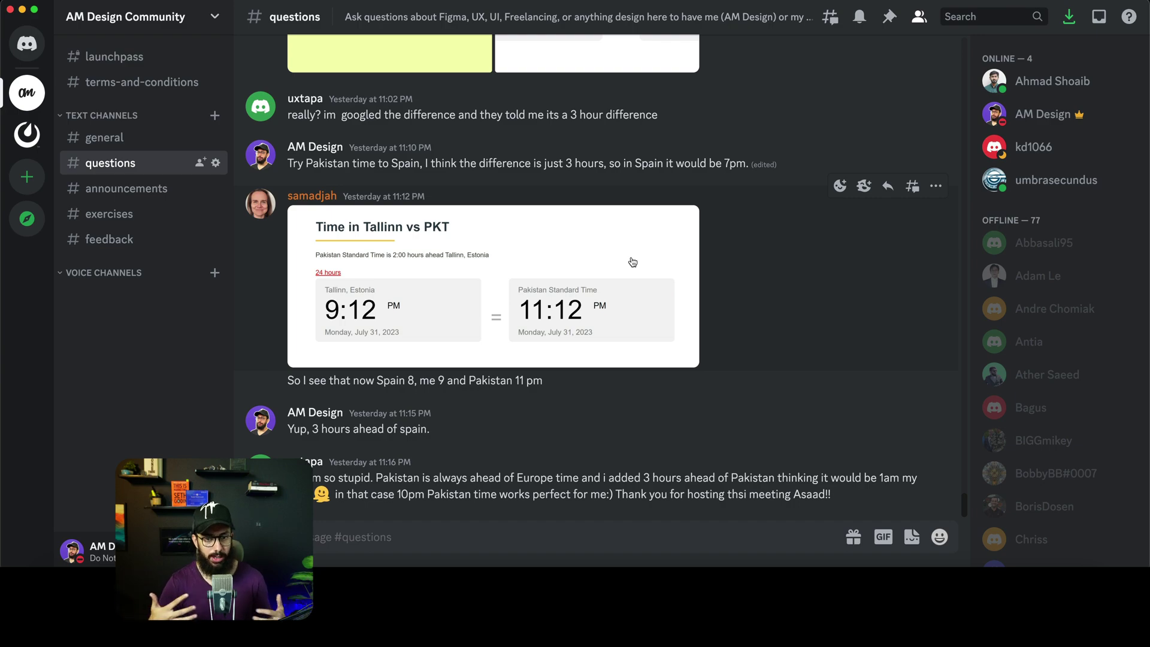
{"action": "scroll", "coordinate": [631, 262], "scroll_direction": "up", "scroll_amount": 20}
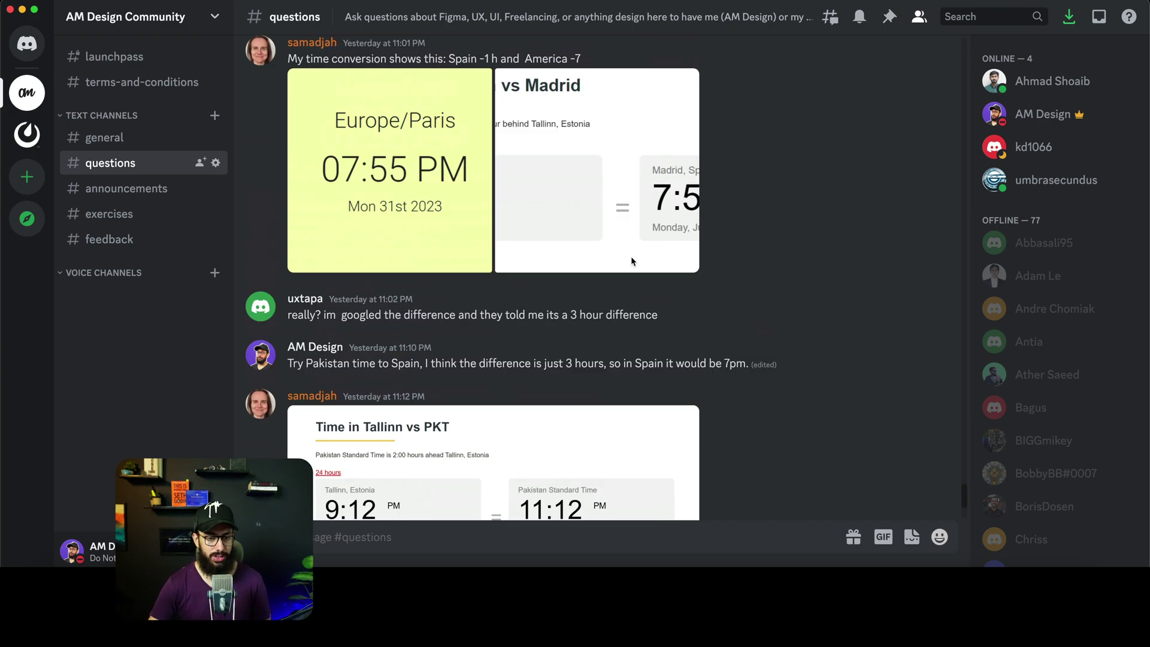
{"action": "scroll", "coordinate": [632, 262], "scroll_direction": "up", "scroll_amount": 20}
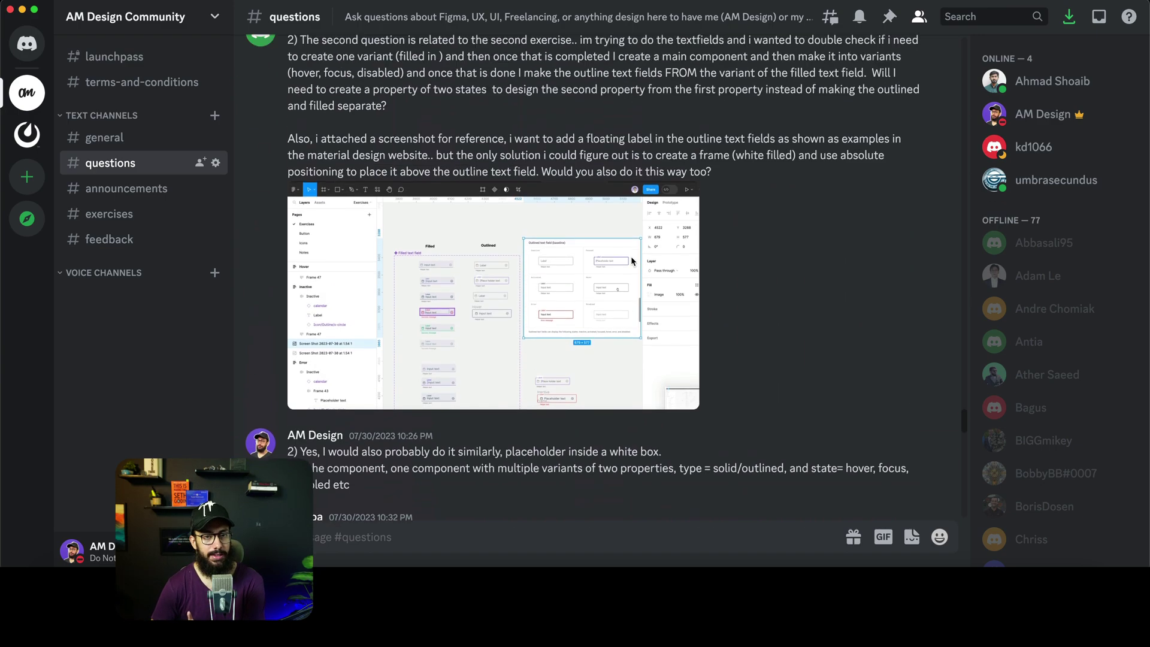
{"action": "scroll", "coordinate": [579, 261], "scroll_direction": "up", "scroll_amount": 3}
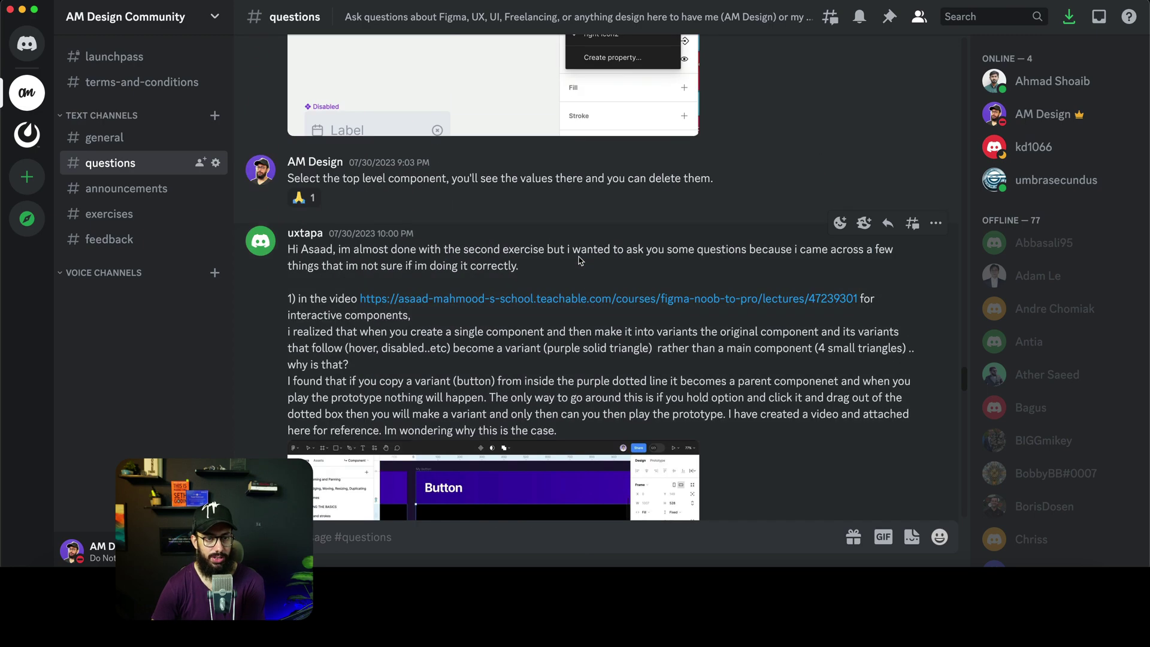
{"action": "scroll", "coordinate": [398, 174], "scroll_direction": "up", "scroll_amount": 6}
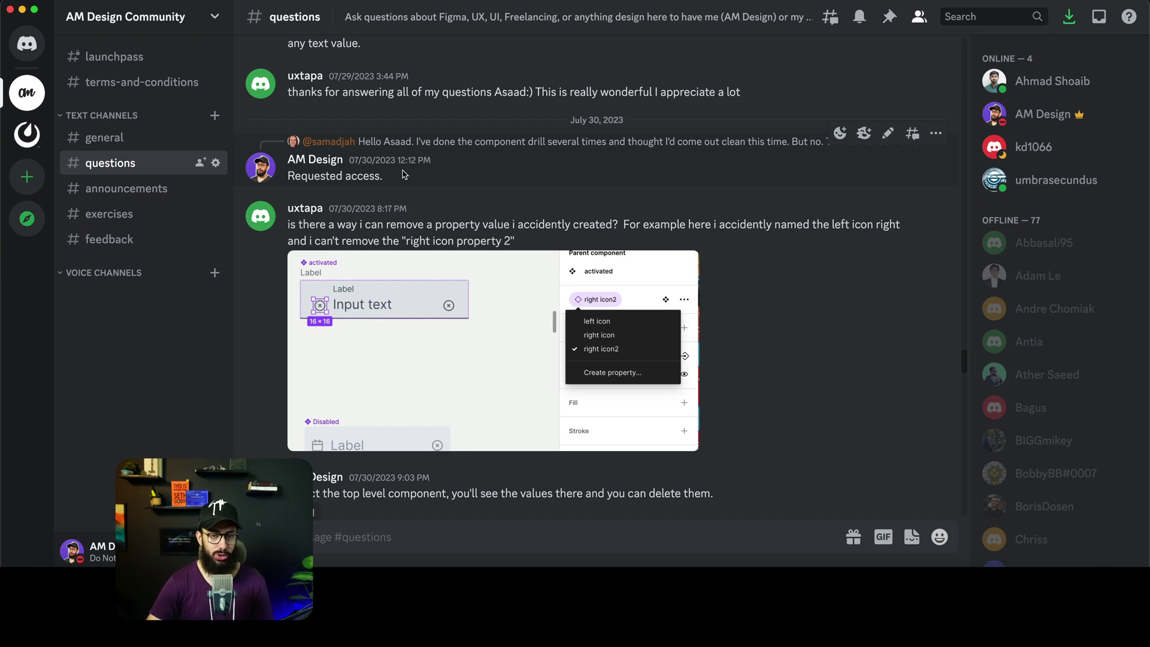
{"action": "key", "text": "super+Tab"}
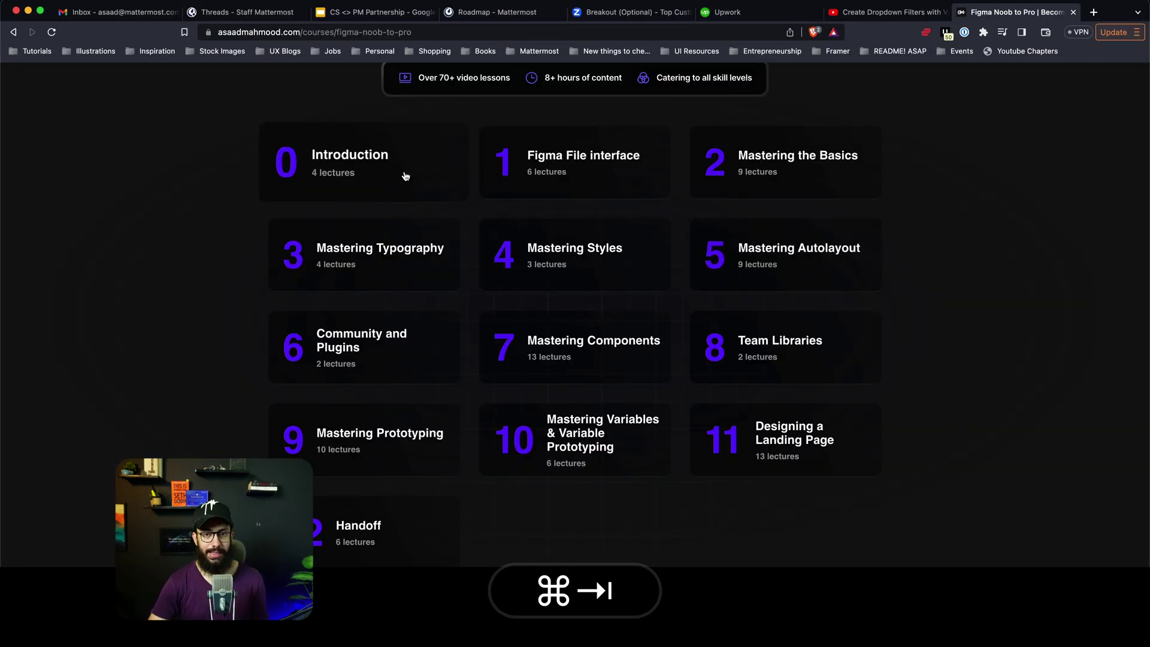
{"action": "key", "text": "super+Tab"}
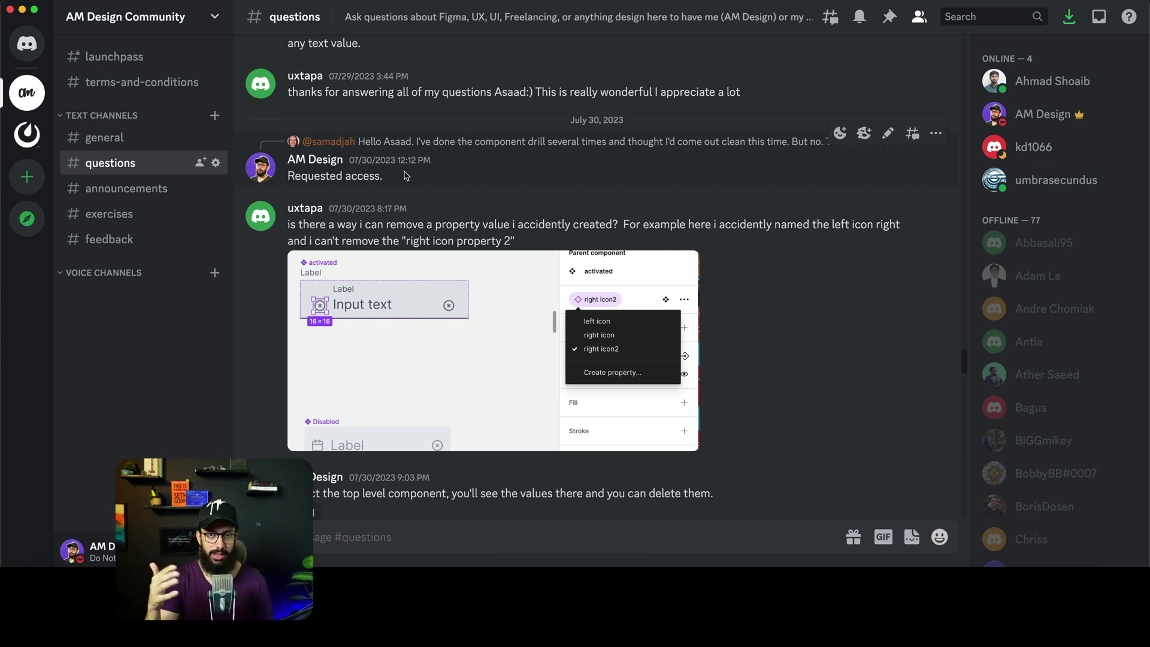
{"action": "scroll", "coordinate": [405, 175], "scroll_direction": "down", "scroll_amount": 15}
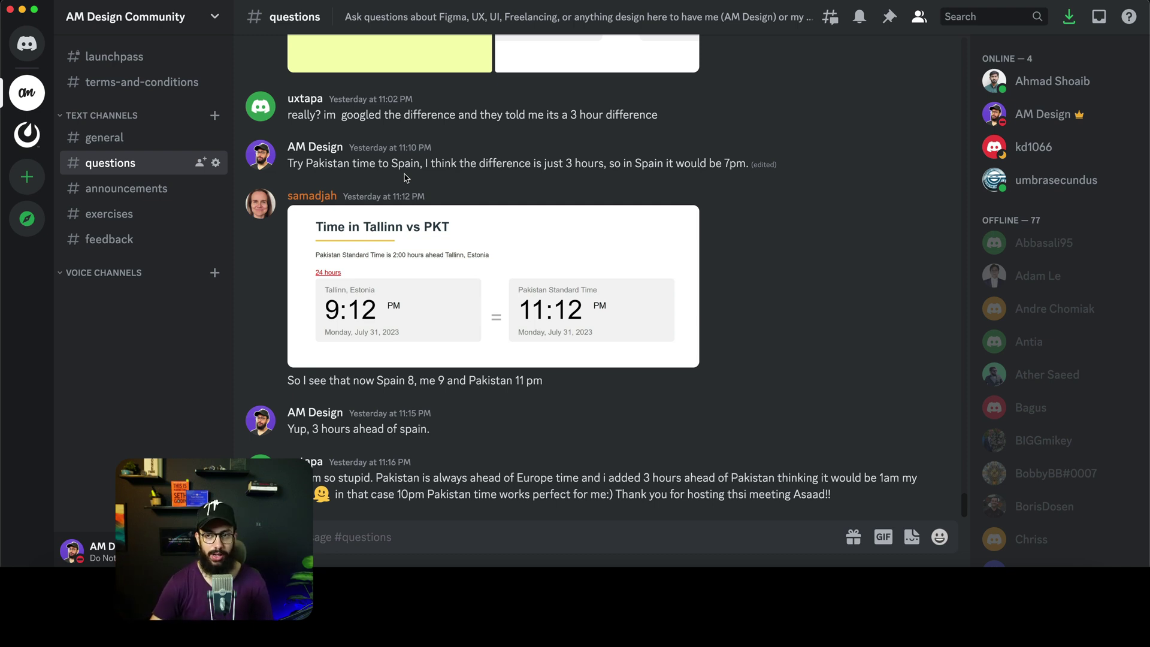
{"action": "key", "text": "super+Tab"}
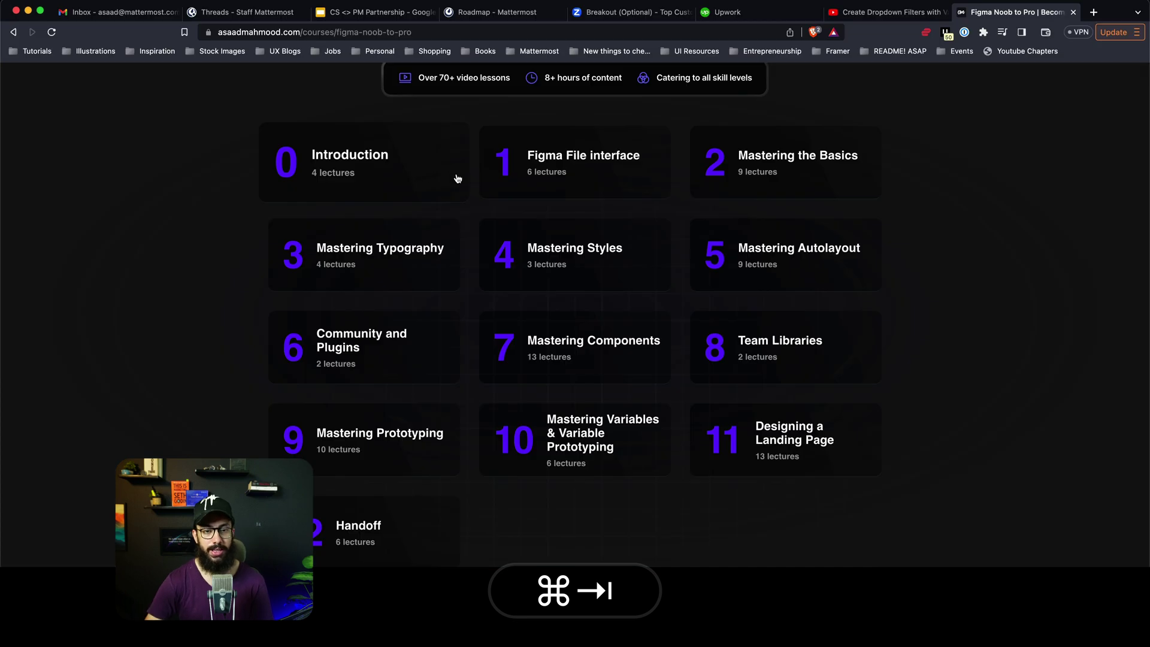
Switch back to the Figma Noob to Pro design file and select the Screen frame
{"action": "key", "text": "super+Tab"}
{"action": "left_click", "coordinate": [304, 117]}
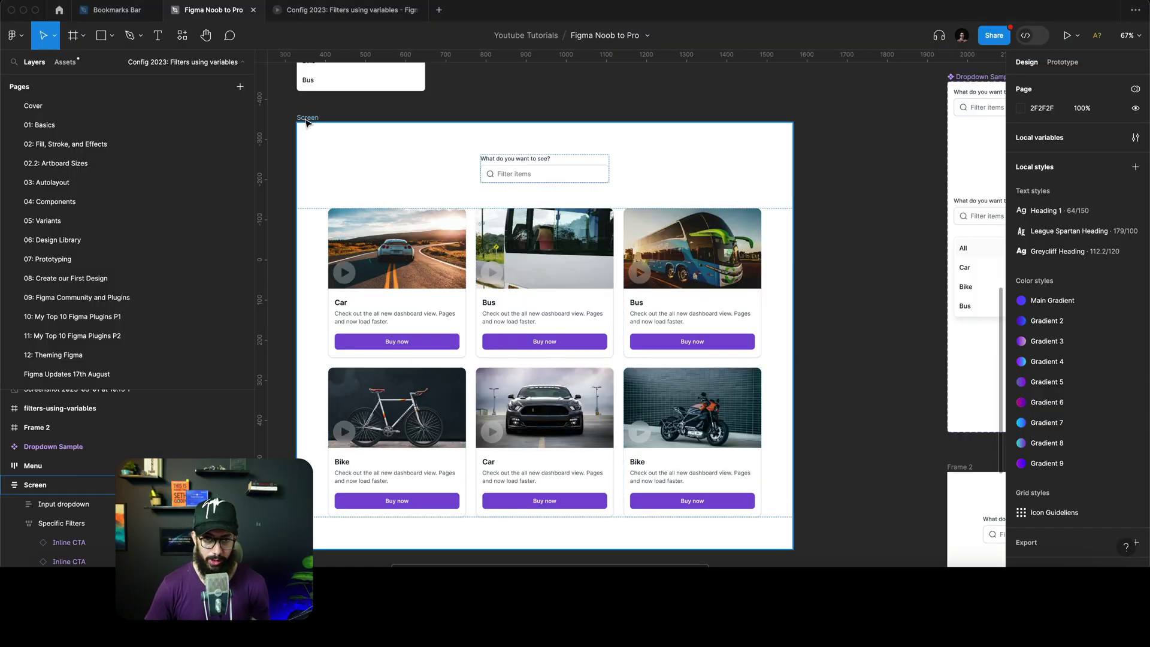
{"action": "key", "text": "super+Down"}
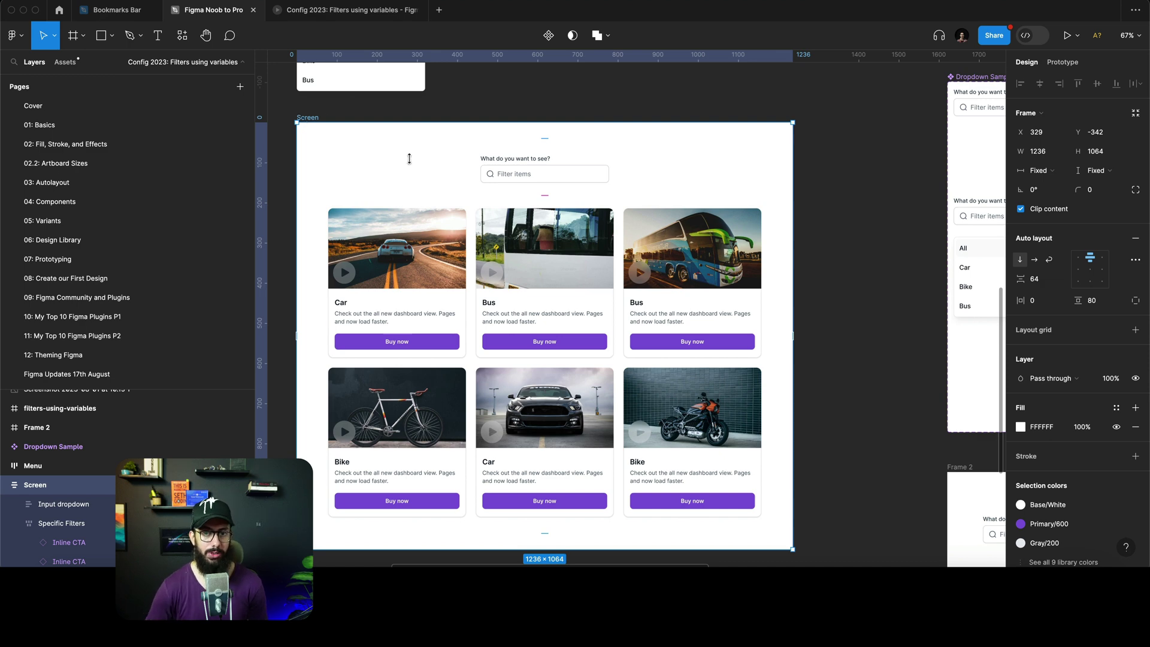
Place a Checkbox component instance on the empty canvas beside the Menu frame and turn on its text
{"action": "scroll", "coordinate": [411, 156], "scroll_direction": "up", "scroll_amount": 3}
{"action": "left_click", "coordinate": [491, 181]}
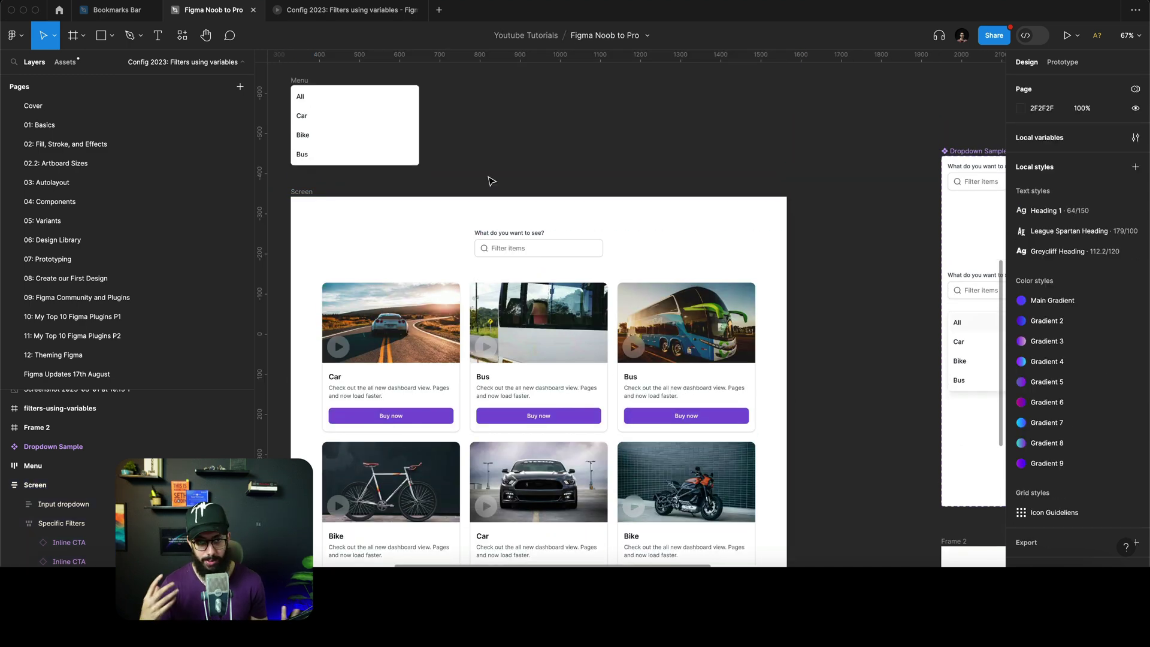
{"action": "scroll", "coordinate": [482, 170], "scroll_direction": "up", "scroll_amount": 2}
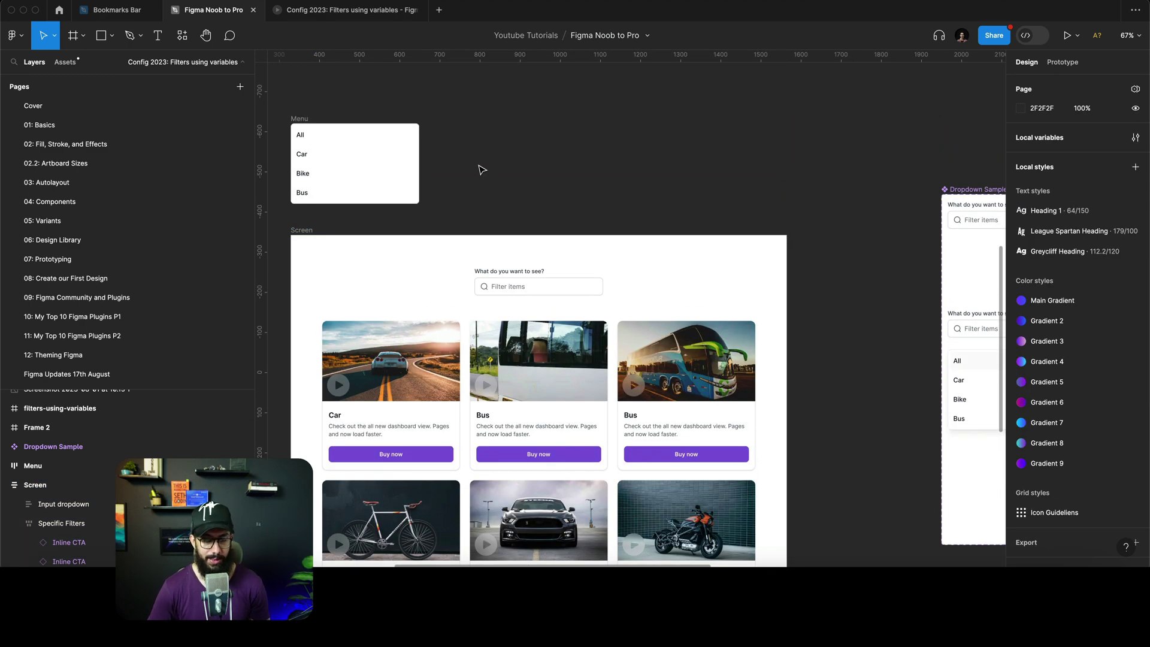
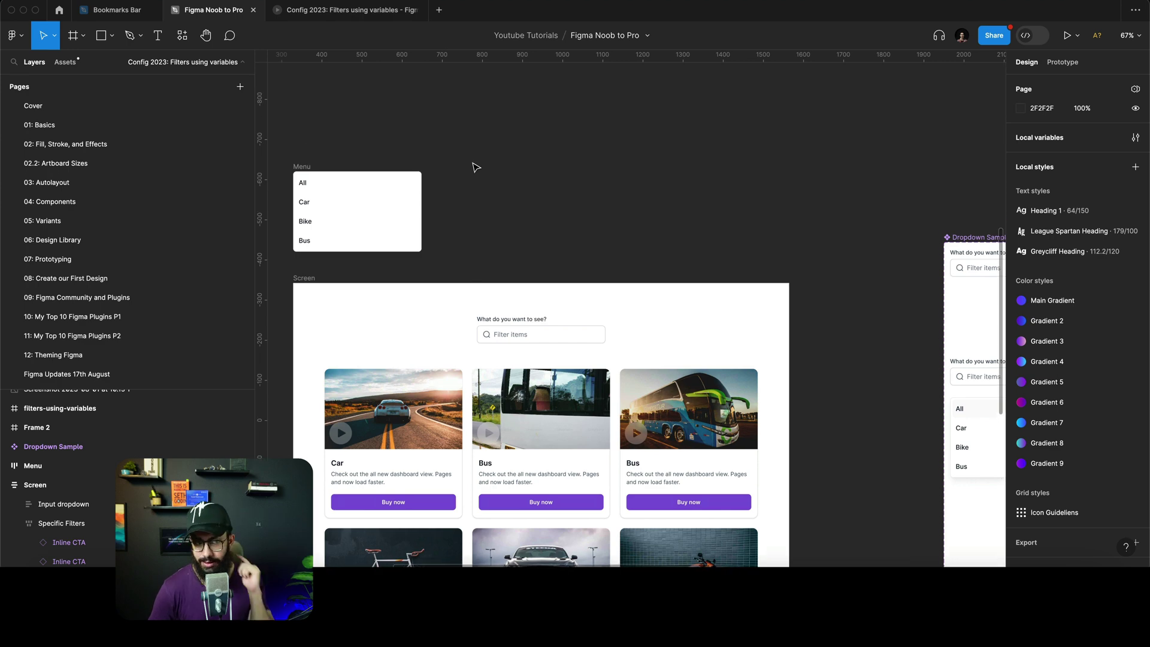
{"action": "key", "text": "alt+2"}
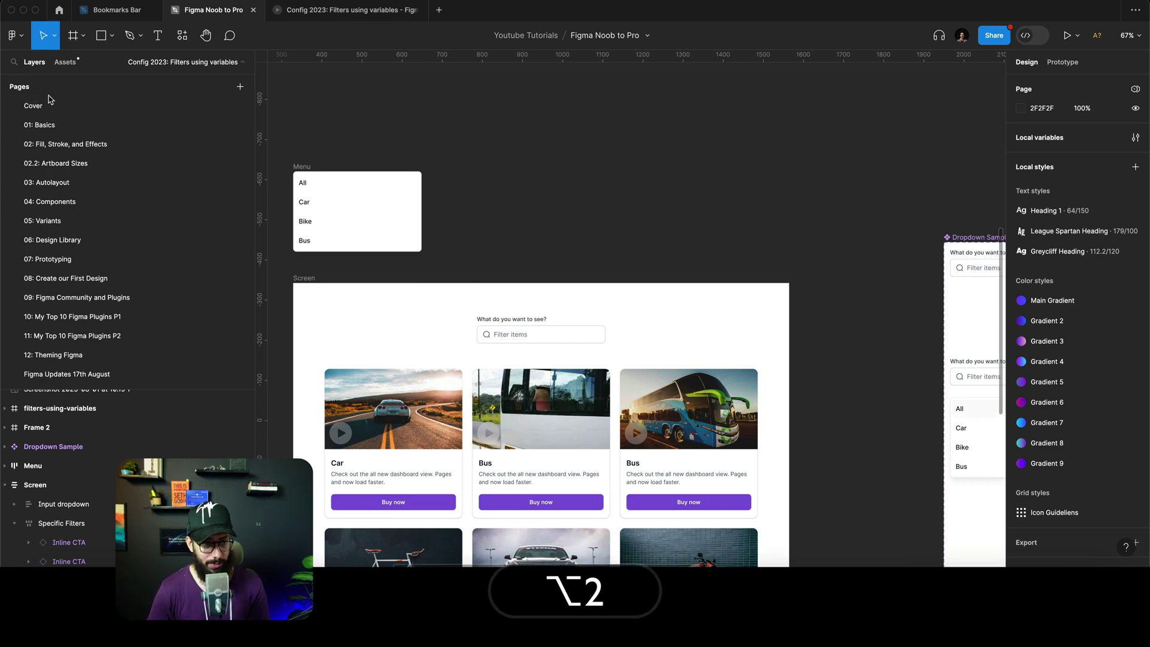
{"action": "left_click", "coordinate": [539, 191]}
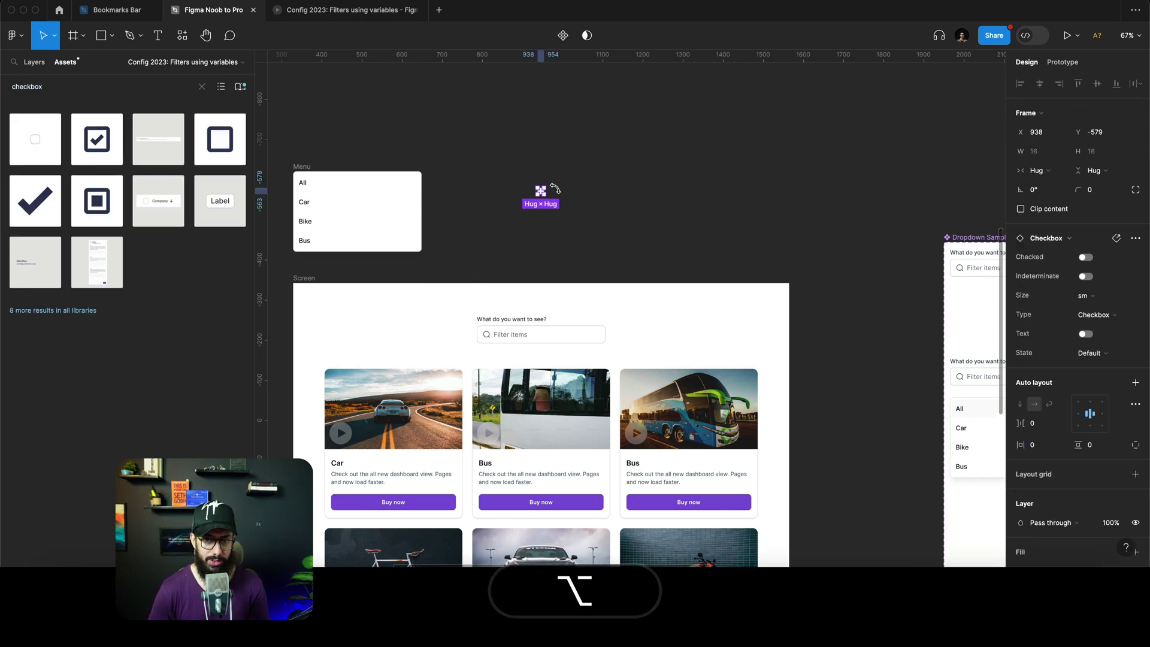
{"action": "key", "text": "alt+1"}
{"action": "key", "text": "shift+2"}
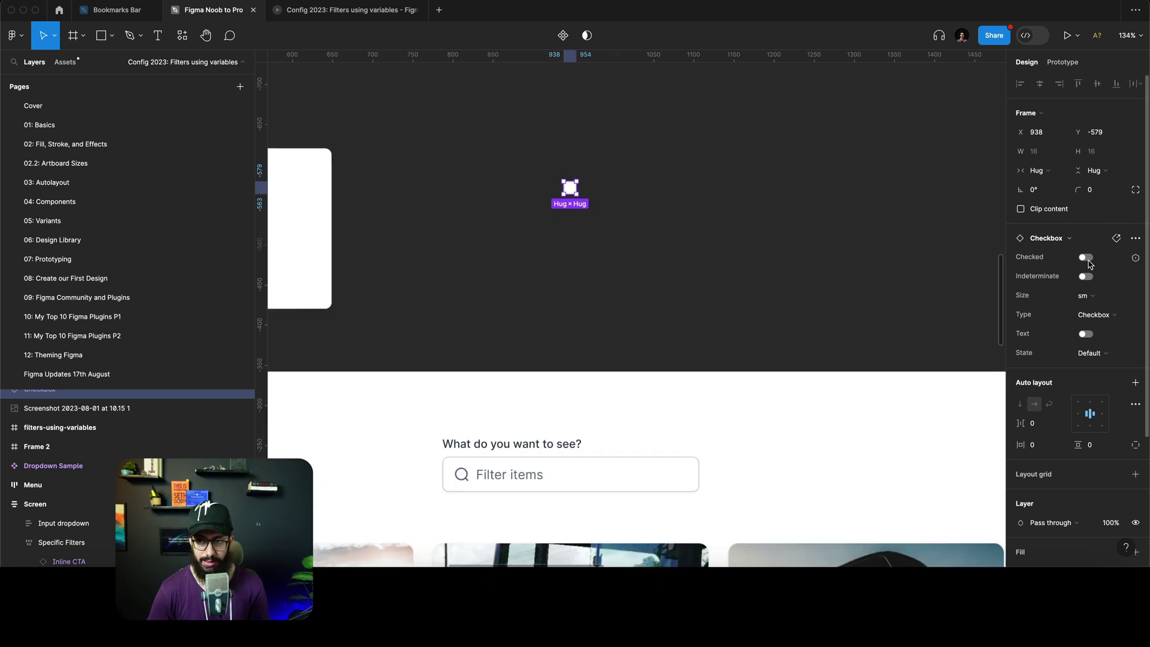
{"action": "left_click", "coordinate": [1086, 334]}
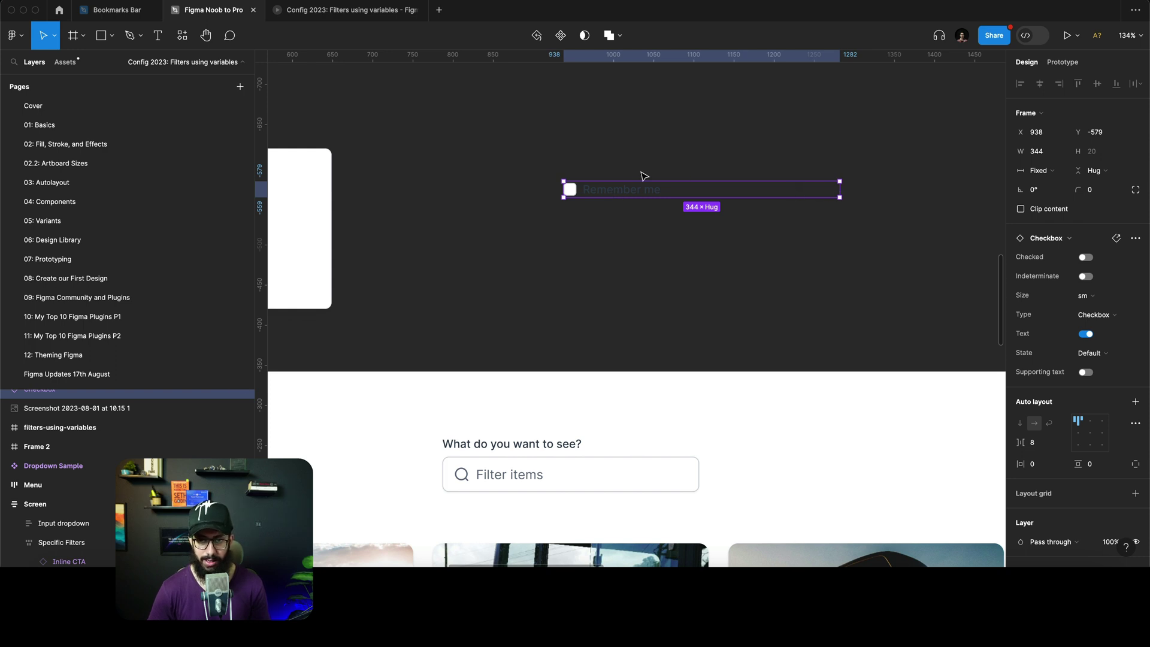
Turn the checkbox with its label into a new main component and name it "Checkbox Filter"
{"action": "scroll", "coordinate": [99, 413], "scroll_direction": "up", "scroll_amount": 1}
{"action": "key", "text": "ctrl+alt+k"}
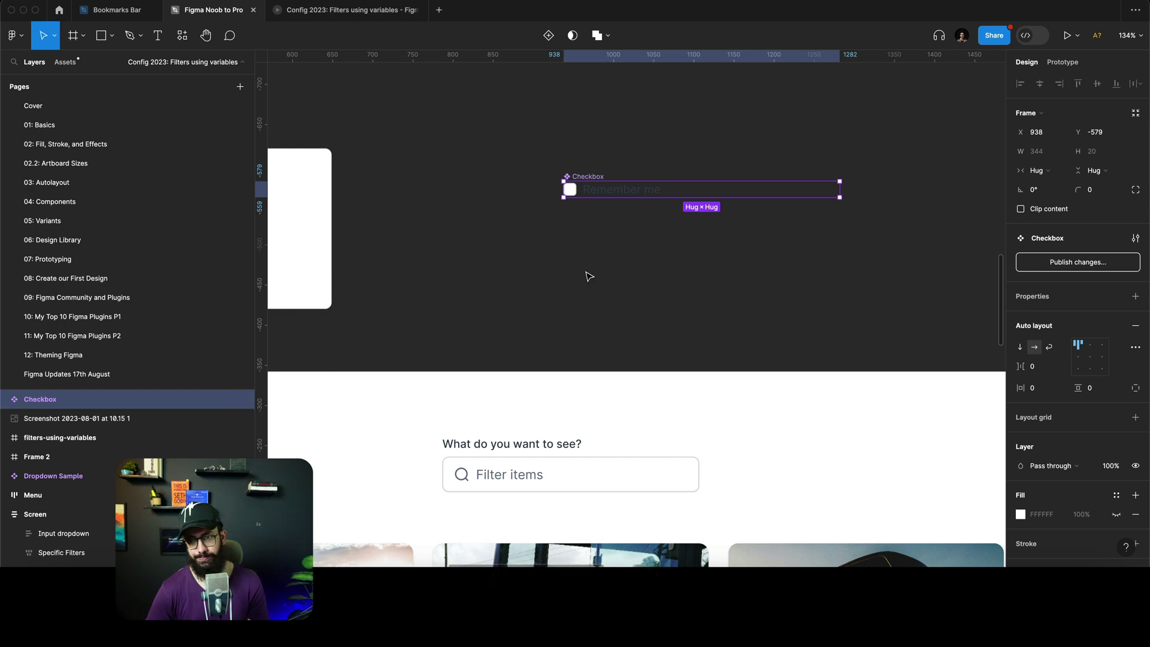
{"action": "key", "text": "ctrl+r"}
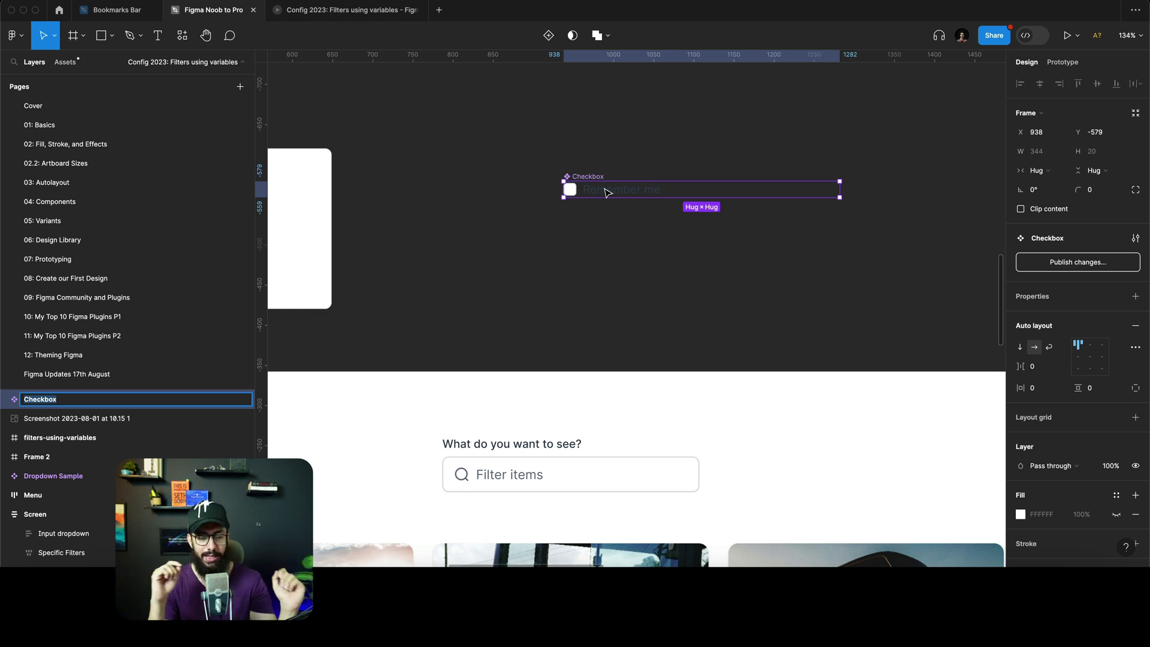
{"action": "type", "text": "Car"}
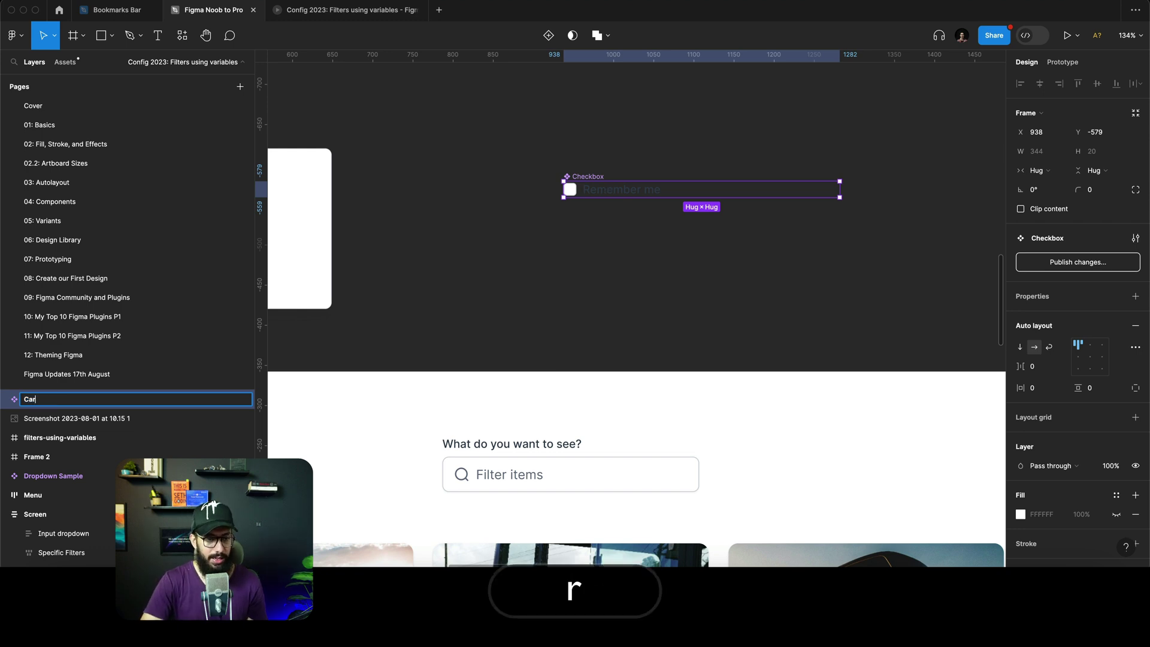
{"action": "key", "text": "shift+super+a"}
{"action": "type", "text": "Checkbox Filter"}
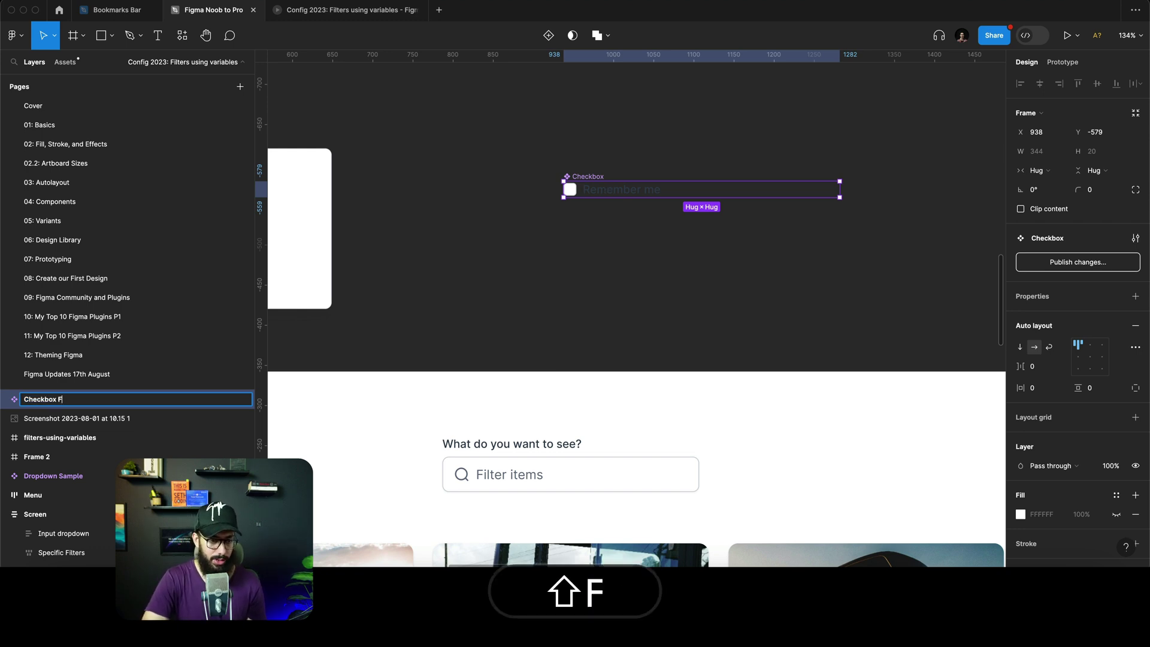
{"action": "key", "text": "Return"}
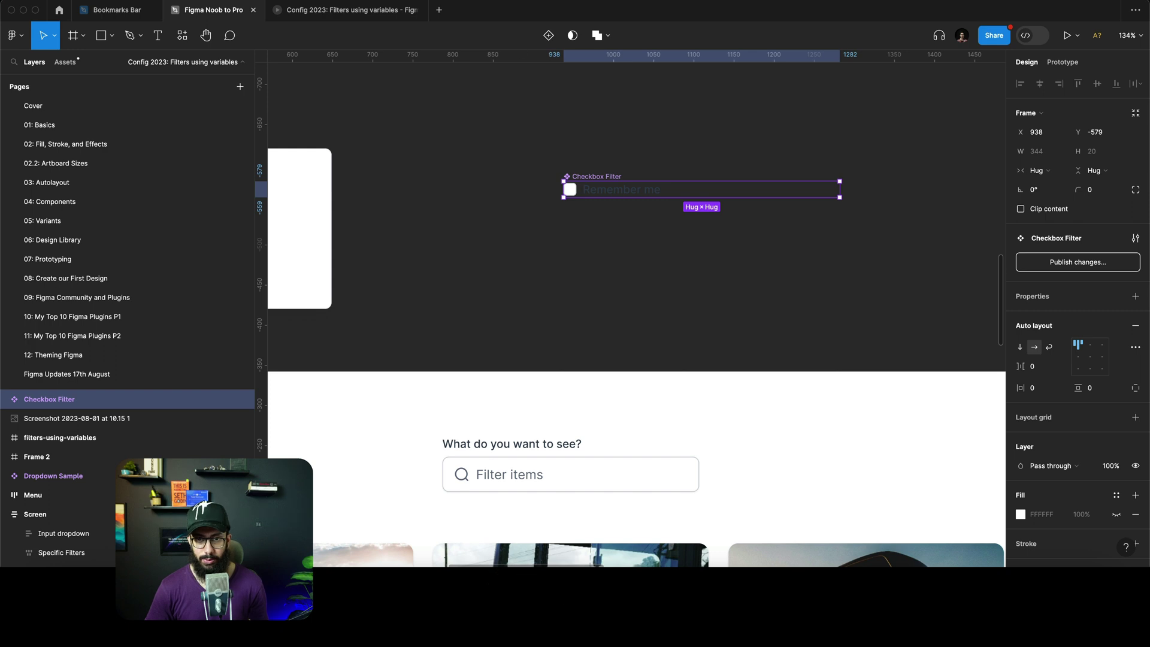
Add a second variant to the Checkbox Filter component, setting the new variant's value to On and the original's to Off
{"action": "left_click", "coordinate": [546, 35]}
{"action": "type", "text": "On"}
{"action": "key", "text": "Return"}
{"action": "key", "text": "shift+Tab"}
{"action": "left_click", "coordinate": [1085, 312]}
{"action": "type", "text": "Off"}
{"action": "key", "text": "Return"}
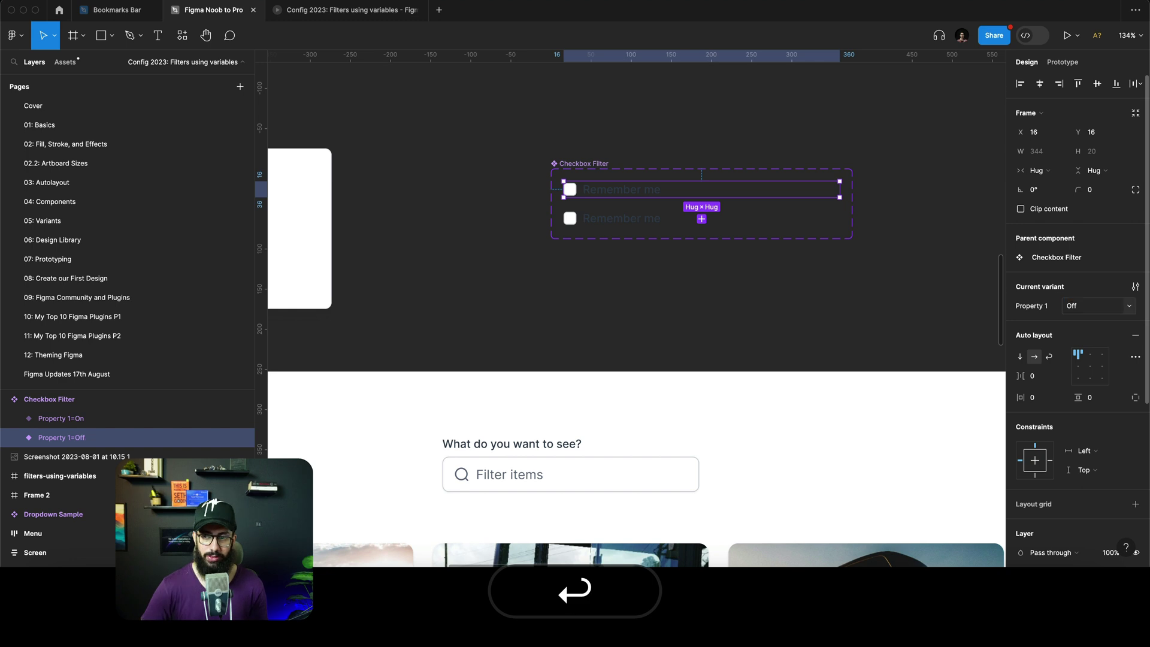
Make the nested checkboxes in both variants fill their container and narrow the two variants to a width of about 182
{"action": "left_click", "coordinate": [593, 217]}
{"action": "left_click", "coordinate": [659, 198]}
{"action": "left_click", "coordinate": [639, 219], "text": "shift"}
{"action": "key", "text": "Return"}
{"action": "left_click", "coordinate": [1049, 170]}
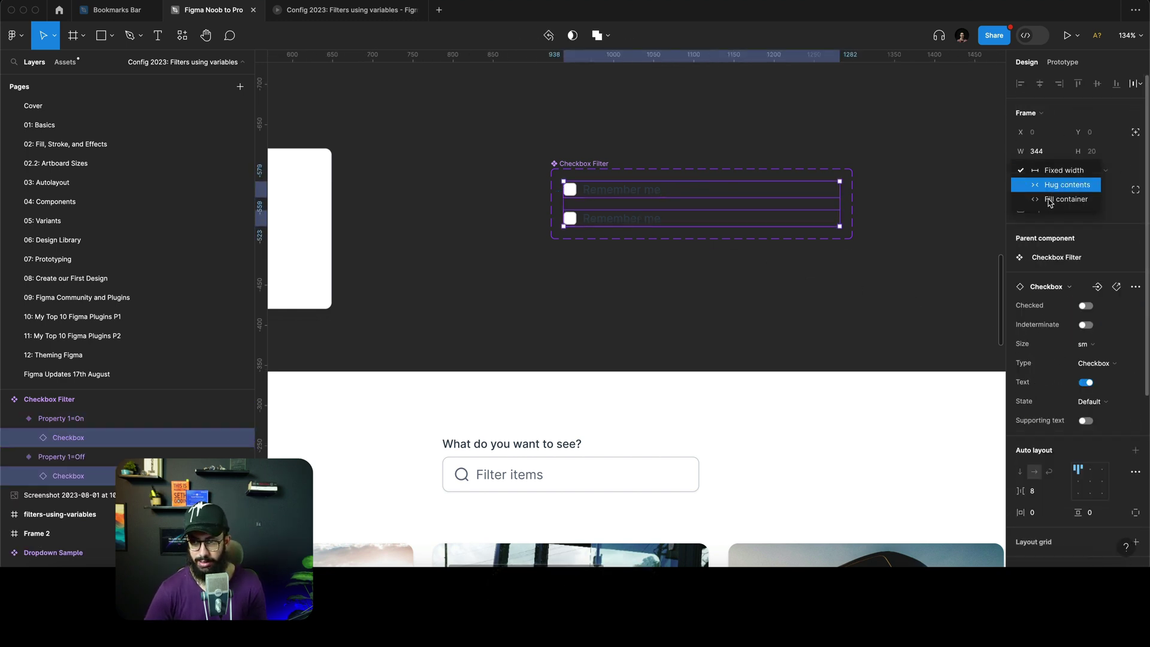
{"action": "left_click", "coordinate": [1054, 170]}
{"action": "key", "text": "shift+Return"}
{"action": "left_click_drag", "start_coordinate": [839, 204], "coordinate": [710, 199]}
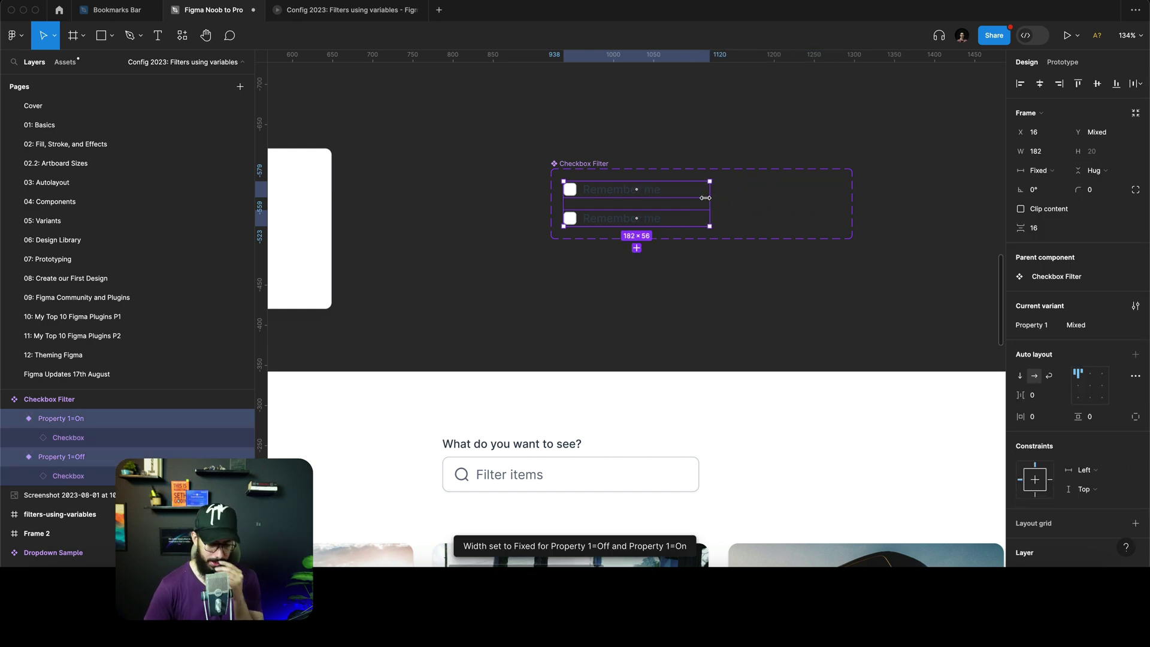
Change the label text in both variants to "Car" and set the On variant's checkbox to checked
{"action": "left_click", "coordinate": [621, 190], "text": "super"}
{"action": "left_click", "coordinate": [623, 217], "text": "shift+super"}
{"action": "key", "text": "Return"}
{"action": "key", "text": "super+a"}
{"action": "type", "text": "Car"}
{"action": "key", "text": "Escape"}
{"action": "key", "text": "Escape"}
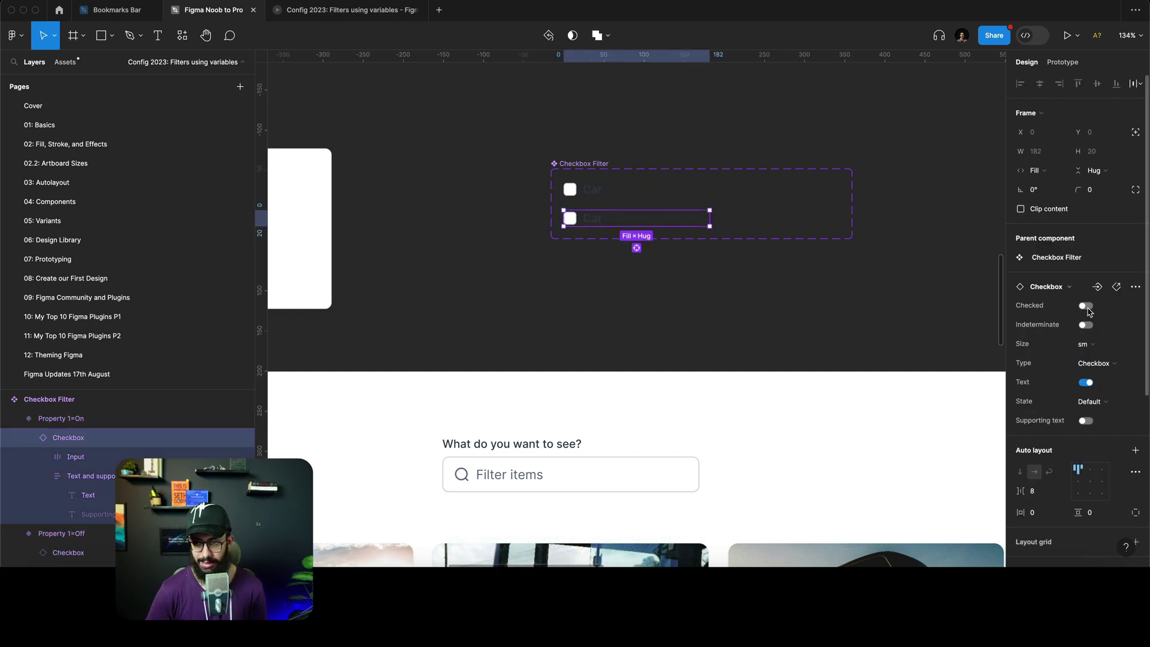
{"action": "left_click", "coordinate": [1085, 307]}
{"action": "left_click", "coordinate": [588, 187]}
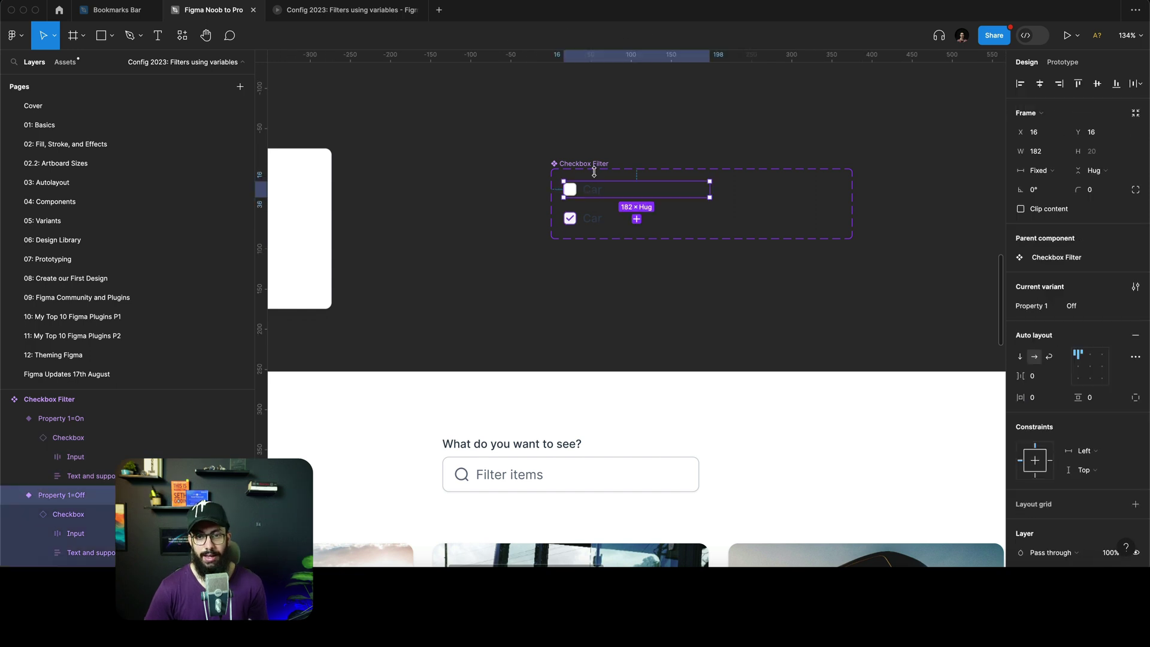
Rename the Checkbox Filter component set's variant property to "Active"
{"action": "left_click", "coordinate": [594, 171]}
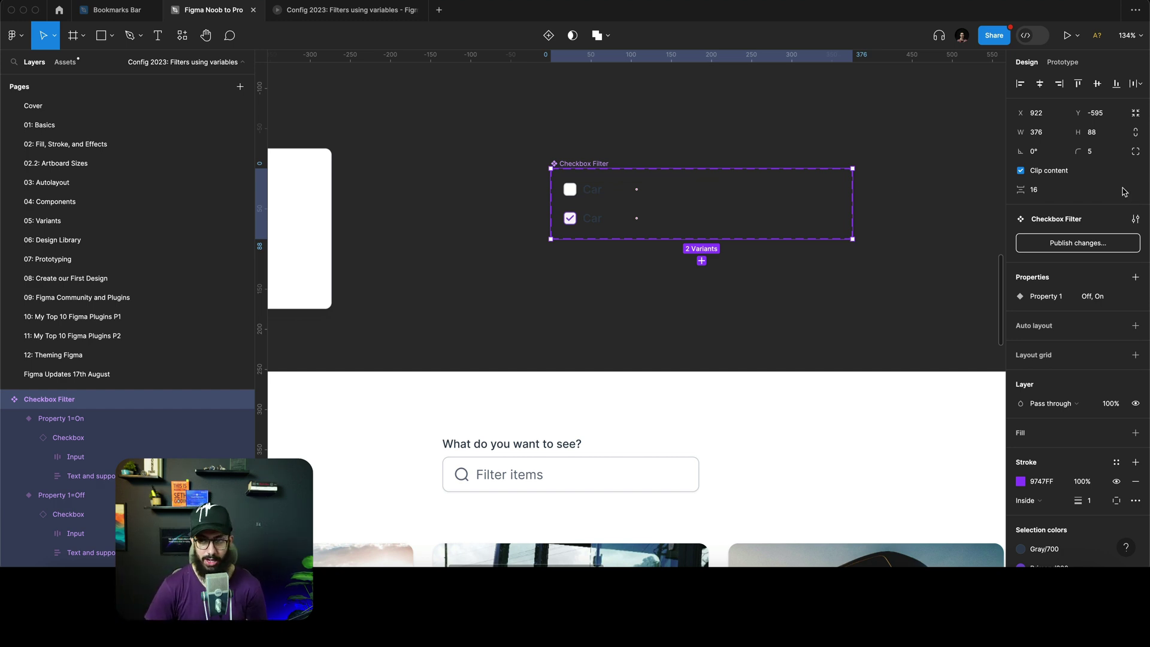
{"action": "double_click", "coordinate": [1050, 297]}
{"action": "type", "text": "Active"}
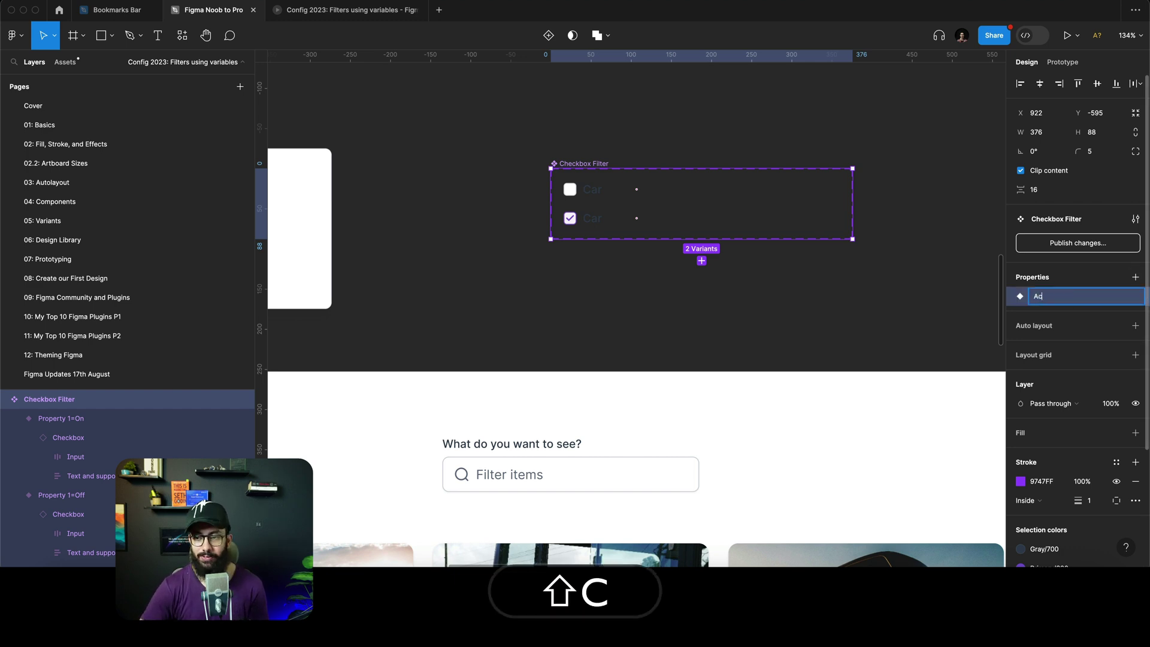
{"action": "key", "text": "Return"}
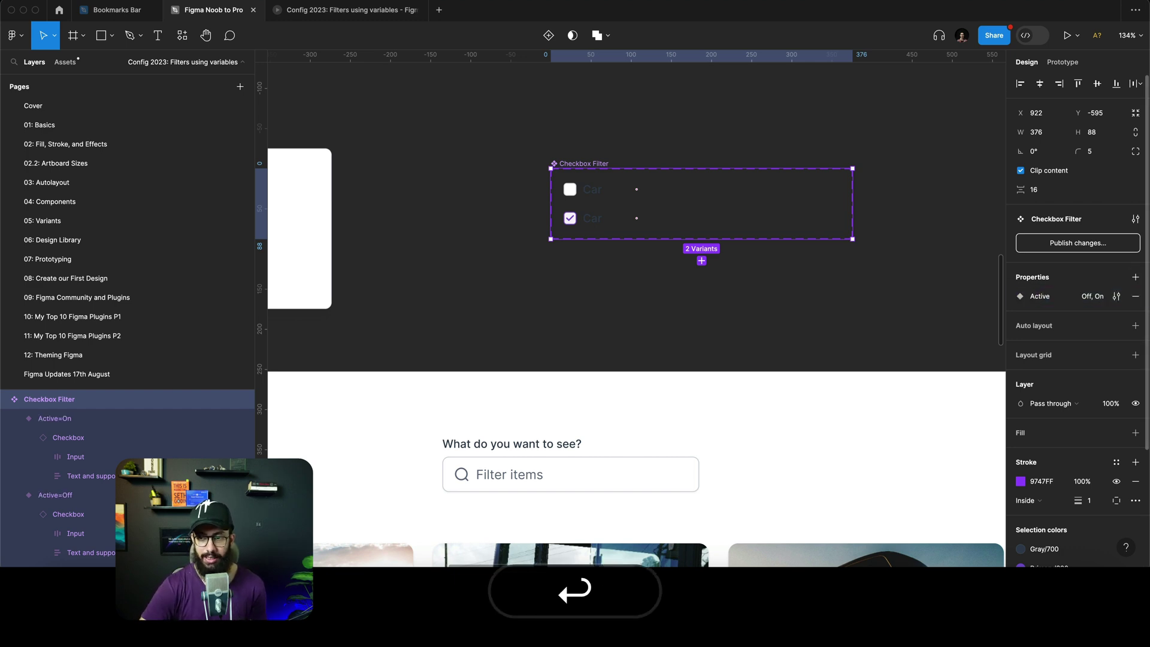
Add a variant property called "Name" with the value "Car" to the Checkbox Filter component set
{"action": "left_click", "coordinate": [1135, 278]}
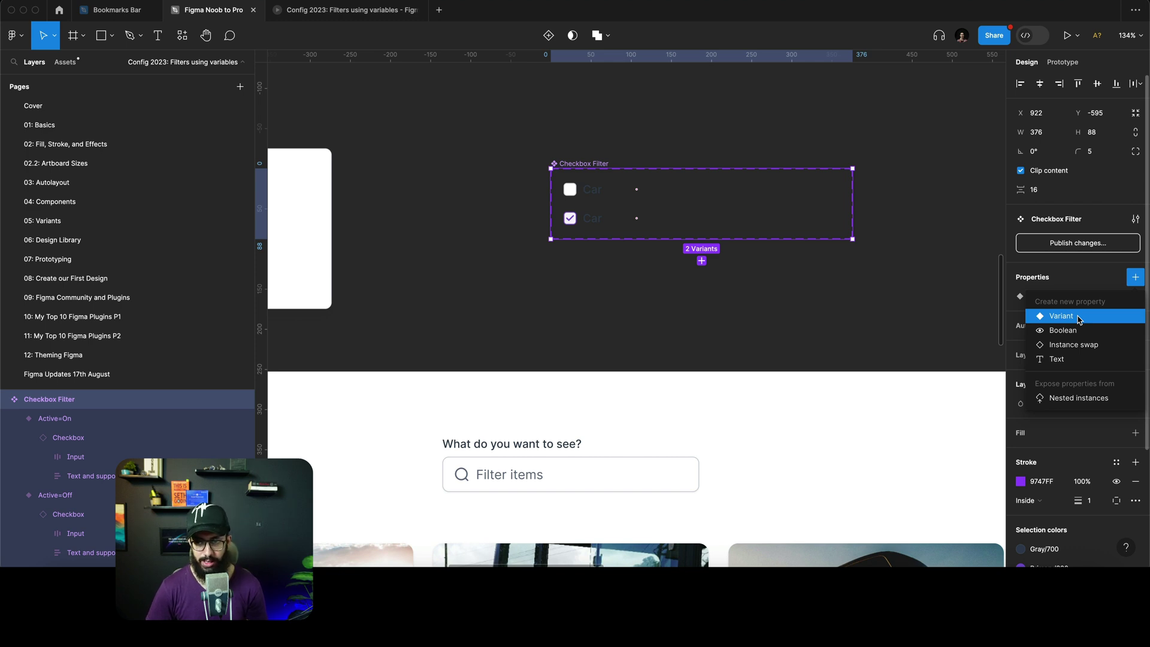
{"action": "left_click", "coordinate": [1078, 317]}
{"action": "type", "text": "Name"}
{"action": "key", "text": "Tab"}
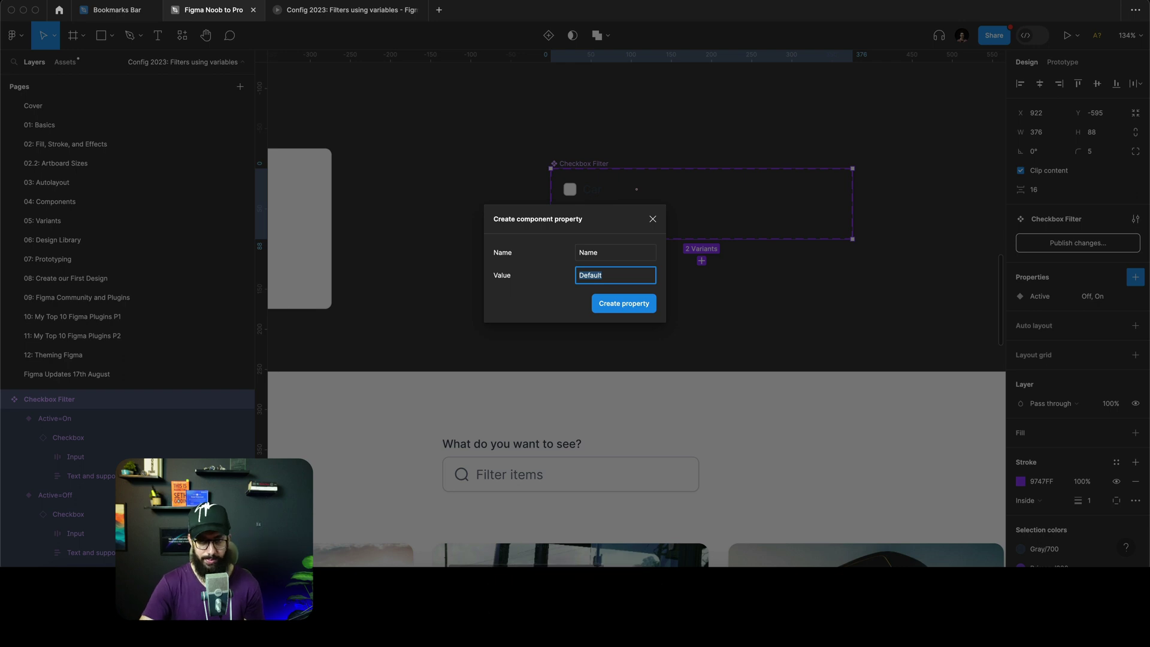
{"action": "type", "text": "Car"}
{"action": "key", "text": "Return"}
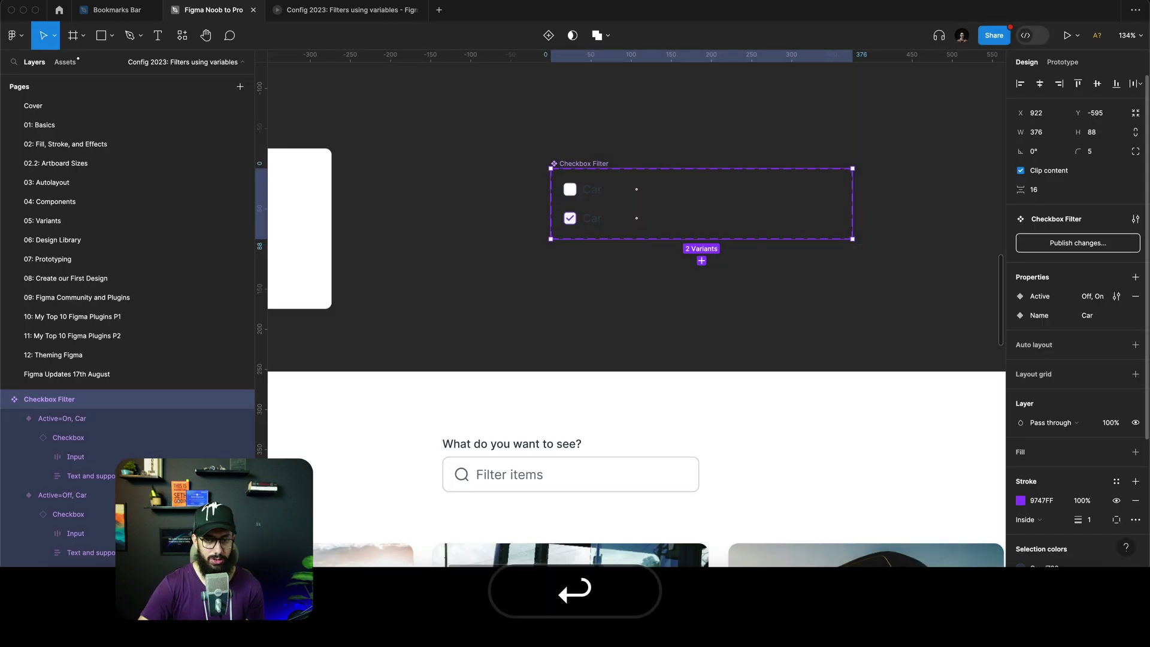
Widen the Checkbox Filter component set to about 699 and move it next to the Menu frame above the Screen
{"action": "left_click", "coordinate": [612, 193]}
{"action": "left_click", "coordinate": [612, 218], "text": "shift"}
{"action": "scroll", "coordinate": [642, 187], "scroll_direction": "right", "scroll_amount": 5}
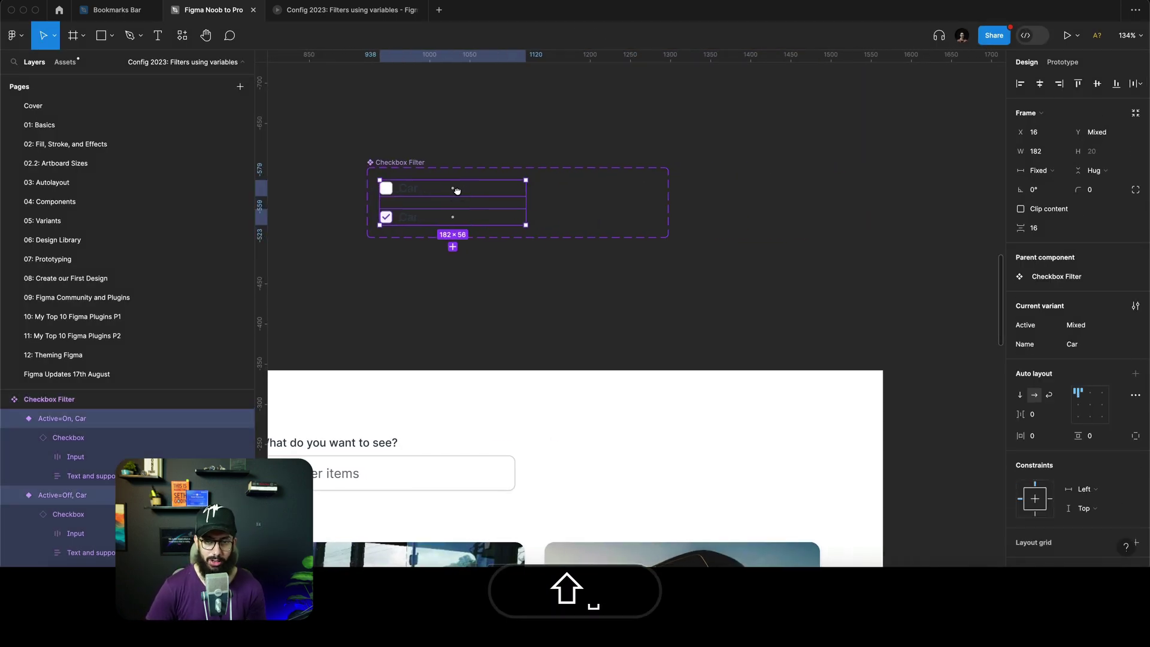
{"action": "left_click", "coordinate": [390, 162]}
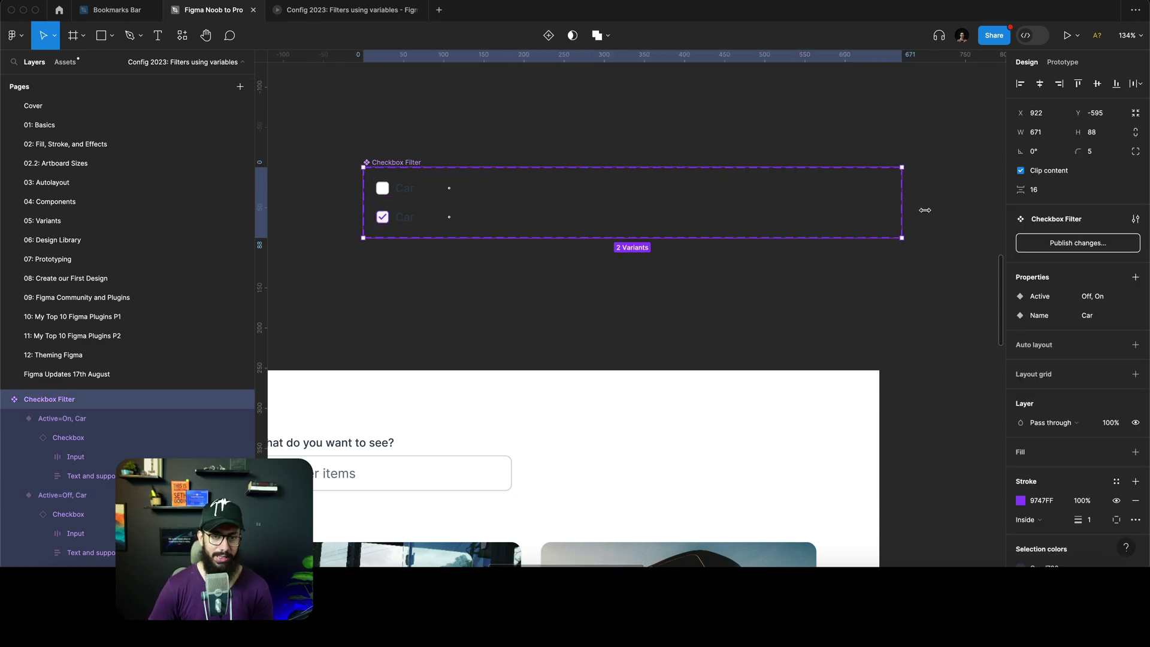
{"action": "scroll", "coordinate": [493, 138], "scroll_direction": "down", "scroll_amount": 2}
{"action": "scroll", "coordinate": [492, 138], "scroll_direction": "down", "scroll_amount": 4}
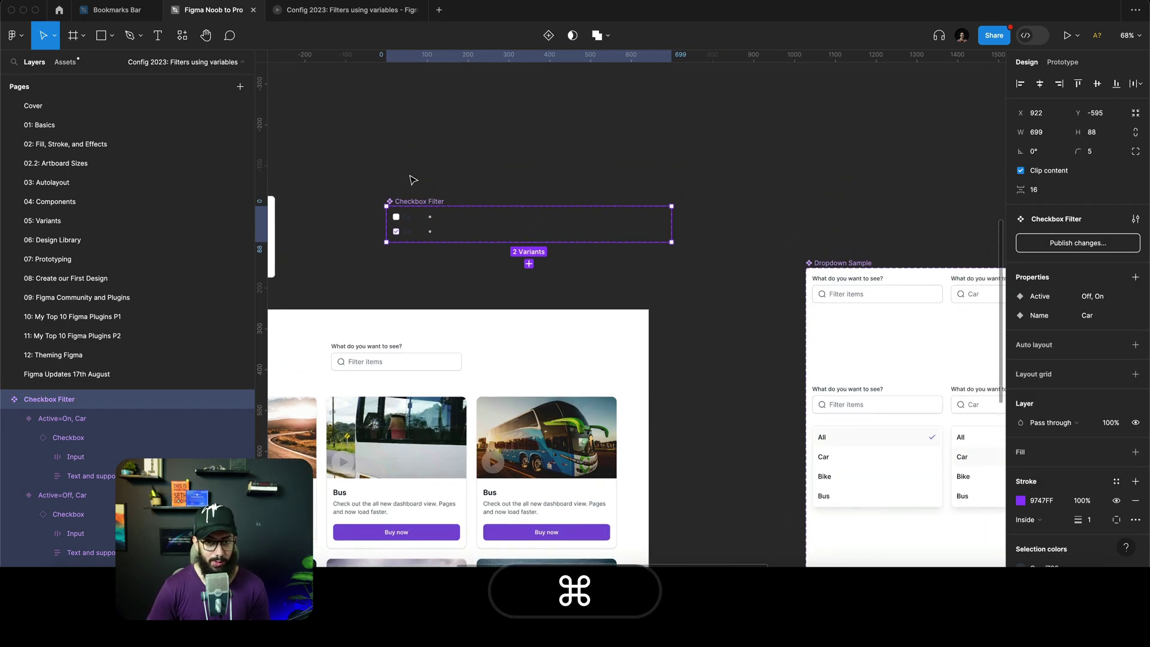
{"action": "scroll", "coordinate": [411, 180], "scroll_direction": "left", "scroll_amount": 5}
{"action": "left_click_drag", "start_coordinate": [647, 151], "coordinate": [562, 141]}
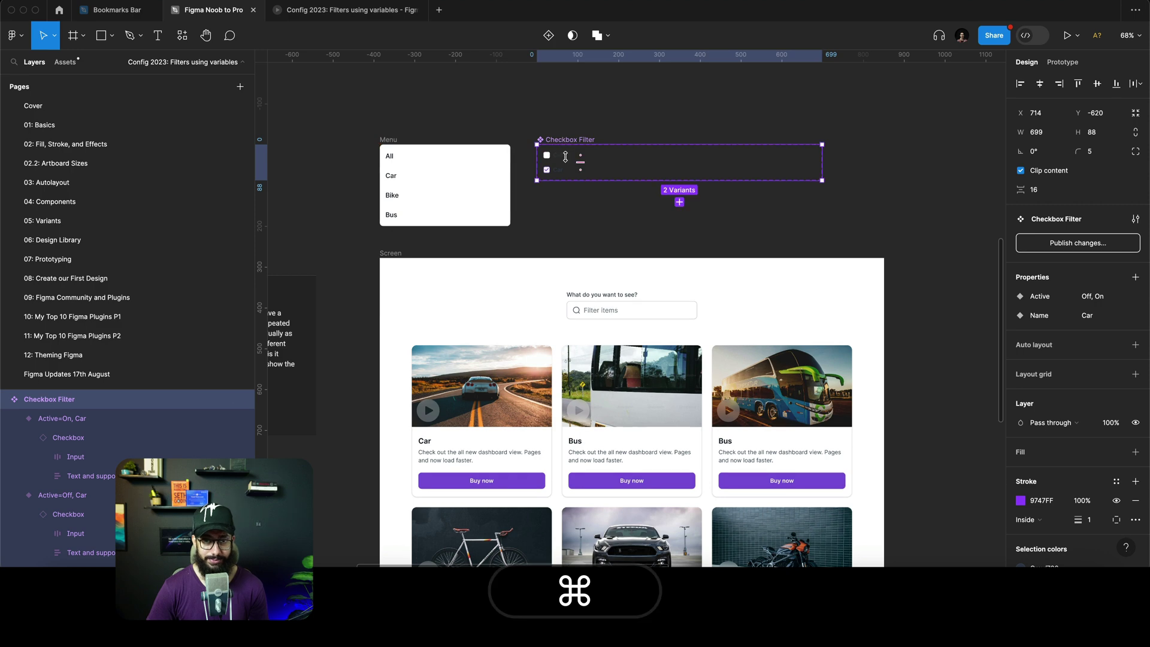
{"action": "scroll", "coordinate": [564, 158], "scroll_direction": "up", "scroll_amount": 3}
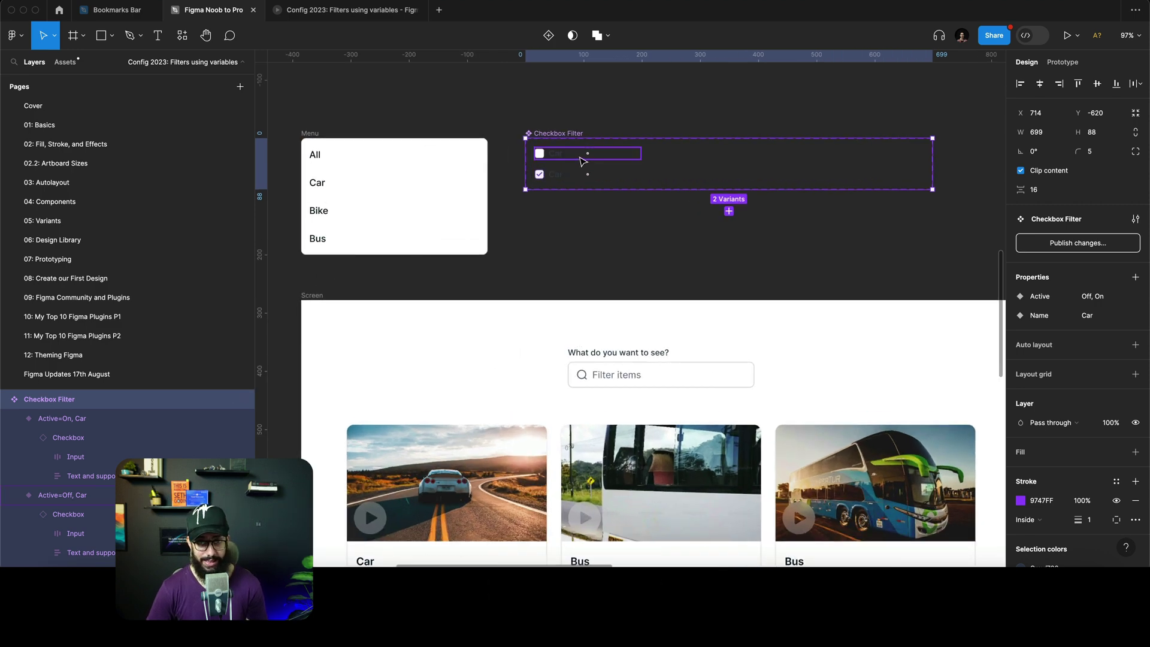
{"action": "left_click", "coordinate": [584, 157]}
{"action": "scroll", "coordinate": [667, 147], "scroll_direction": "up", "scroll_amount": 1}
{"action": "scroll", "coordinate": [667, 146], "scroll_direction": "right", "scroll_amount": 1}
{"action": "scroll", "coordinate": [665, 148], "scroll_direction": "down", "scroll_amount": 2}
{"action": "scroll", "coordinate": [663, 152], "scroll_direction": "right", "scroll_amount": 2}
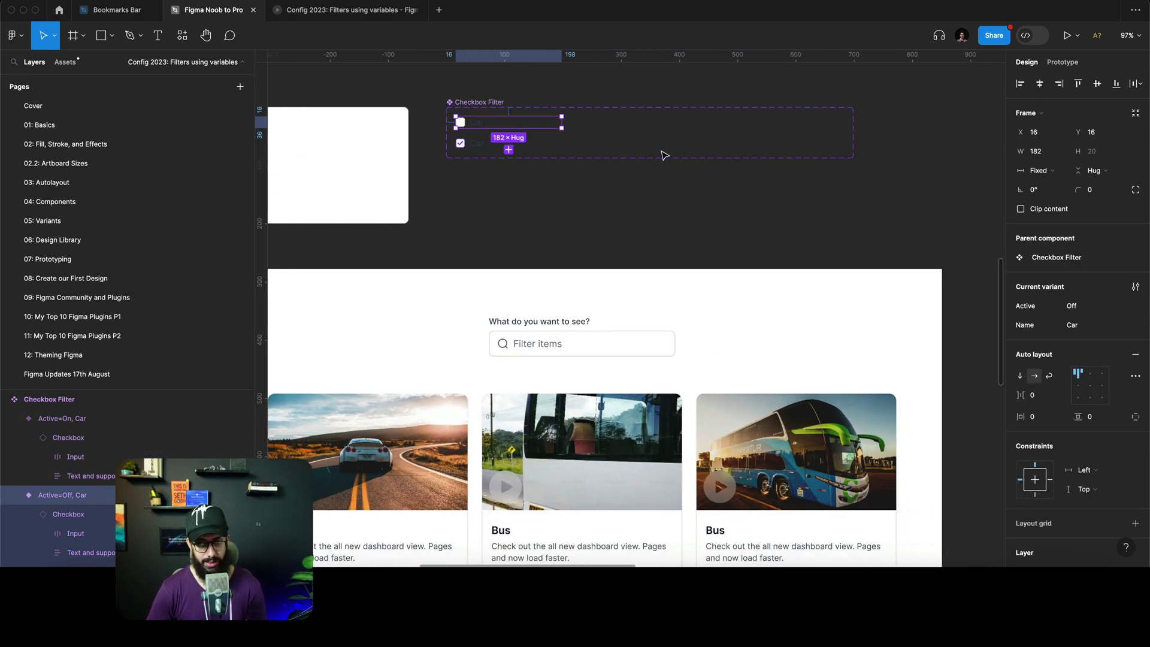
{"action": "left_click", "coordinate": [549, 162]}
{"action": "scroll", "coordinate": [549, 161], "scroll_direction": "down", "scroll_amount": 3}
{"action": "scroll", "coordinate": [549, 162], "scroll_direction": "left", "scroll_amount": 1}
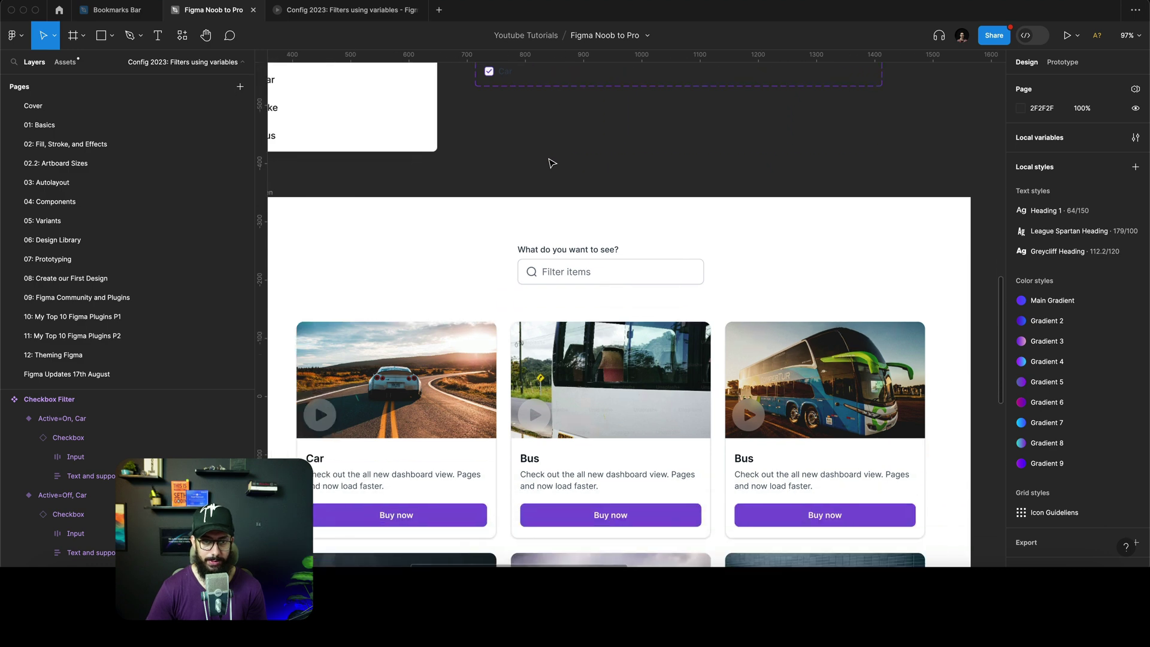
{"action": "scroll", "coordinate": [550, 162], "scroll_direction": "up", "scroll_amount": 2}
{"action": "scroll", "coordinate": [552, 163], "scroll_direction": "up", "scroll_amount": 1}
{"action": "scroll", "coordinate": [551, 163], "scroll_direction": "left", "scroll_amount": 1}
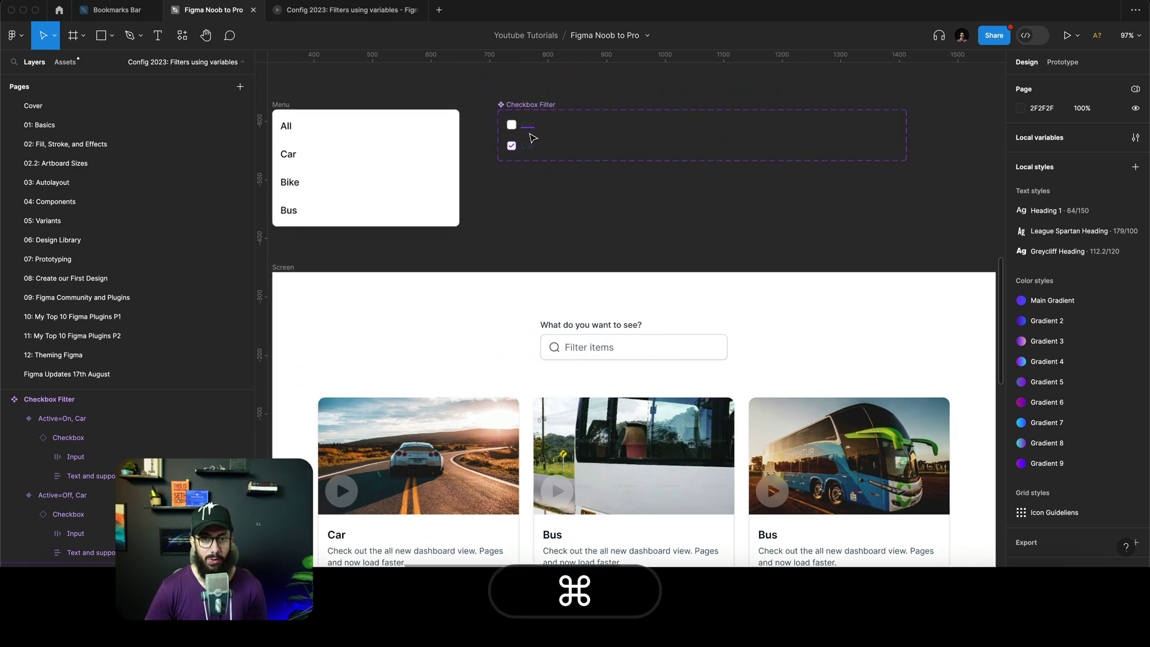
Duplicate the two Car variants as a second column inside the component set and set their Name property to "Bus"
{"action": "scroll", "coordinate": [536, 126], "scroll_direction": "up", "scroll_amount": 3}
{"action": "left_click", "coordinate": [535, 123], "text": "super"}
{"action": "scroll", "coordinate": [535, 123], "scroll_direction": "up", "scroll_amount": 2}
{"action": "scroll", "coordinate": [534, 123], "scroll_direction": "right", "scroll_amount": 1}
{"action": "left_click", "coordinate": [475, 219], "text": "shift+super"}
{"action": "left_click_drag", "start_coordinate": [475, 221], "coordinate": [642, 220]}
{"action": "left_click", "coordinate": [1087, 344]}
{"action": "type", "text": "Bus"}
{"action": "key", "text": "Return"}
Duplicate the two Bus variants into a third column and set the copies' Name property to "Bike"
{"action": "key", "text": "super+d"}
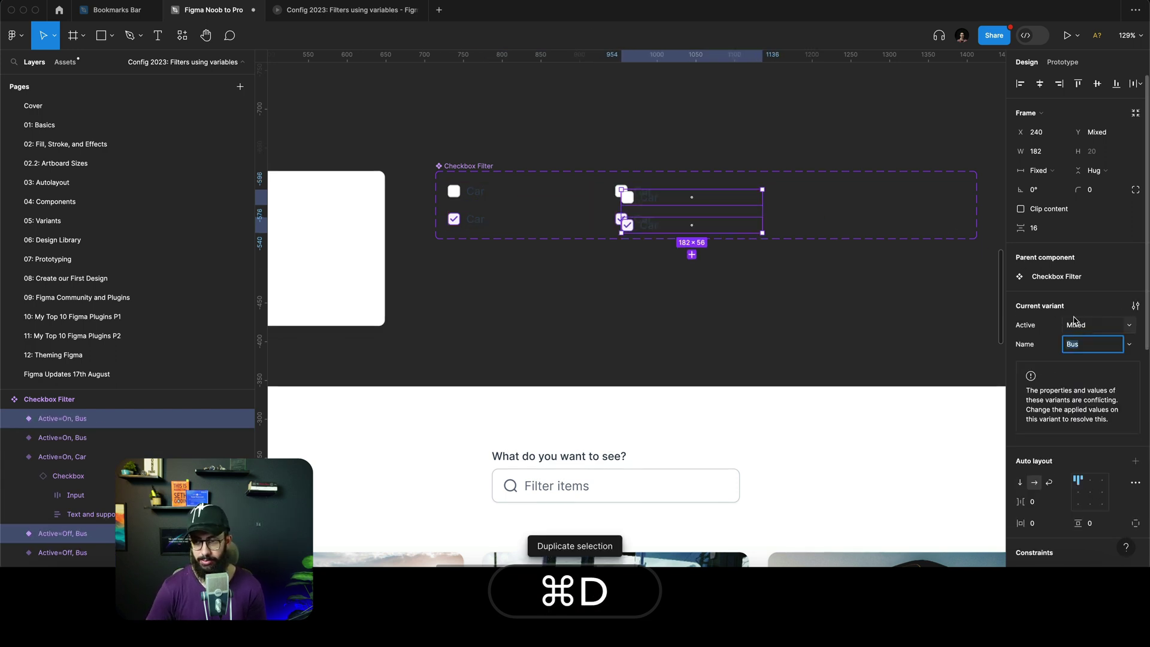
{"action": "left_click_drag", "start_coordinate": [753, 195], "coordinate": [861, 197]}
{"action": "left_click", "coordinate": [1072, 344]}
{"action": "type", "text": "Bike"}
{"action": "key", "text": "Return"}
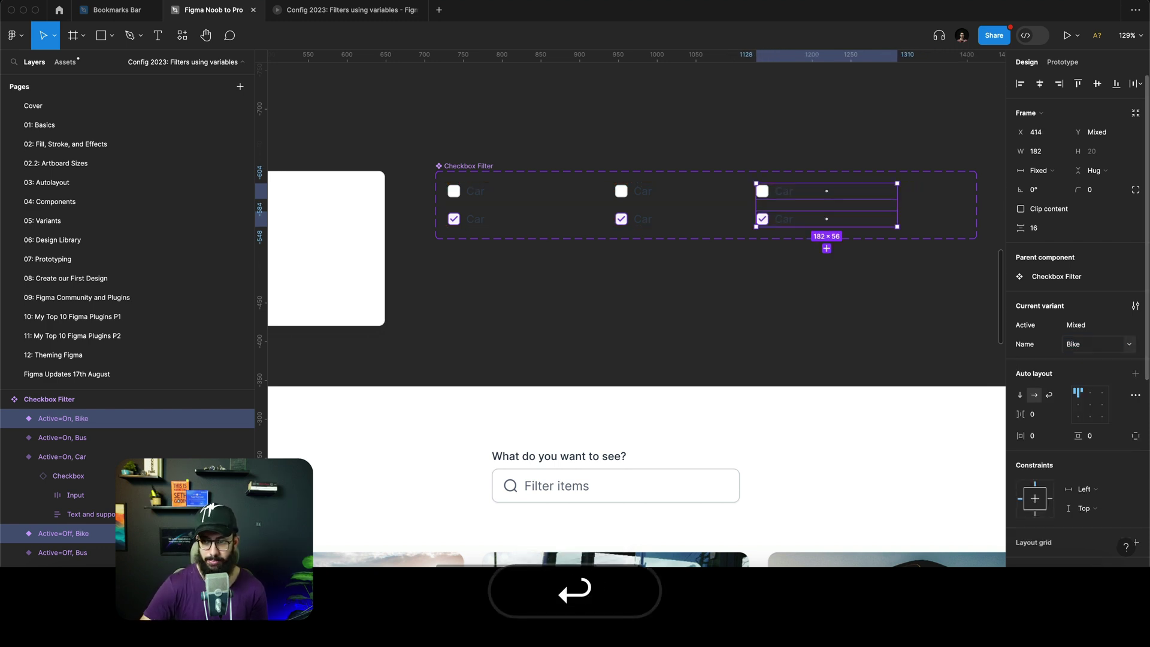
Change the label text of both Bike variants in the third column to "Bike"
{"action": "double_click", "coordinate": [785, 190], "text": "super"}
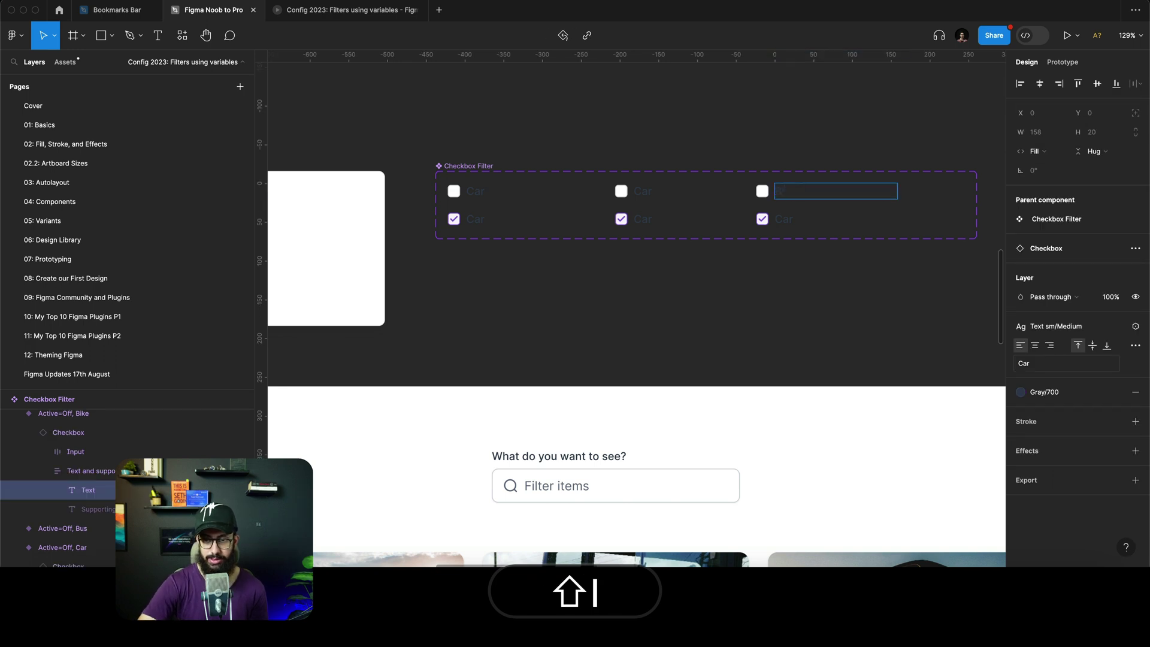
{"action": "key", "text": "Tab"}
{"action": "key", "text": "super+Tab"}
{"action": "key", "text": "Return"}
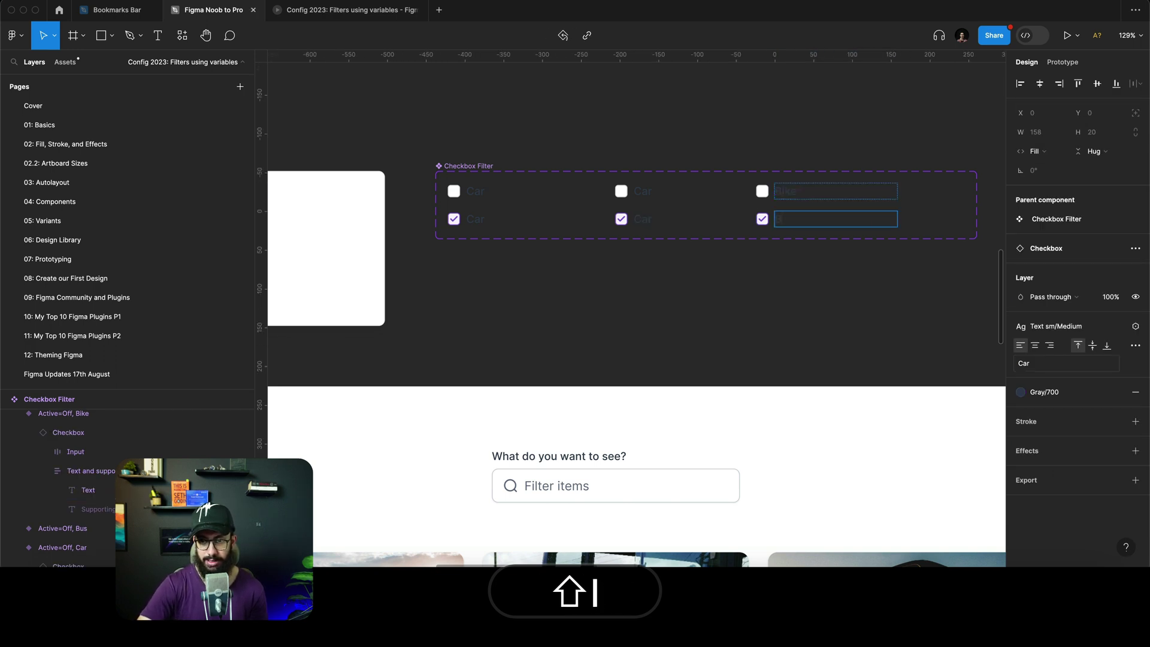
Change the label text of both Bus variants in the second column to "Bus"
{"action": "scroll", "coordinate": [664, 190], "scroll_direction": "left", "scroll_amount": 1}
{"action": "double_click", "coordinate": [658, 191], "text": "super"}
{"action": "type", "text": "Bus"}
{"action": "key", "text": "Tab"}
{"action": "key", "text": "Tab"}
{"action": "type", "text": "Bus"}
Give the Checkbox Filter component set a white FFFFFF fill
{"action": "key", "text": "Escape"}
{"action": "key", "text": "Escape"}
{"action": "left_click", "coordinate": [488, 170]}
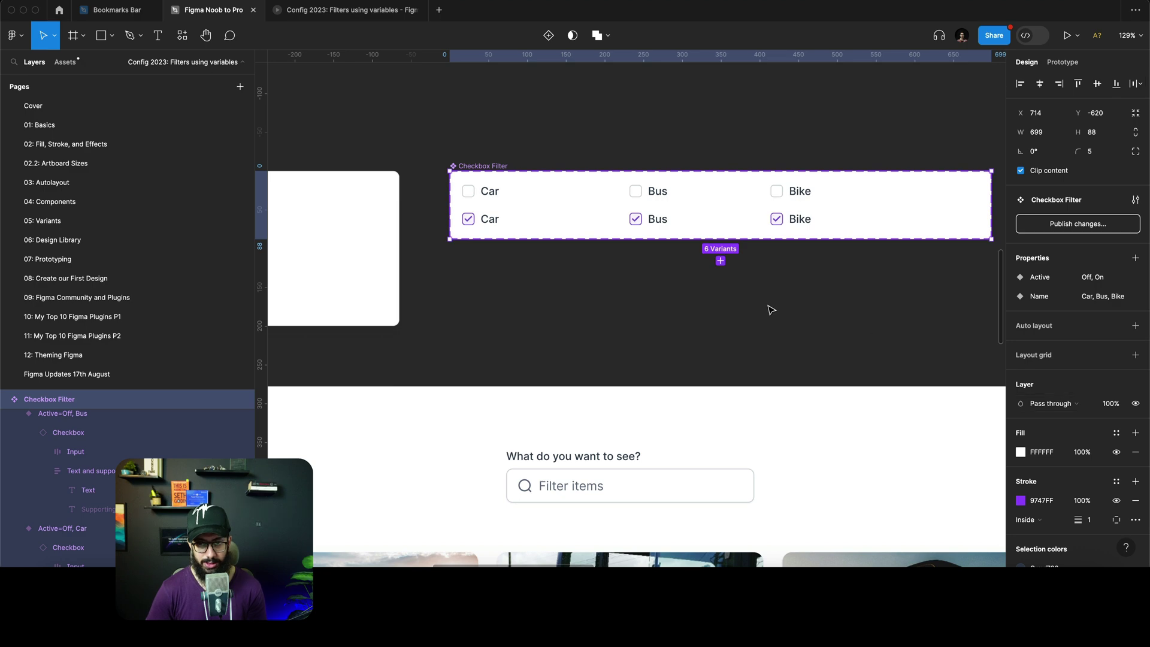
{"action": "key", "text": "Escape"}
{"action": "left_click", "coordinate": [478, 192]}
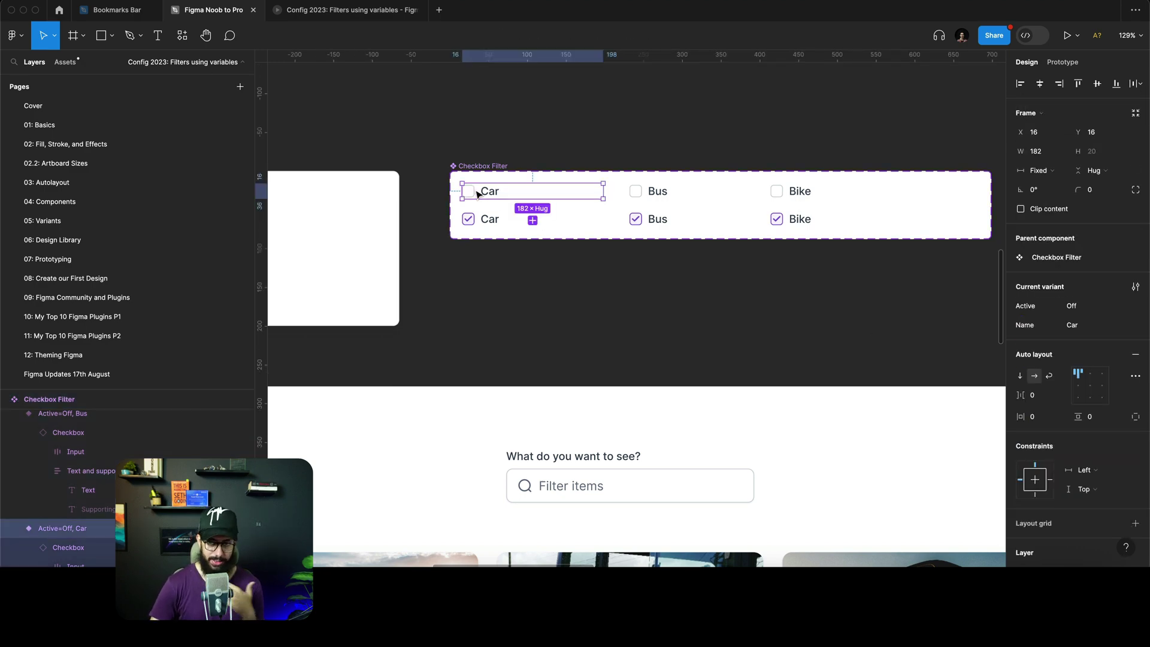
Add a boolean variable named "All" to the Filter Vehicles collection and set its value to True
{"action": "scroll", "coordinate": [606, 231], "scroll_direction": "down", "scroll_amount": 5}
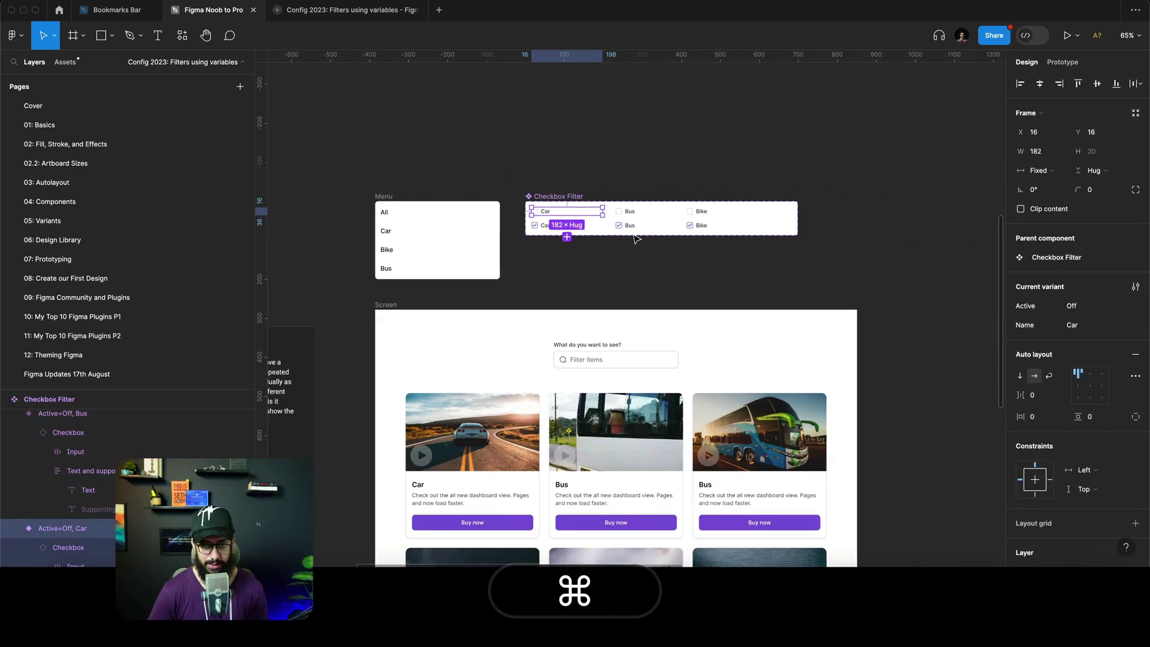
{"action": "scroll", "coordinate": [636, 239], "scroll_direction": "down", "scroll_amount": 1}
{"action": "left_click", "coordinate": [636, 239]}
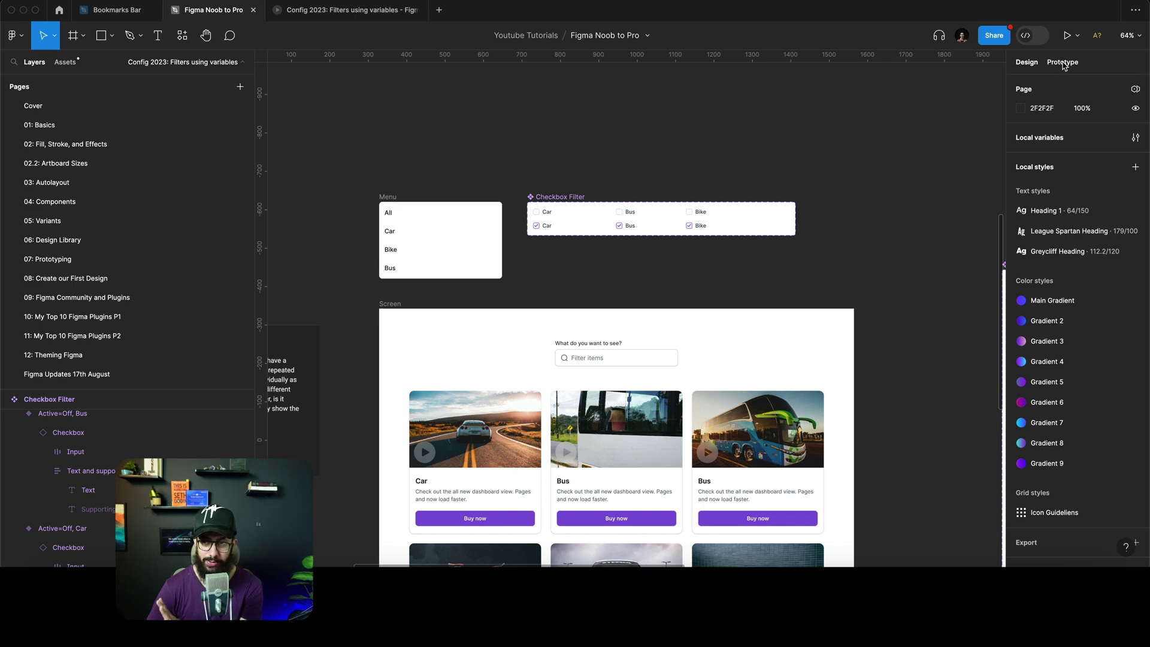
{"action": "left_click", "coordinate": [1134, 137]}
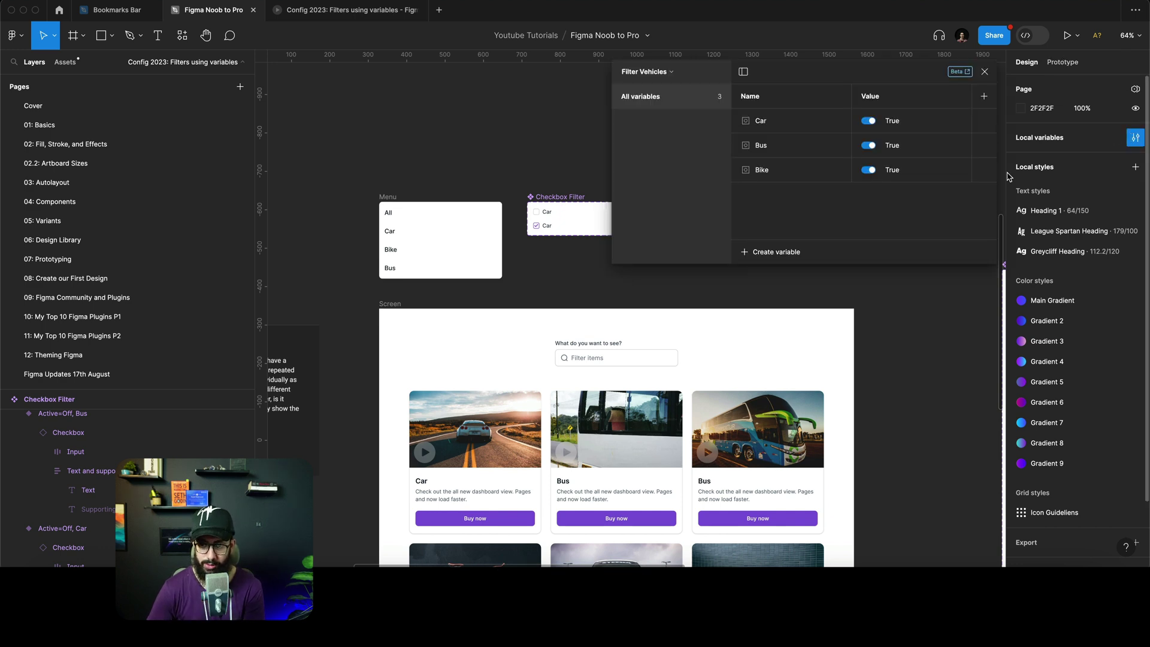
{"action": "left_click", "coordinate": [775, 252]}
{"action": "left_click", "coordinate": [773, 320]}
{"action": "type", "text": "All"}
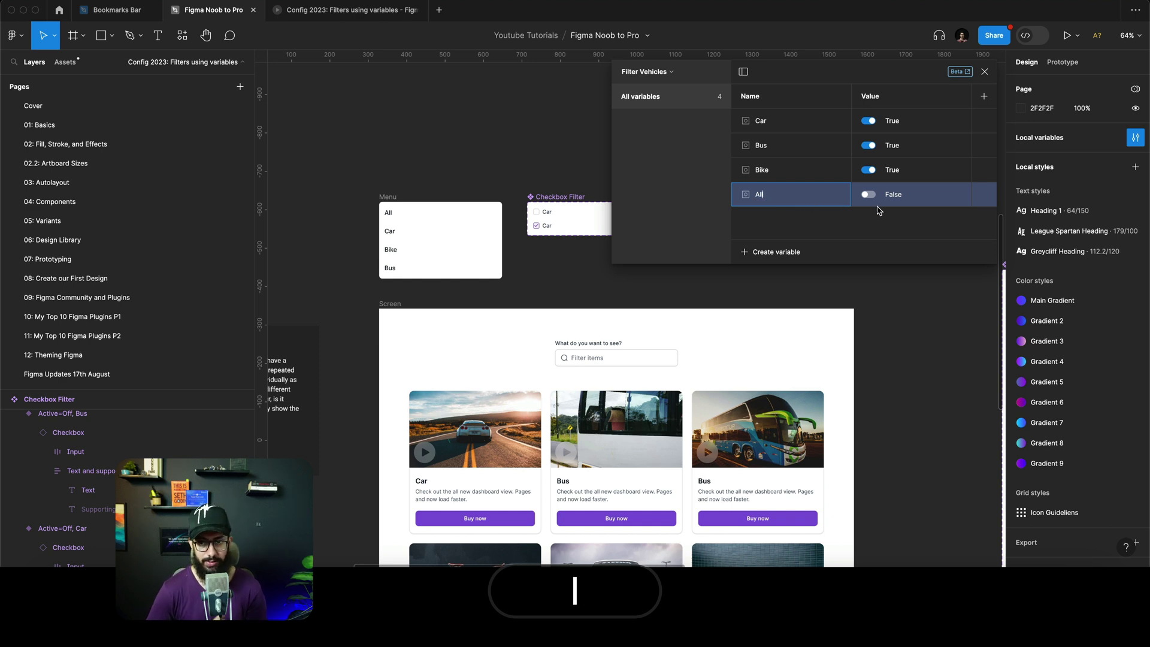
{"action": "left_click", "coordinate": [867, 196]}
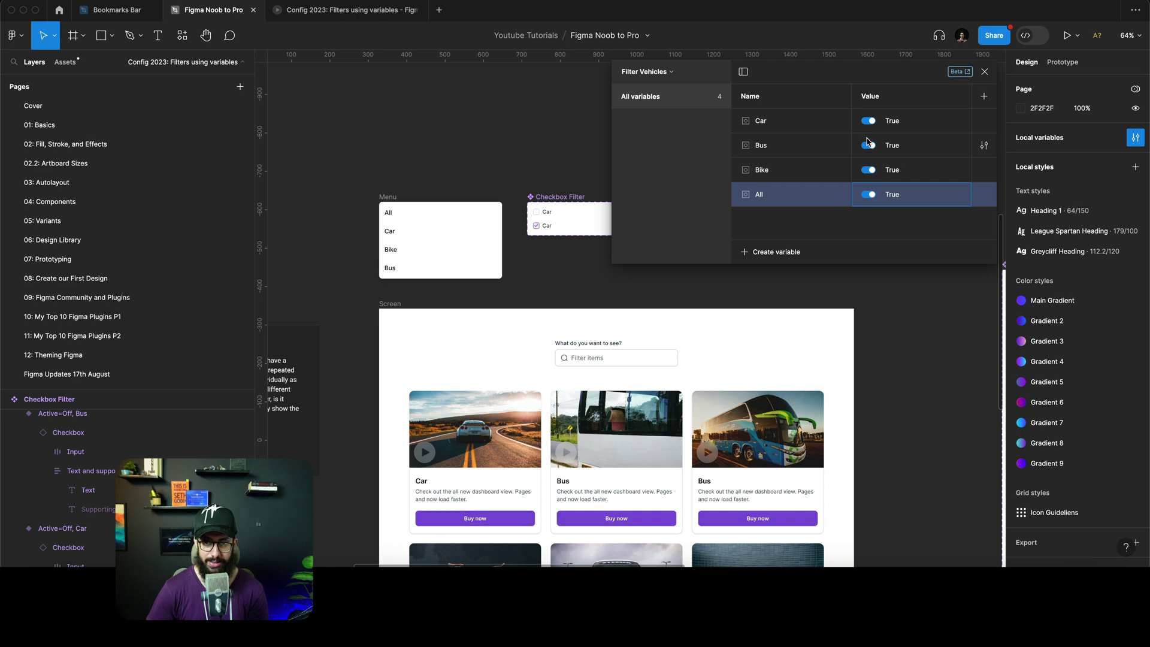
Set the Bike, Bus and Car variables to False to check their effect on the Screen's cards
{"action": "left_click", "coordinate": [867, 170]}
{"action": "left_click", "coordinate": [867, 145]}
{"action": "left_click", "coordinate": [868, 120]}
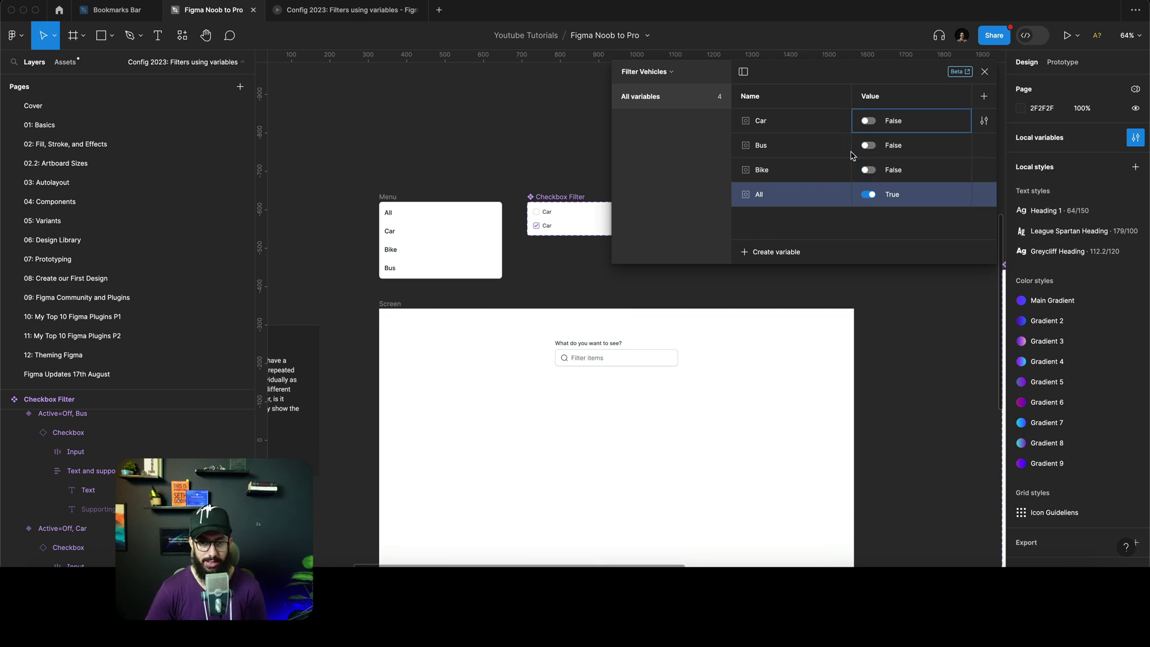
{"action": "scroll", "coordinate": [700, 356], "scroll_direction": "down", "scroll_amount": 3}
{"action": "scroll", "coordinate": [700, 356], "scroll_direction": "down", "scroll_amount": 1}
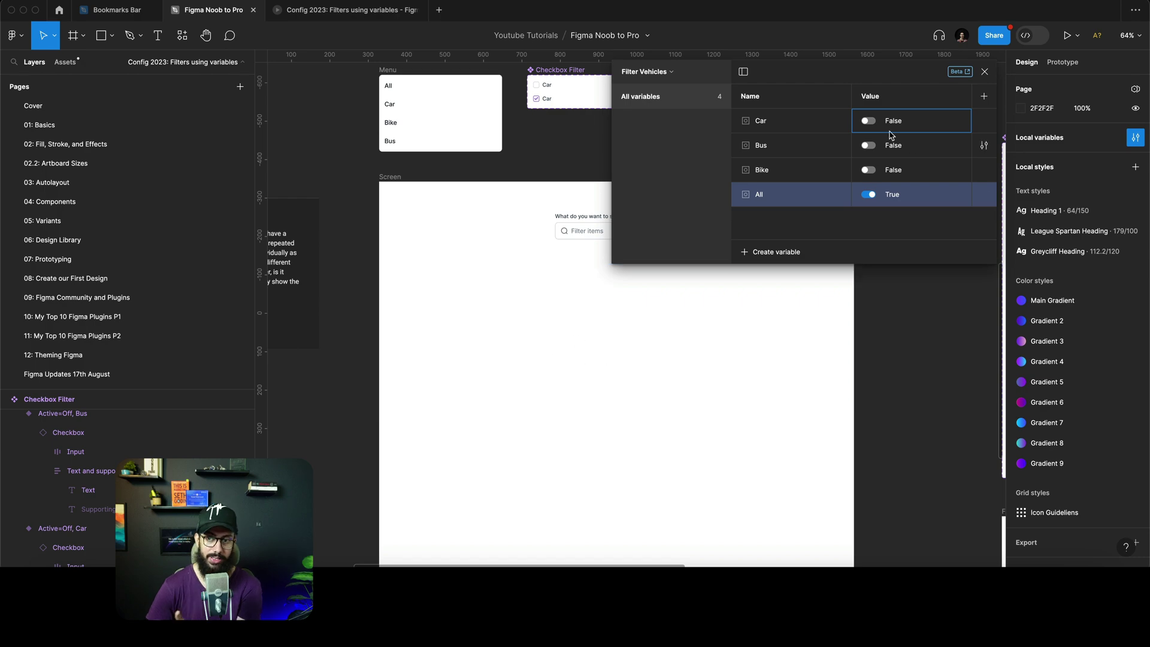
Set the Car, Bus and Bike variables back to True
{"action": "left_click", "coordinate": [868, 121]}
{"action": "left_click", "coordinate": [868, 146]}
{"action": "left_click", "coordinate": [868, 170]}
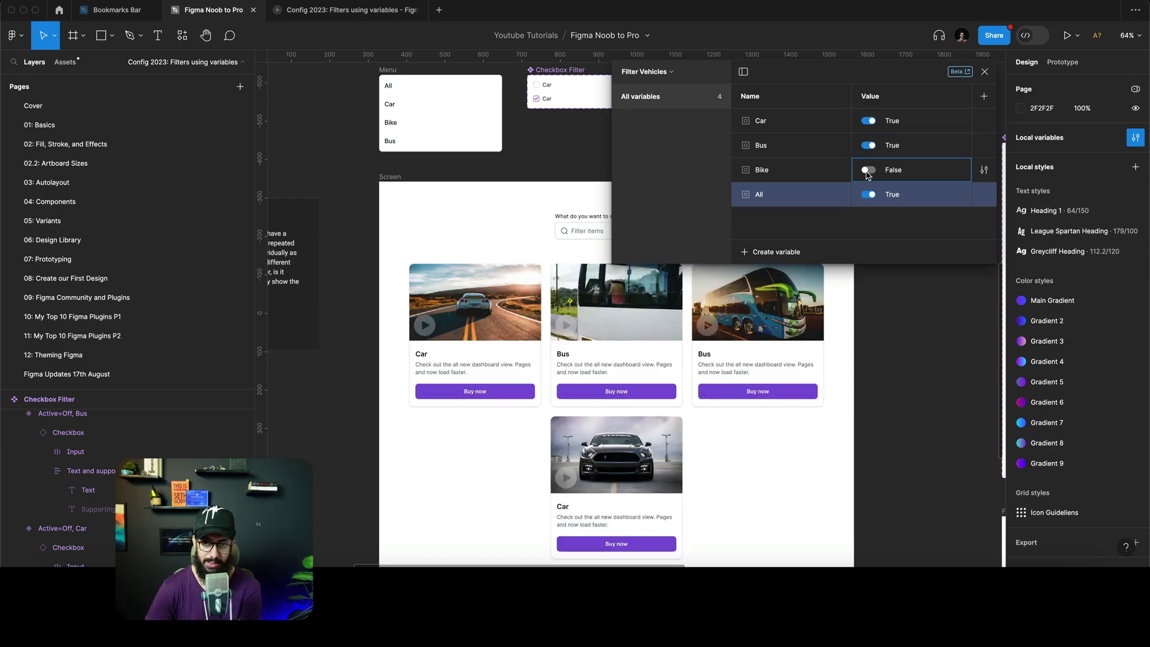
Extend the Screen frame downward to a height of about 1982
{"action": "left_click", "coordinate": [525, 354]}
{"action": "scroll", "coordinate": [539, 366], "scroll_direction": "down", "scroll_amount": 4}
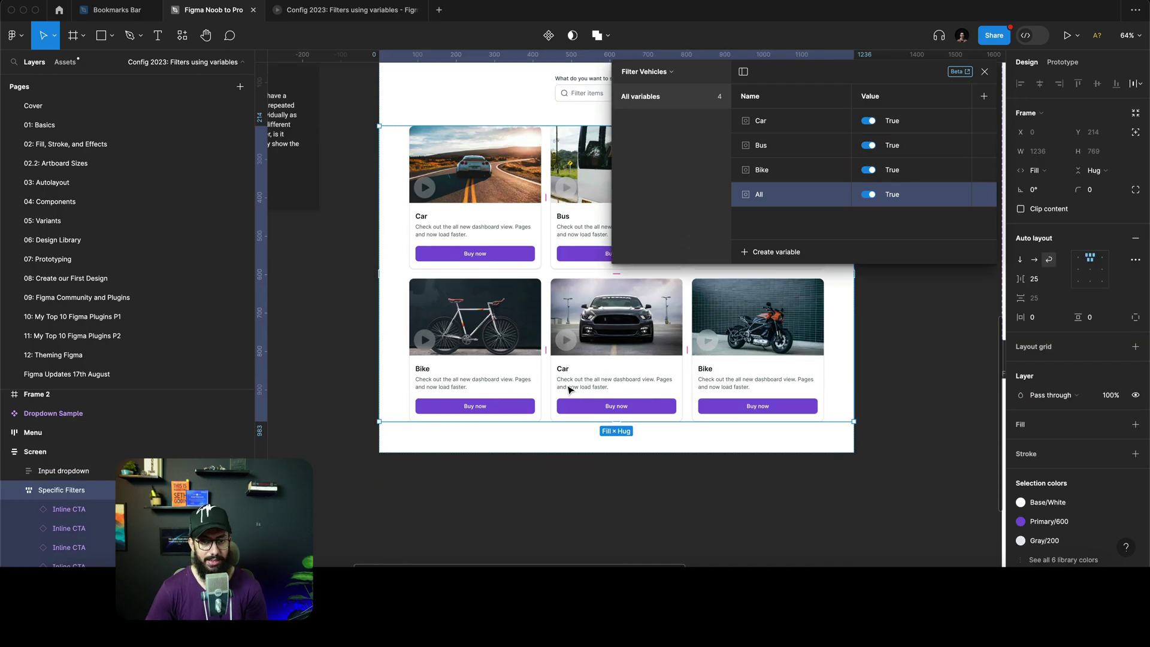
{"action": "scroll", "coordinate": [450, 173], "scroll_direction": "down", "scroll_amount": 5}
{"action": "left_click", "coordinate": [553, 344]}
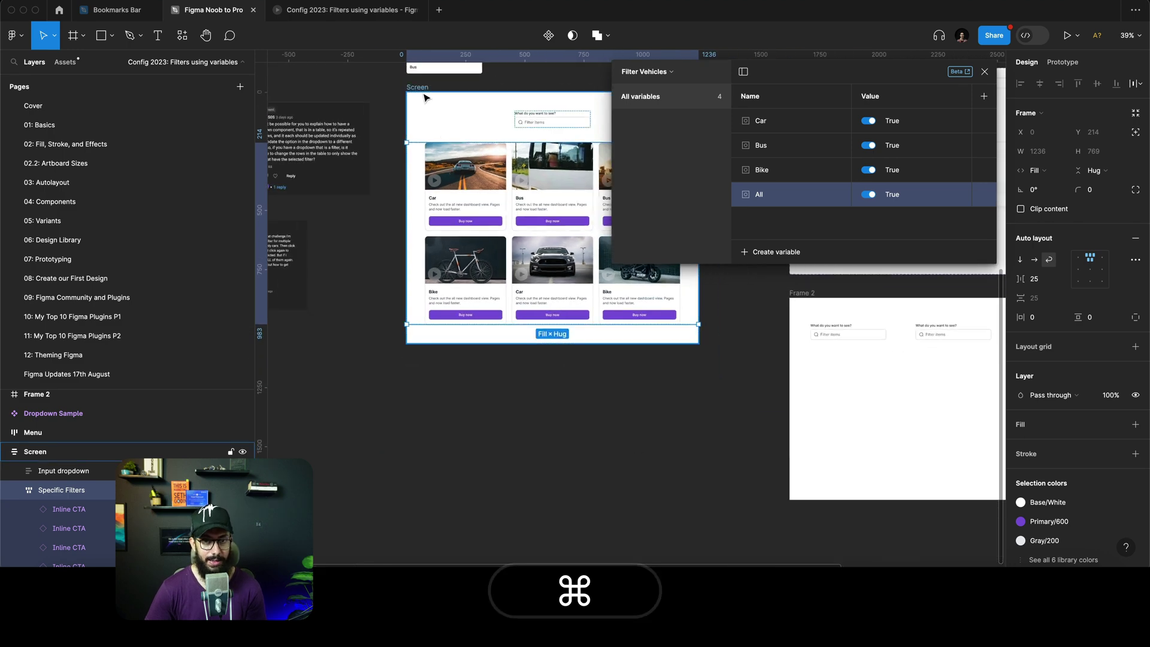
{"action": "left_click_drag", "start_coordinate": [552, 344], "coordinate": [550, 560]}
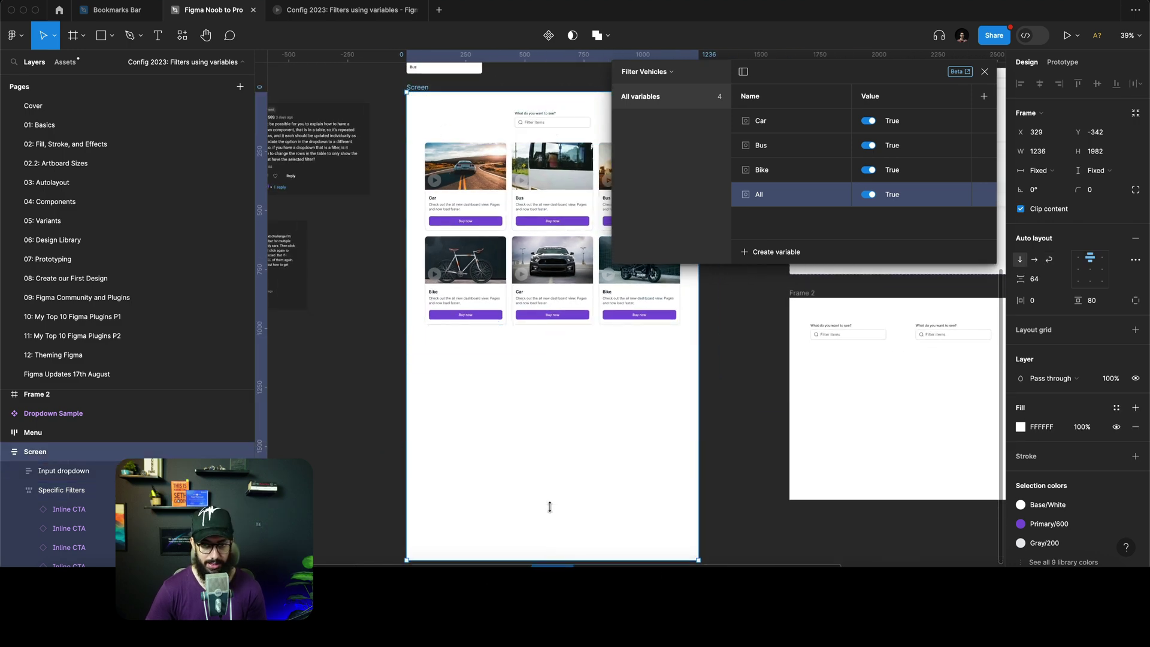
Duplicate the Specific Filters card frame inside Screen and rename the copy "All Selected"
{"action": "left_click", "coordinate": [468, 189]}
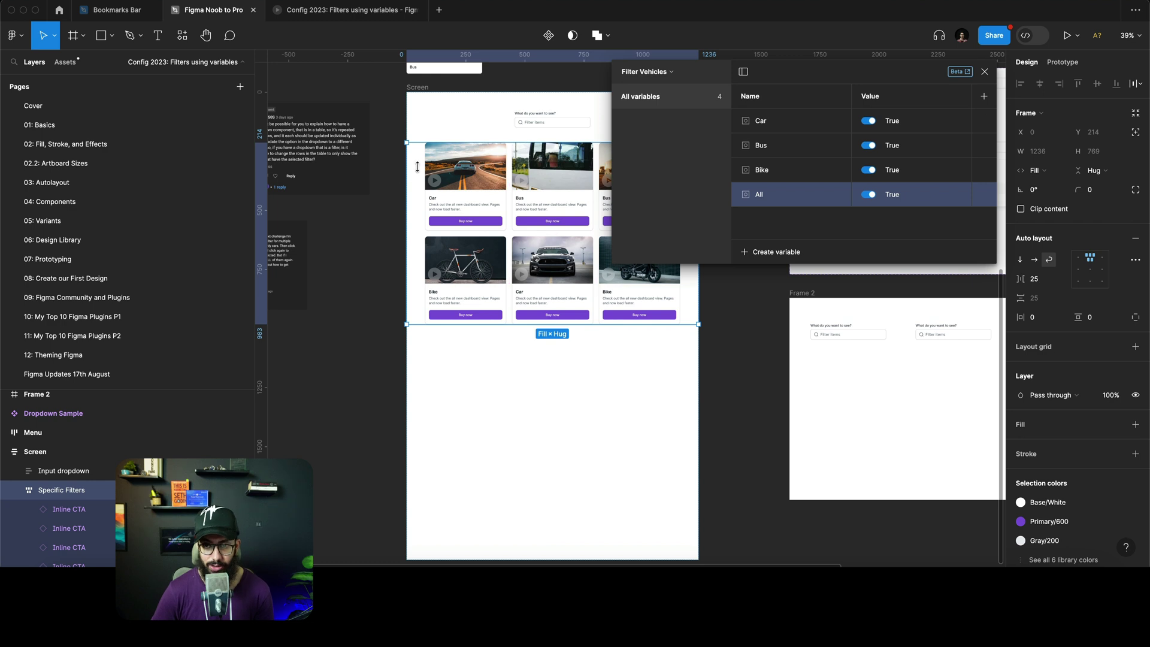
{"action": "key", "text": "super+d"}
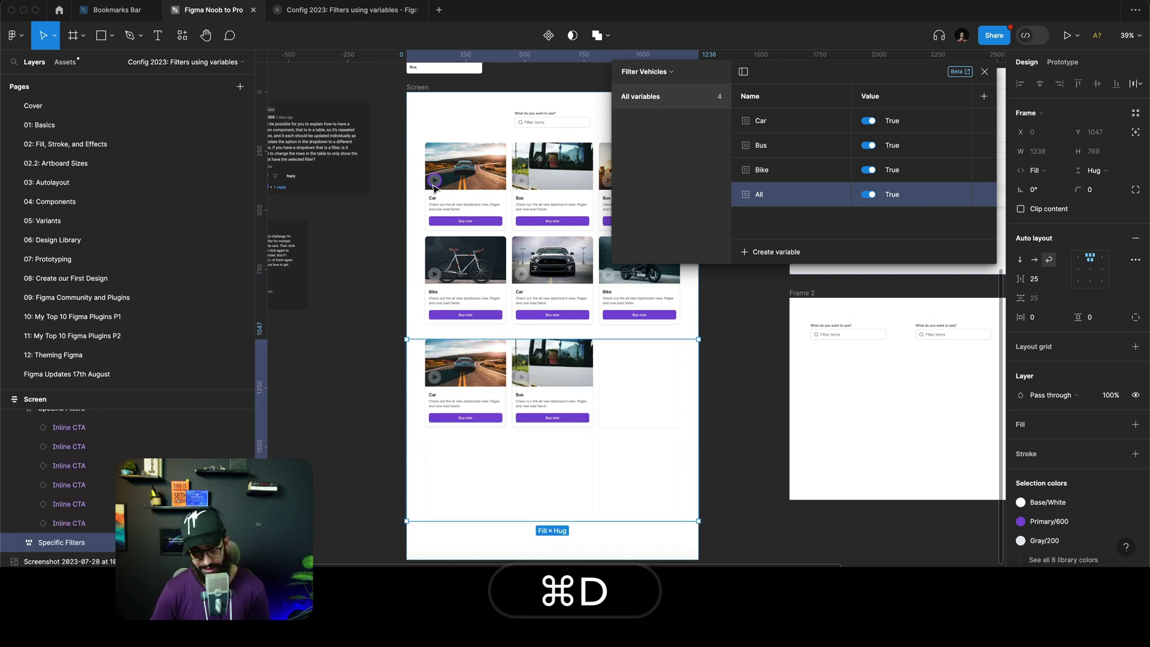
{"action": "key", "text": "alt+l"}
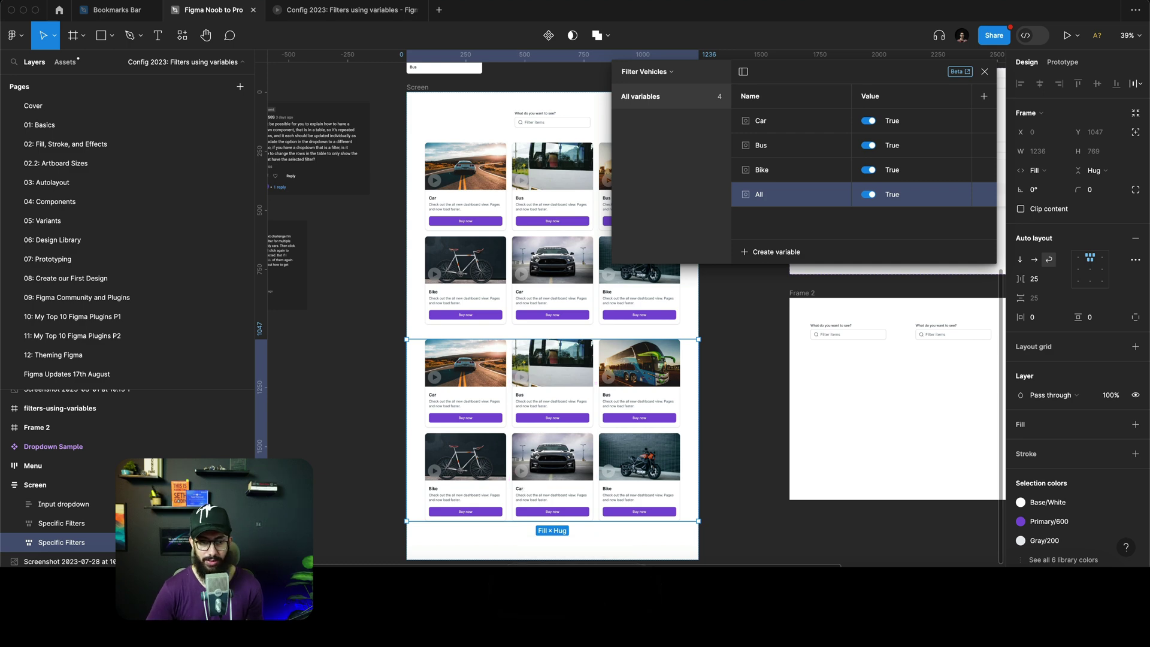
{"action": "key", "text": "super+r"}
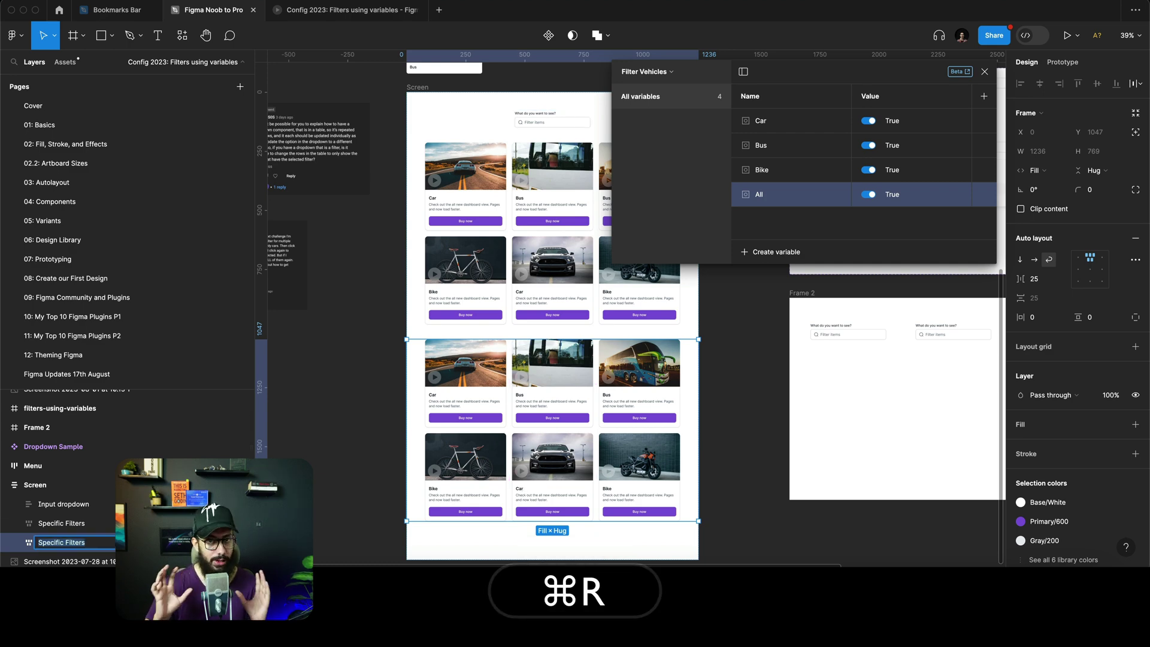
{"action": "type", "text": "All Selected"}
{"action": "key", "text": "Return"}
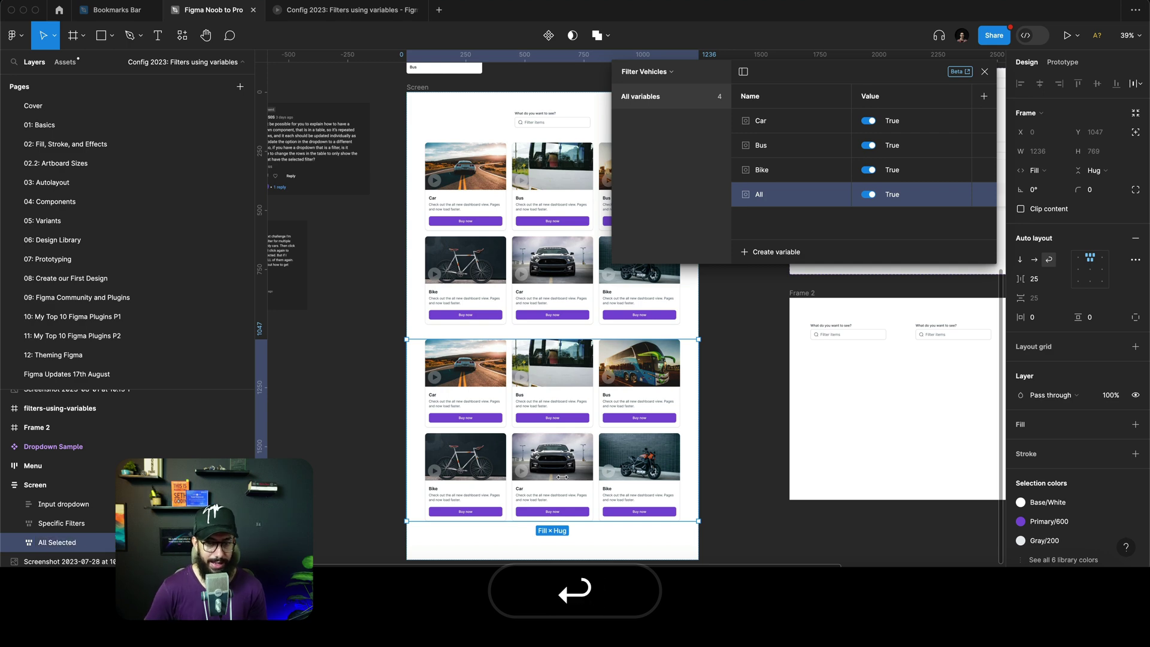
Detach the visibility variables from all Car, Bike and Bus cards in the All Selected frame
{"action": "left_click", "coordinate": [479, 386]}
{"action": "key", "text": "z"}
{"action": "left_click", "coordinate": [549, 524]}
{"action": "left_click_drag", "start_coordinate": [438, 542], "coordinate": [447, 467]}
{"action": "scroll", "coordinate": [447, 467], "scroll_direction": "up", "scroll_amount": 4}
{"action": "scroll", "coordinate": [424, 298], "scroll_direction": "down", "scroll_amount": 1}
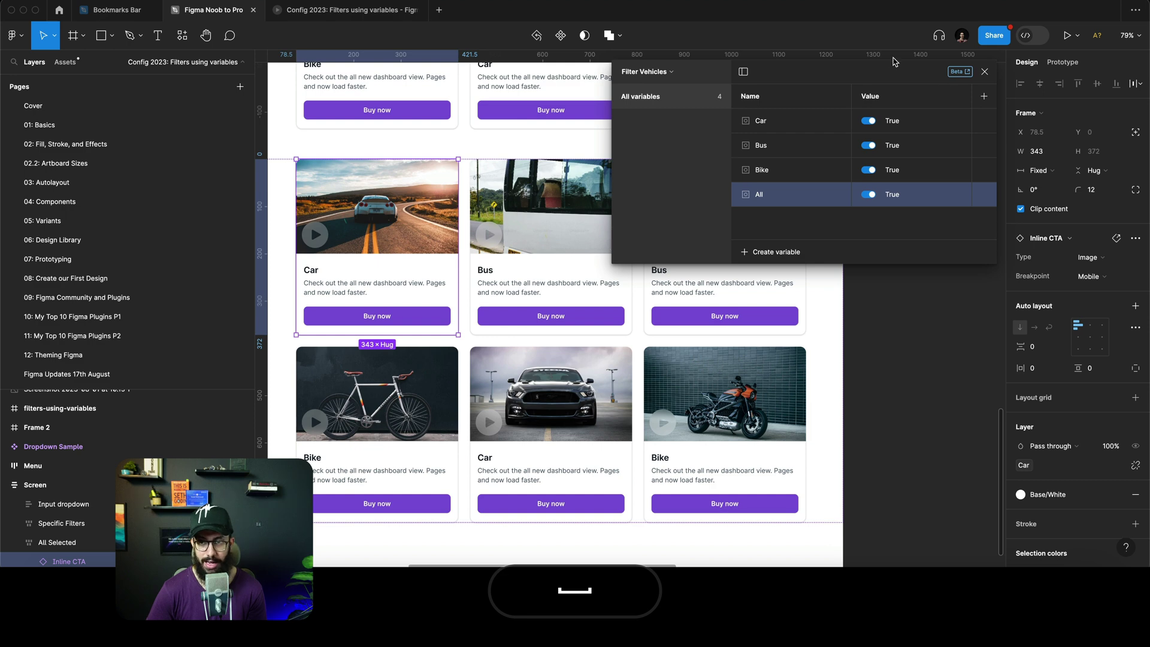
{"action": "left_click", "coordinate": [563, 410], "text": "shift"}
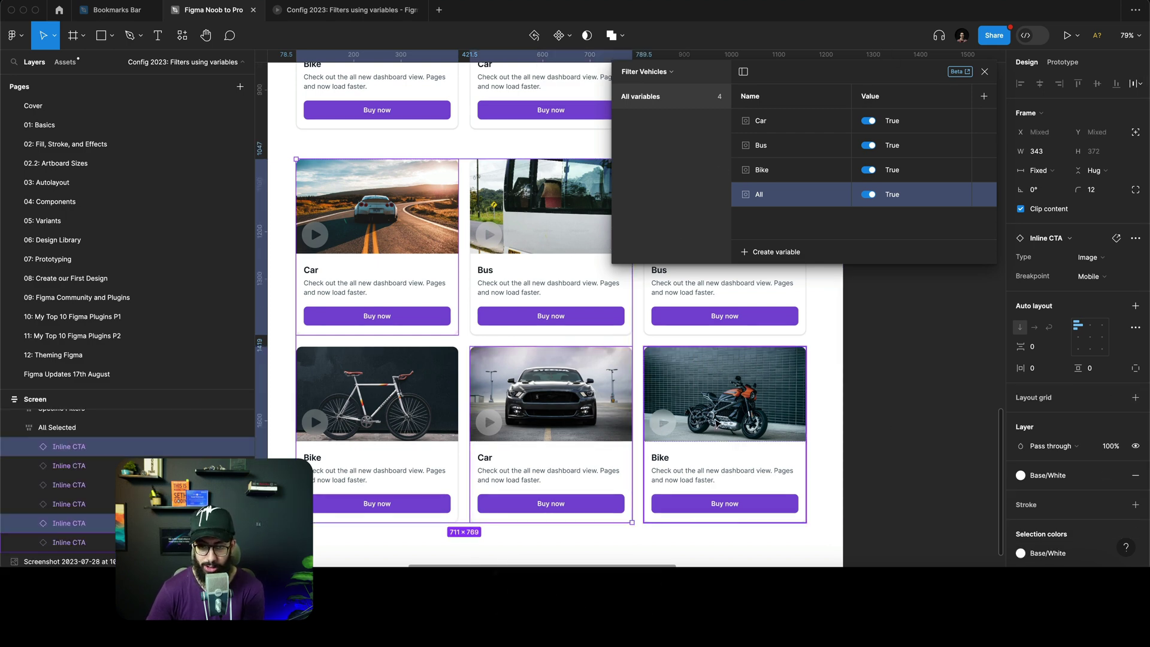
{"action": "left_click", "coordinate": [763, 427]}
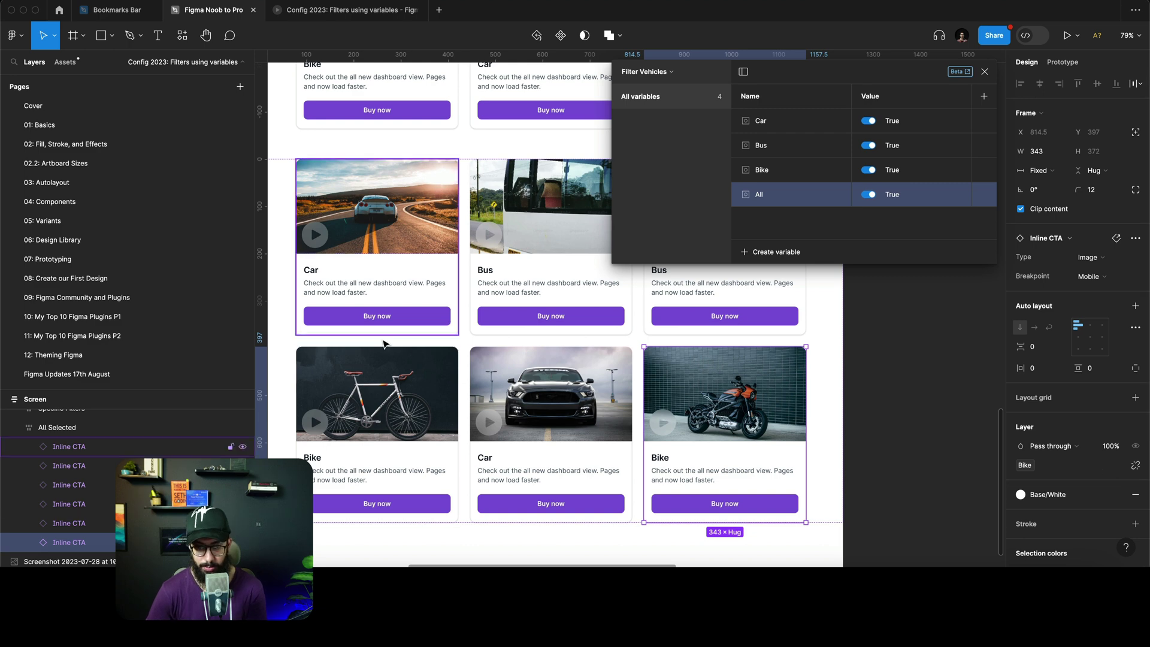
{"action": "left_click", "coordinate": [377, 395], "text": "shift"}
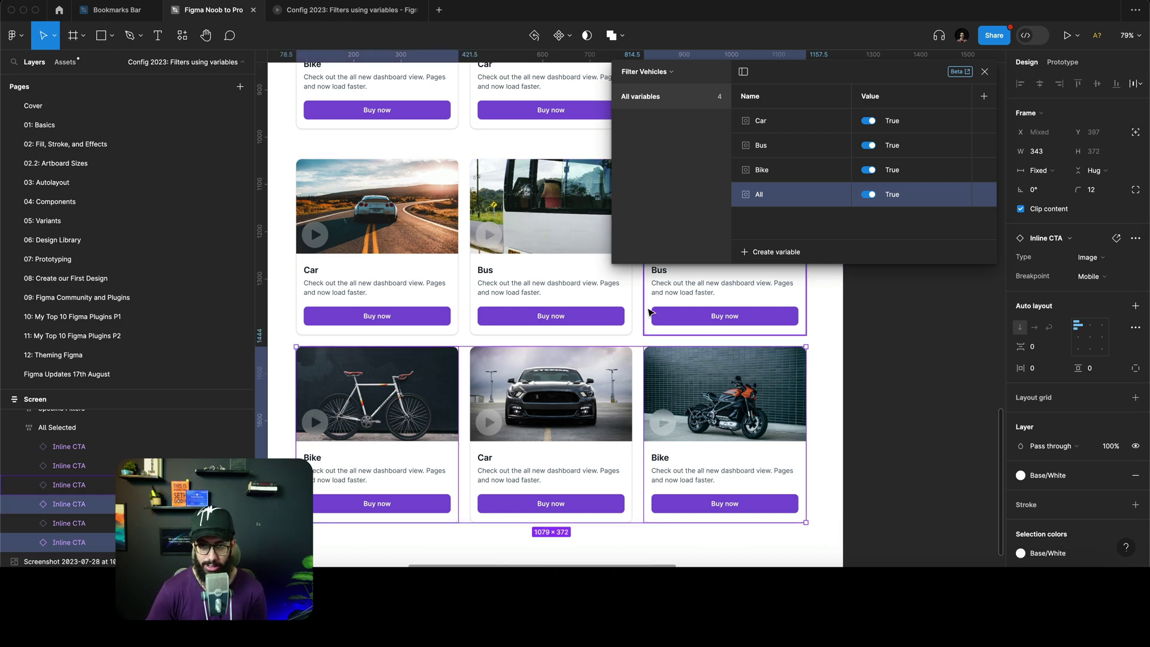
{"action": "left_click", "coordinate": [667, 301], "text": "shift"}
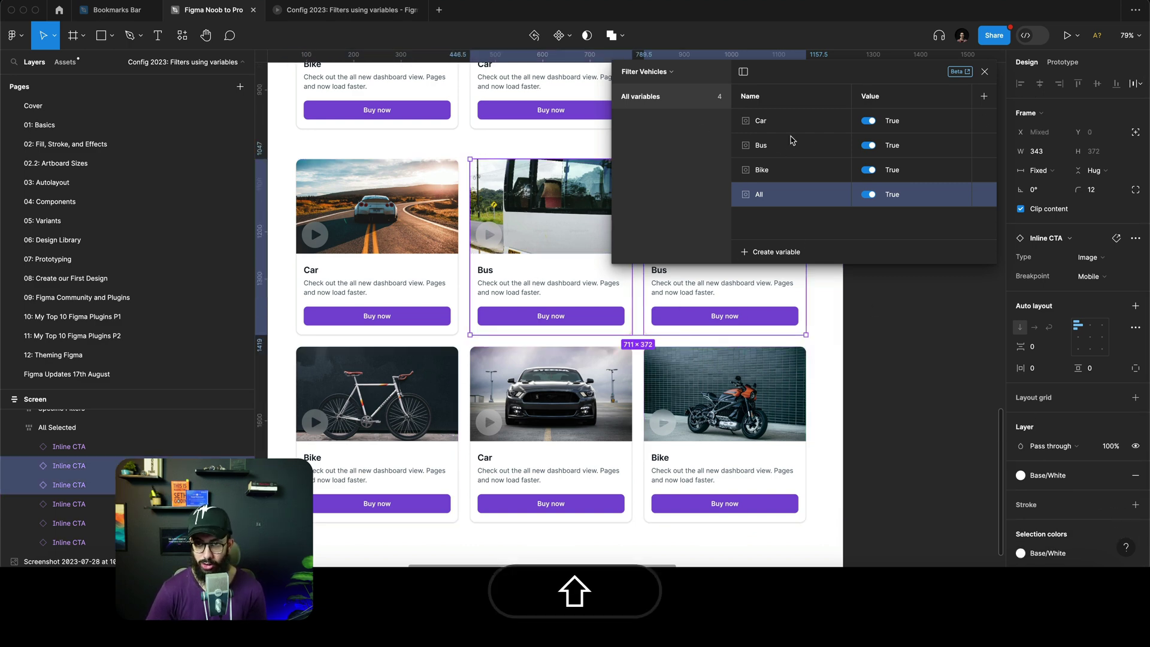
Set the Car, Bus and Bike variables to False in the Filter Vehicles collection
{"action": "left_click", "coordinate": [870, 124]}
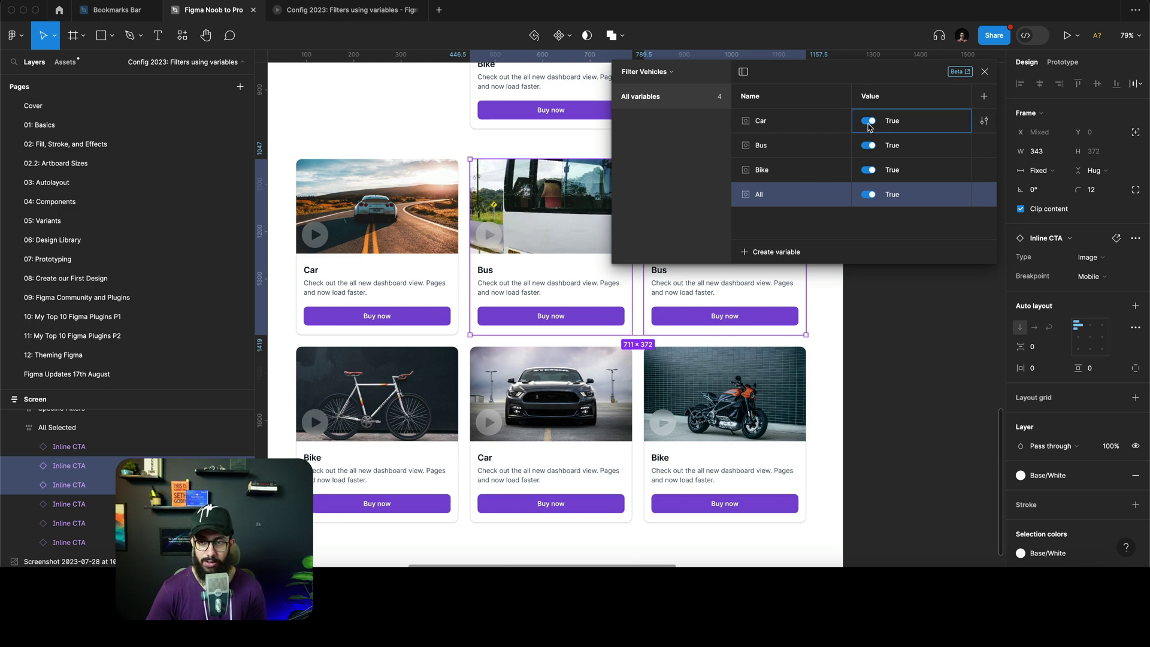
{"action": "scroll", "coordinate": [531, 188], "scroll_direction": "up", "scroll_amount": 3}
{"action": "scroll", "coordinate": [419, 183], "scroll_direction": "up", "scroll_amount": 3}
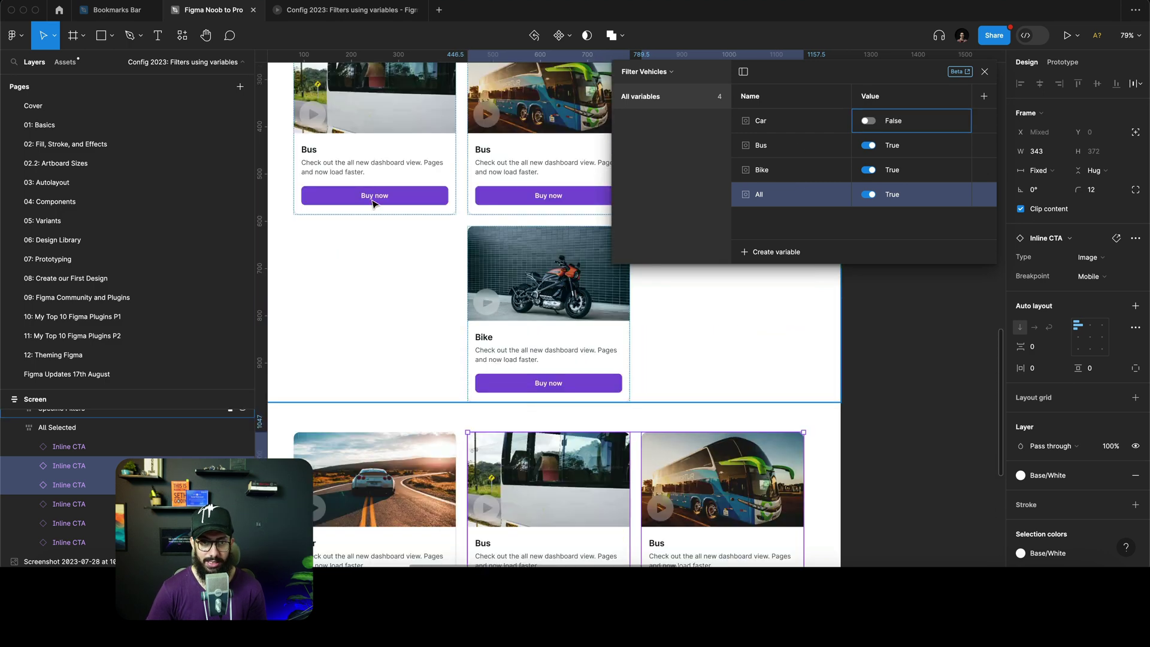
{"action": "left_click", "coordinate": [381, 235]}
{"action": "scroll", "coordinate": [421, 220], "scroll_direction": "down", "scroll_amount": 3}
{"action": "scroll", "coordinate": [421, 220], "scroll_direction": "up", "scroll_amount": 1}
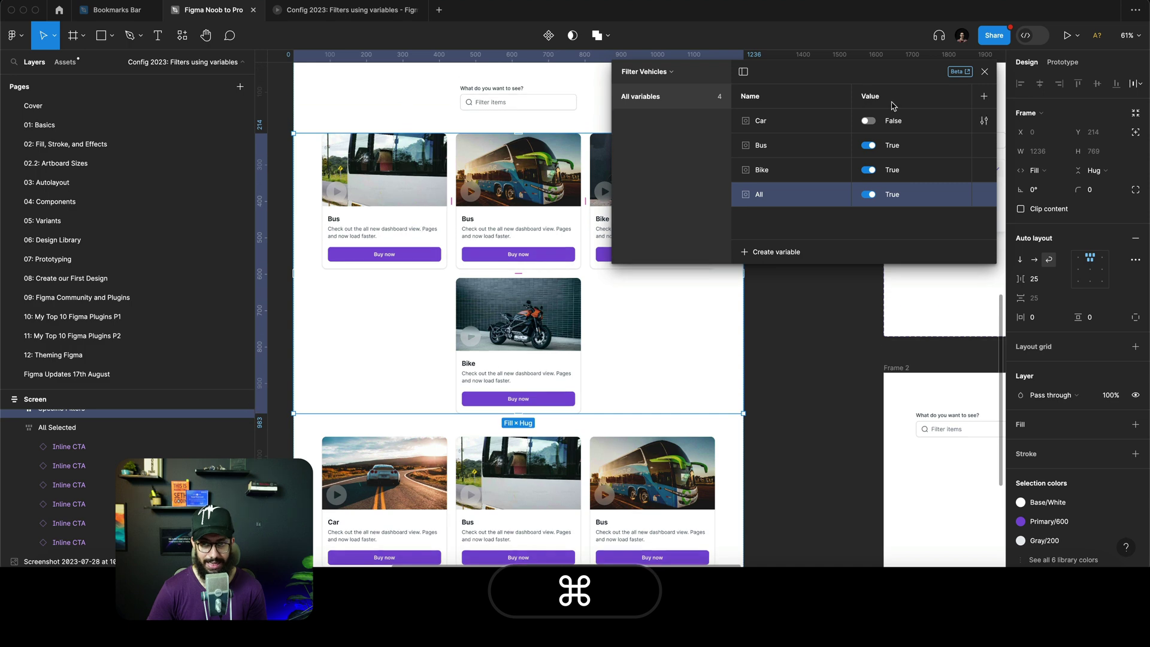
{"action": "left_click", "coordinate": [868, 145]}
{"action": "left_click", "coordinate": [868, 170]}
Move the All Selected frame above Specific Filters in Screen and bind its visibility to the "All" variable
{"action": "left_click", "coordinate": [456, 294]}
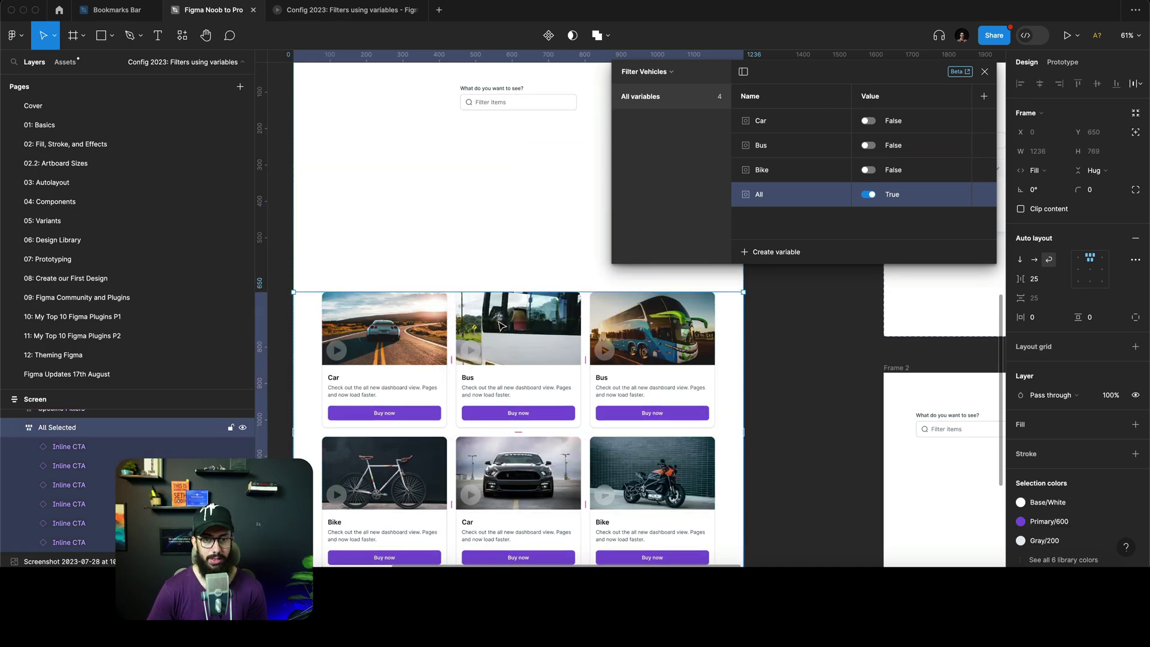
{"action": "key", "text": "shift"}
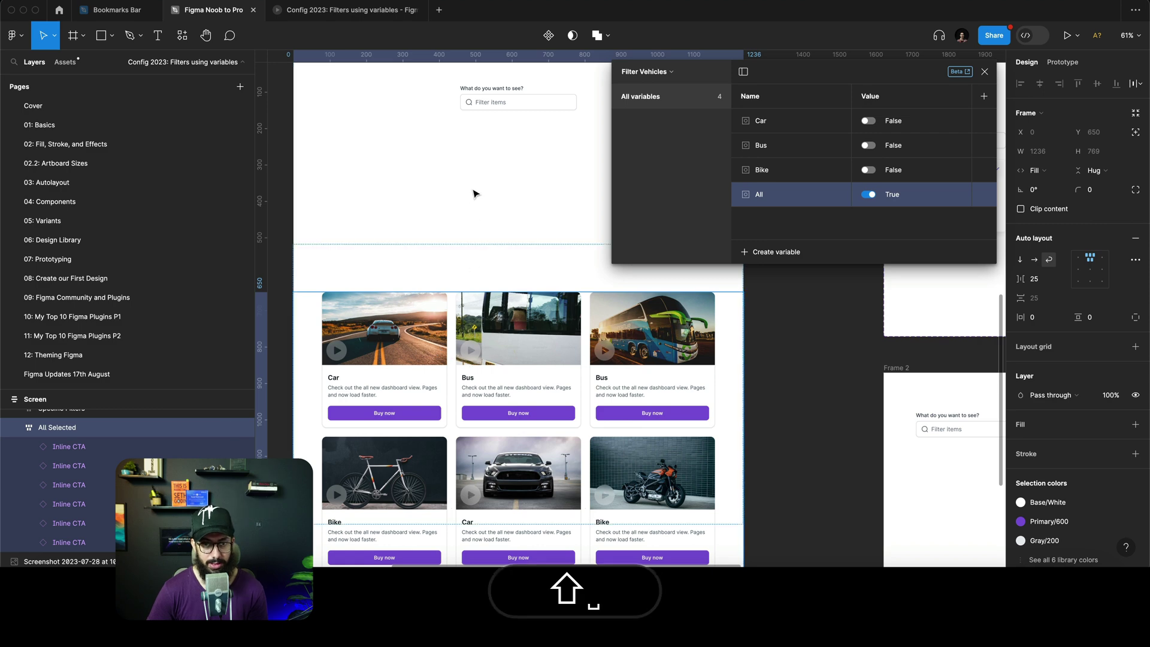
{"action": "left_click", "coordinate": [441, 239]}
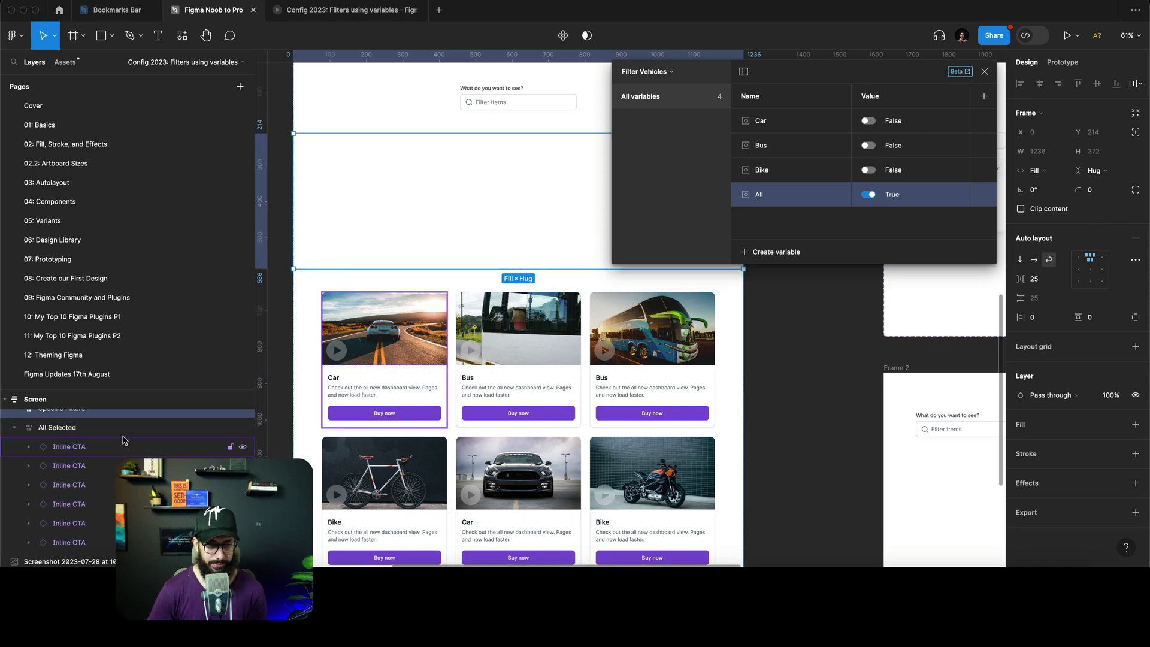
{"action": "scroll", "coordinate": [58, 443], "scroll_direction": "up", "scroll_amount": 1}
{"action": "left_click", "coordinate": [57, 457]}
{"action": "key", "text": "Up"}
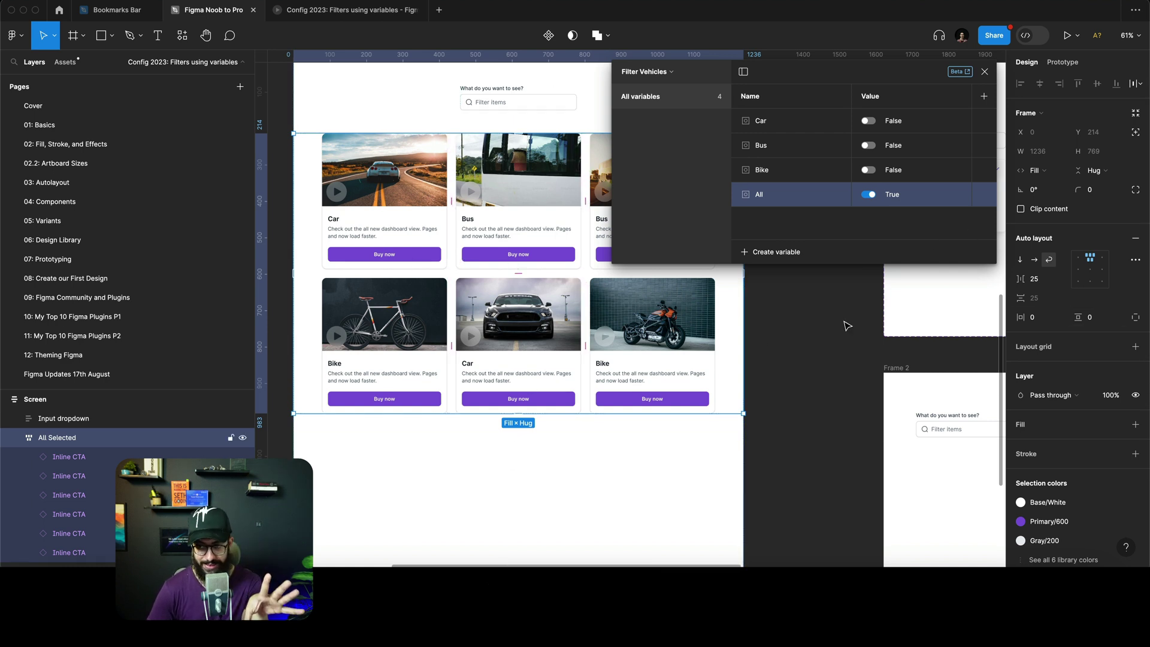
{"action": "left_click", "coordinate": [1134, 390]}
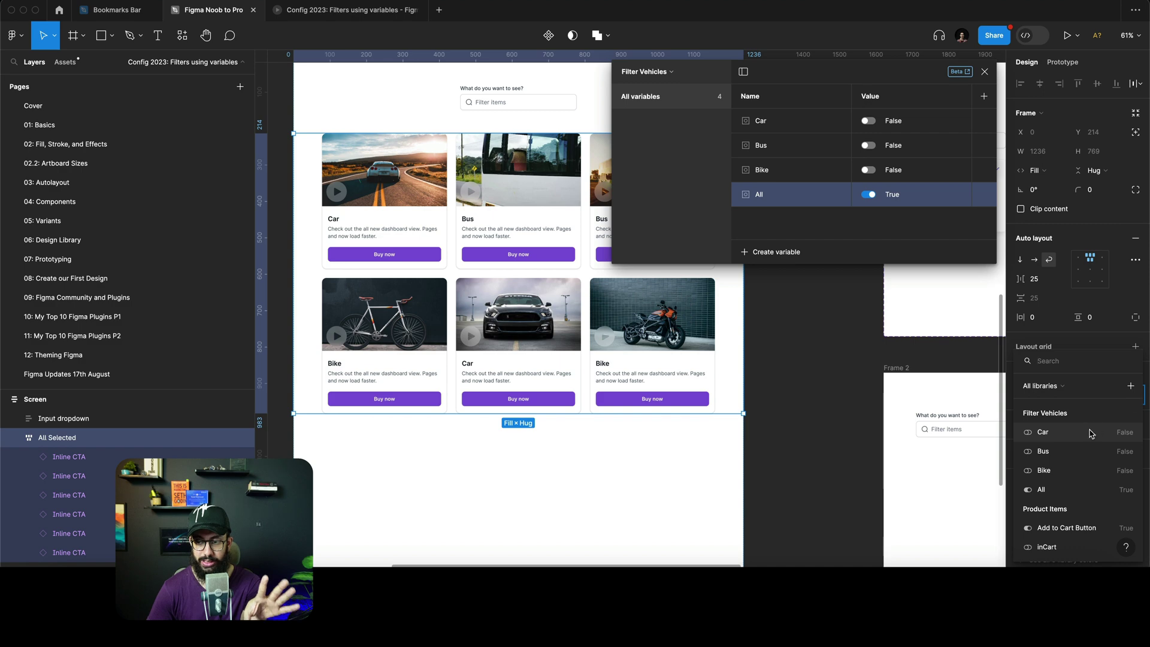
{"action": "left_click", "coordinate": [1055, 491]}
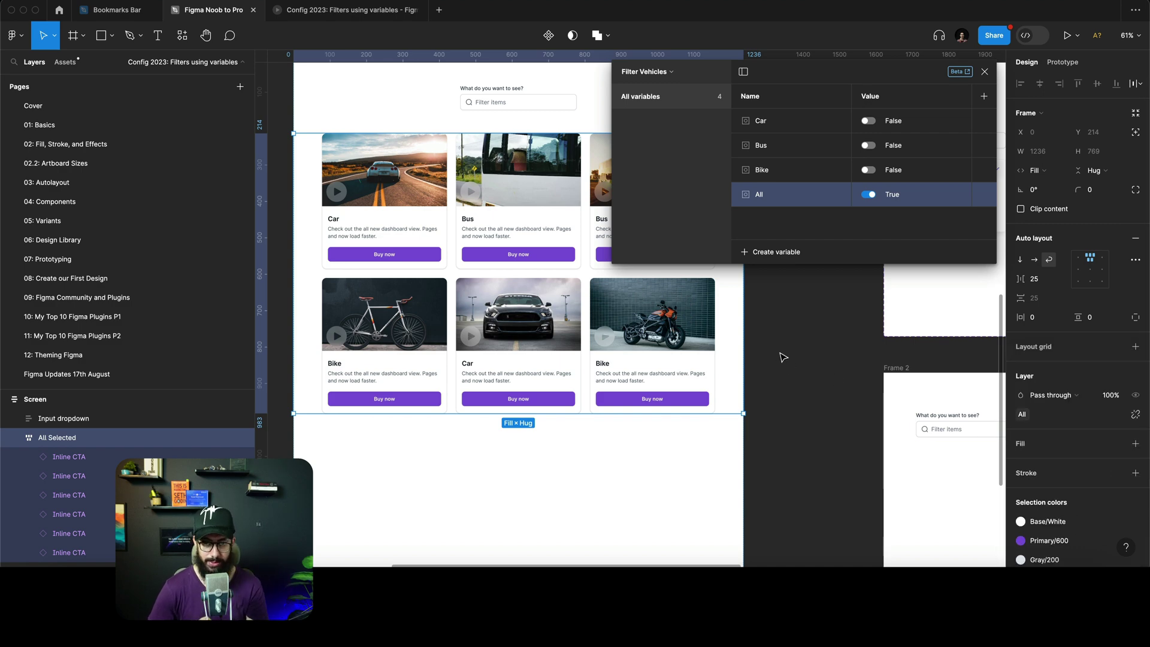
{"action": "left_click", "coordinate": [323, 13]}
{"action": "key", "text": "r"}
{"action": "key", "text": "super+3"}
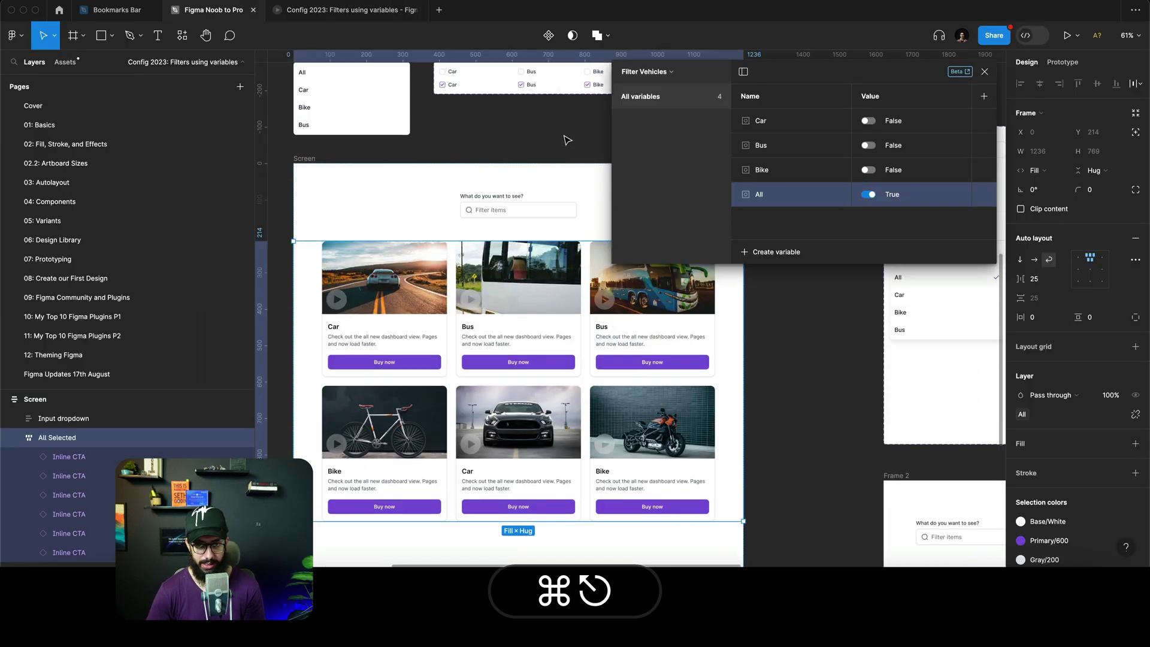
Move the Checkbox Filter component set above the Menu frame and duplicate Menu beside the original
{"action": "left_click", "coordinate": [518, 210]}
{"action": "scroll", "coordinate": [518, 270], "scroll_direction": "up", "scroll_amount": 3}
{"action": "key", "text": "space"}
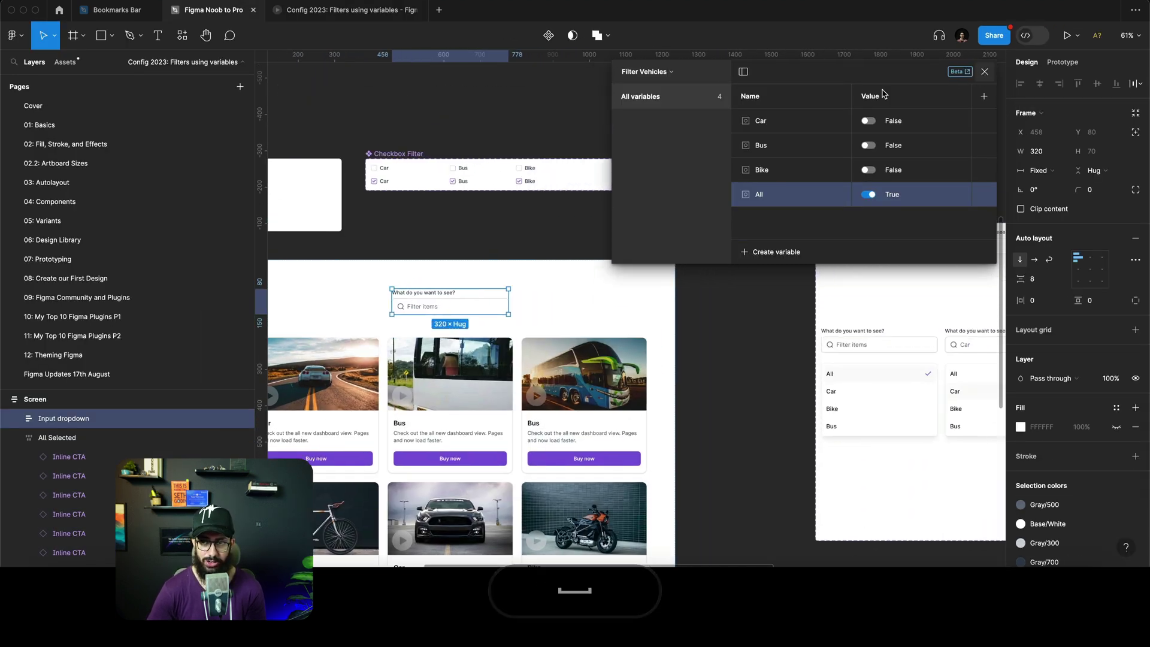
{"action": "key", "text": "v"}
{"action": "scroll", "coordinate": [539, 149], "scroll_direction": "left", "scroll_amount": 5}
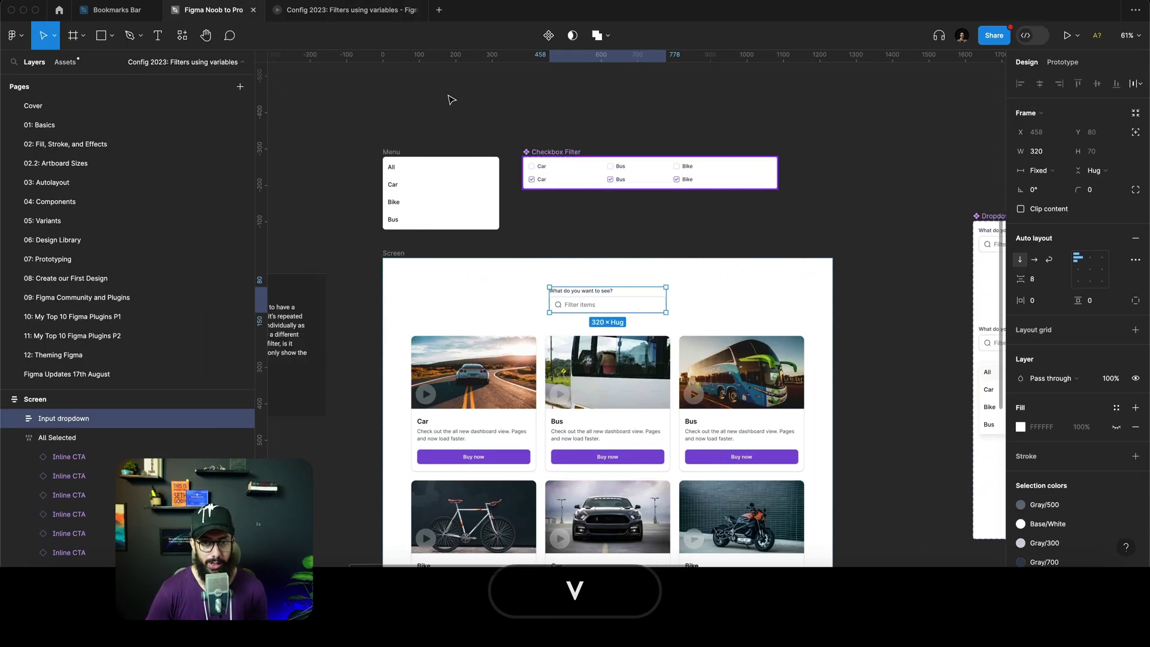
{"action": "left_click_drag", "start_coordinate": [525, 153], "coordinate": [389, 97]}
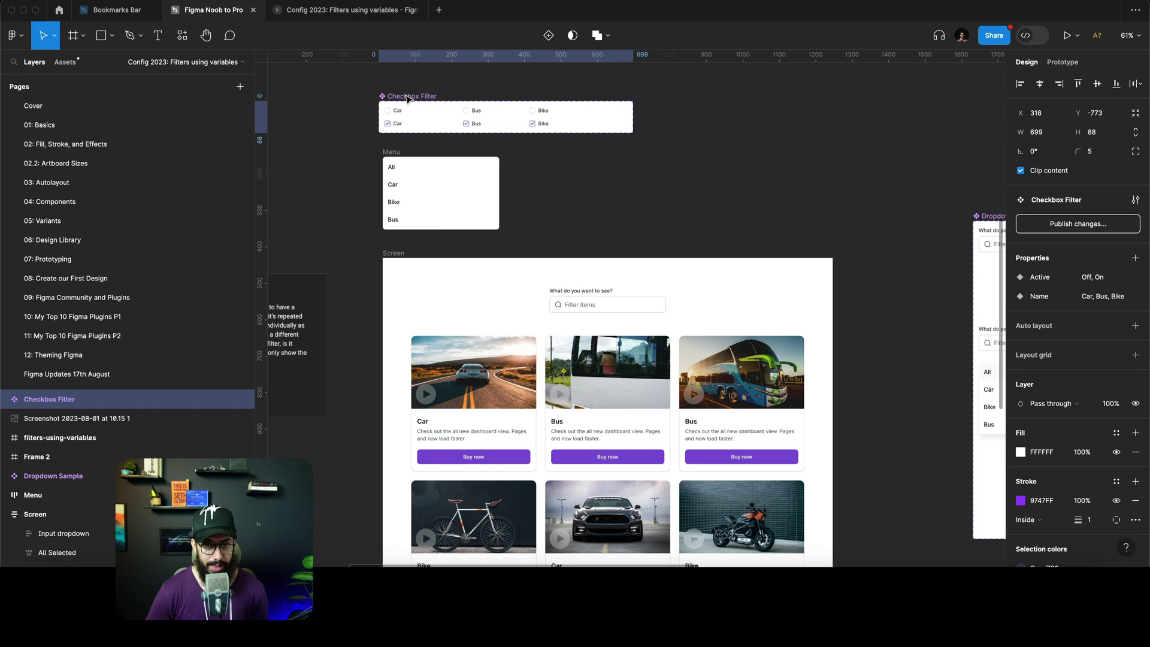
{"action": "left_click", "coordinate": [393, 161]}
{"action": "left_click_drag", "start_coordinate": [393, 161], "coordinate": [526, 162]}
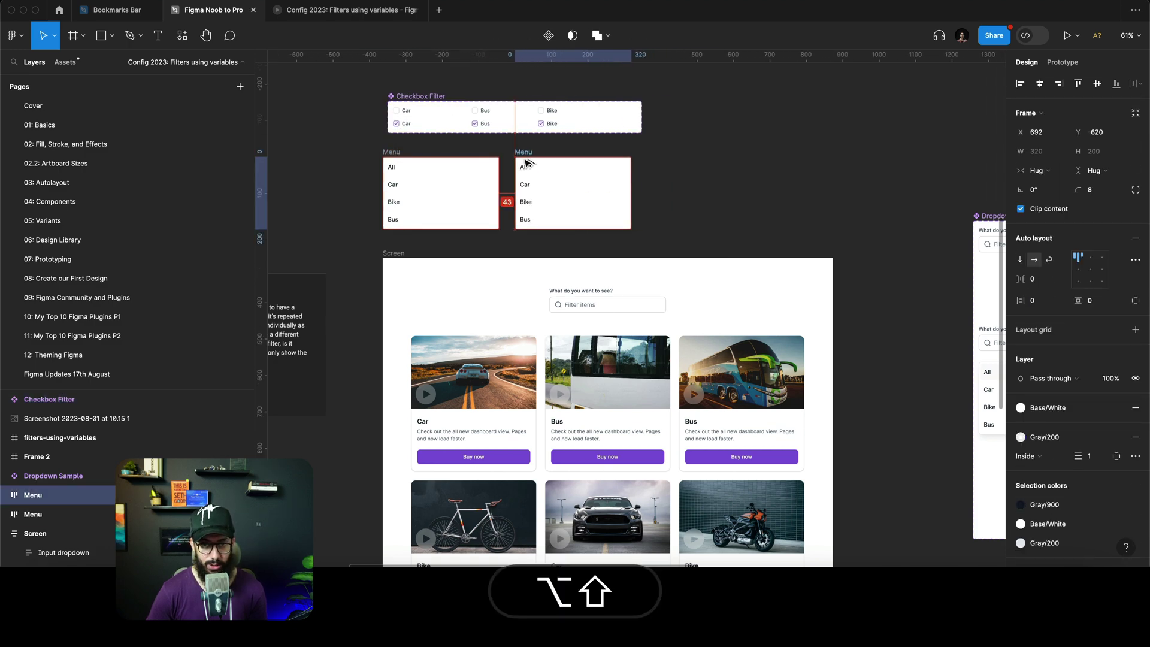
Replace the All and Car items in the copied Menu with the unchecked Car and Bus variants of Checkbox Filter
{"action": "left_click", "coordinate": [422, 112]}
{"action": "key", "text": "super+c"}
{"action": "left_click", "coordinate": [530, 172], "text": "super"}
{"action": "key", "text": "super+shift+r"}
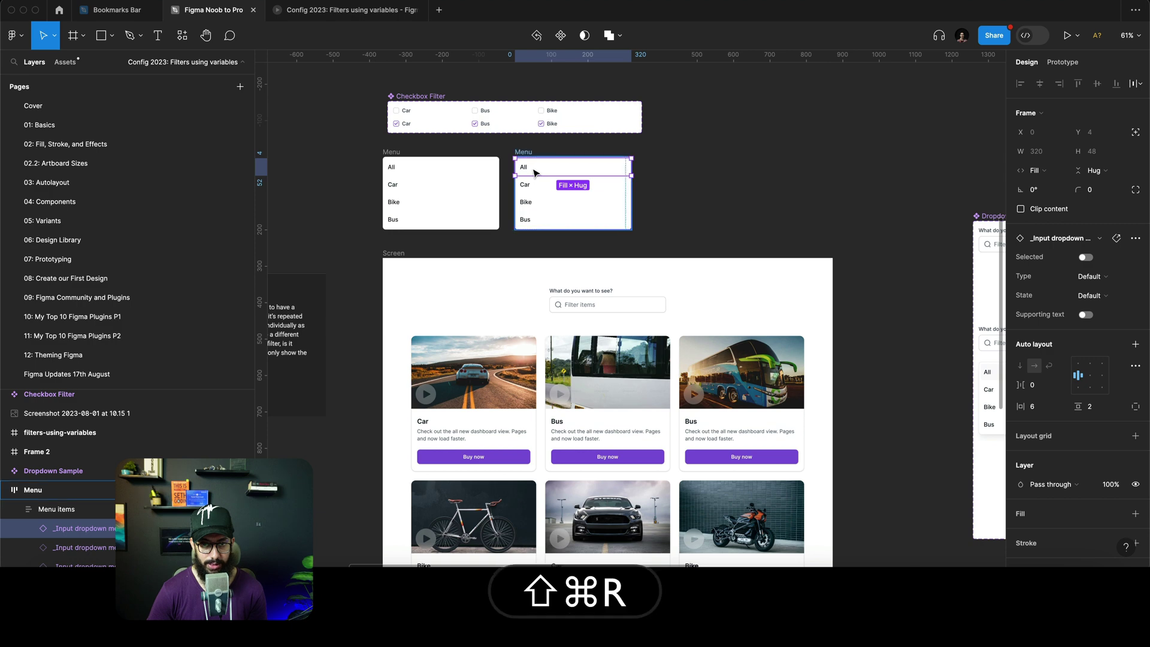
{"action": "left_click", "coordinate": [495, 110]}
{"action": "key", "text": "super+c"}
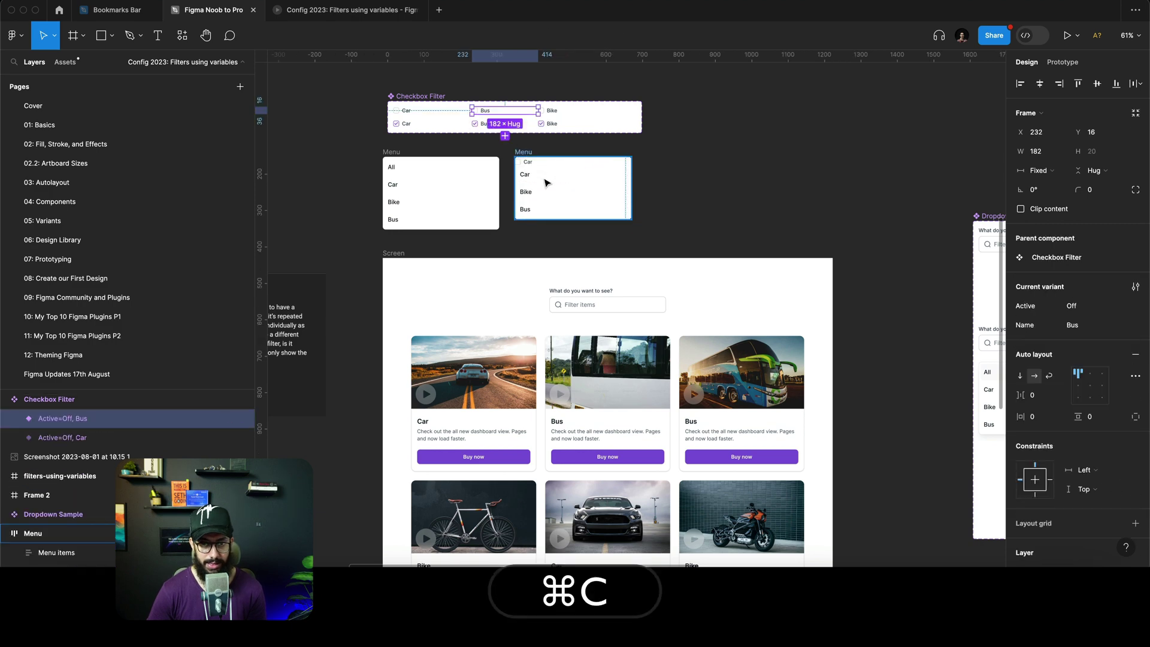
{"action": "left_click", "coordinate": [546, 182]}
{"action": "left_click", "coordinate": [542, 177]}
{"action": "key", "text": "super+shift+r"}
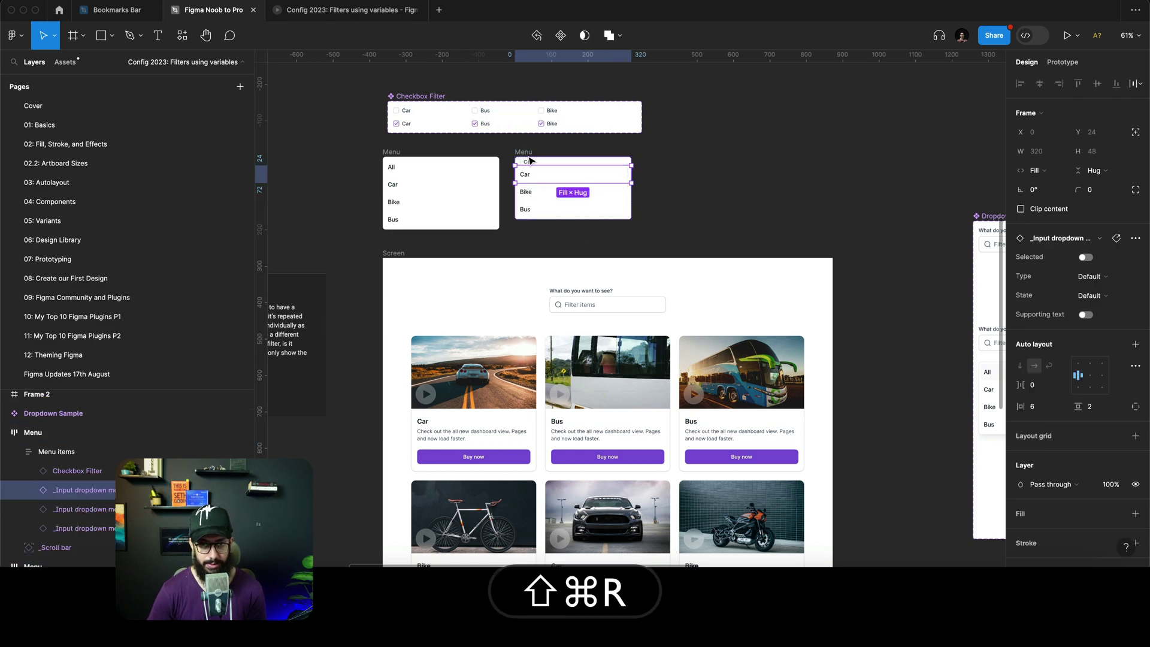
Replace the Bike item in the copied Menu with the unchecked Bike checkbox and remove the leftover Bus item
{"action": "key", "text": "super+z"}
{"action": "scroll", "coordinate": [552, 174], "scroll_direction": "up", "scroll_amount": 5}
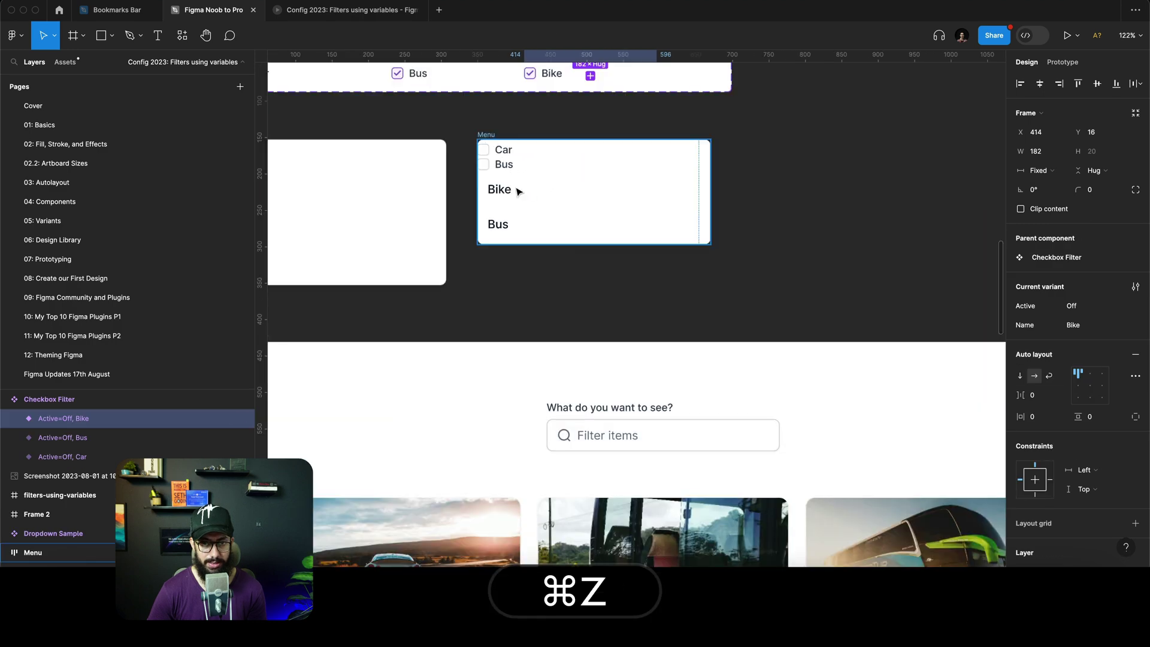
{"action": "key", "text": "super+z"}
{"action": "left_click", "coordinate": [517, 190]}
{"action": "key", "text": "super+shift+r"}
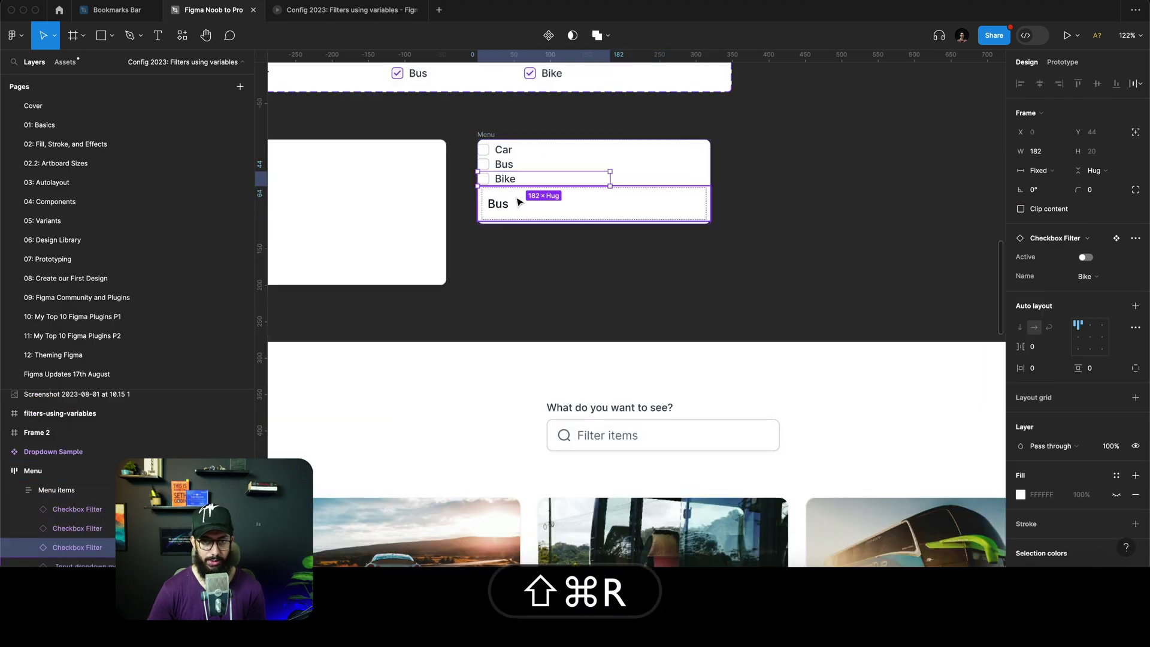
{"action": "left_click", "coordinate": [520, 199]}
{"action": "key", "text": "super+x"}
Set the copied Menu's auto layout padding to 24 and its item spacing to 16
{"action": "left_click", "coordinate": [490, 137]}
{"action": "left_click", "coordinate": [1054, 297]}
{"action": "type", "text": "24"}
{"action": "key", "text": "super+Return"}
{"action": "left_click", "coordinate": [1051, 285]}
{"action": "type", "text": "16"}
{"action": "key", "text": "super+Return"}
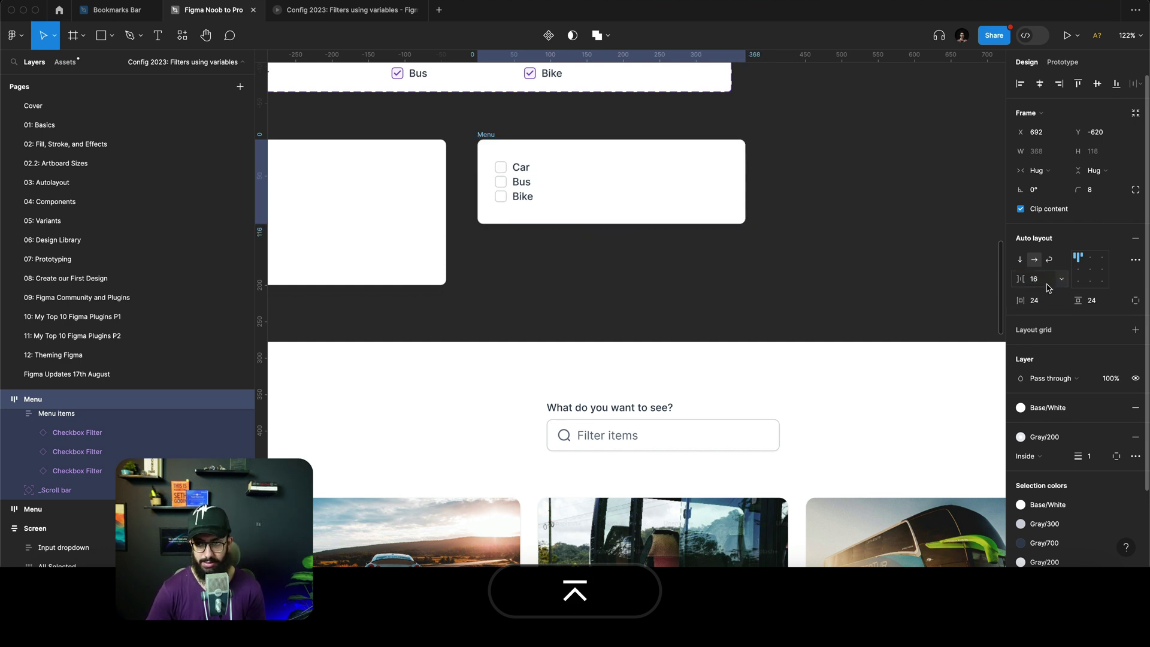
Ungroup the Menu items frame inside the copied Menu and switch the Menu's auto layout to vertical
{"action": "left_click", "coordinate": [519, 177]}
{"action": "key", "text": "shift+super+g"}
{"action": "key", "text": "Escape"}
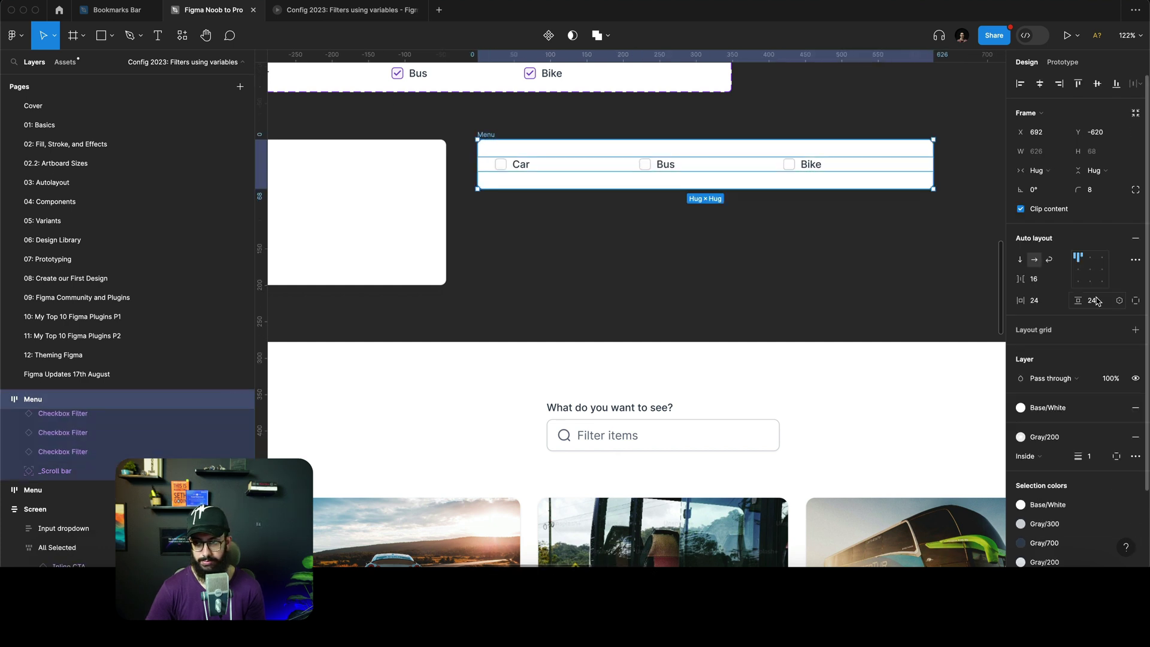
{"action": "left_click", "coordinate": [1019, 259]}
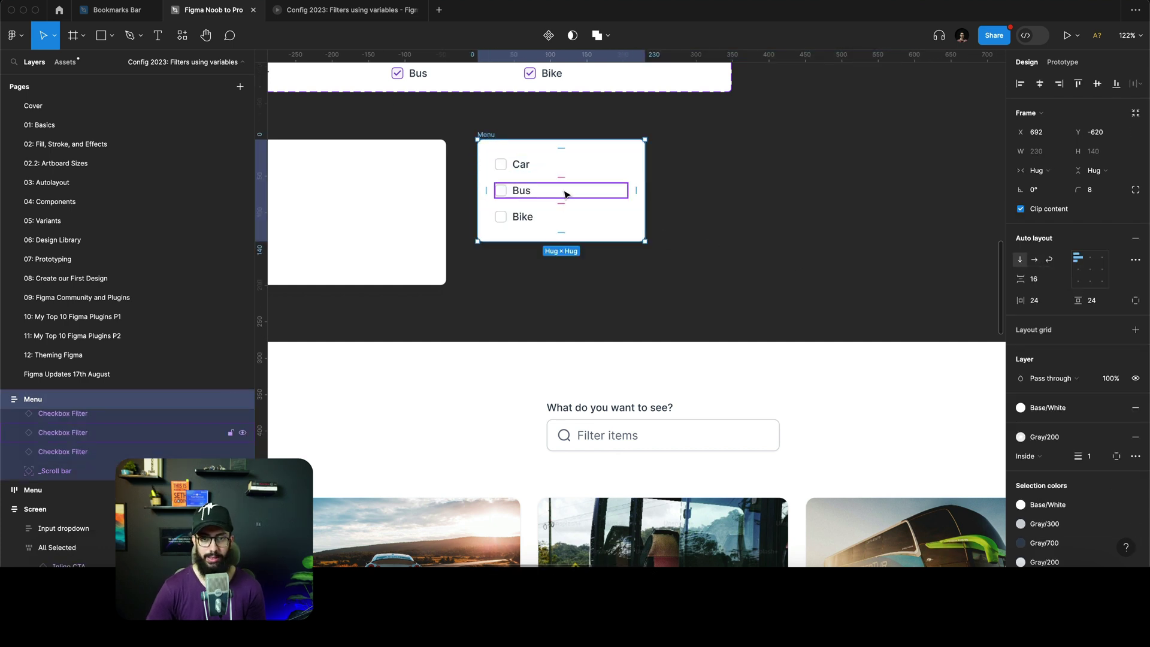
Set the nested checkboxes in all Checkbox Filter variants to size md
{"action": "left_click", "coordinate": [651, 160]}
{"action": "left_click", "coordinate": [535, 172]}
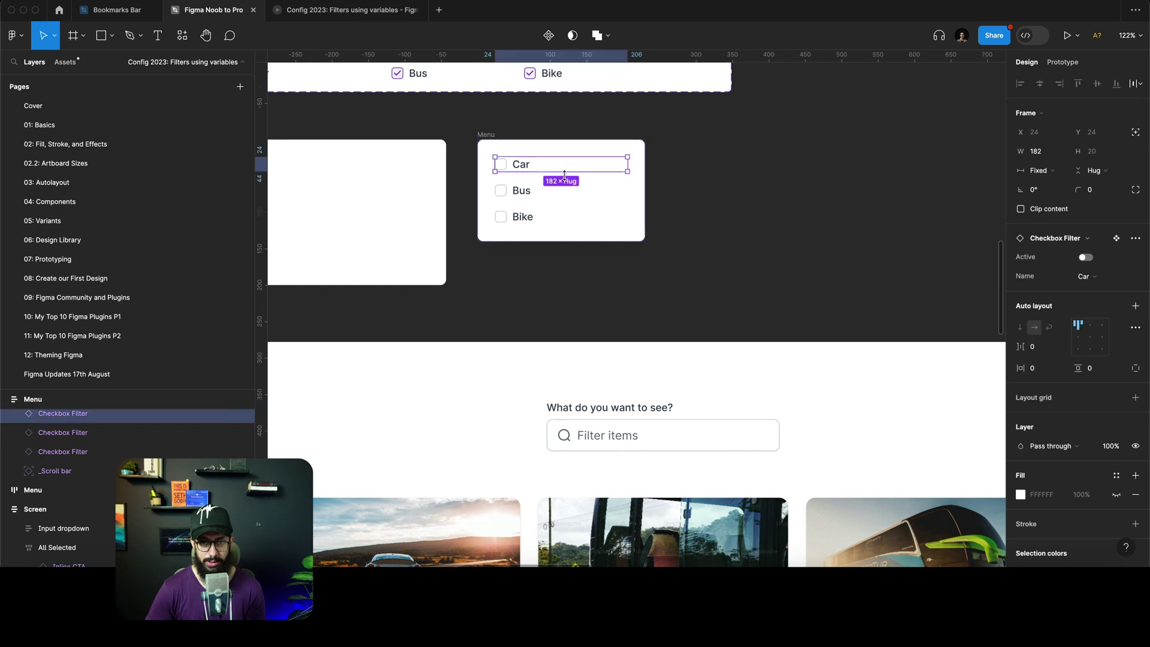
{"action": "scroll", "coordinate": [557, 180], "scroll_direction": "up", "scroll_amount": 2}
{"action": "scroll", "coordinate": [557, 180], "scroll_direction": "left", "scroll_amount": 2}
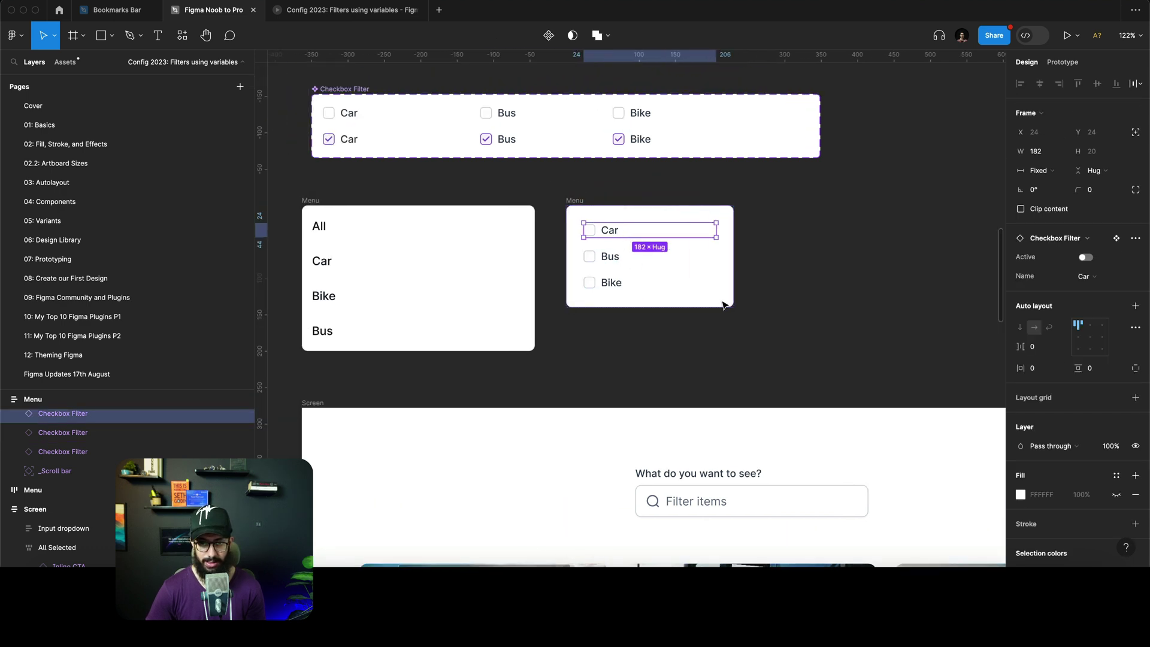
{"action": "left_click", "coordinate": [365, 117], "text": "super"}
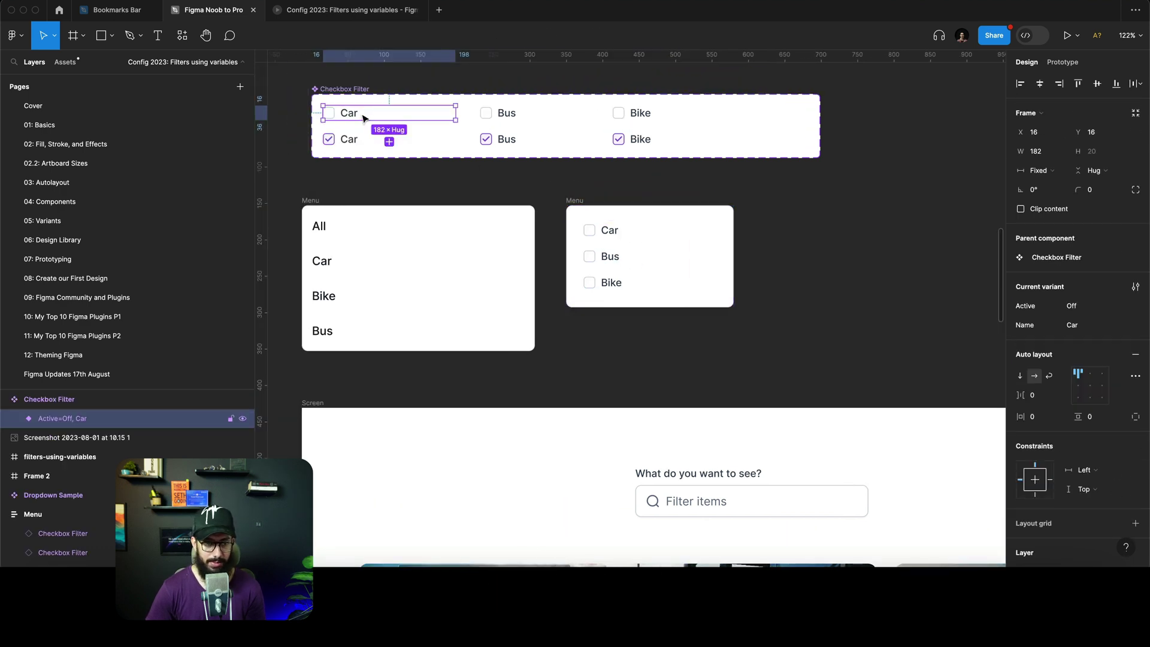
{"action": "left_click", "coordinate": [375, 97]}
{"action": "key", "text": "Return"}
{"action": "key", "text": "Return"}
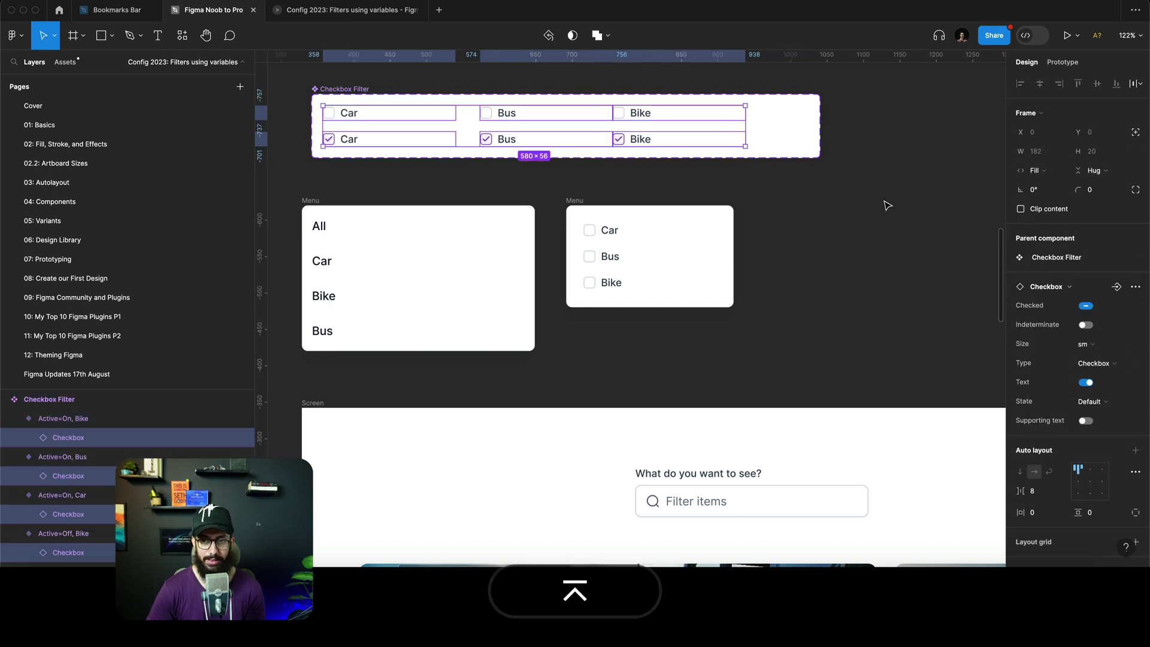
{"action": "left_click", "coordinate": [1083, 345]}
{"action": "left_click", "coordinate": [1078, 358]}
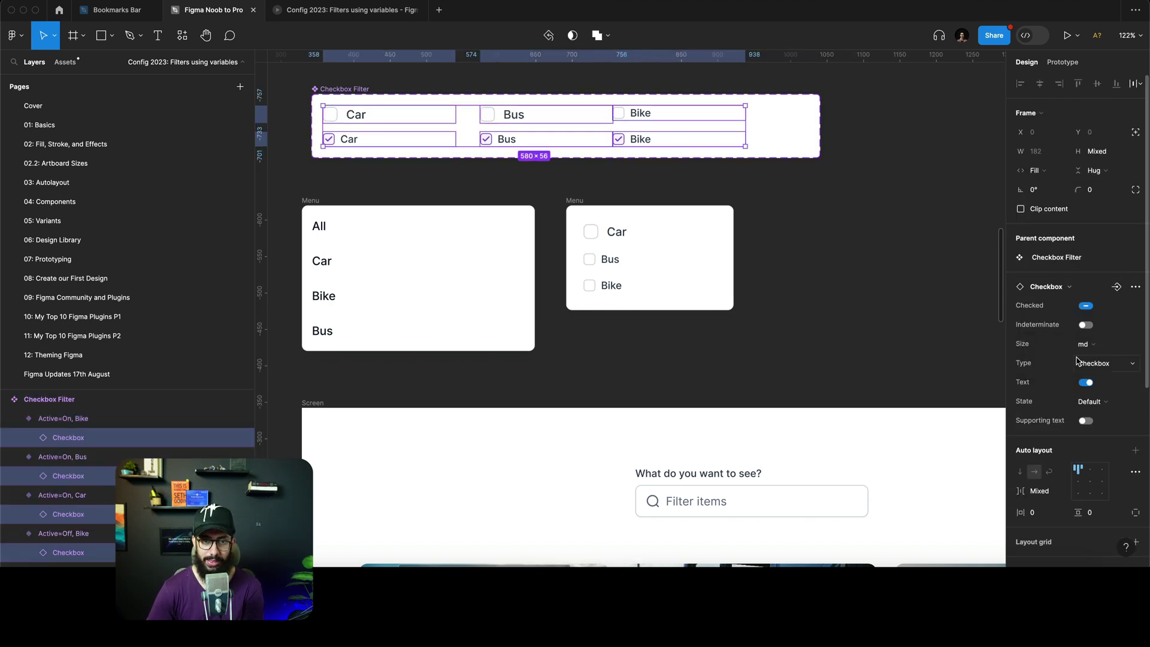
{"action": "left_click", "coordinate": [850, 219]}
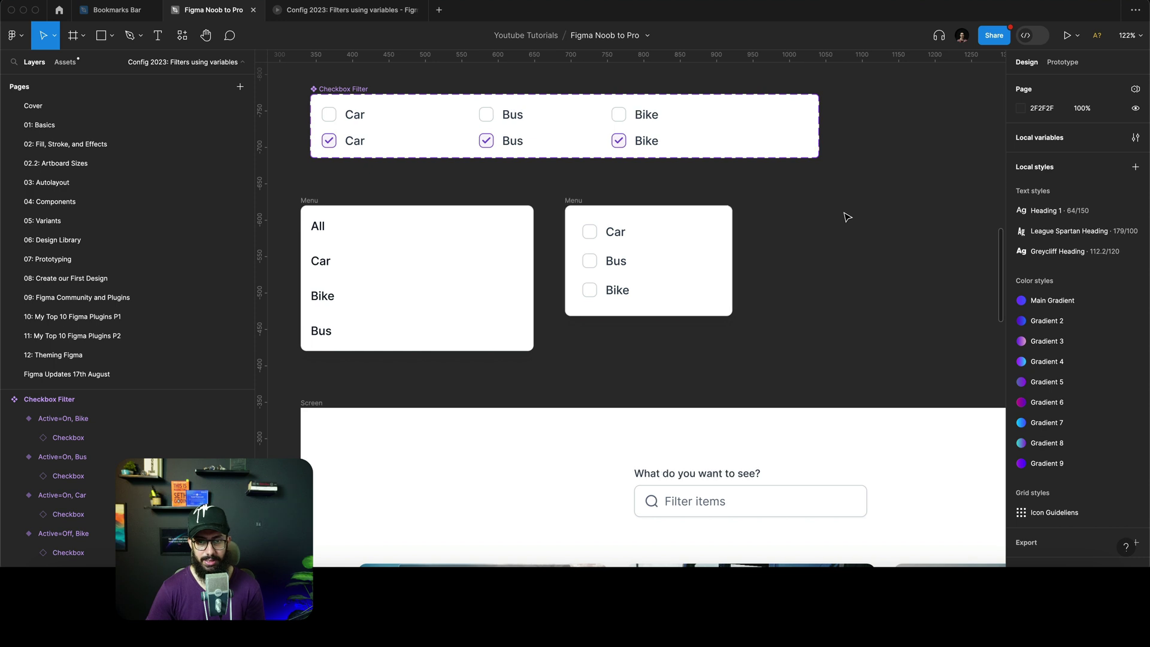
Widen the checkbox Menu frame to nearly the width of the filter input
{"action": "scroll", "coordinate": [674, 254], "scroll_direction": "right", "scroll_amount": 1}
{"action": "scroll", "coordinate": [689, 287], "scroll_direction": "down", "scroll_amount": 3}
{"action": "left_click", "coordinate": [587, 214]}
{"action": "left_click_drag", "start_coordinate": [702, 256], "coordinate": [744, 256]}
Add an on-click interaction from the Input in Screen's dropdown that opens the checkbox Menu as an overlay
{"action": "left_click", "coordinate": [712, 441]}
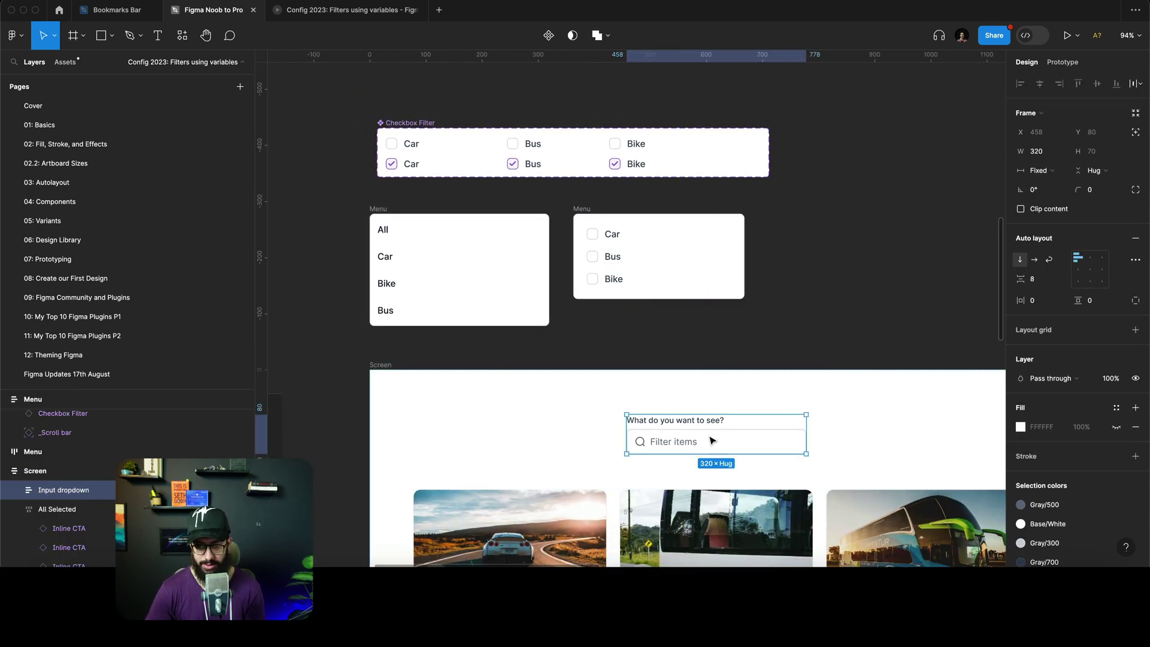
{"action": "double_click", "coordinate": [712, 441]}
{"action": "key", "text": "shift+e"}
{"action": "left_click_drag", "start_coordinate": [807, 441], "coordinate": [671, 269]}
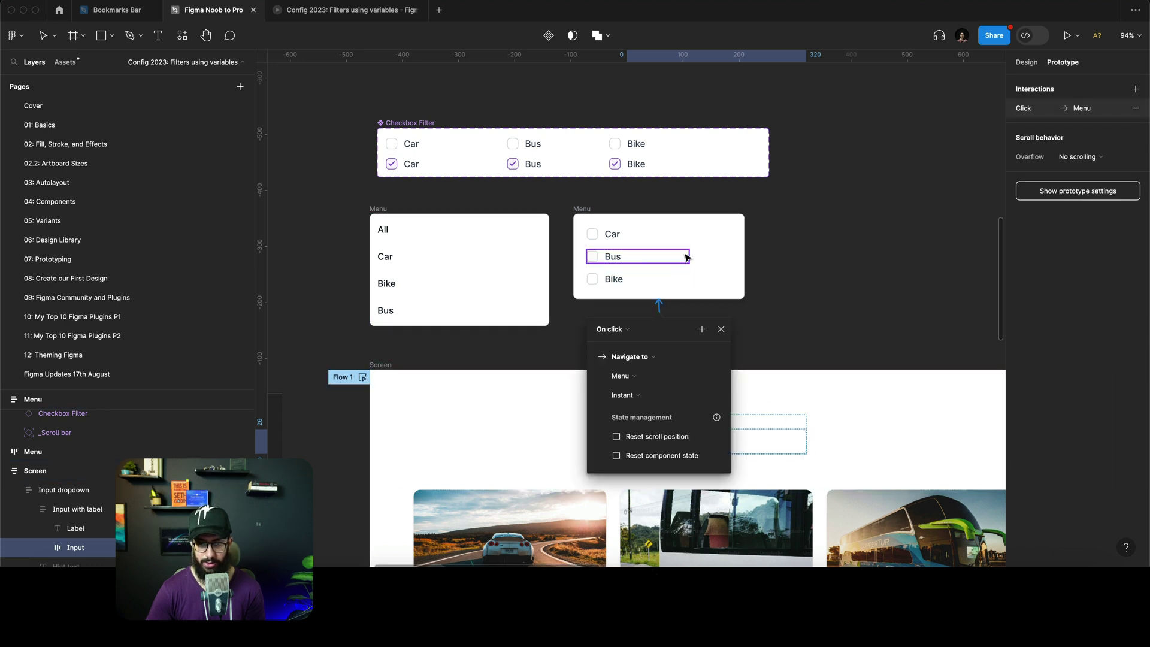
{"action": "left_click", "coordinate": [645, 358]}
{"action": "left_click", "coordinate": [639, 476]}
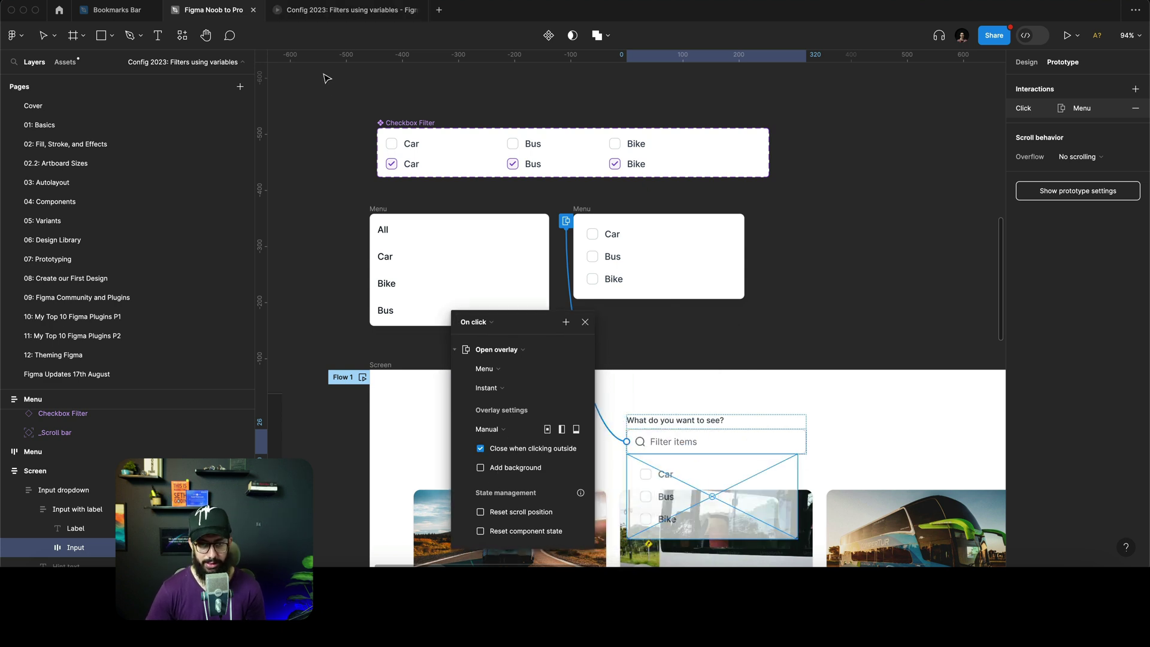
Restart the prototype preview and open the filter dropdown to check the checkbox menu overlay
{"action": "left_click", "coordinate": [329, 18]}
{"action": "key", "text": "r"}
{"action": "left_click", "coordinate": [647, 96]}
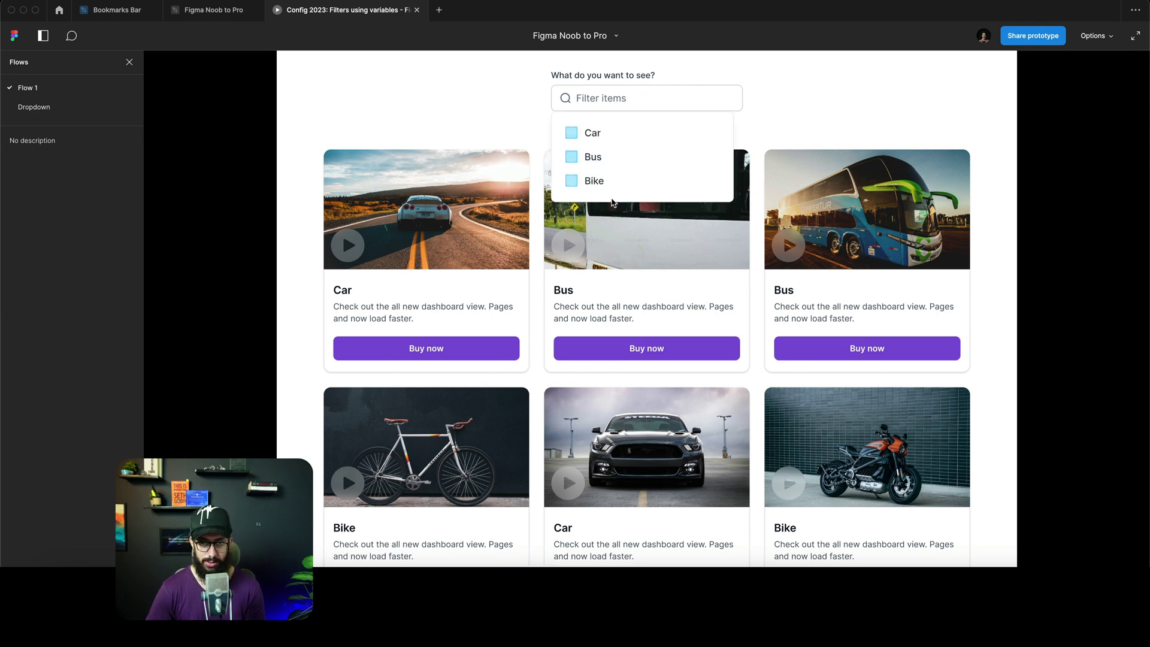
{"action": "left_click", "coordinate": [214, 10]}
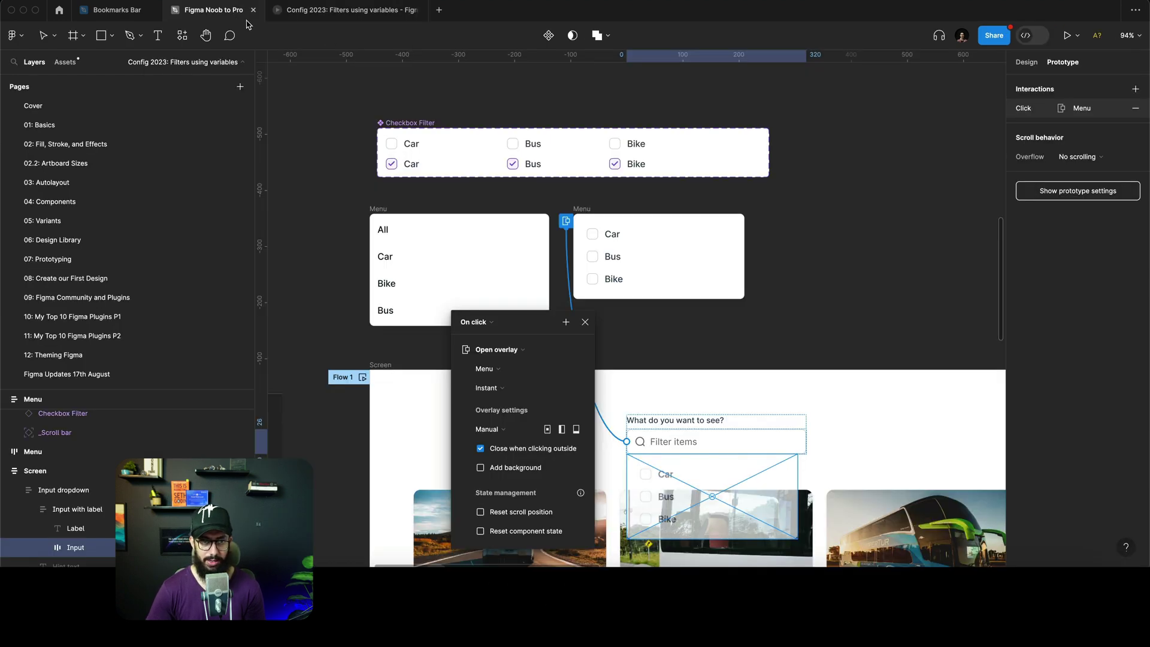
Link the unchecked and checked Car variants to each other with on-click Change to interactions
{"action": "left_click", "coordinate": [442, 159]}
{"action": "key", "text": "z"}
{"action": "key", "text": "shift+z"}
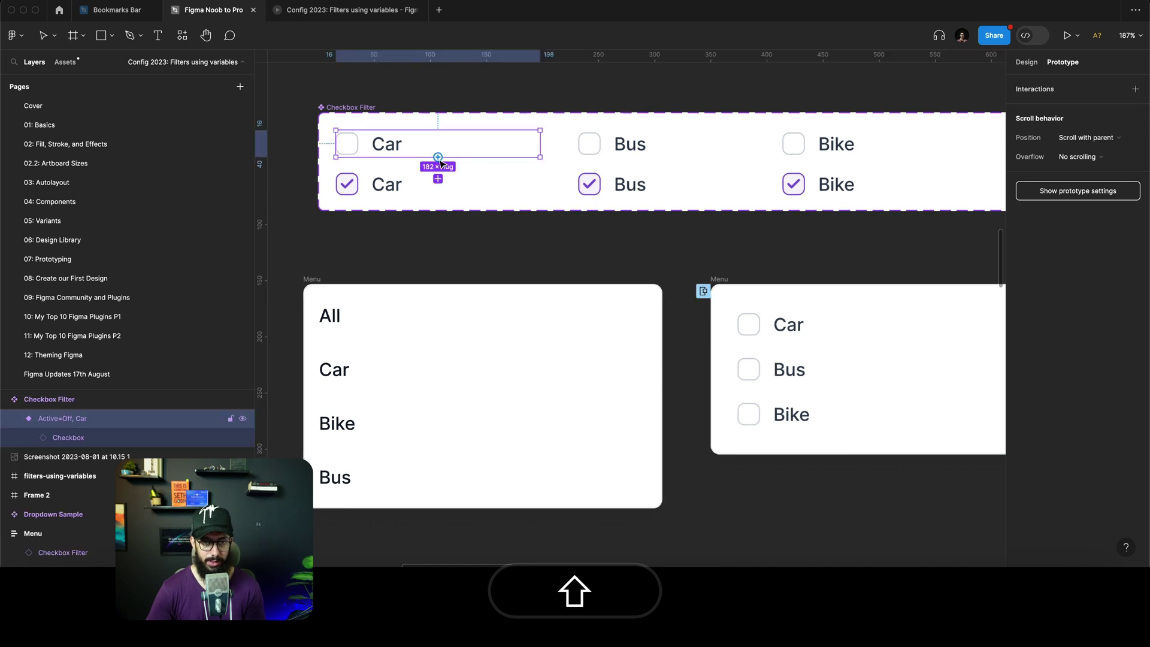
{"action": "left_click", "coordinate": [448, 180]}
{"action": "left_click_drag", "start_coordinate": [452, 173], "coordinate": [453, 144]}
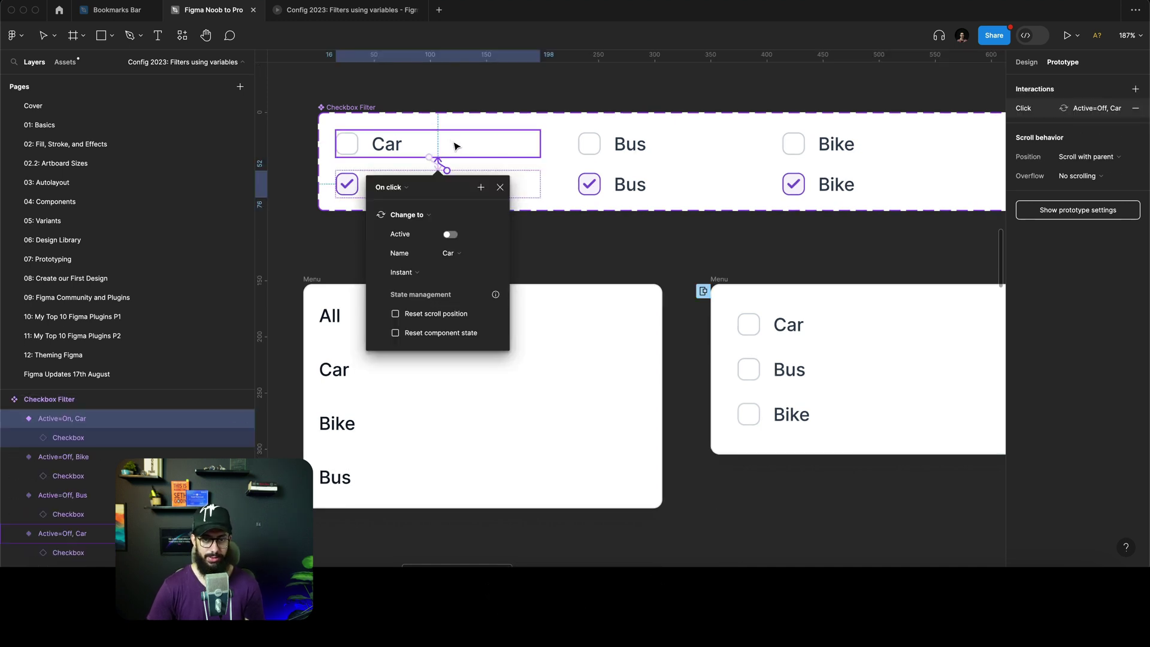
Restart the prototype preview, toggle the Car checkbox in the dropdown to test it, and return to the design file
{"action": "left_click", "coordinate": [359, 11]}
{"action": "key", "text": "r"}
{"action": "left_click", "coordinate": [604, 101]}
{"action": "left_click", "coordinate": [593, 134]}
{"action": "left_click", "coordinate": [603, 134]}
{"action": "left_click", "coordinate": [836, 116]}
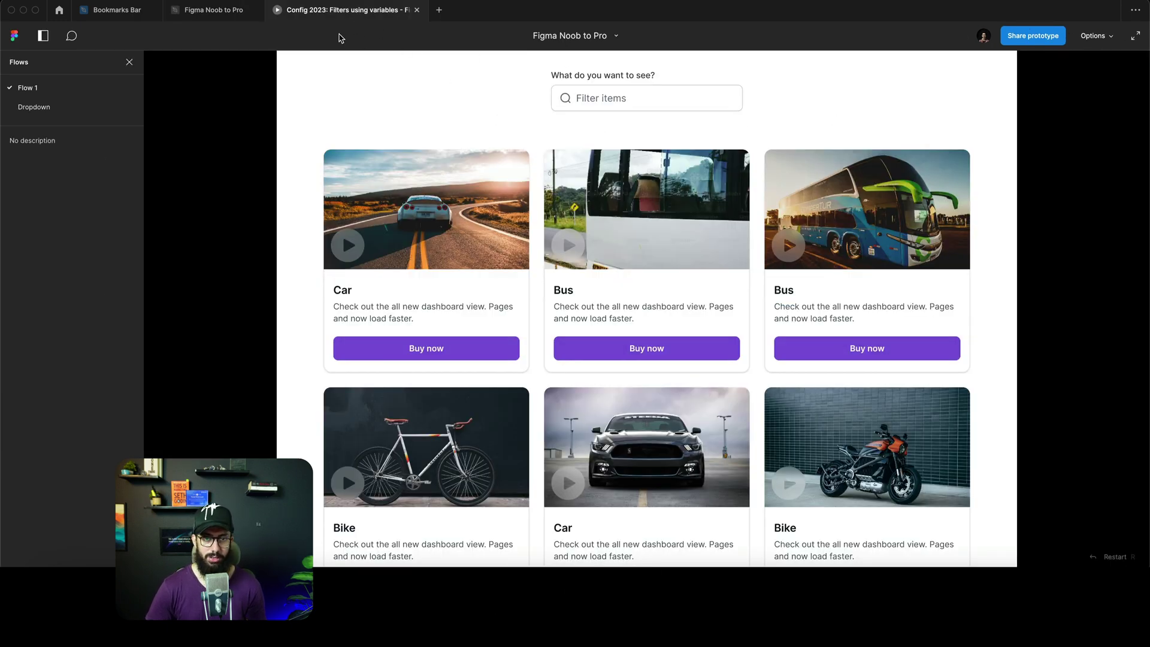
{"action": "left_click", "coordinate": [213, 14]}
Add a Conditional action to the unchecked Car variant's on-click interaction
{"action": "left_click", "coordinate": [482, 144]}
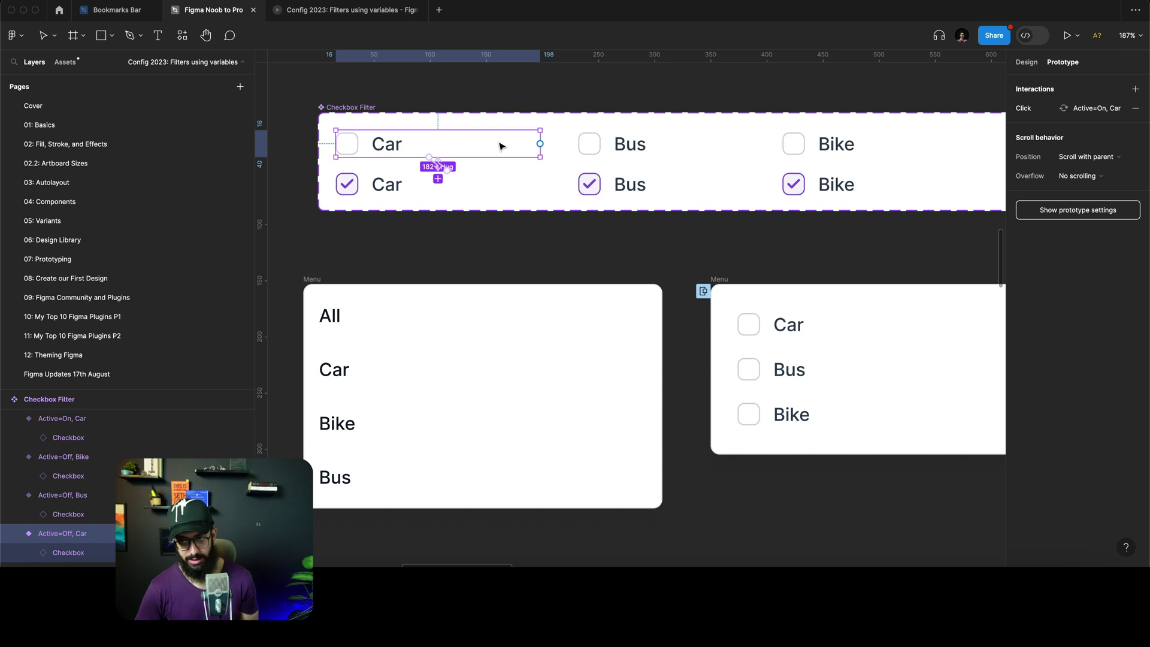
{"action": "key", "text": "shift+e"}
{"action": "scroll", "coordinate": [586, 148], "scroll_direction": "down", "scroll_amount": 5}
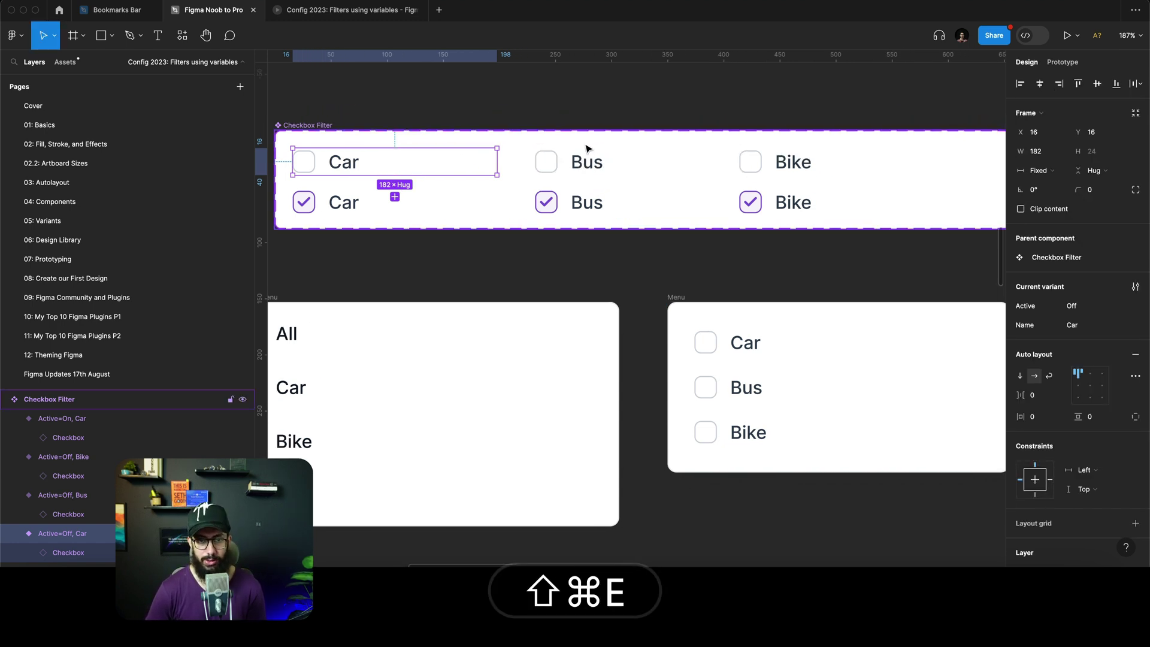
{"action": "scroll", "coordinate": [586, 148], "scroll_direction": "up", "scroll_amount": 3}
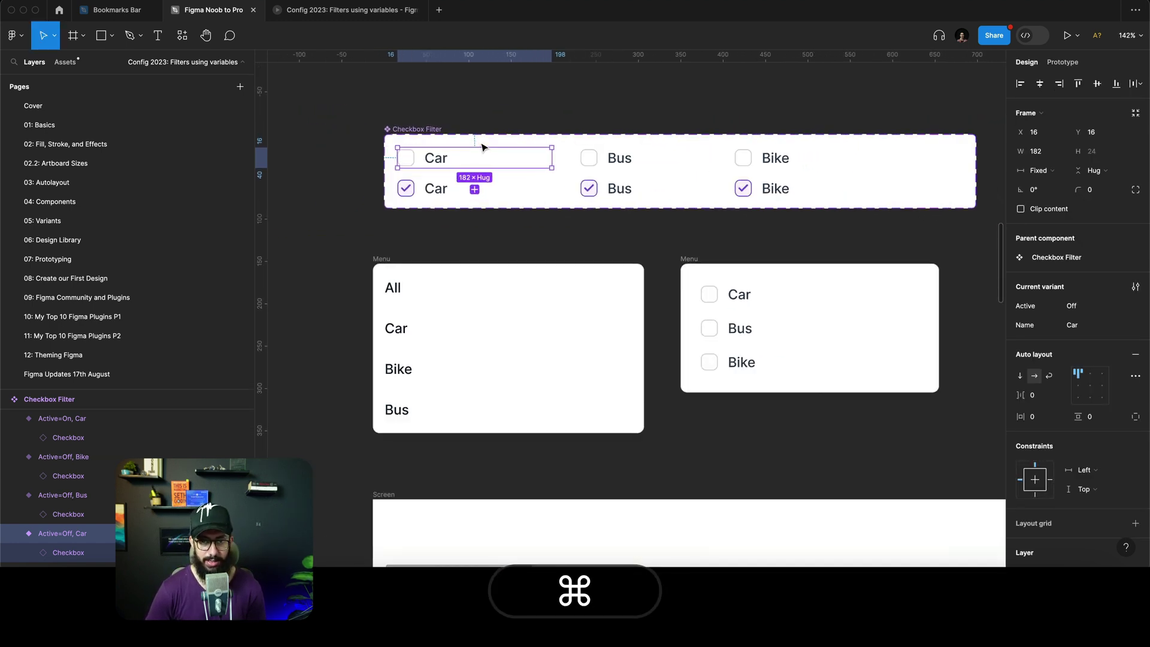
{"action": "left_click", "coordinate": [1062, 63]}
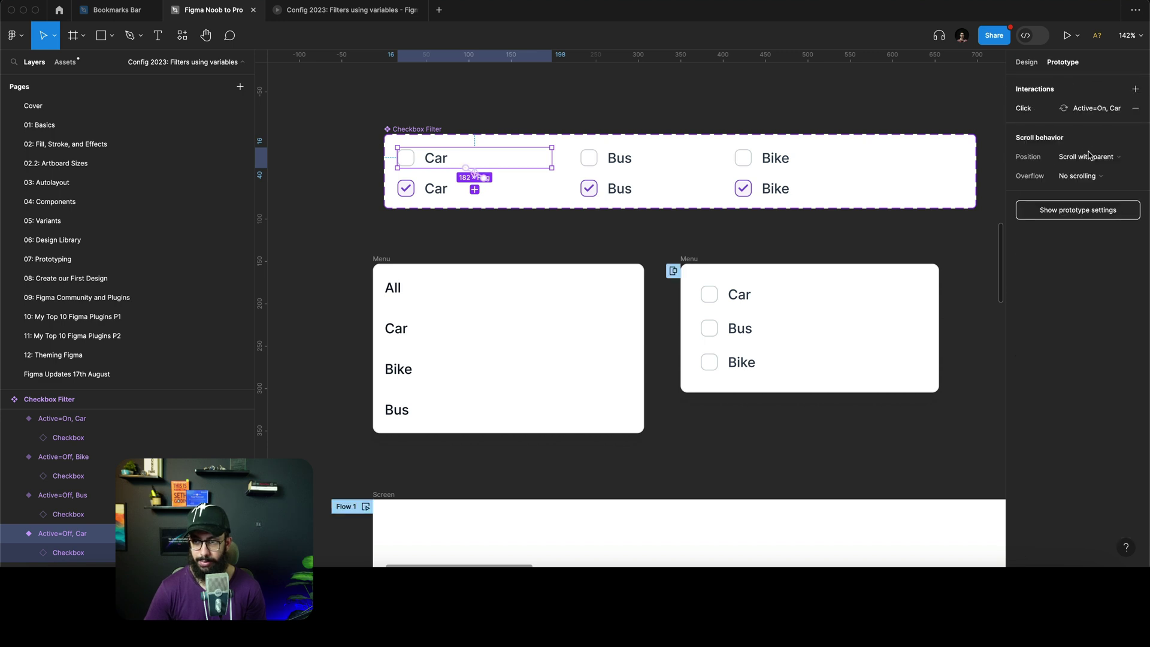
{"action": "left_click", "coordinate": [1044, 116]}
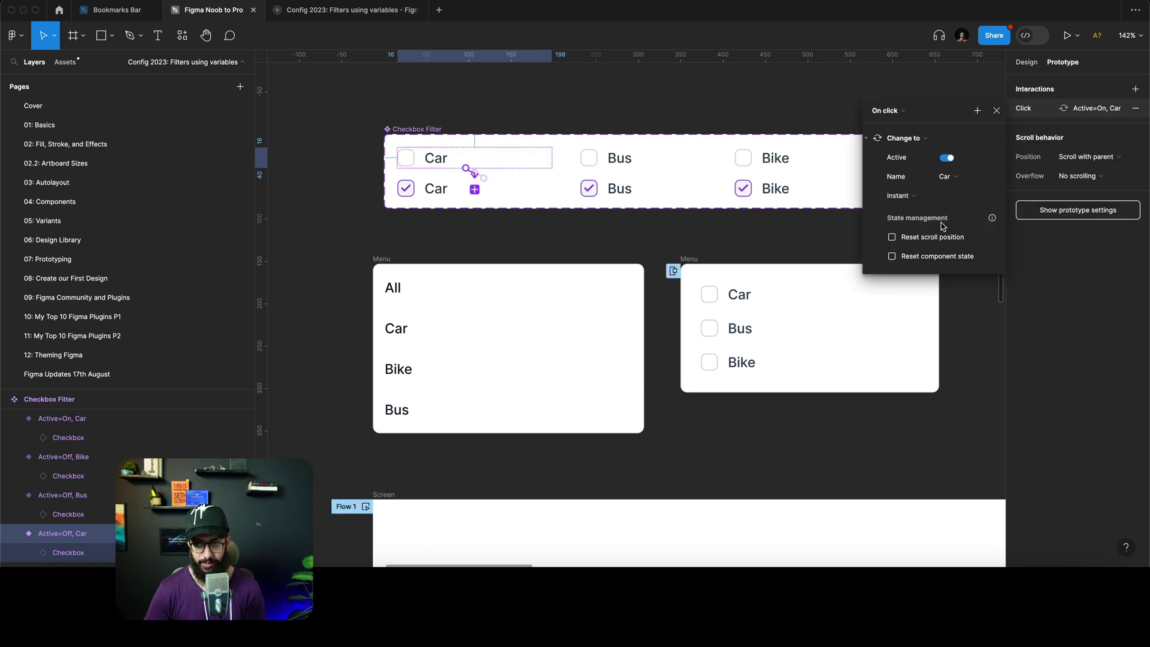
{"action": "left_click", "coordinate": [979, 111]}
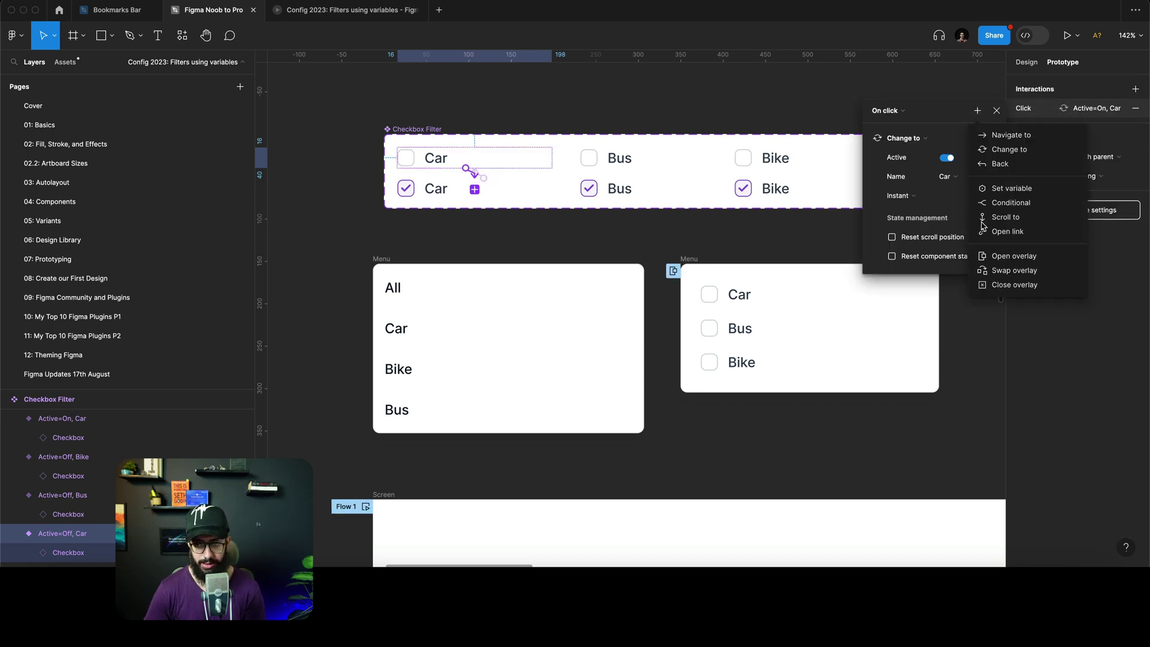
{"action": "left_click", "coordinate": [1021, 203]}
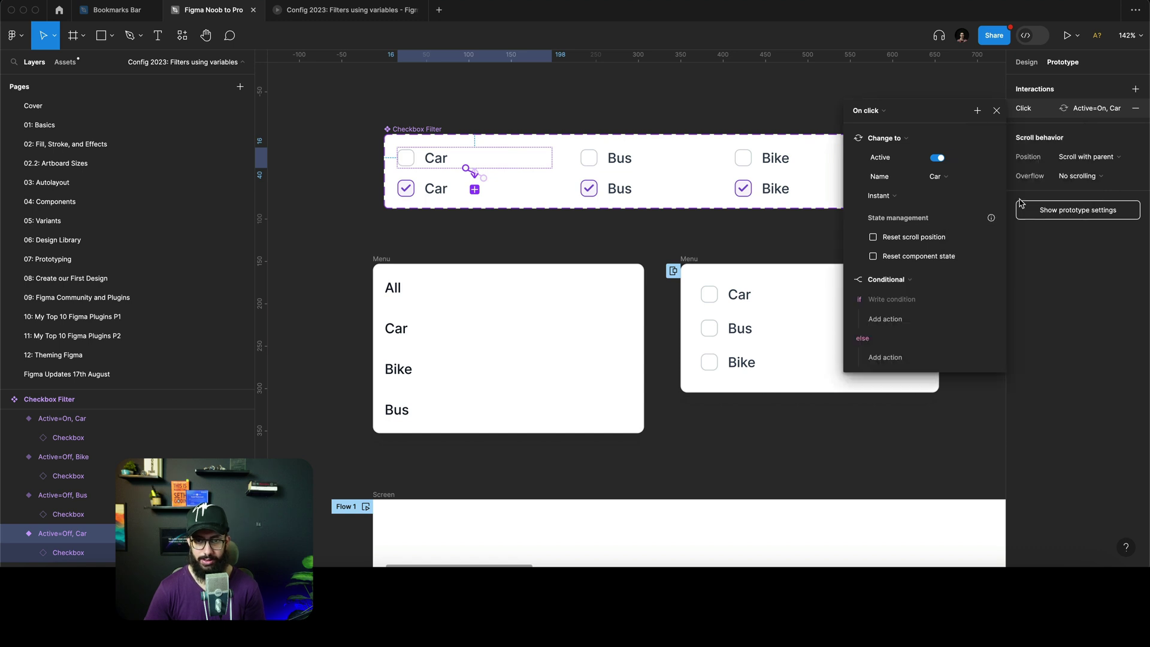
Set the unchecked Car variant's conditional to check whether All == true
{"action": "left_click", "coordinate": [908, 304]}
{"action": "left_click", "coordinate": [878, 468]}
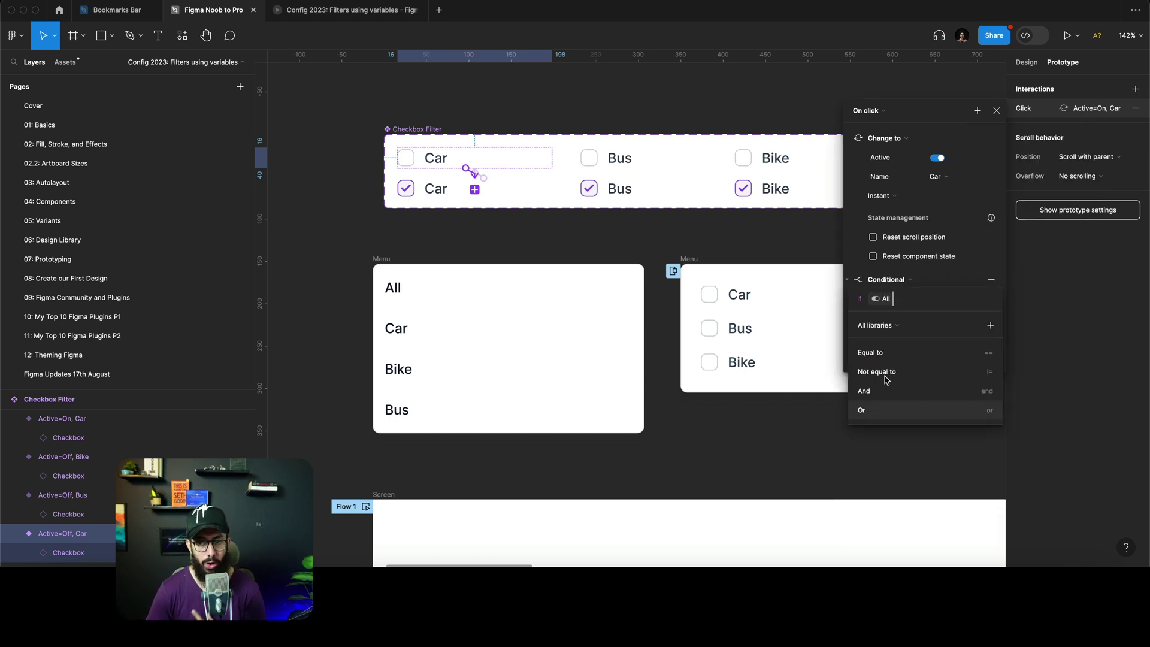
{"action": "left_click", "coordinate": [896, 360]}
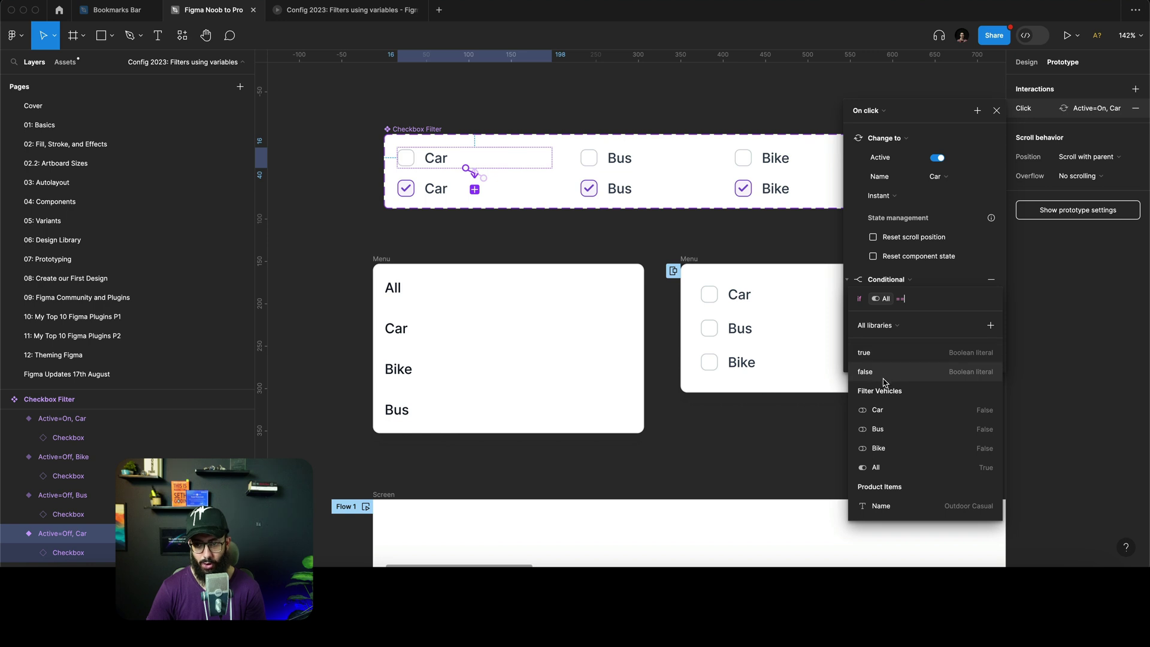
{"action": "left_click", "coordinate": [889, 357]}
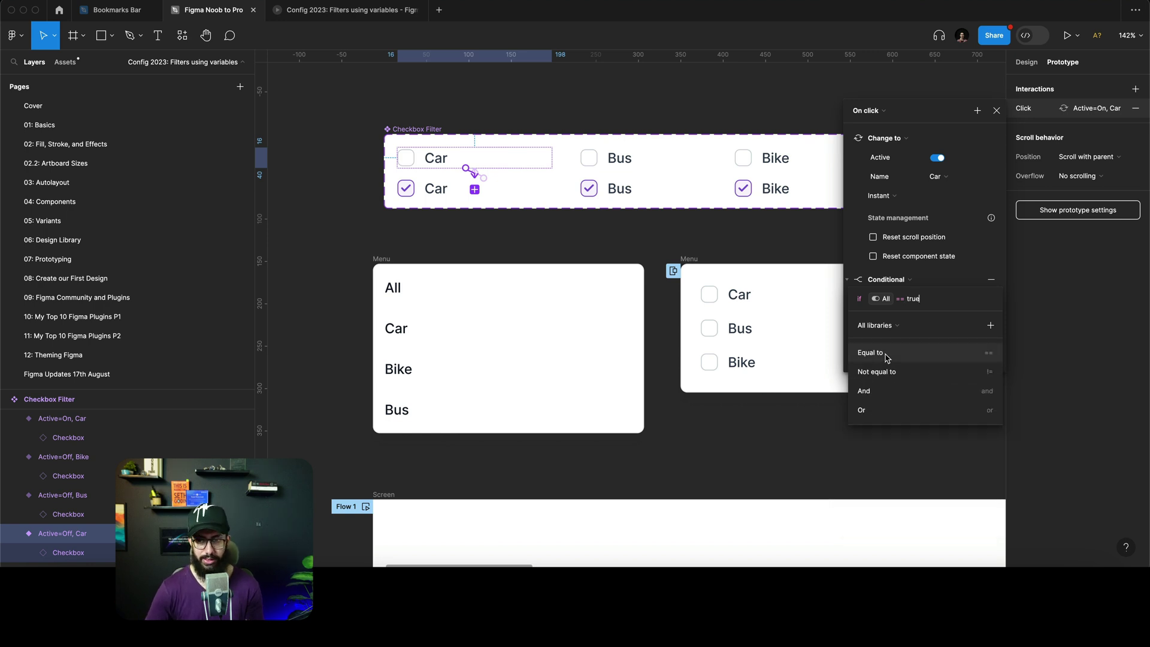
{"action": "left_click", "coordinate": [958, 283]}
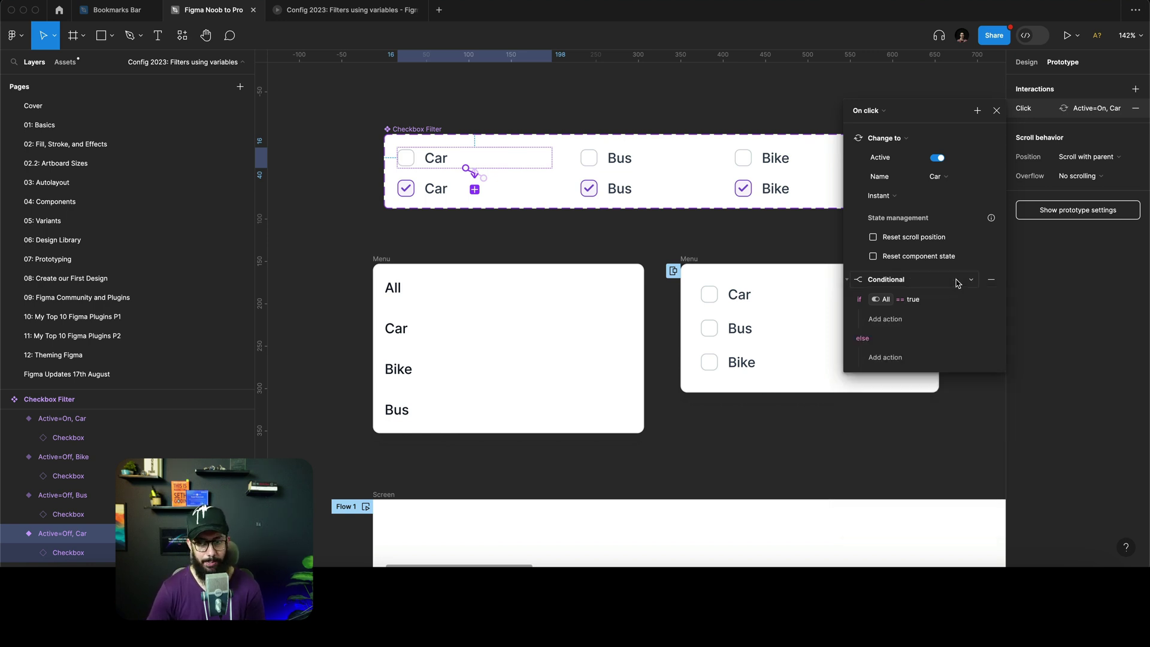
Add a Set variable action to the condition's if branch that sets All to false
{"action": "left_click", "coordinate": [907, 319]}
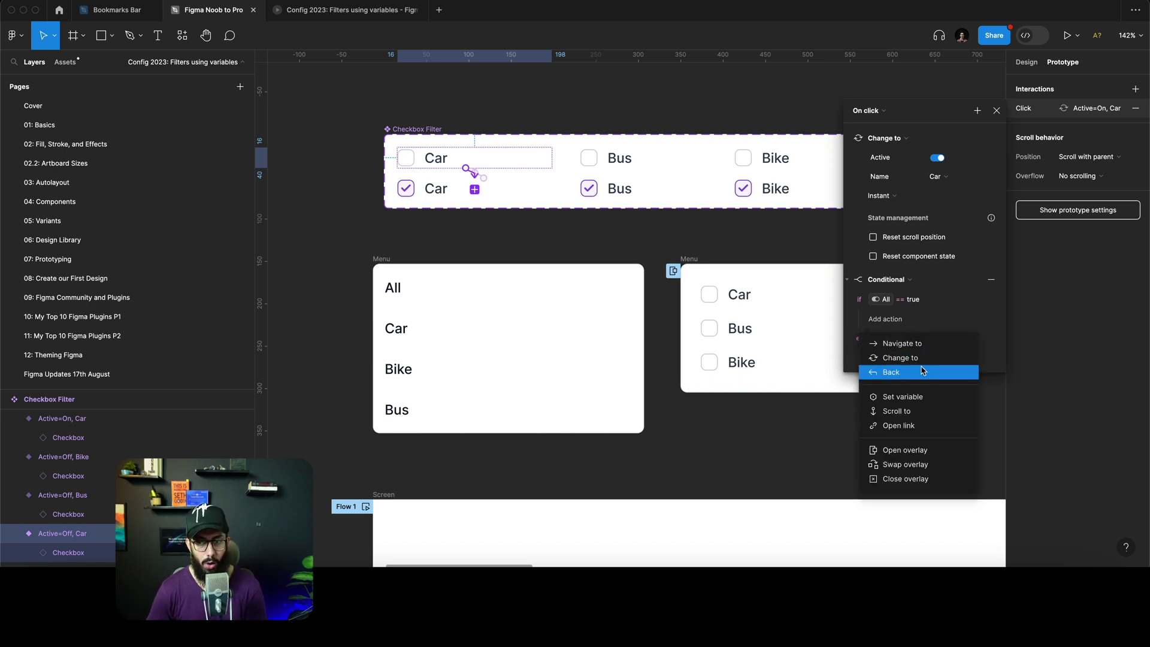
{"action": "left_click", "coordinate": [921, 404]}
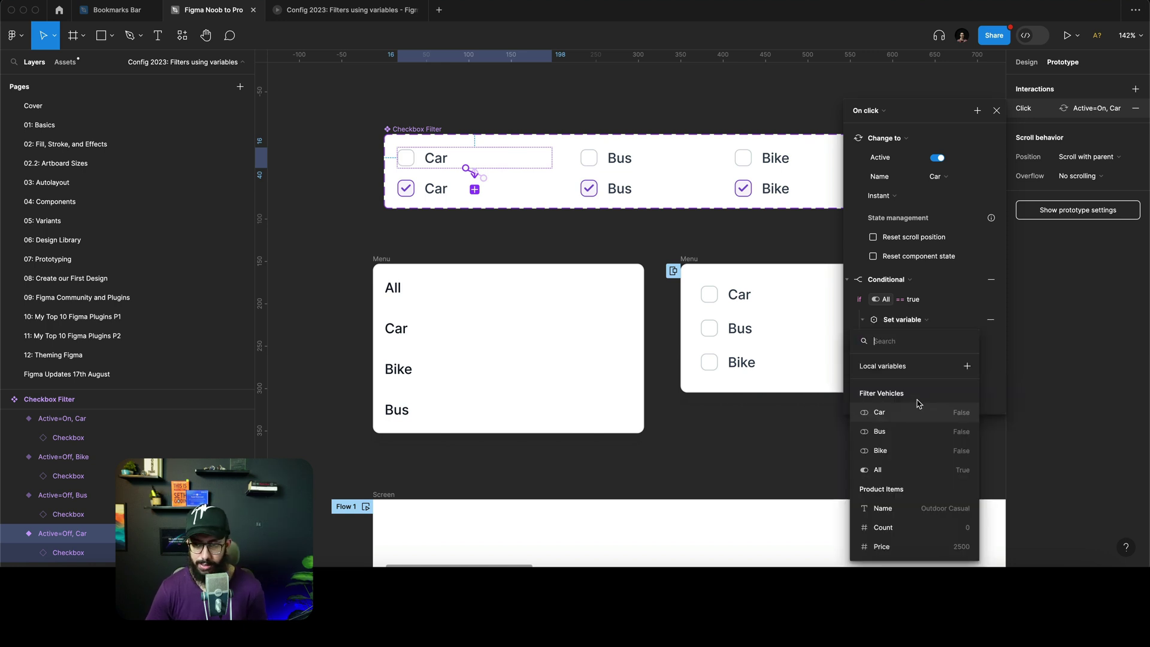
{"action": "left_click", "coordinate": [893, 470]}
{"action": "type", "text": "false"}
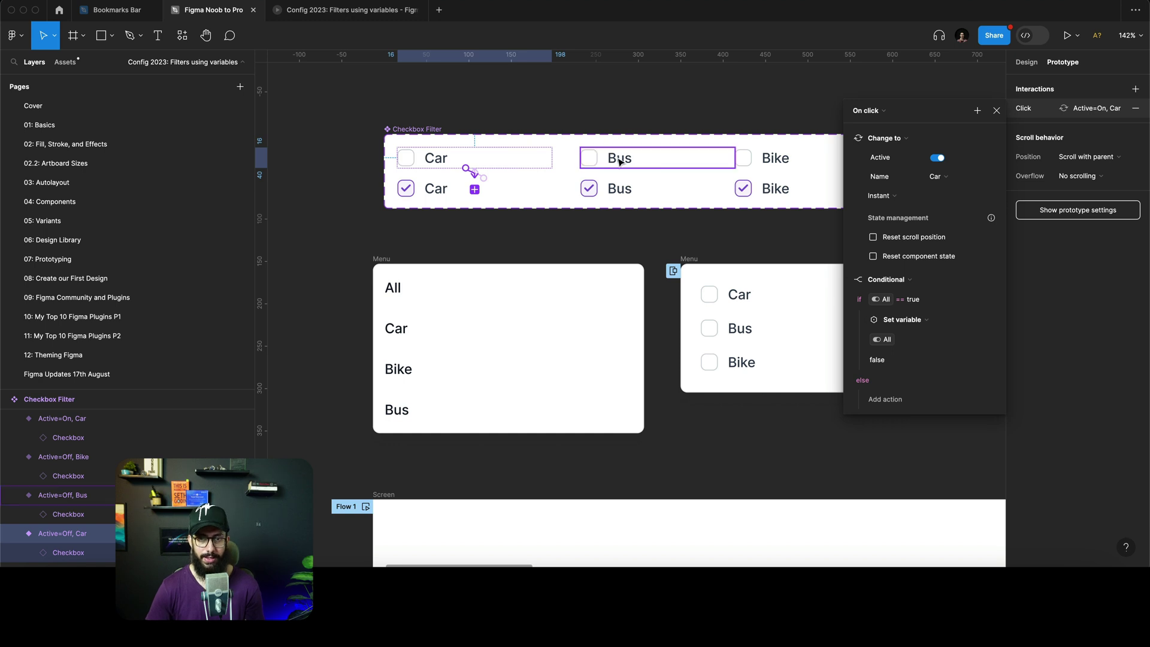
Restart the prototype preview, tick Car in the filter dropdown to test the condition, and return to the design file
{"action": "left_click", "coordinate": [377, 12]}
{"action": "key", "text": "r"}
{"action": "left_click", "coordinate": [620, 102]}
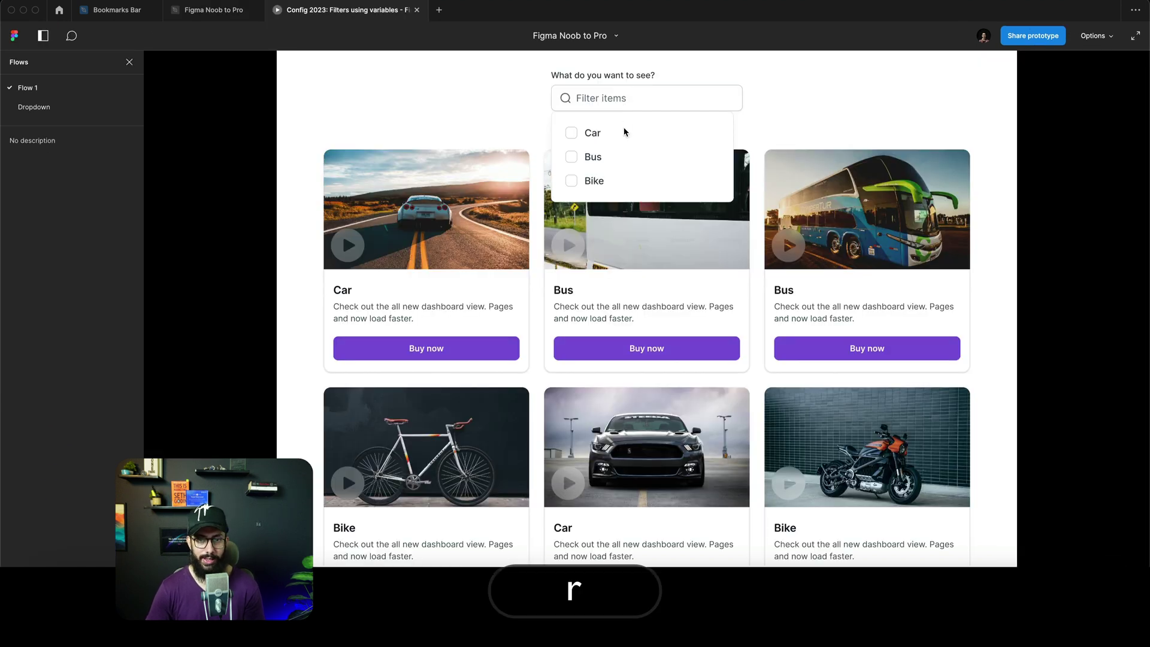
{"action": "left_click", "coordinate": [623, 134]}
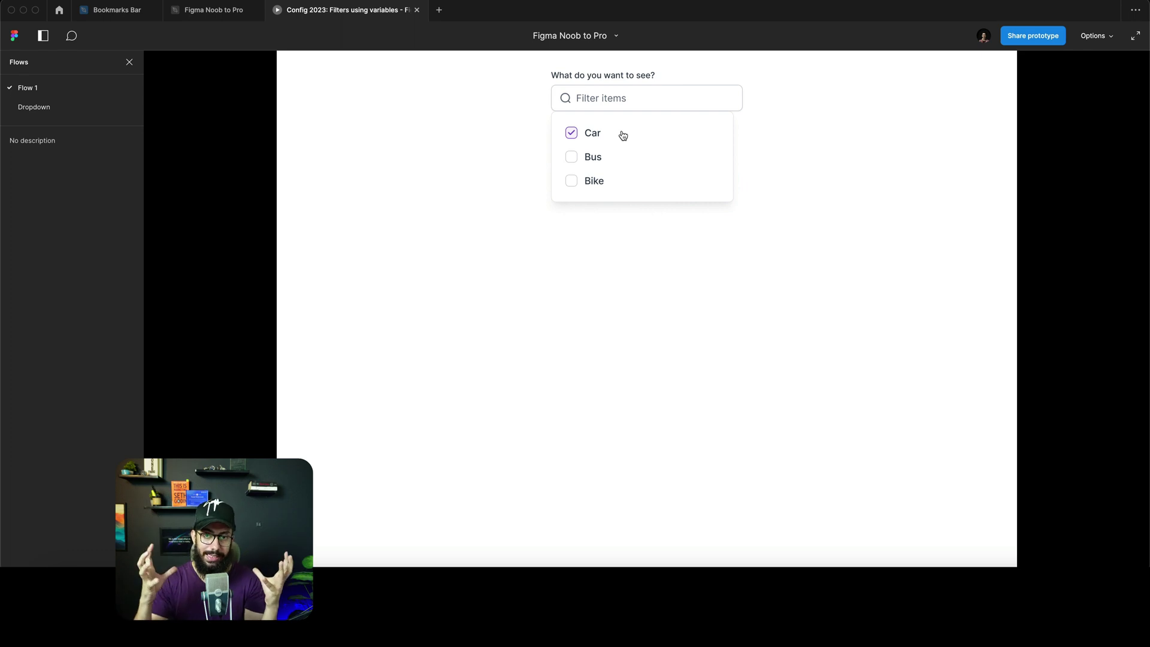
{"action": "left_click", "coordinate": [229, 18]}
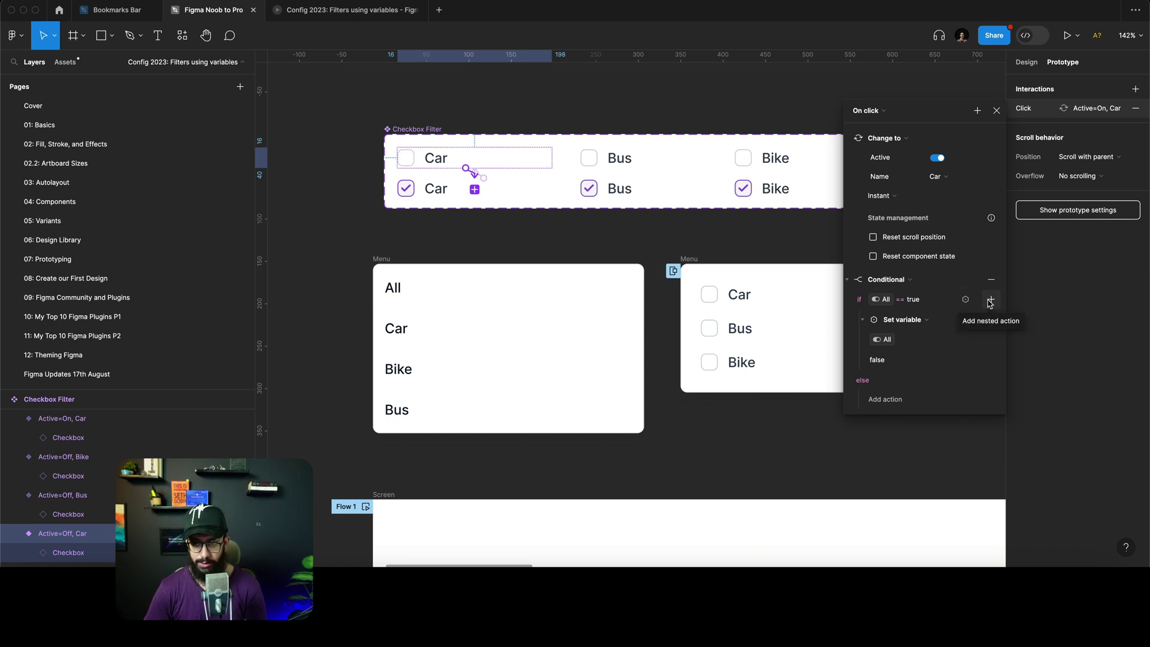
Add a second Set variable action under All == true that sets Car to true, checking the preview before confirming the value
{"action": "left_click", "coordinate": [990, 301]}
{"action": "left_click", "coordinate": [1019, 382]}
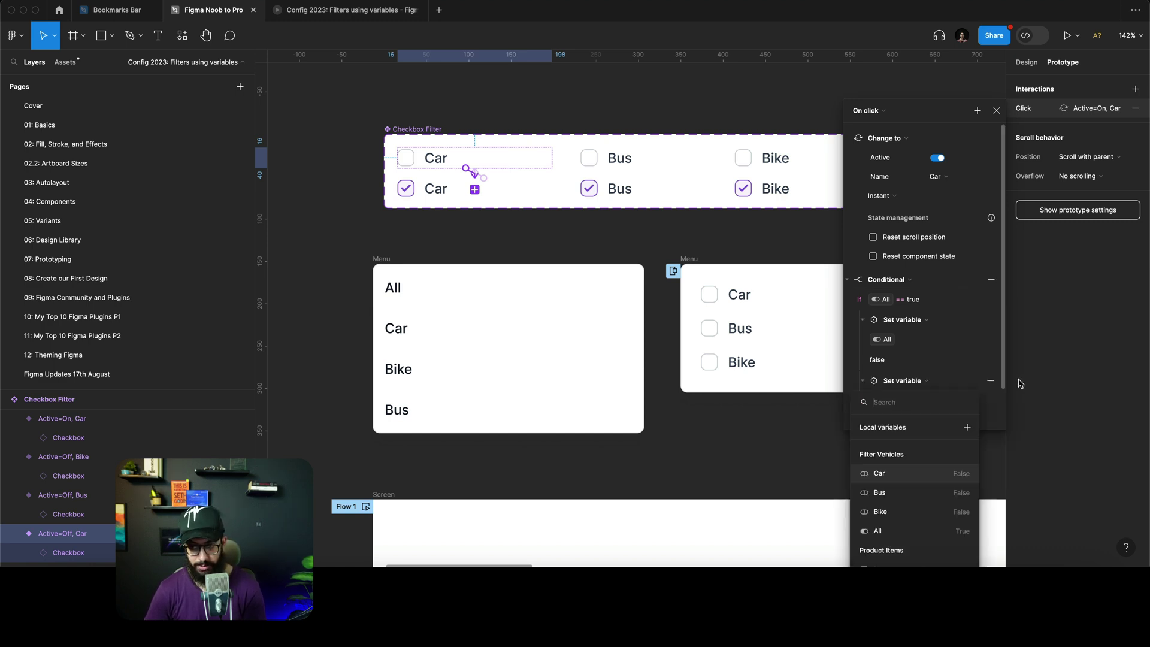
{"action": "type", "text": "car"}
{"action": "left_click", "coordinate": [880, 473]}
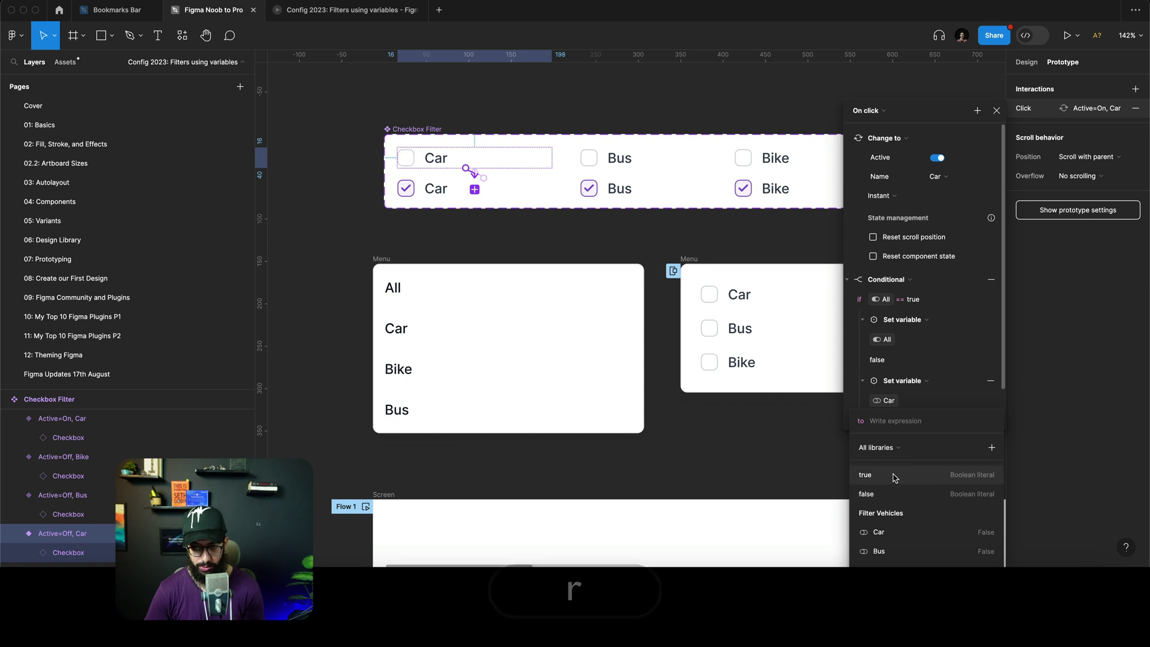
{"action": "left_click", "coordinate": [319, 8]}
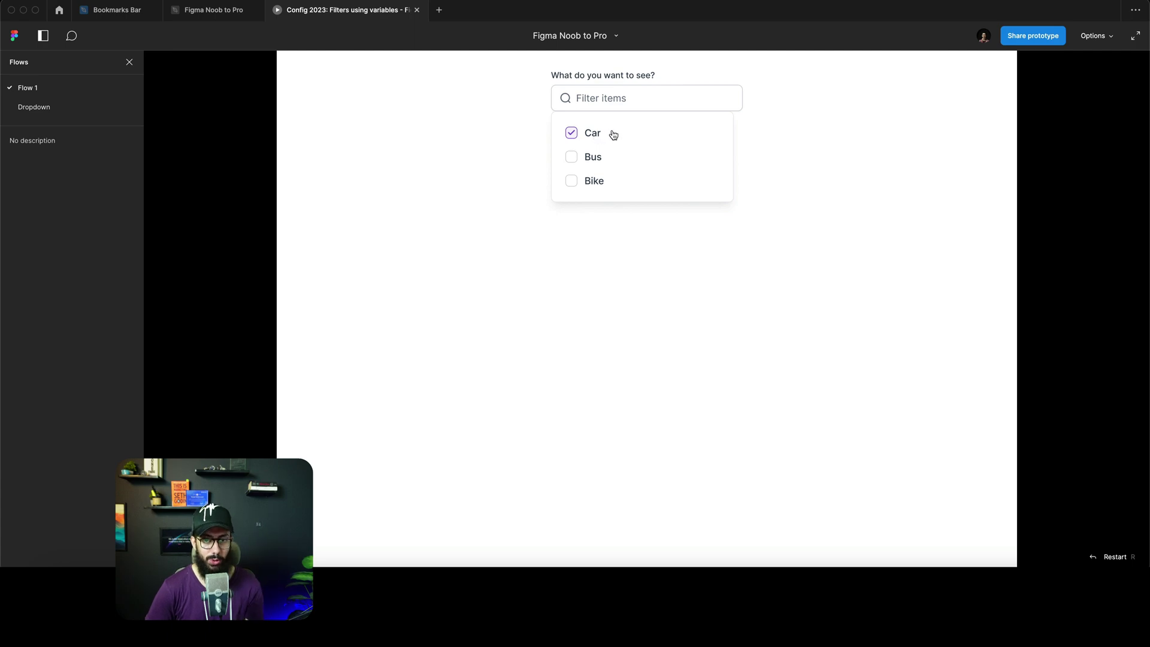
{"action": "key", "text": "r"}
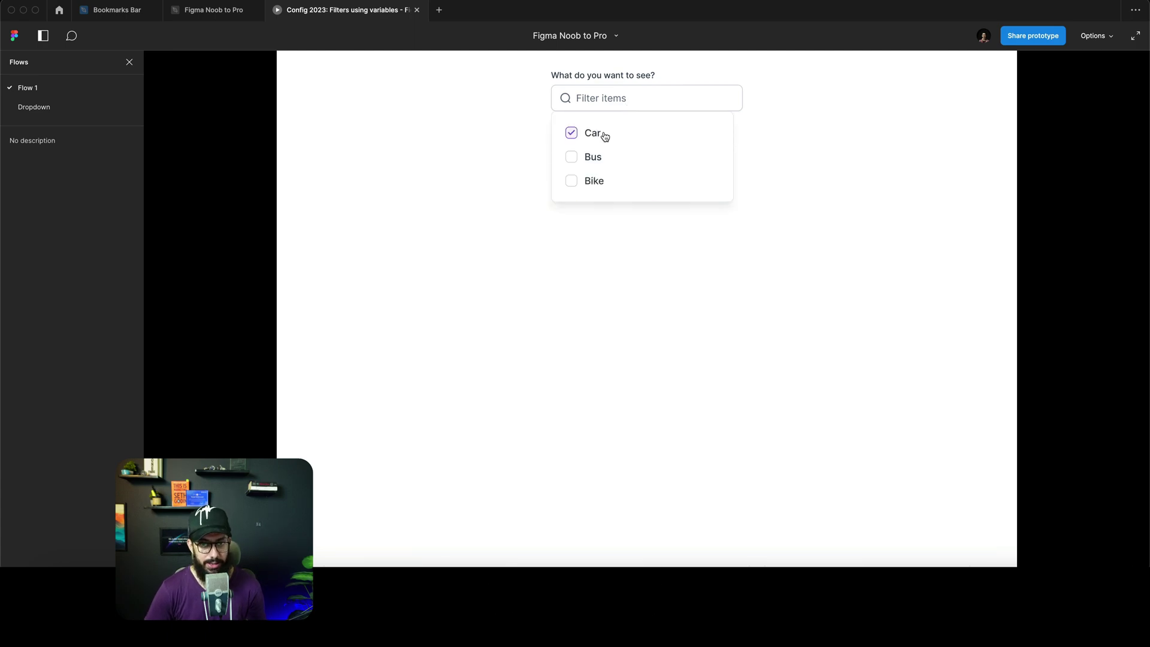
{"action": "left_click", "coordinate": [203, 10]}
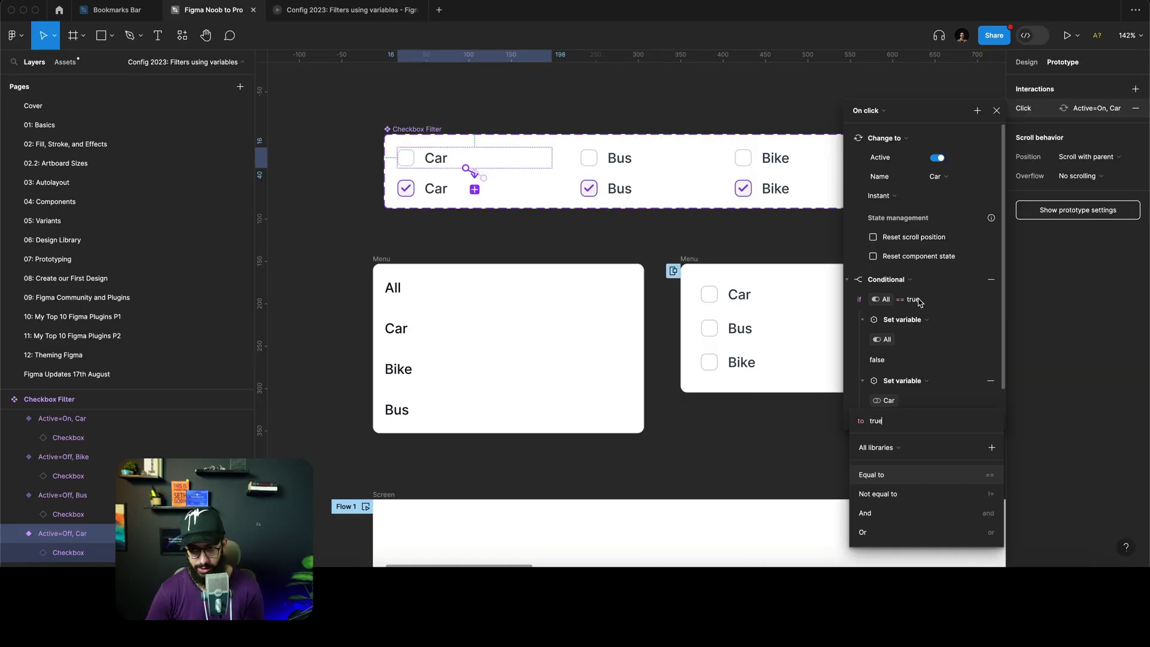
{"action": "key", "text": "Return"}
Restart the prototype preview and tick Car to check that the cards filter, returning to the design file
{"action": "left_click", "coordinate": [344, 10]}
{"action": "key", "text": "r"}
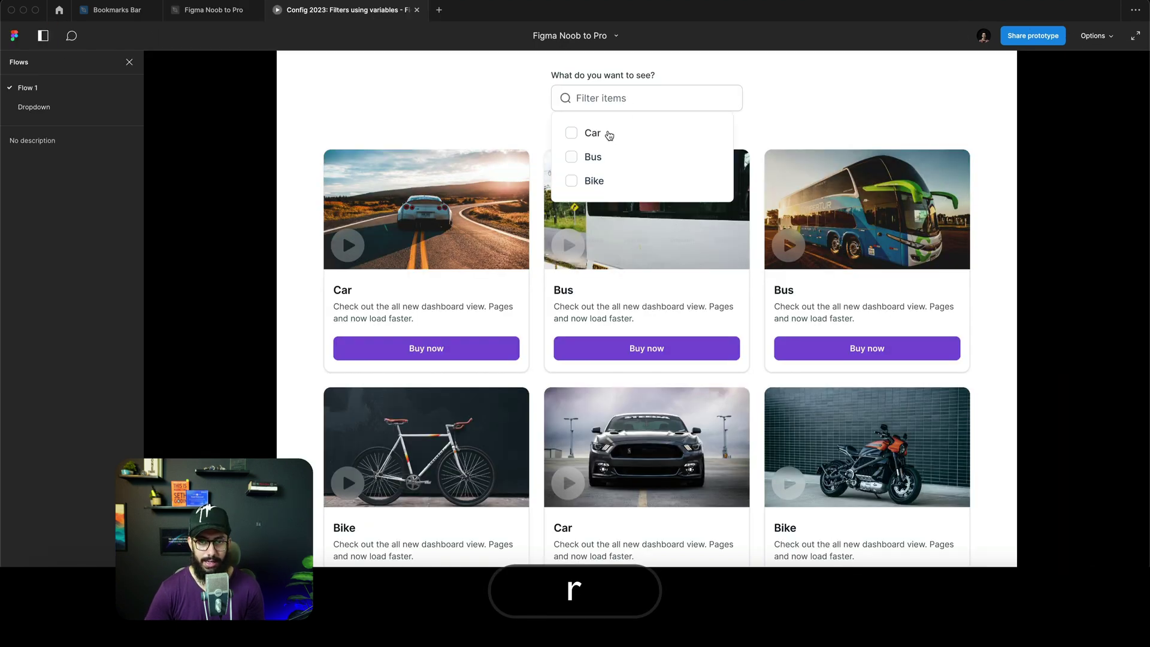
{"action": "left_click", "coordinate": [609, 135]}
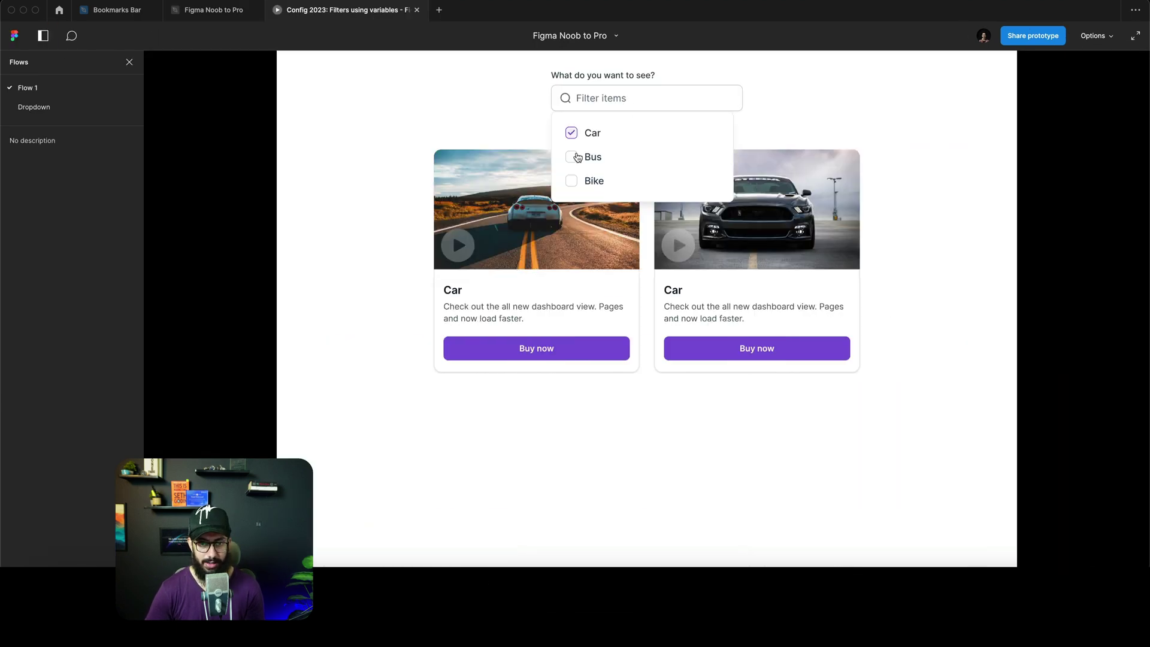
{"action": "left_click", "coordinate": [214, 10]}
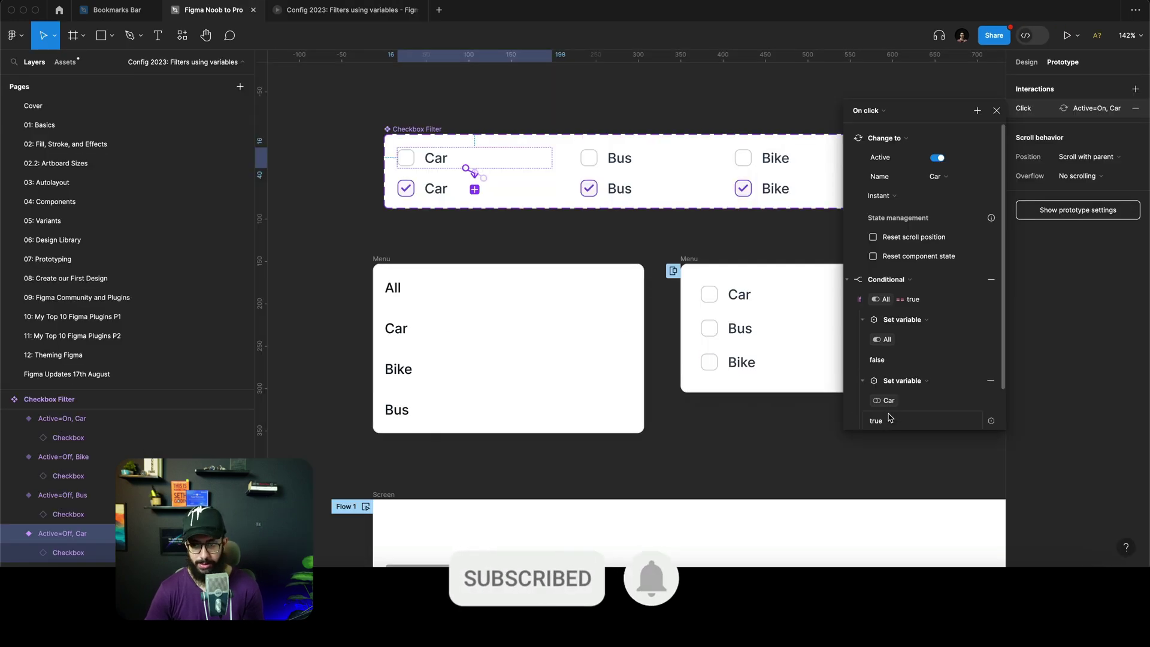
Add a Set variable action to the else branch of the unchecked Car variant's conditional that sets Car to true
{"action": "scroll", "coordinate": [892, 416], "scroll_direction": "down", "scroll_amount": 2}
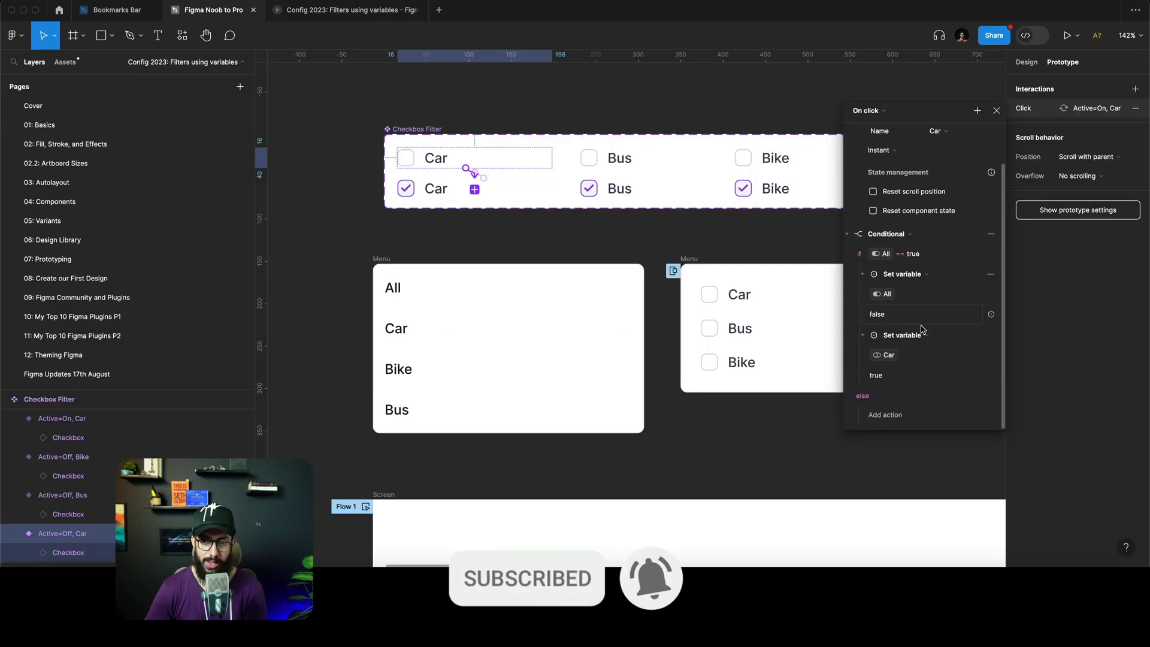
{"action": "left_click", "coordinate": [885, 415]}
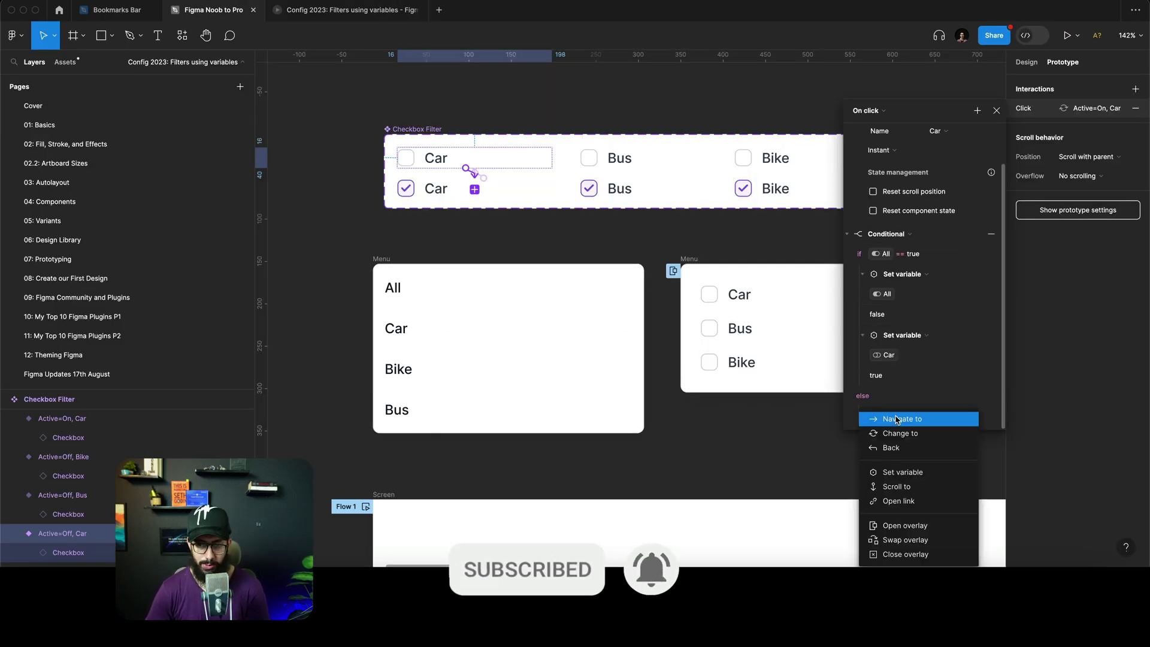
{"action": "left_click", "coordinate": [921, 473]}
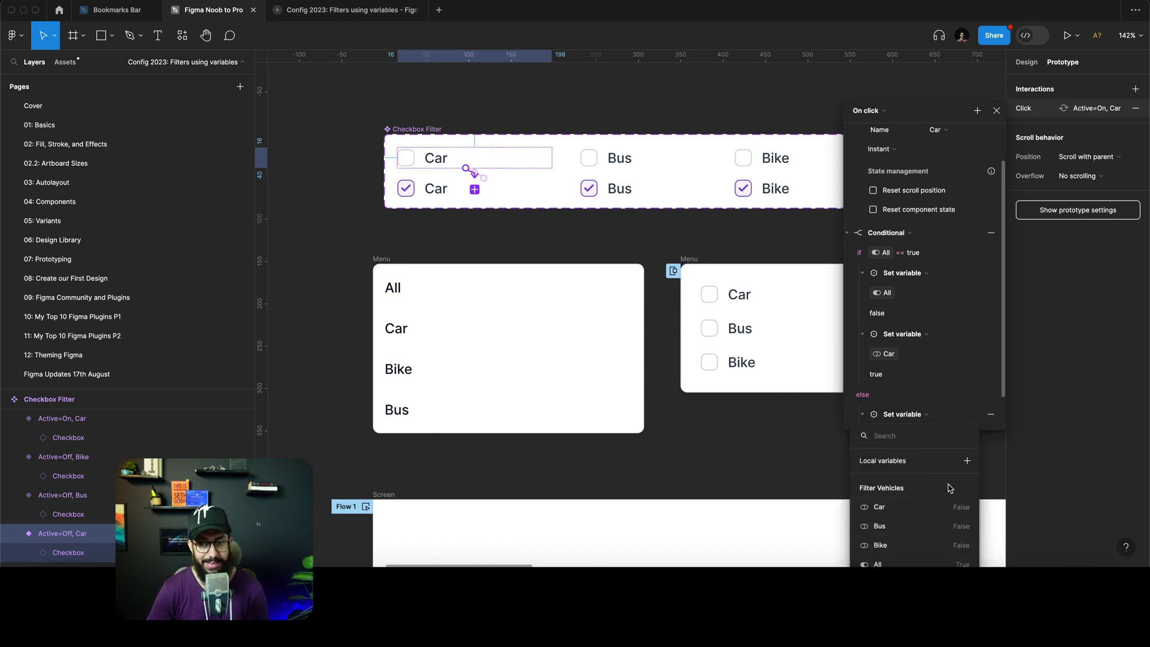
{"action": "left_click", "coordinate": [910, 509]}
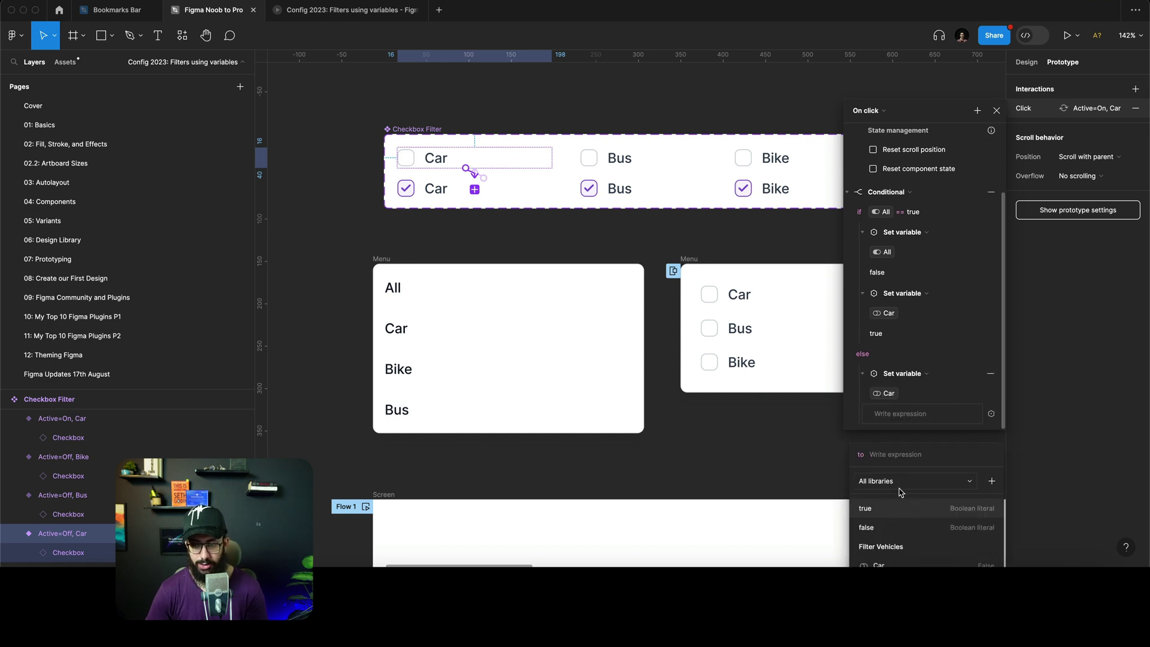
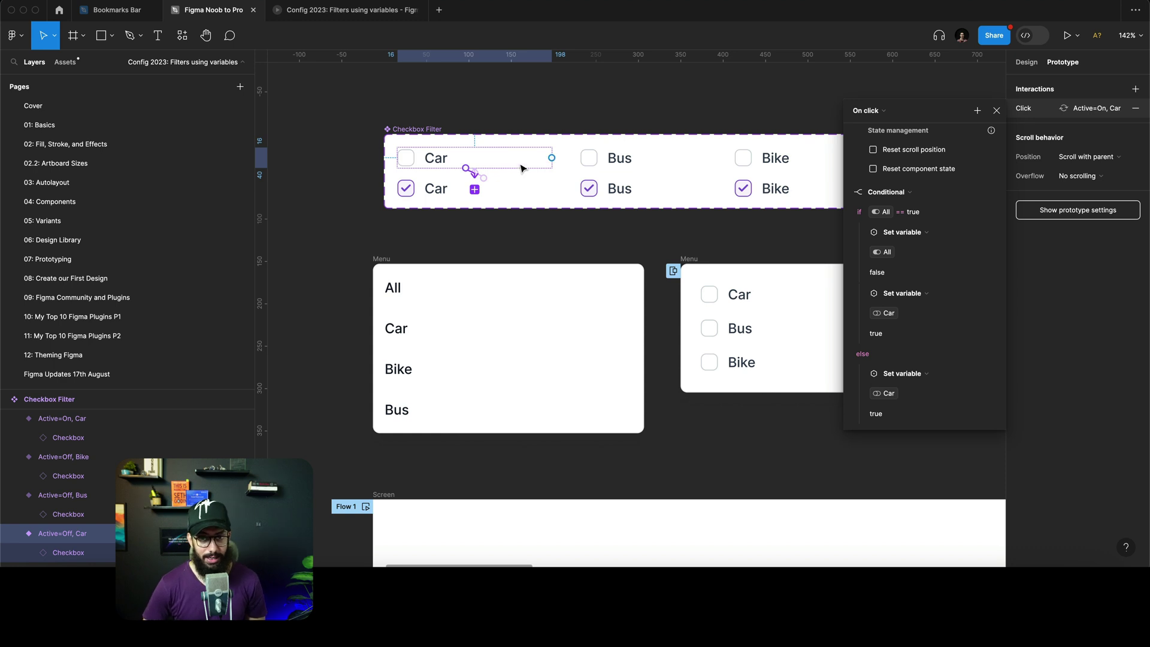
Open the checked Car variant's on-click interaction and add a Conditional action to it
{"action": "scroll", "coordinate": [479, 180], "scroll_direction": "right", "scroll_amount": 5}
{"action": "left_click", "coordinate": [424, 187]}
{"action": "scroll", "coordinate": [413, 179], "scroll_direction": "left", "scroll_amount": 2}
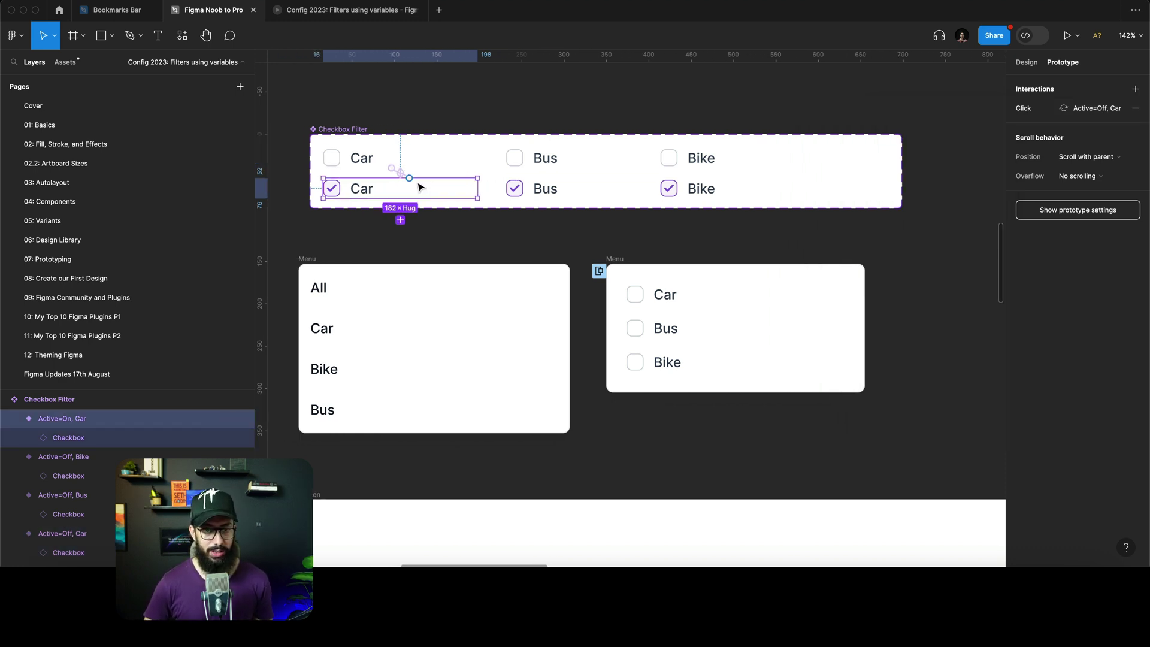
{"action": "scroll", "coordinate": [383, 155], "scroll_direction": "up", "scroll_amount": 3}
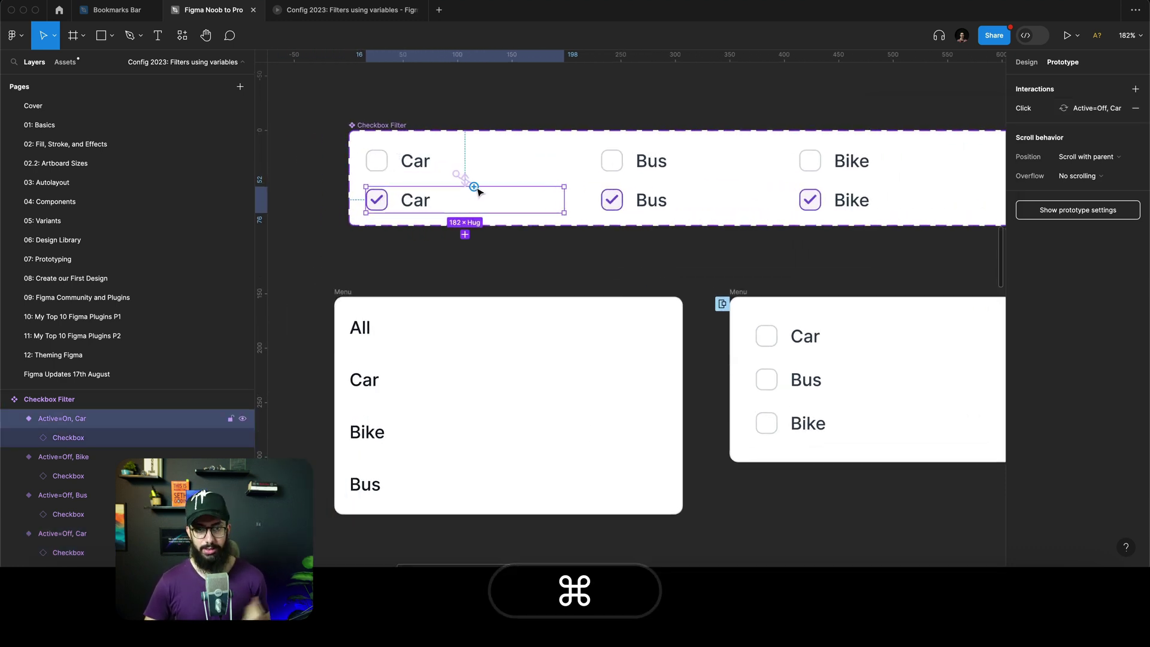
{"action": "left_click", "coordinate": [466, 180]}
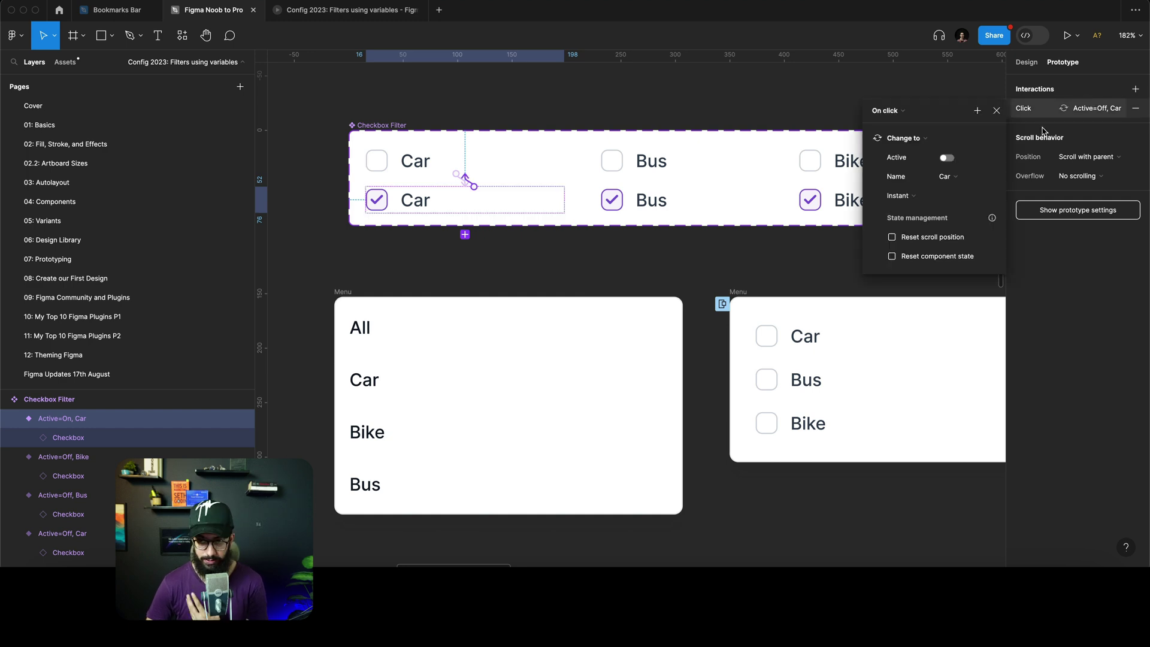
{"action": "left_click", "coordinate": [977, 111]}
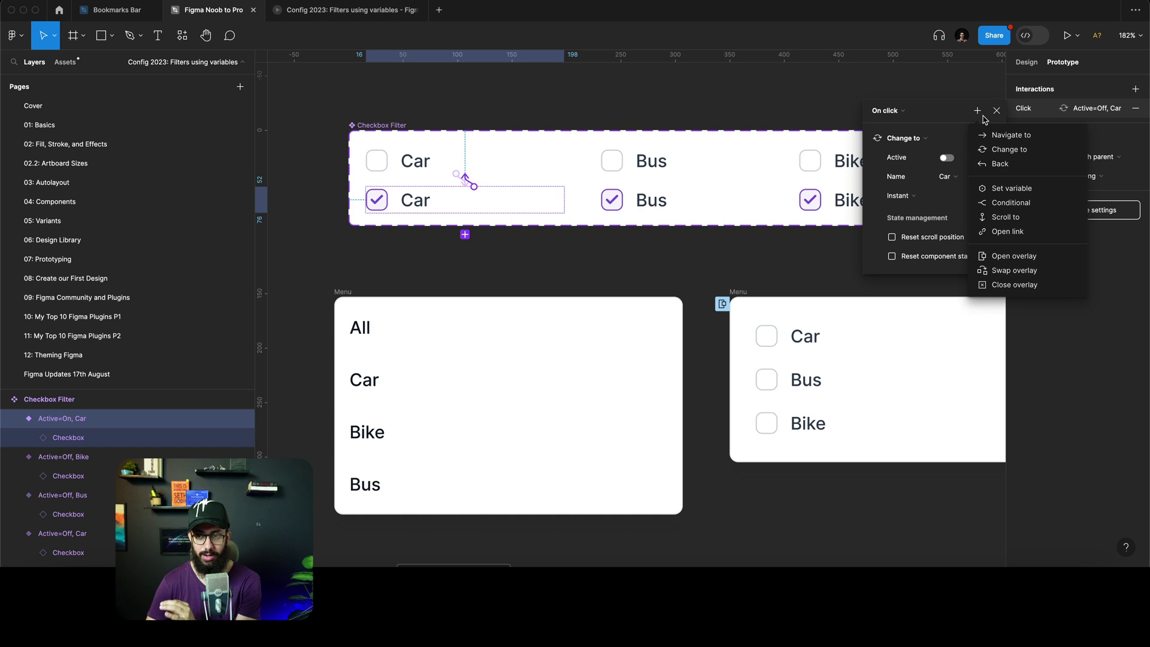
{"action": "left_click", "coordinate": [1016, 204]}
Set the checked Car variant's condition to Bus == false and Bike == false
{"action": "left_click", "coordinate": [923, 300]}
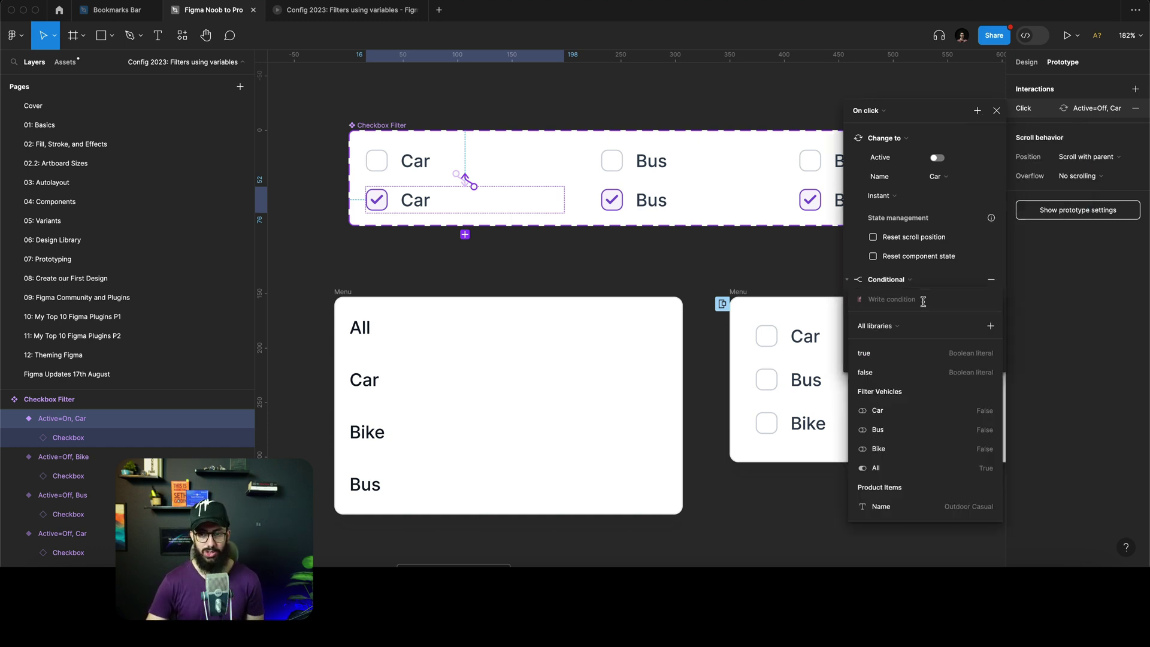
{"action": "left_click", "coordinate": [878, 429]}
{"action": "left_click", "coordinate": [892, 358]}
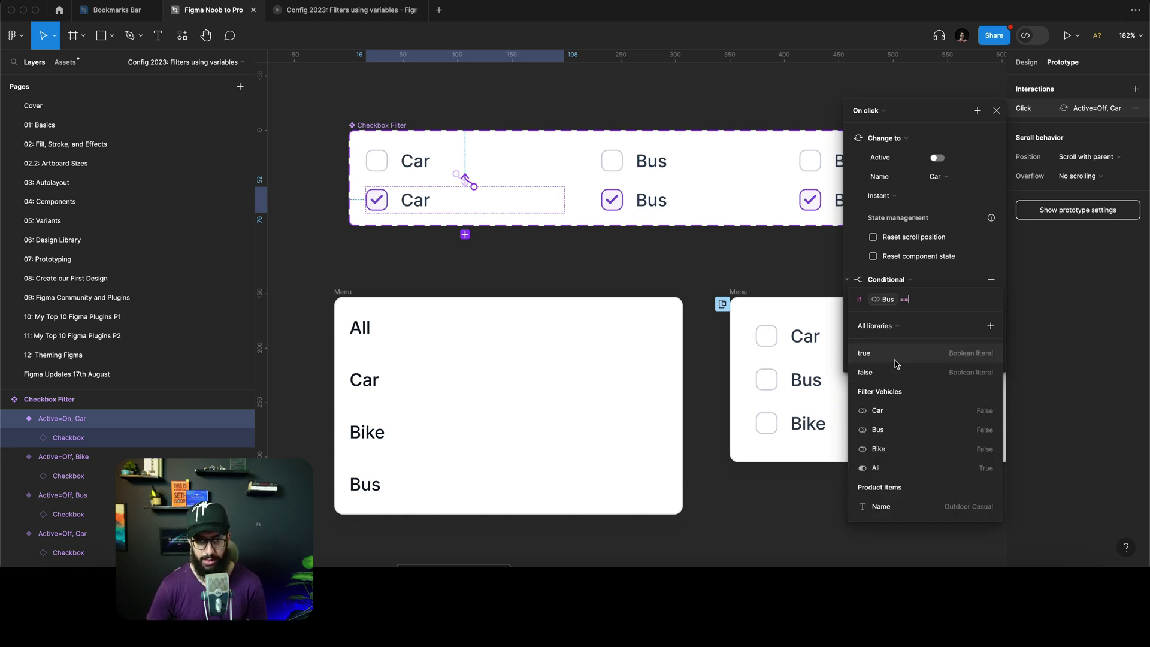
{"action": "left_click", "coordinate": [886, 372]}
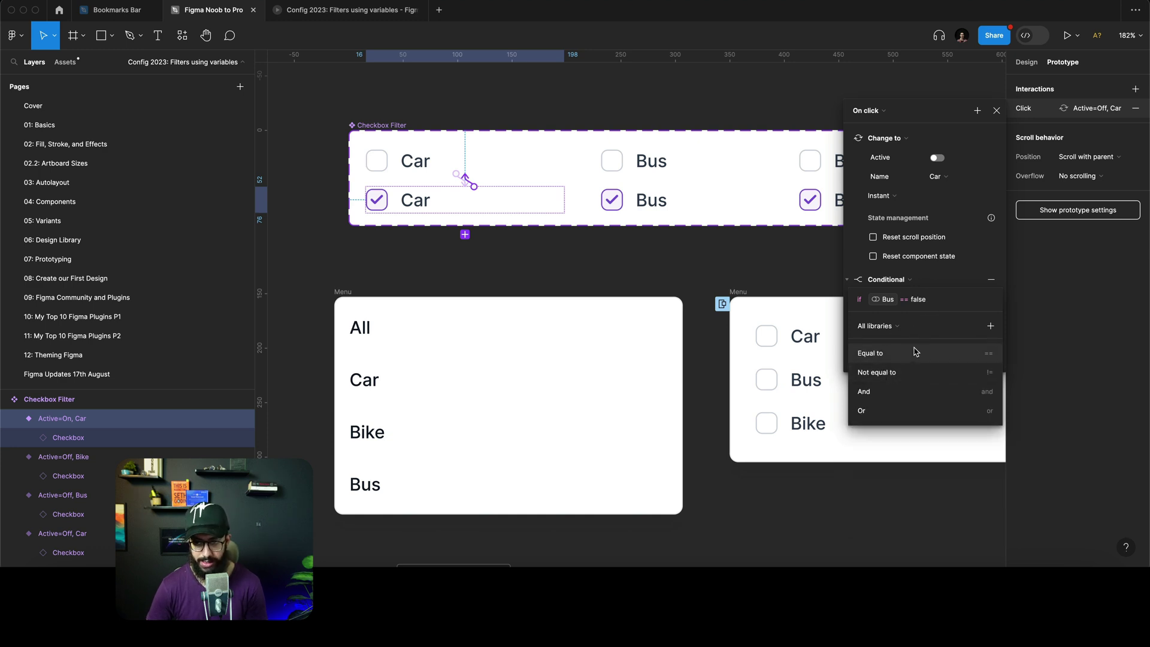
{"action": "left_click", "coordinate": [885, 391]}
{"action": "left_click", "coordinate": [894, 444]}
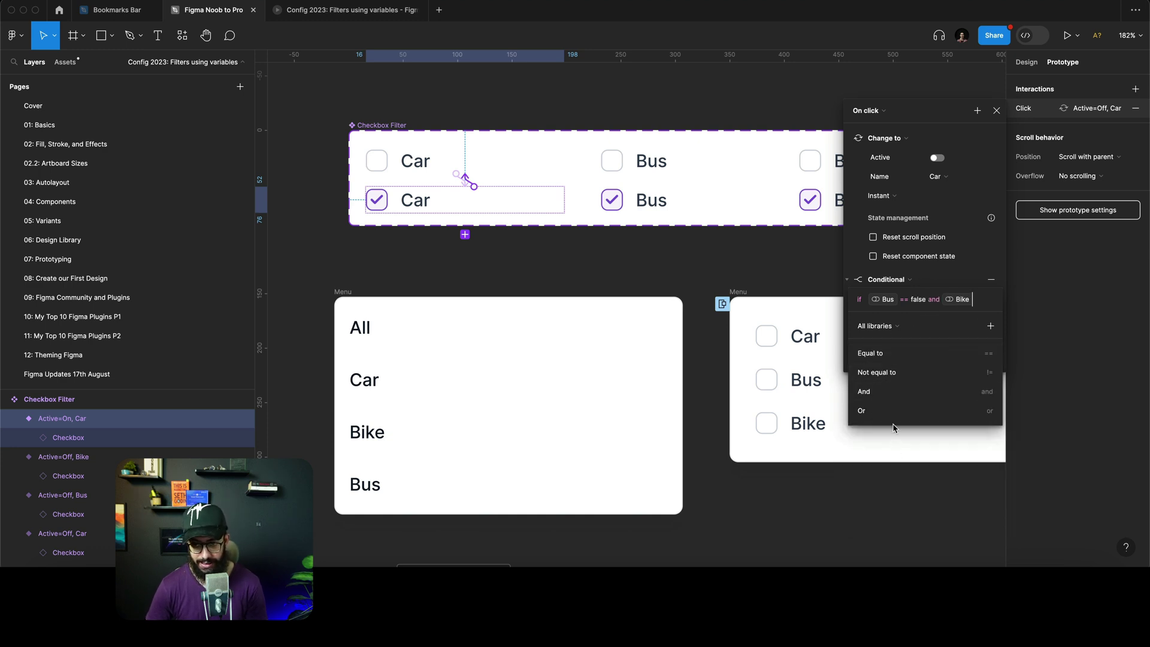
{"action": "left_click", "coordinate": [880, 353]}
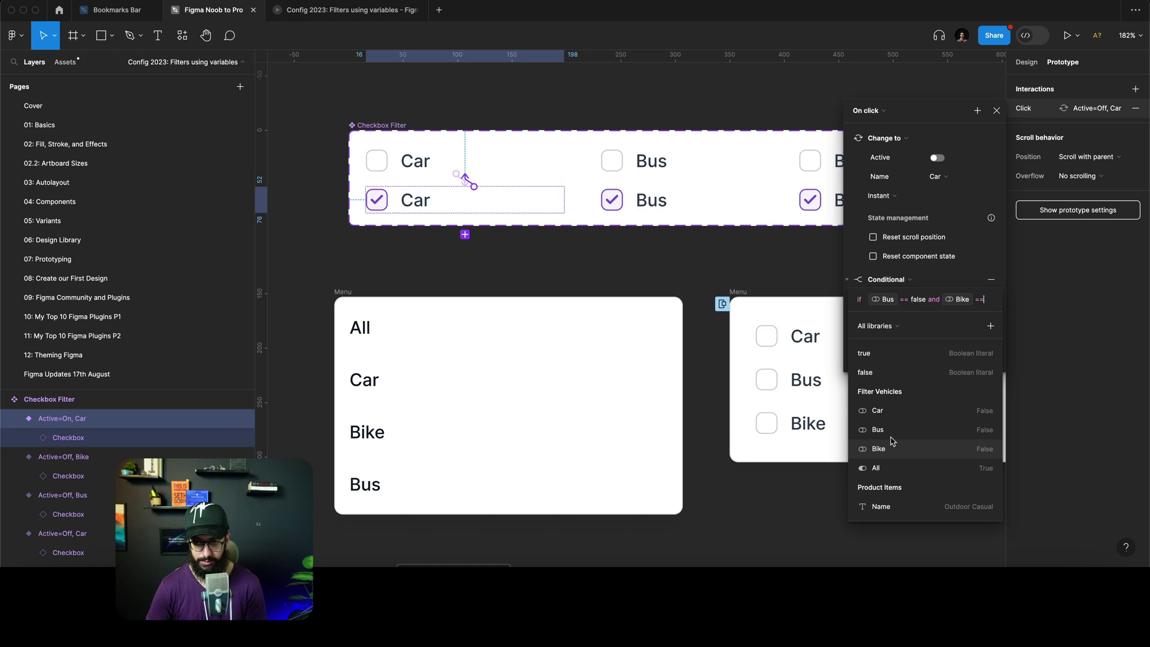
{"action": "left_click", "coordinate": [866, 373]}
{"action": "left_click", "coordinate": [954, 274]}
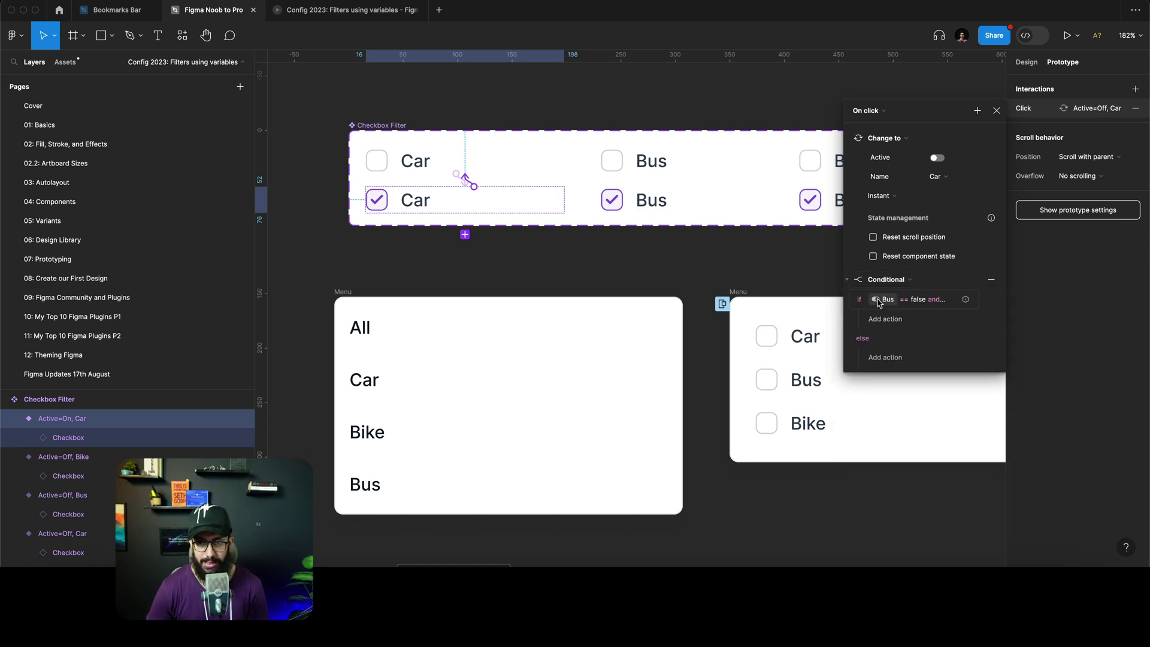
Add a Set variable action to the if branch of the checked Car variant's conditional that sets All to true
{"action": "scroll", "coordinate": [803, 312], "scroll_direction": "right", "scroll_amount": 2}
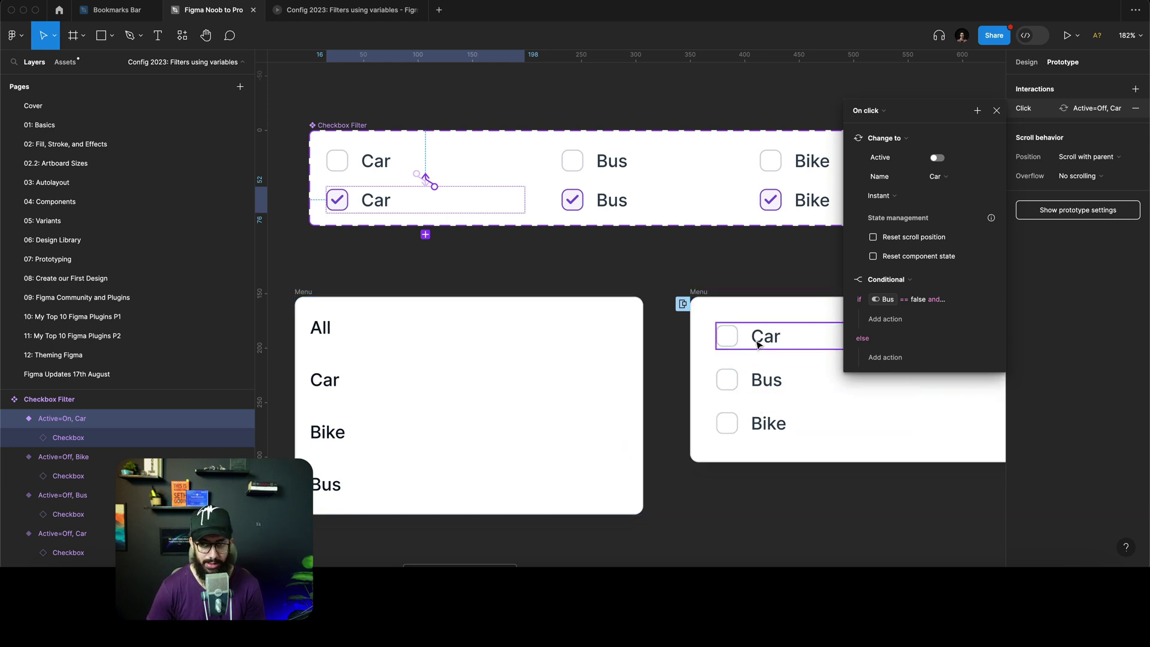
{"action": "left_click", "coordinate": [901, 323]}
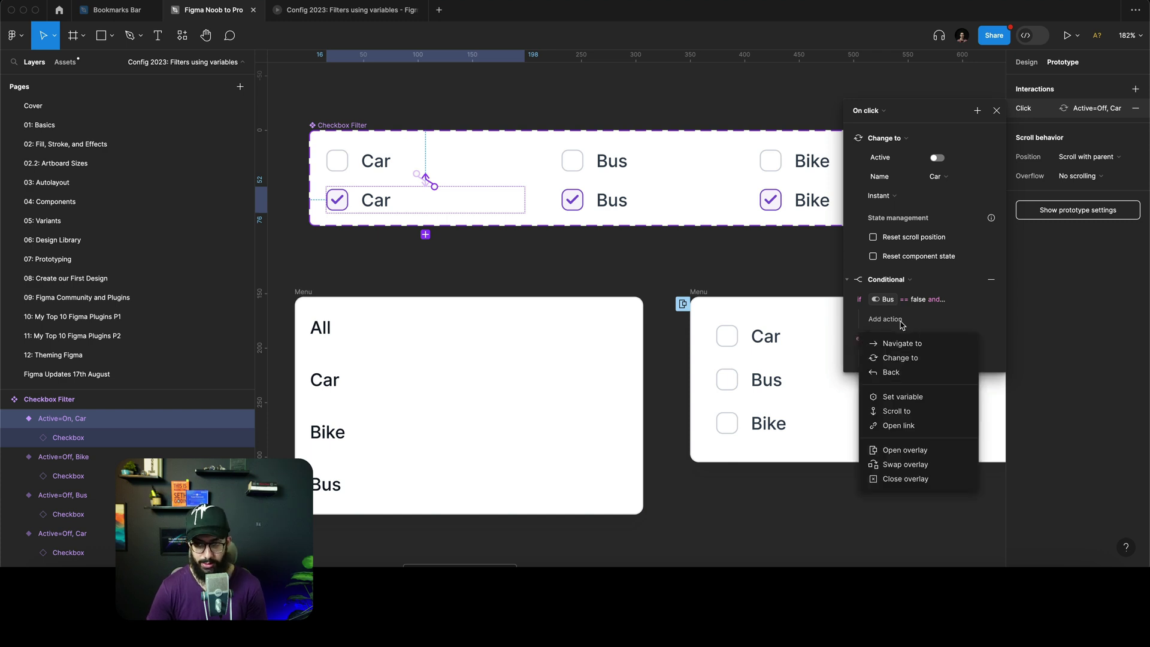
{"action": "left_click", "coordinate": [909, 400]}
{"action": "left_click", "coordinate": [877, 470]}
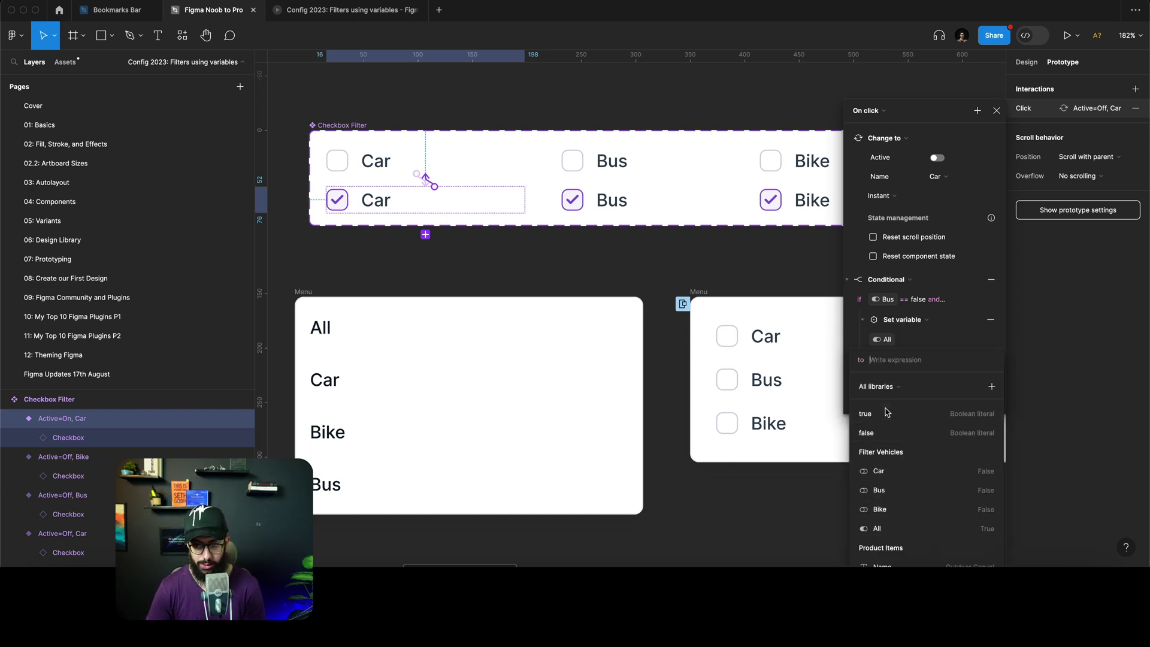
{"action": "left_click", "coordinate": [886, 420]}
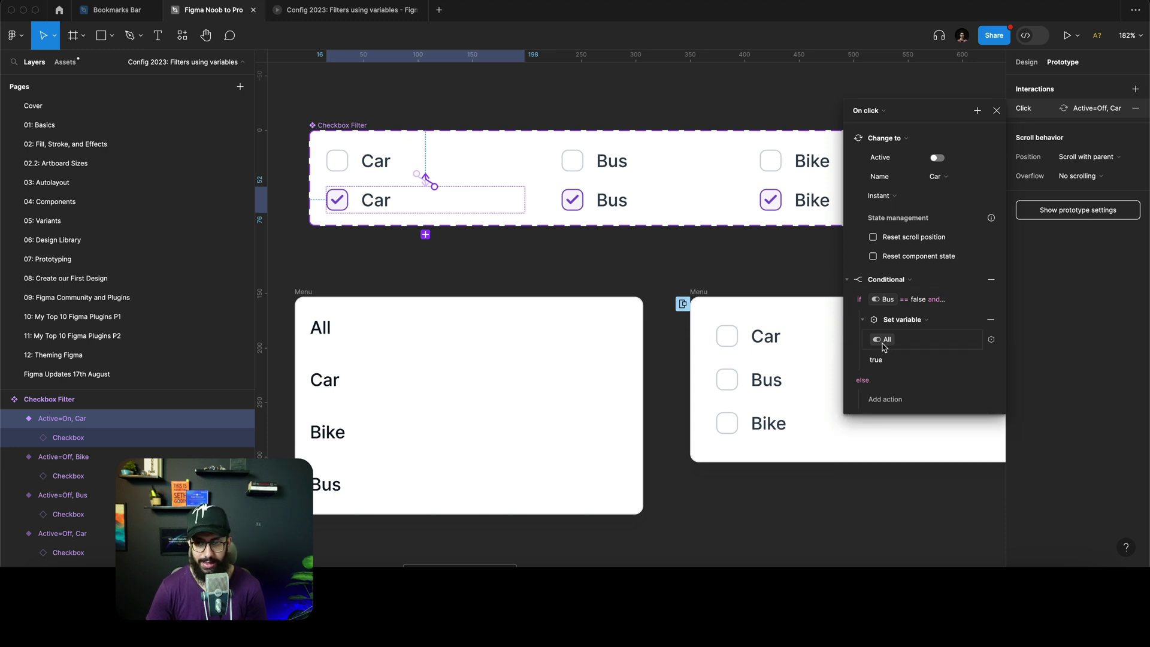
Add a second Set variable action to the checked Car variant's if branch that sets Car to false
{"action": "left_click", "coordinate": [991, 299]}
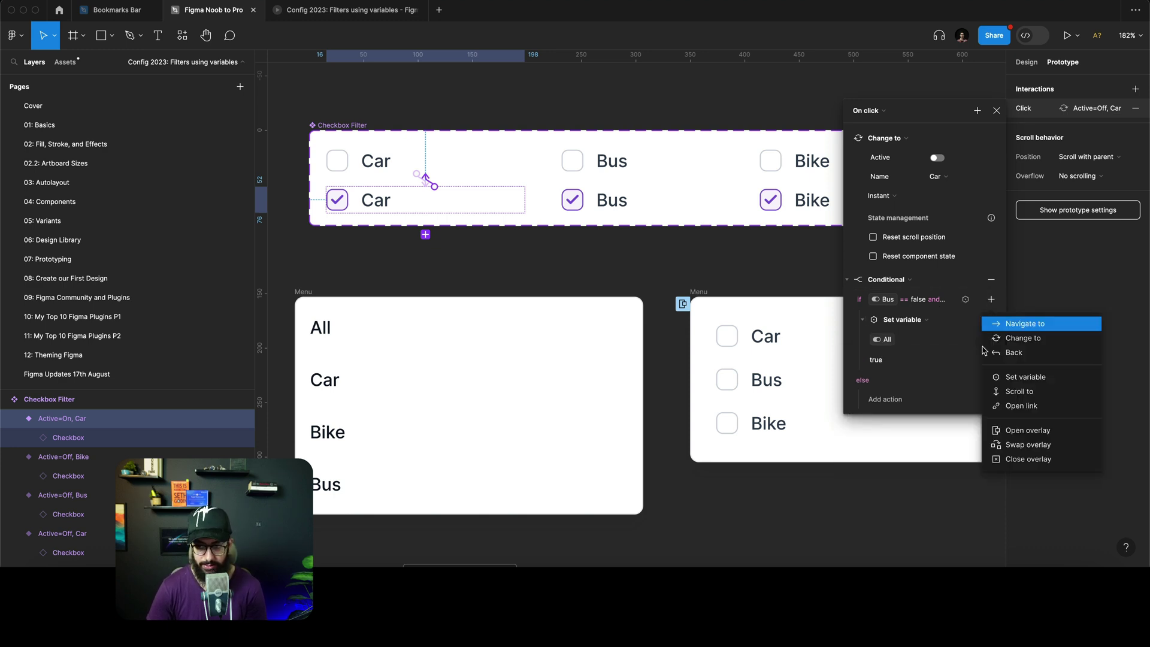
{"action": "left_click", "coordinate": [1026, 377]}
{"action": "left_click", "coordinate": [879, 473]}
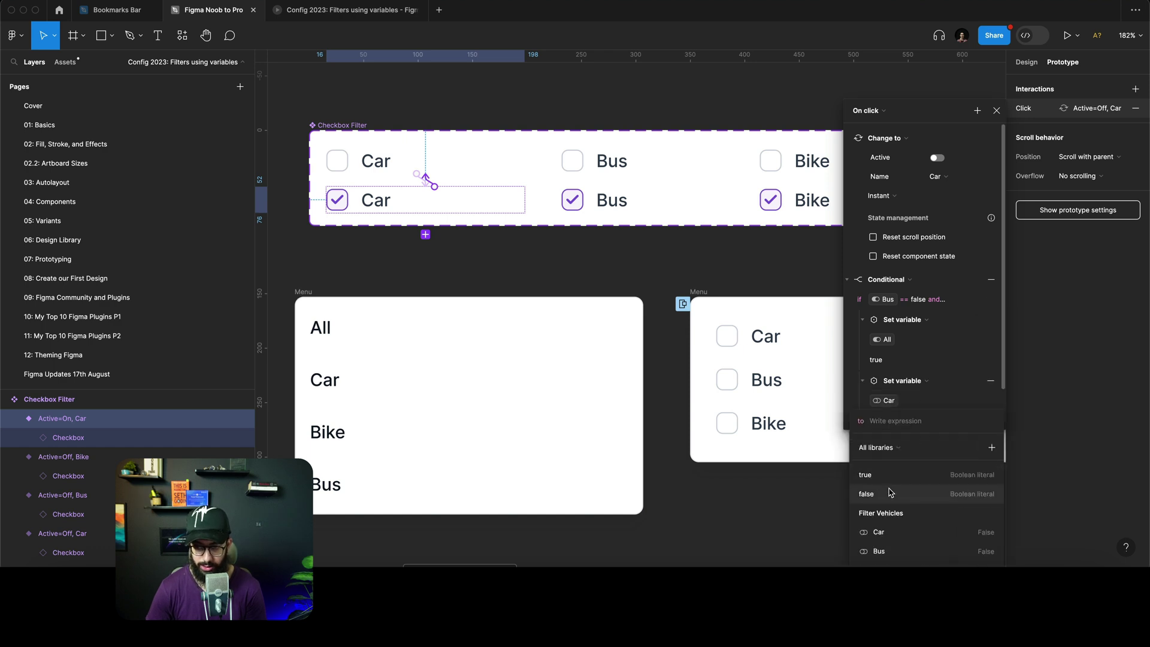
{"action": "key", "text": "Escape"}
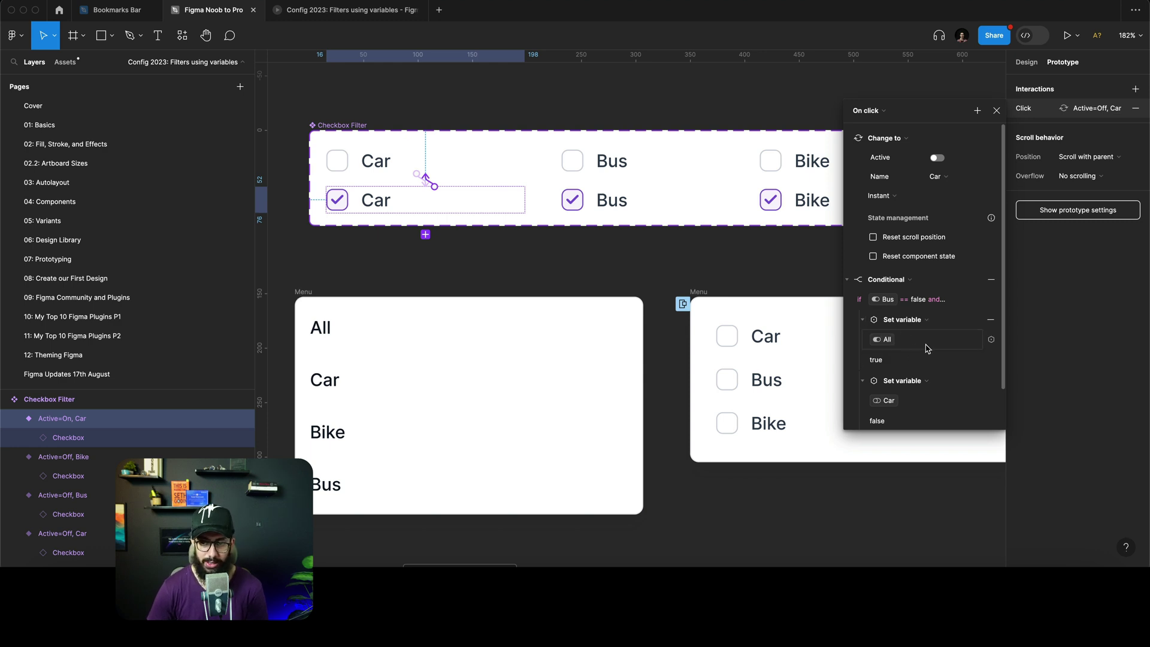
Add a Set variable action to the else branch of the checked Car variant's conditional that sets Car to false
{"action": "scroll", "coordinate": [898, 378], "scroll_direction": "down", "scroll_amount": 1}
{"action": "scroll", "coordinate": [899, 354], "scroll_direction": "down", "scroll_amount": 1}
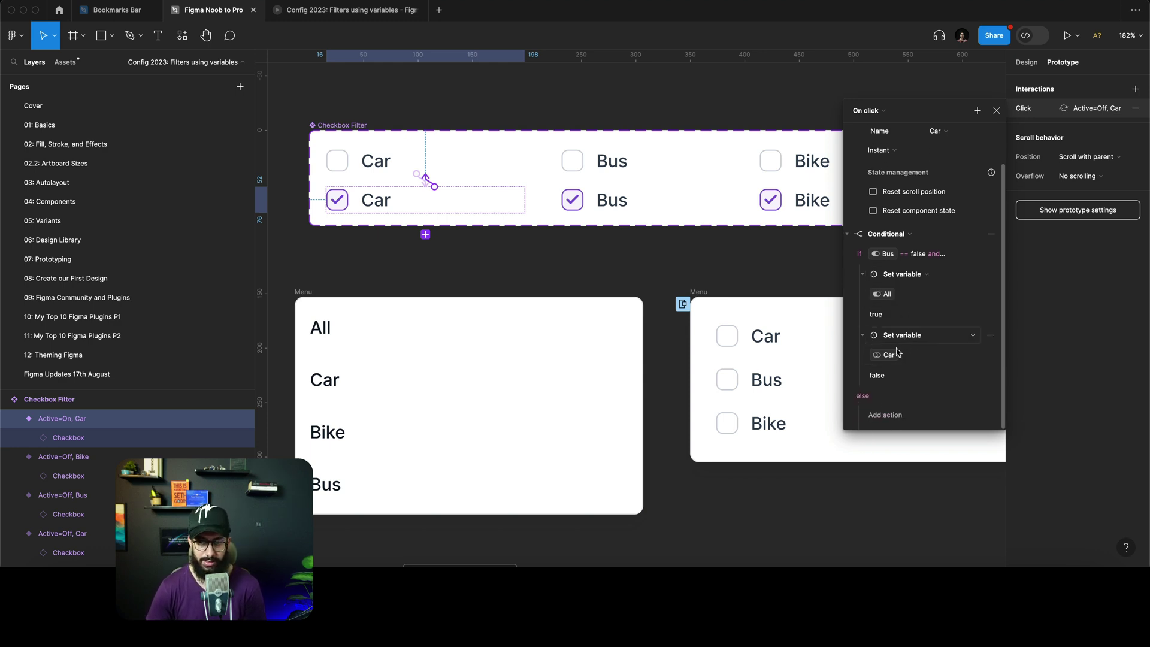
{"action": "left_click", "coordinate": [887, 415]}
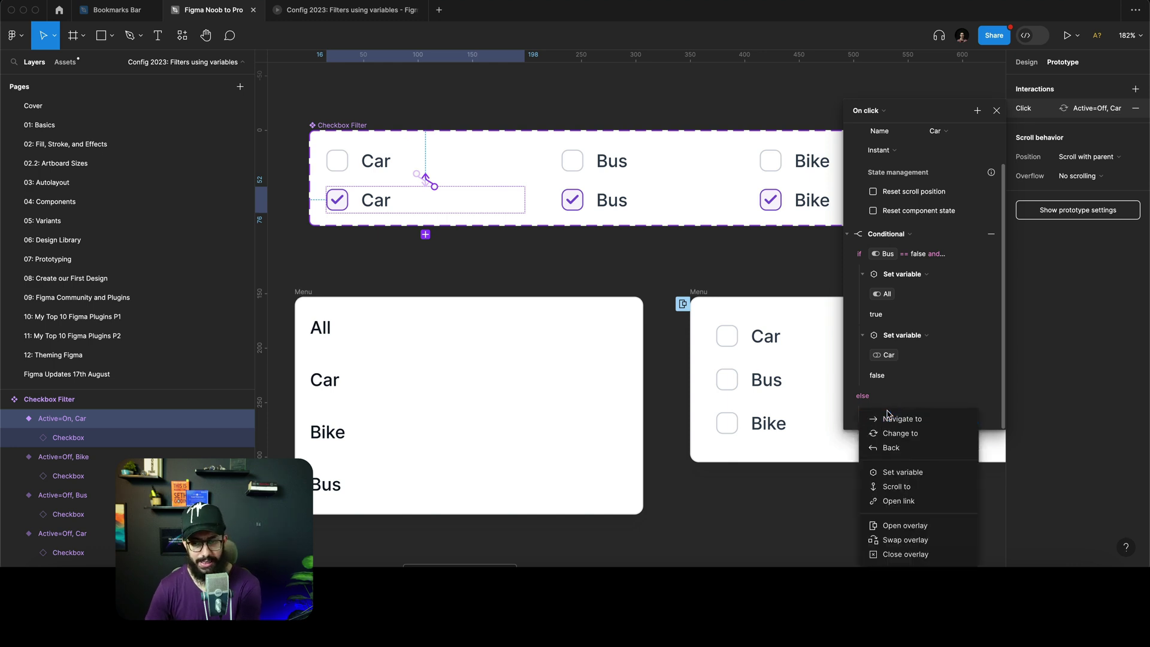
{"action": "left_click", "coordinate": [925, 473]}
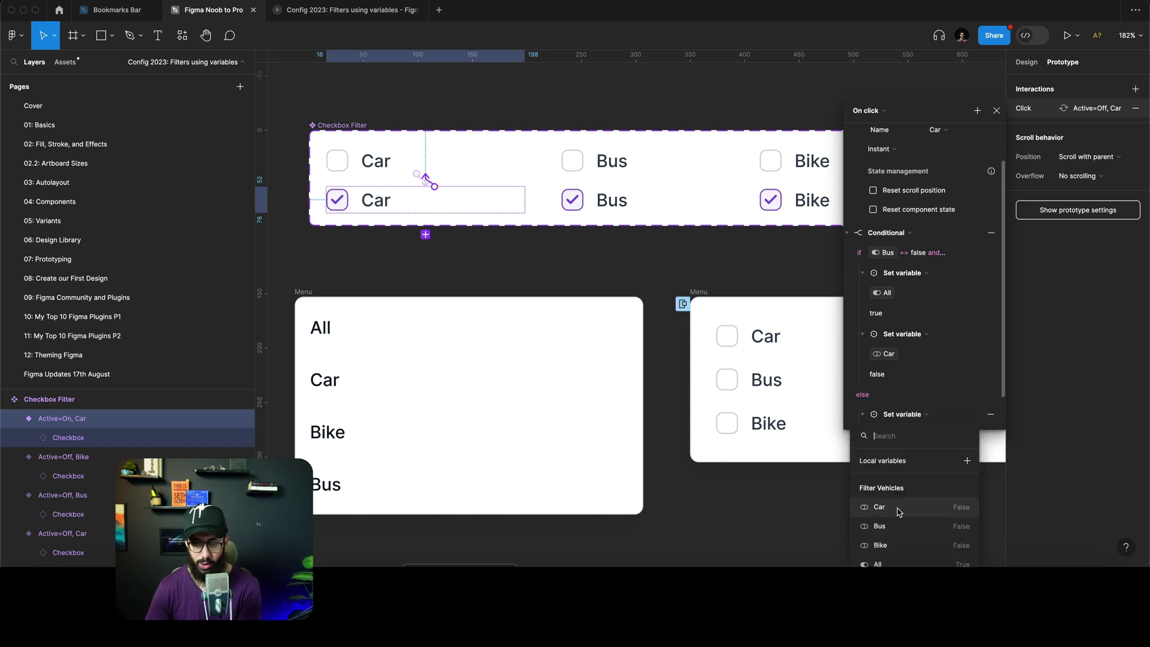
{"action": "left_click", "coordinate": [898, 507]}
{"action": "type", "text": "false"}
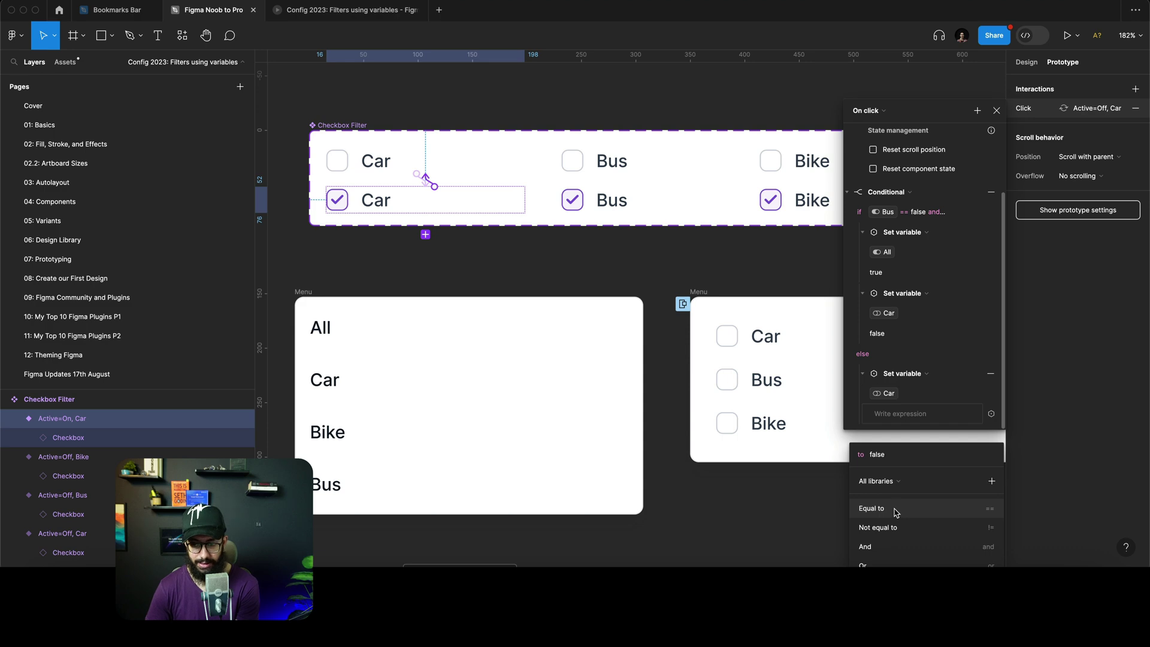
{"action": "key", "text": "Return"}
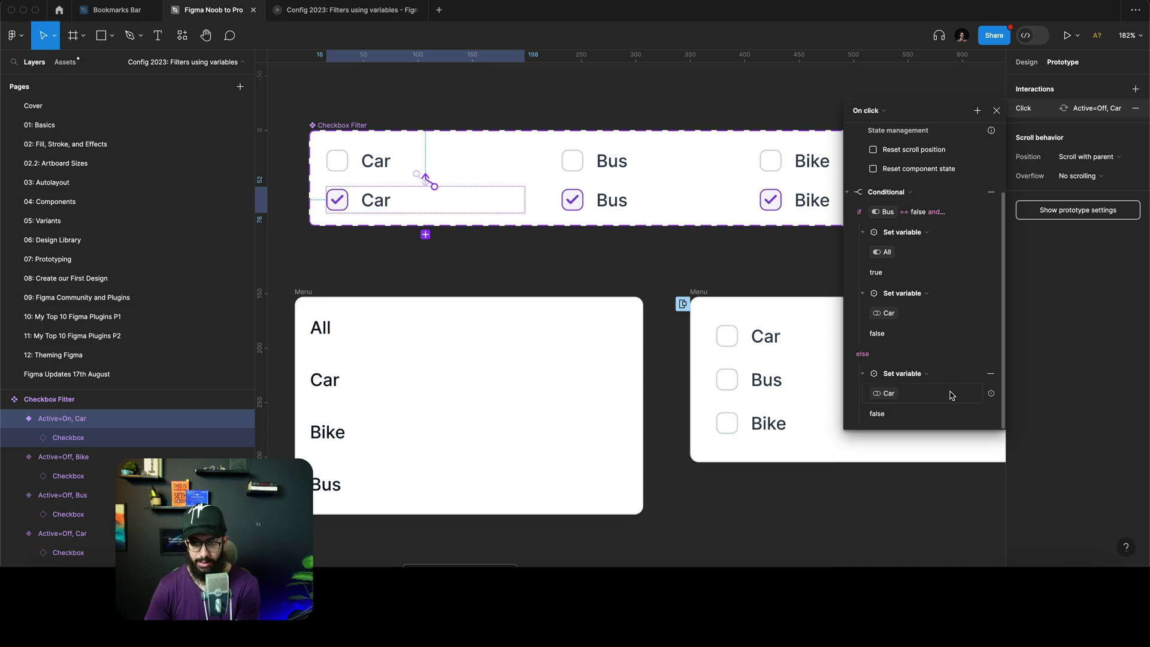
Restart the prototype preview and toggle the Car checkbox on and off to check the filtering, returning to the design file
{"action": "left_click", "coordinate": [333, 16]}
{"action": "key", "text": "r"}
{"action": "left_click", "coordinate": [620, 102]}
{"action": "left_click", "coordinate": [607, 135]}
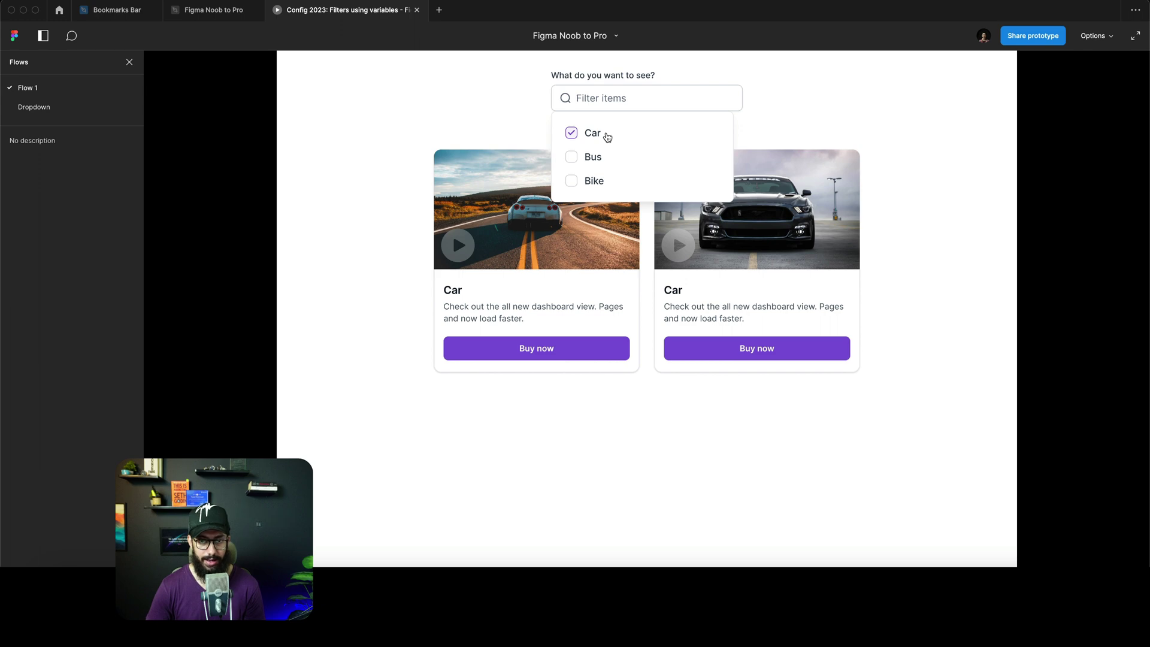
{"action": "left_click", "coordinate": [607, 135]}
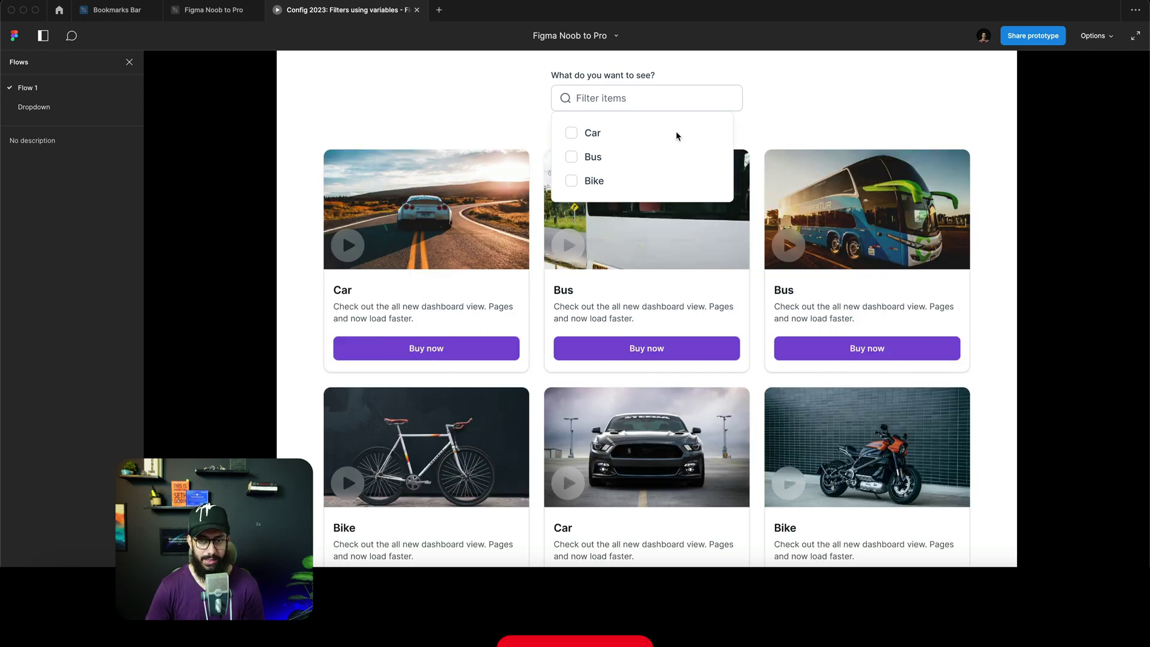
{"action": "left_click", "coordinate": [614, 136]}
{"action": "left_click", "coordinate": [615, 136]}
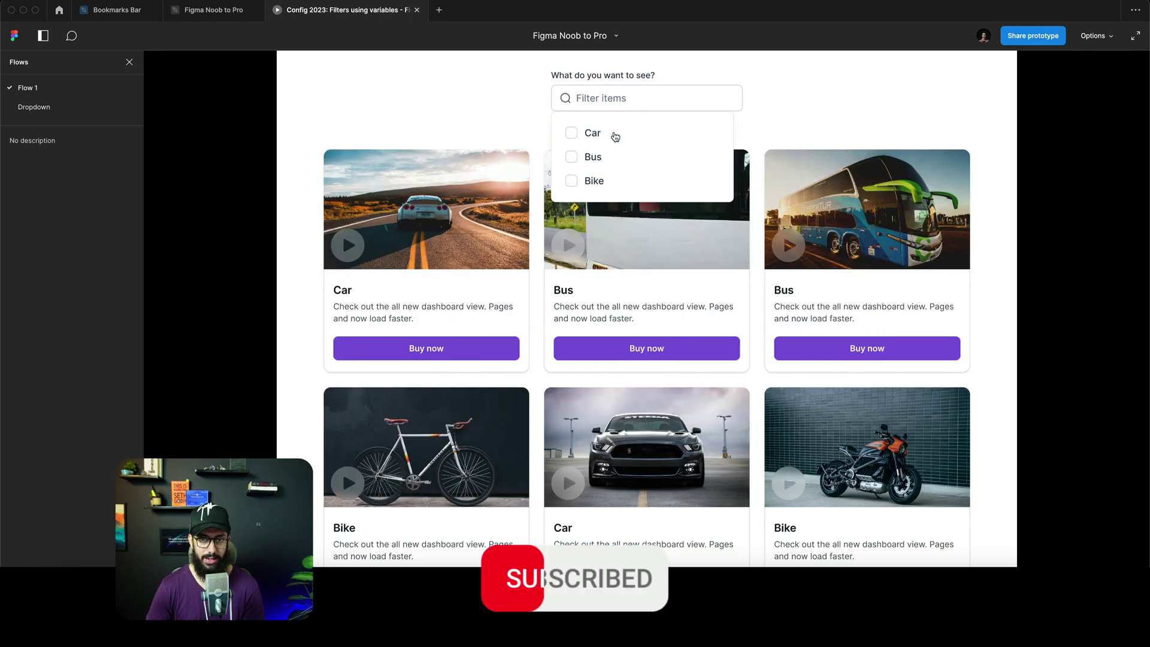
{"action": "left_click", "coordinate": [439, 105]}
{"action": "left_click", "coordinate": [213, 9]}
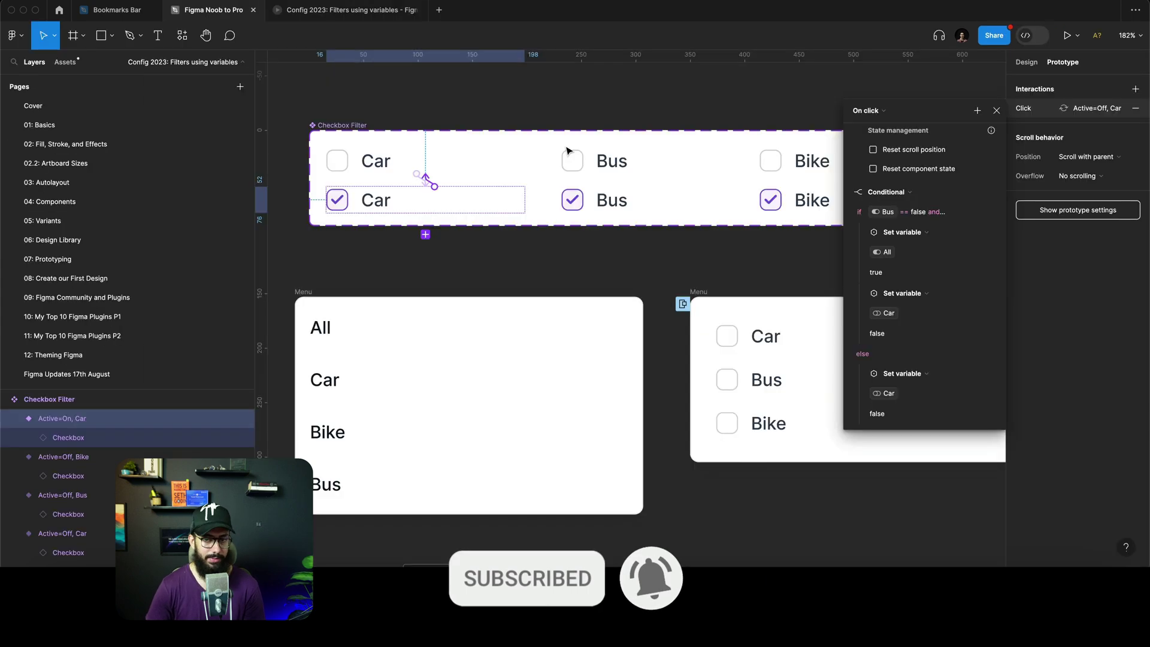
Copy the unchecked Car variant's click interaction and paste it onto the unchecked Bus and Bike variants
{"action": "left_click", "coordinate": [515, 162]}
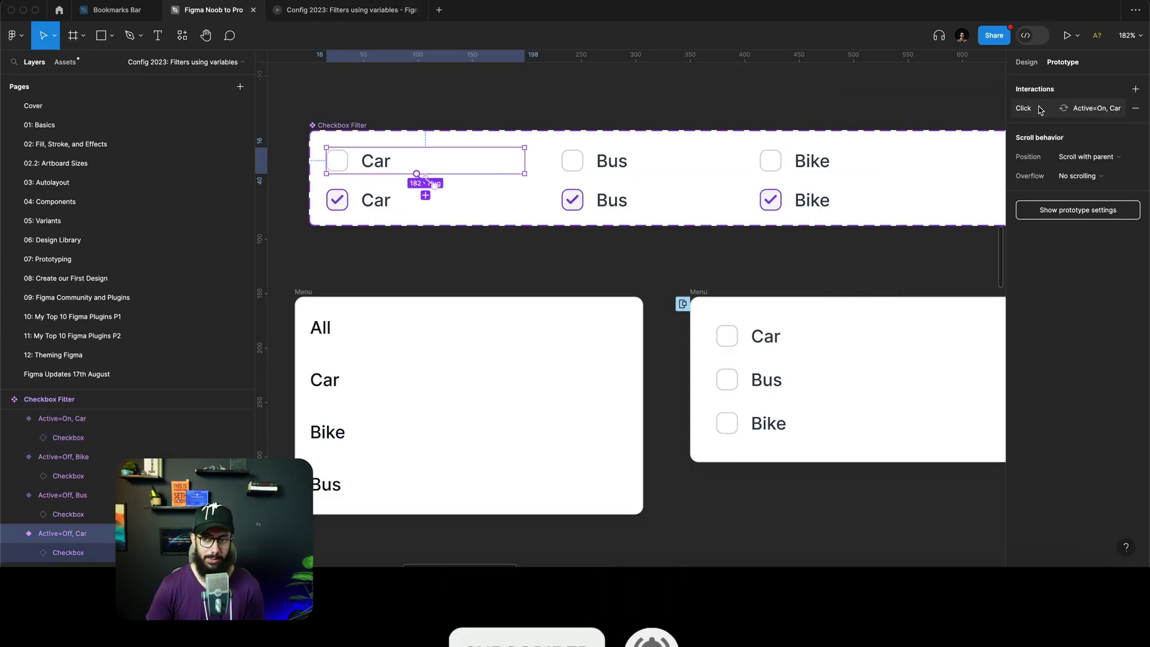
{"action": "left_click", "coordinate": [1012, 110]}
{"action": "left_click", "coordinate": [1012, 109]}
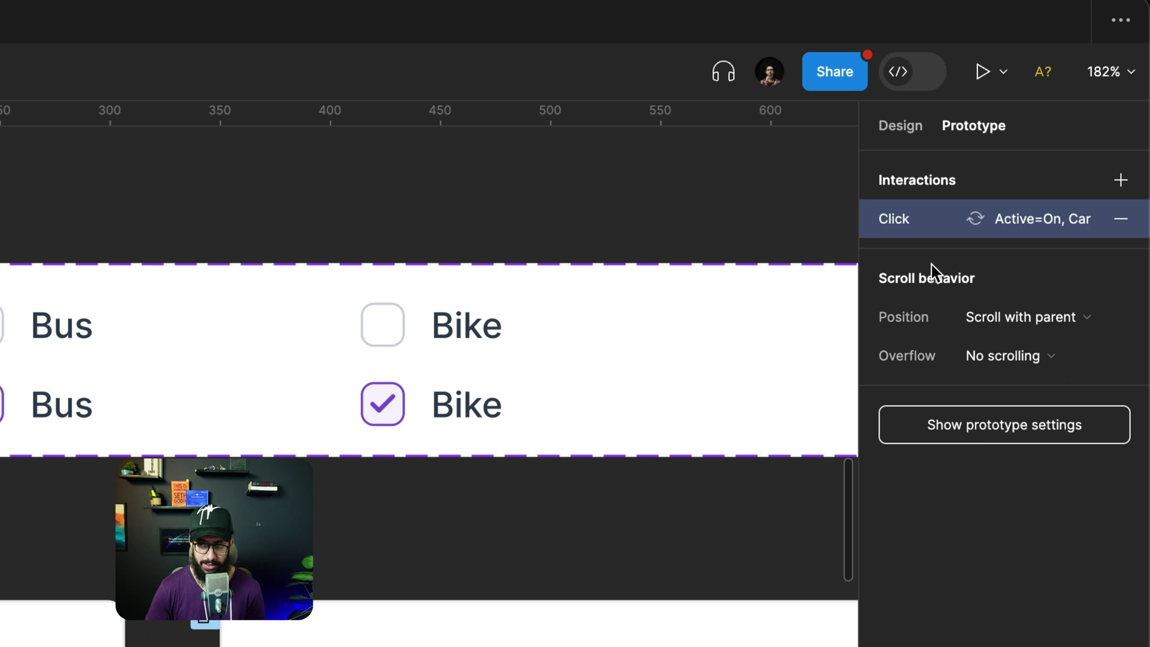
{"action": "key", "text": "super+c"}
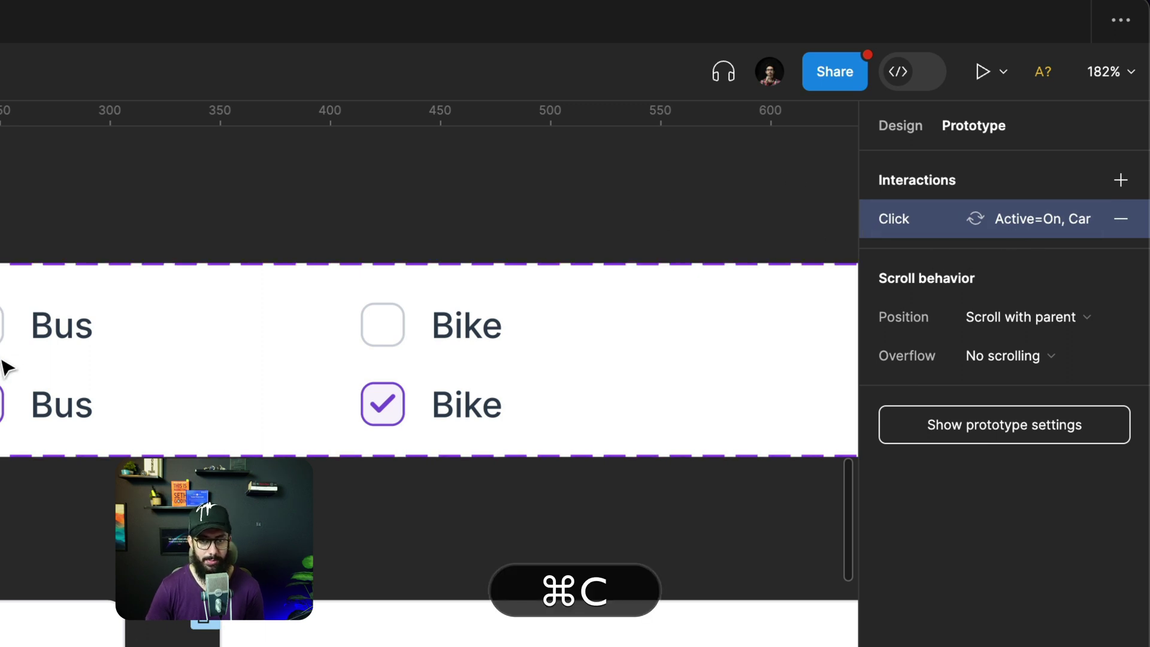
{"action": "left_click", "coordinate": [77, 346]}
{"action": "left_click", "coordinate": [478, 336], "text": "shift"}
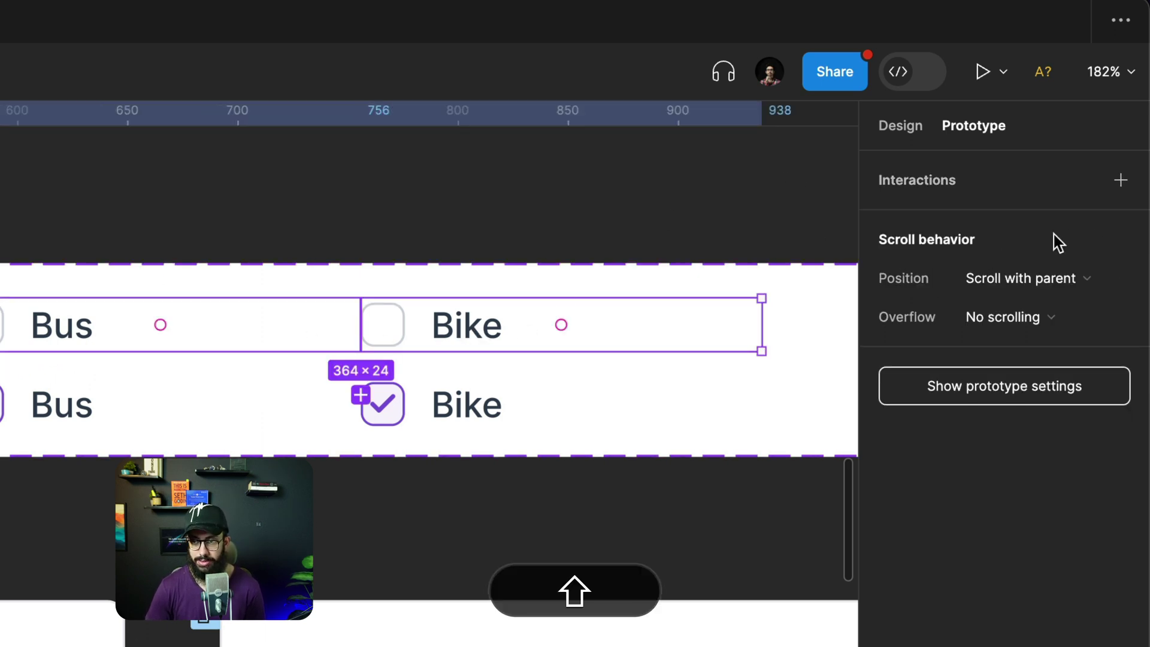
{"action": "key", "text": "super+v"}
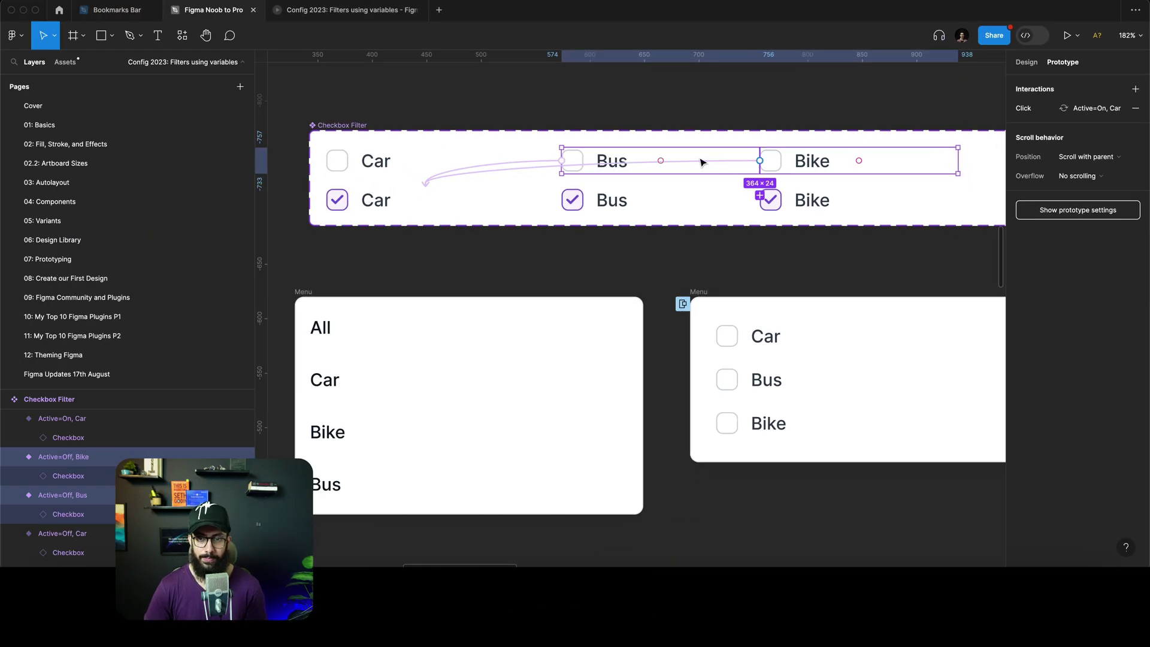
Retarget the pasted Change to actions so the unchecked Bike and Bus variants switch to their own checked variants
{"action": "left_click", "coordinate": [709, 163]}
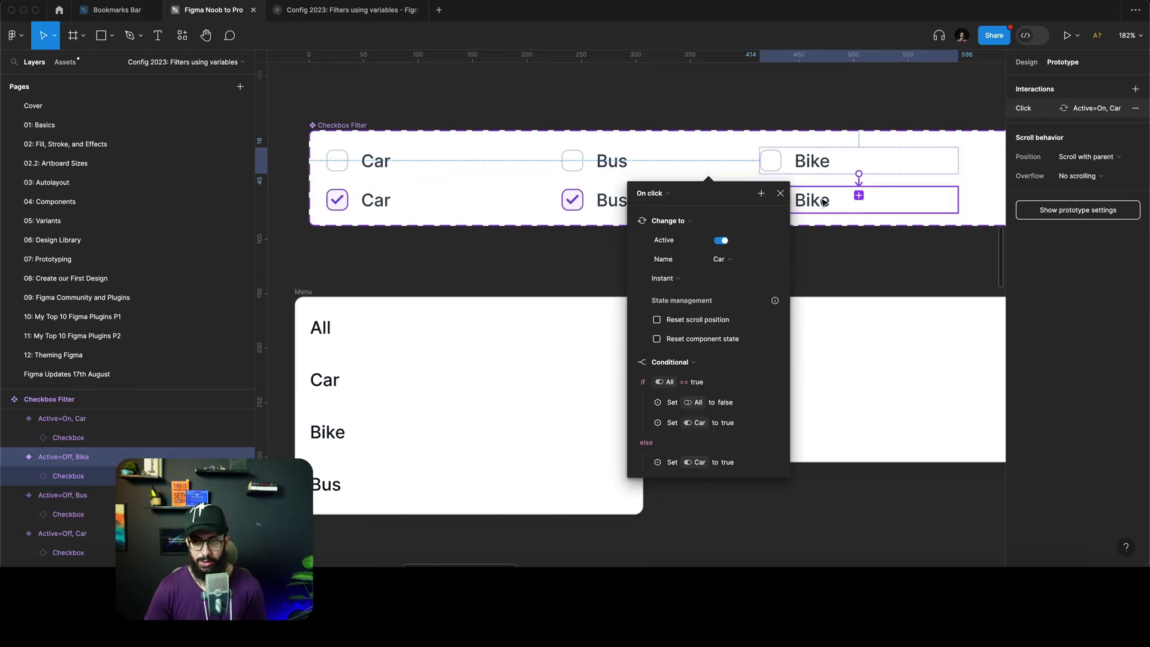
{"action": "left_click", "coordinate": [649, 159]}
{"action": "left_click_drag", "start_coordinate": [541, 165], "coordinate": [659, 193]}
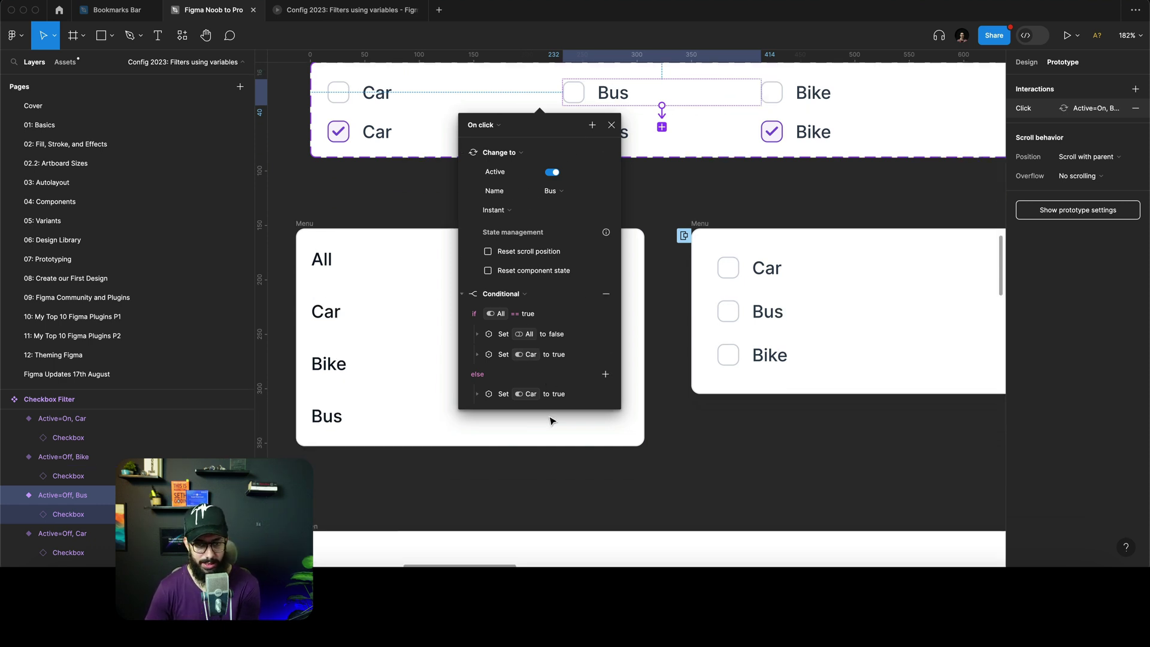
In the unchecked Bus variant's if branch, change the variable being set to true from Car to Bus
{"action": "scroll", "coordinate": [539, 418], "scroll_direction": "down", "scroll_amount": 4}
{"action": "scroll", "coordinate": [544, 328], "scroll_direction": "up", "scroll_amount": 2}
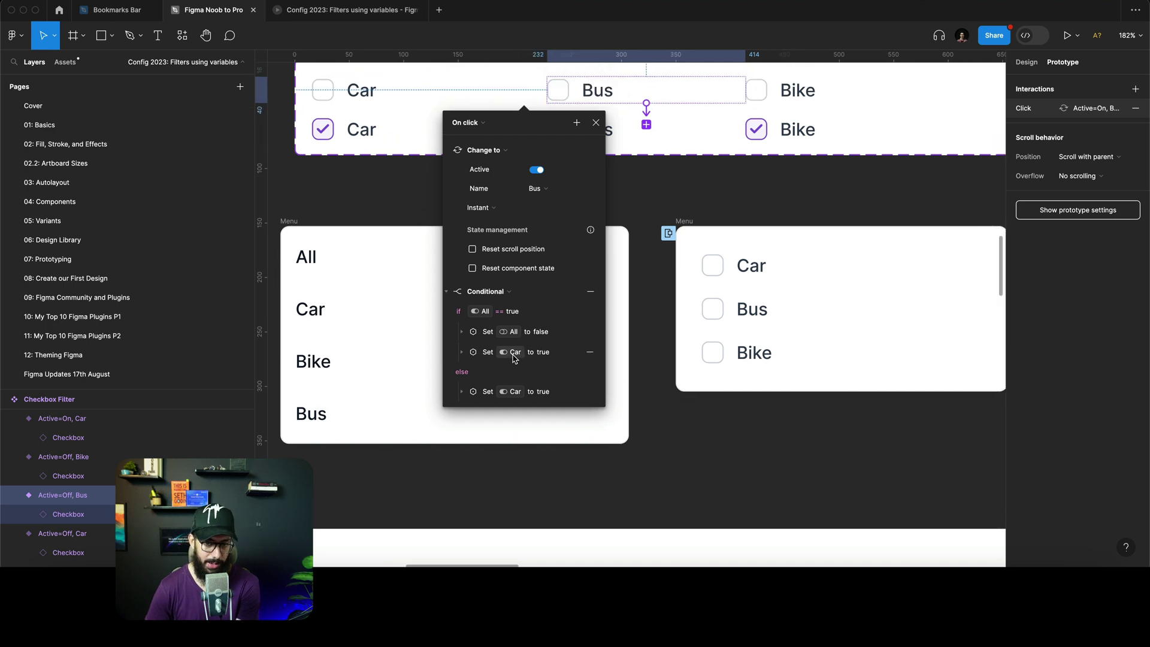
{"action": "left_click", "coordinate": [461, 352]}
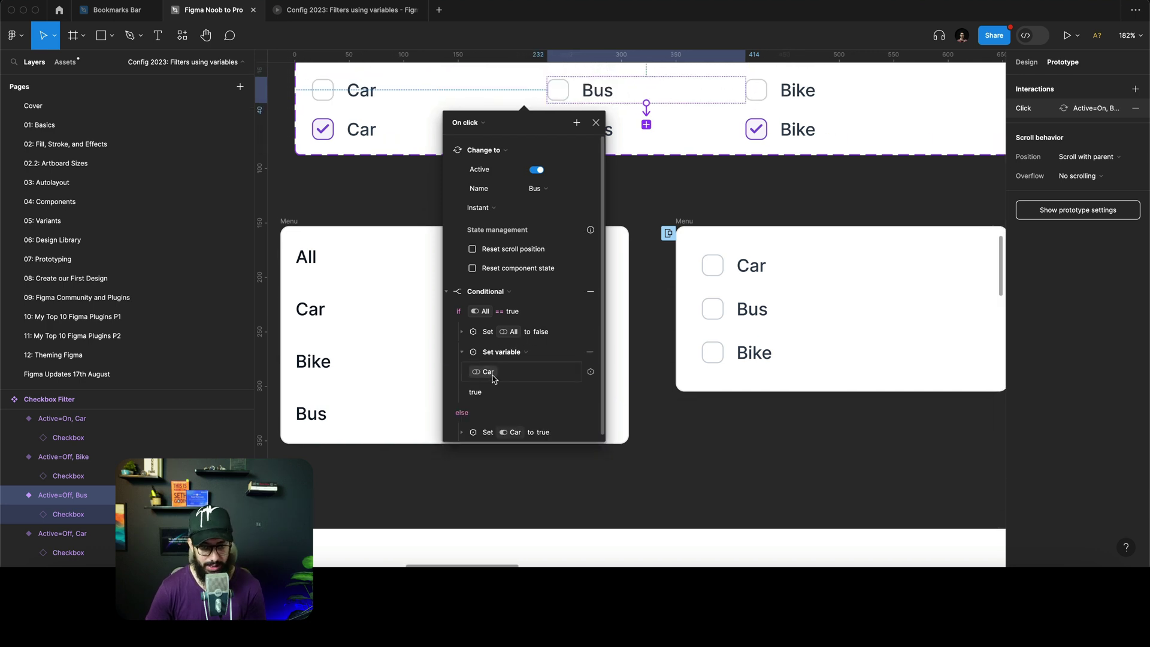
{"action": "left_click", "coordinate": [489, 372]}
{"action": "left_click", "coordinate": [486, 465]}
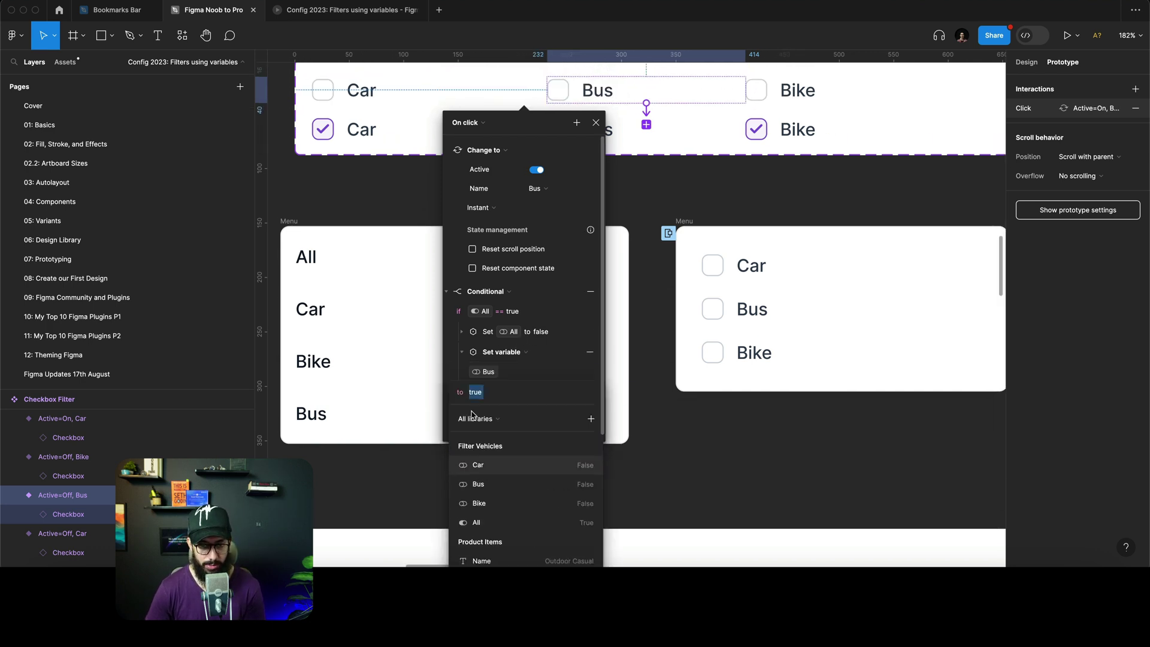
{"action": "left_click", "coordinate": [474, 354]}
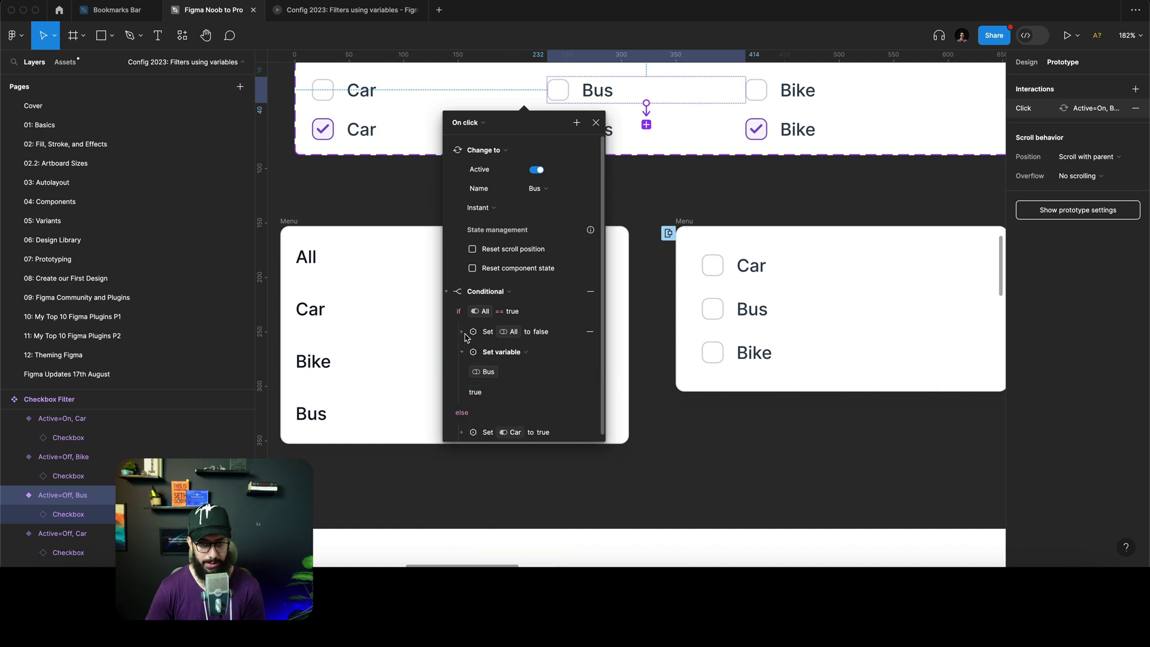
In the unchecked Bus variant's else branch, replace Car with Bus as the variable set to true
{"action": "scroll", "coordinate": [466, 420], "scroll_direction": "down", "scroll_amount": 1}
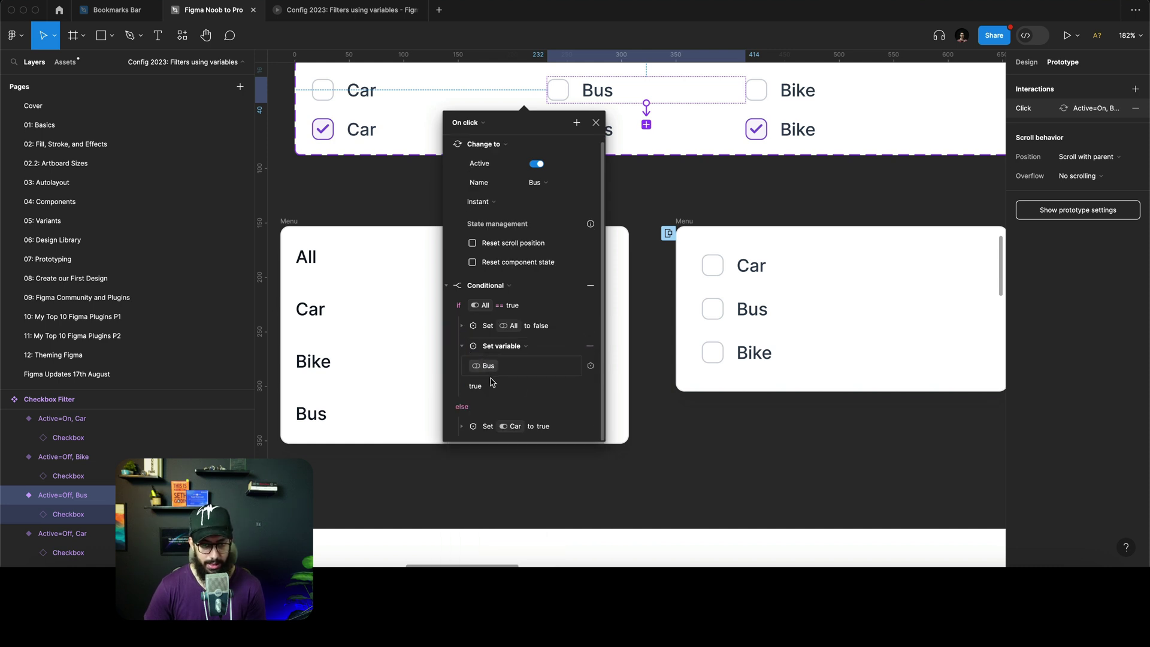
{"action": "left_click", "coordinate": [462, 425]}
{"action": "left_click", "coordinate": [485, 405]}
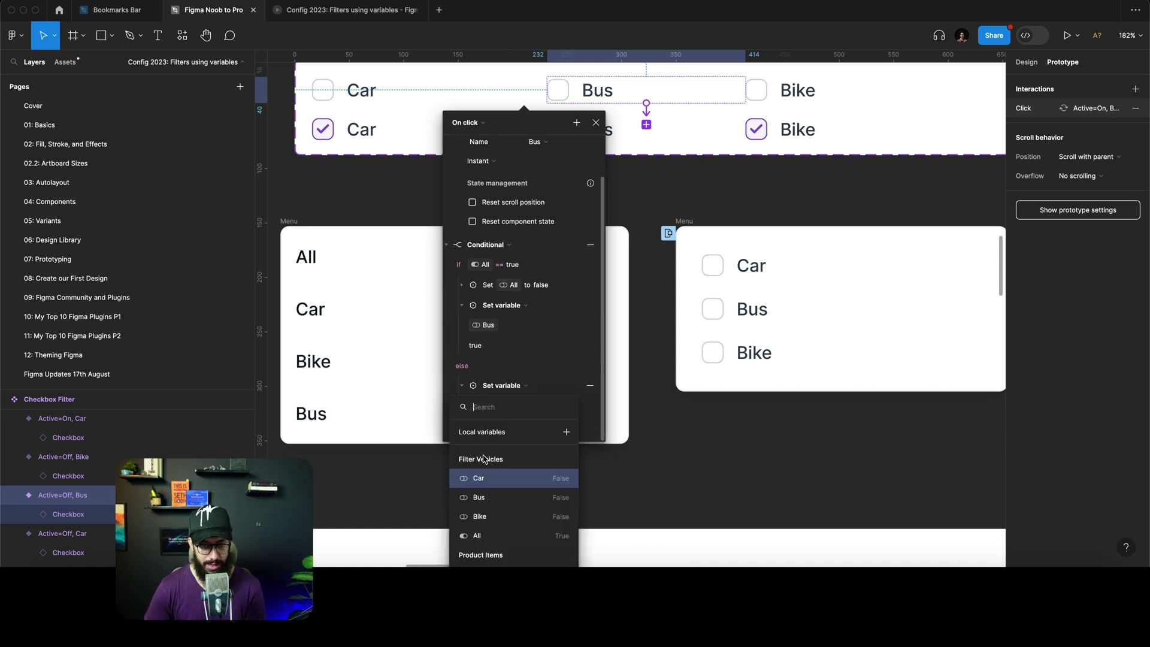
{"action": "left_click", "coordinate": [479, 502]}
Open the unchecked Bike variant's click interaction and make its if branch set Bike instead of Car to true
{"action": "left_click", "coordinate": [820, 102]}
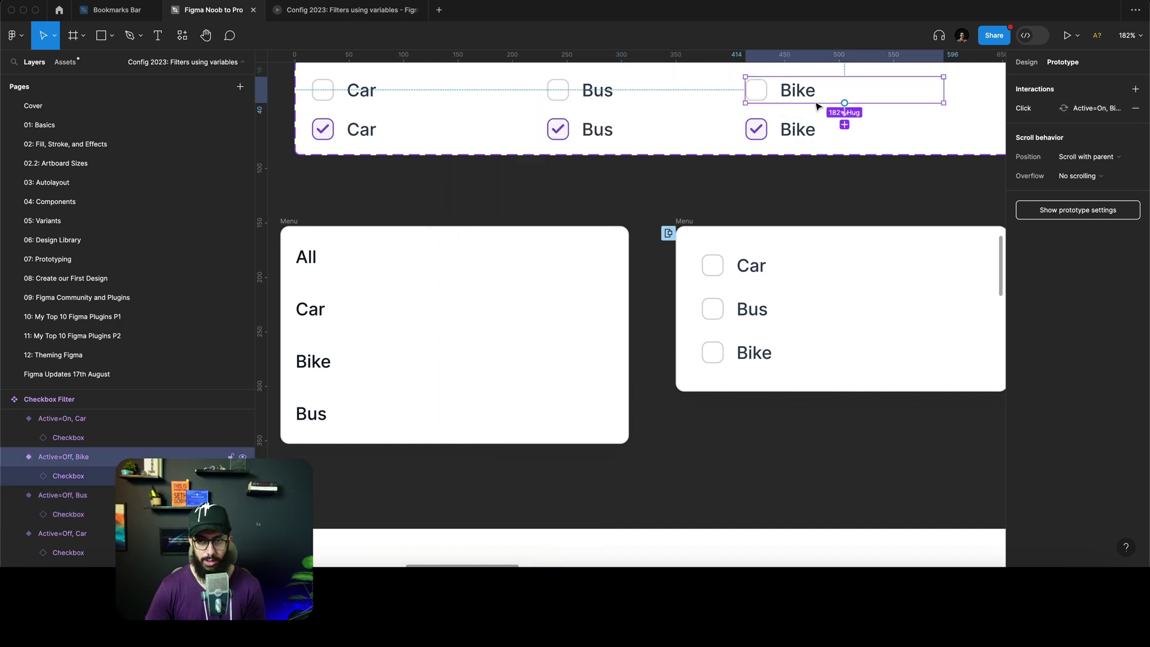
{"action": "left_click", "coordinate": [1068, 112]}
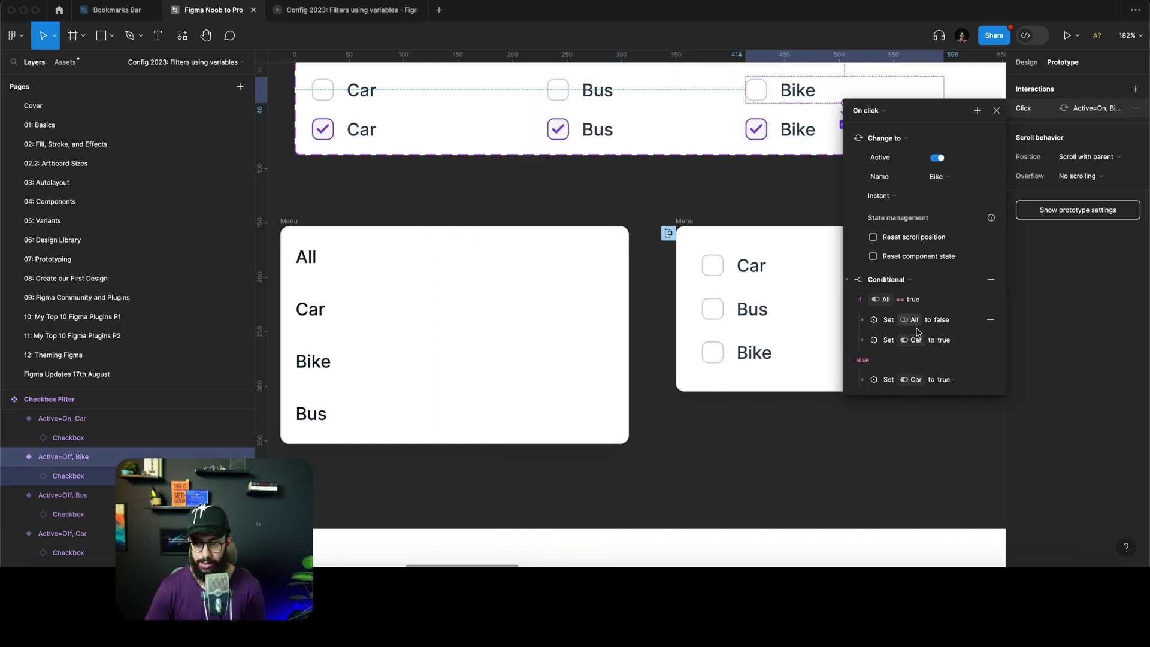
{"action": "left_click", "coordinate": [870, 342]}
{"action": "left_click", "coordinate": [894, 363]}
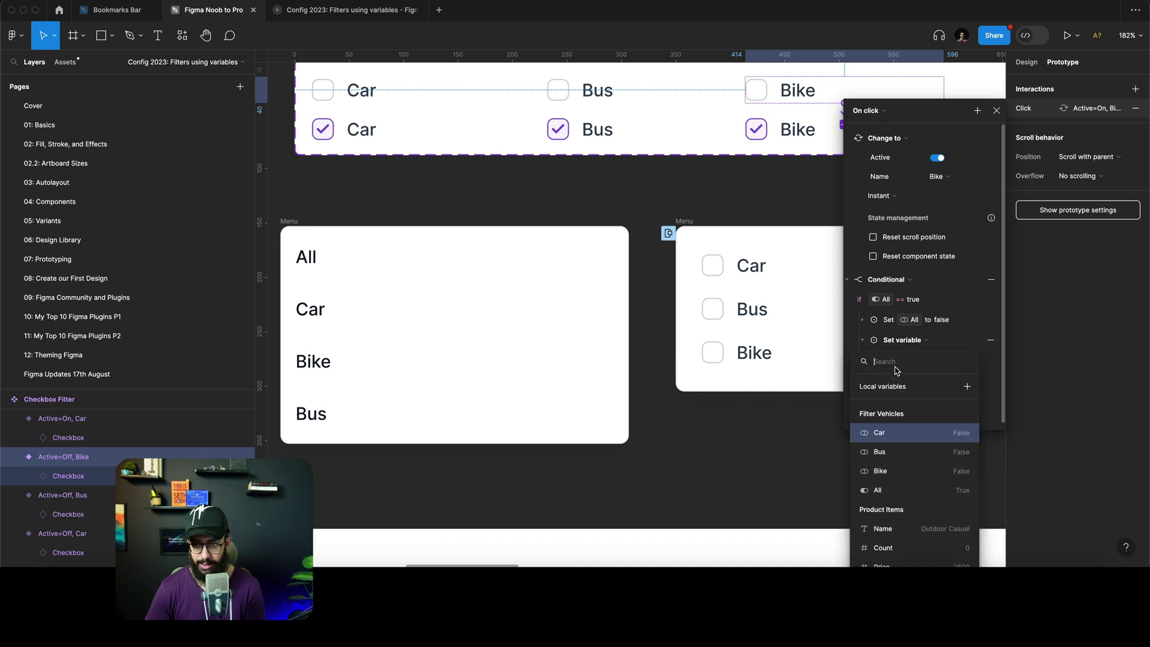
{"action": "left_click", "coordinate": [900, 471]}
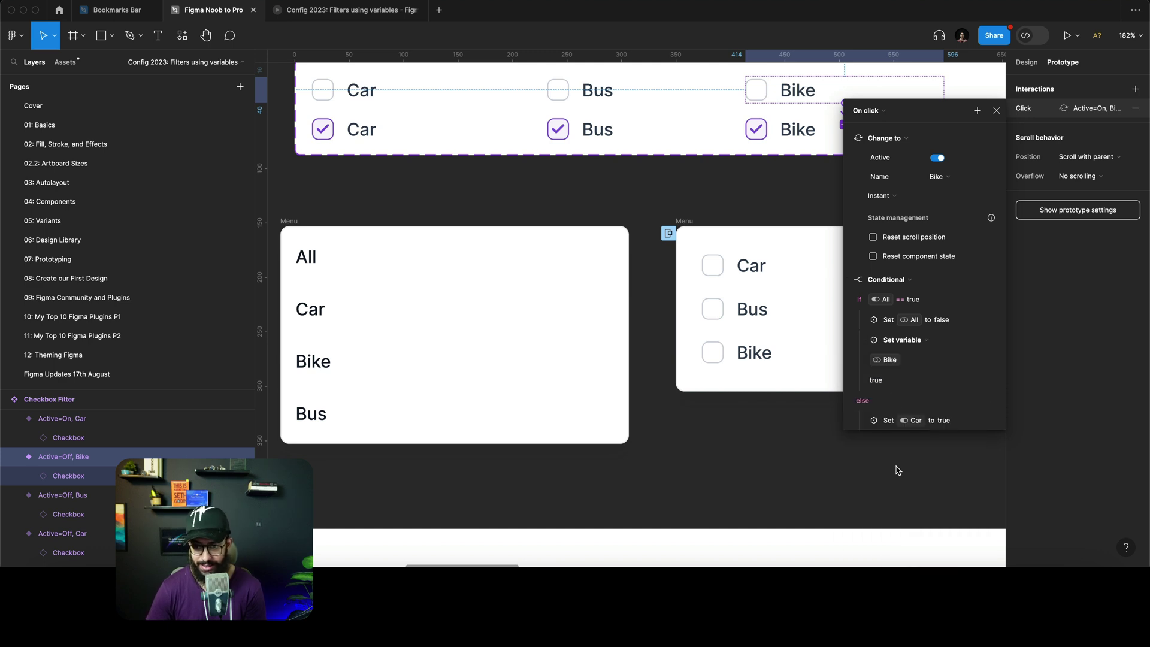
In the unchecked Bike variant's else branch, replace Car with Bike as the variable set to true
{"action": "left_click", "coordinate": [863, 421]}
{"action": "scroll", "coordinate": [896, 408], "scroll_direction": "down", "scroll_amount": 2}
{"action": "left_click", "coordinate": [897, 402]}
{"action": "left_click", "coordinate": [880, 504]}
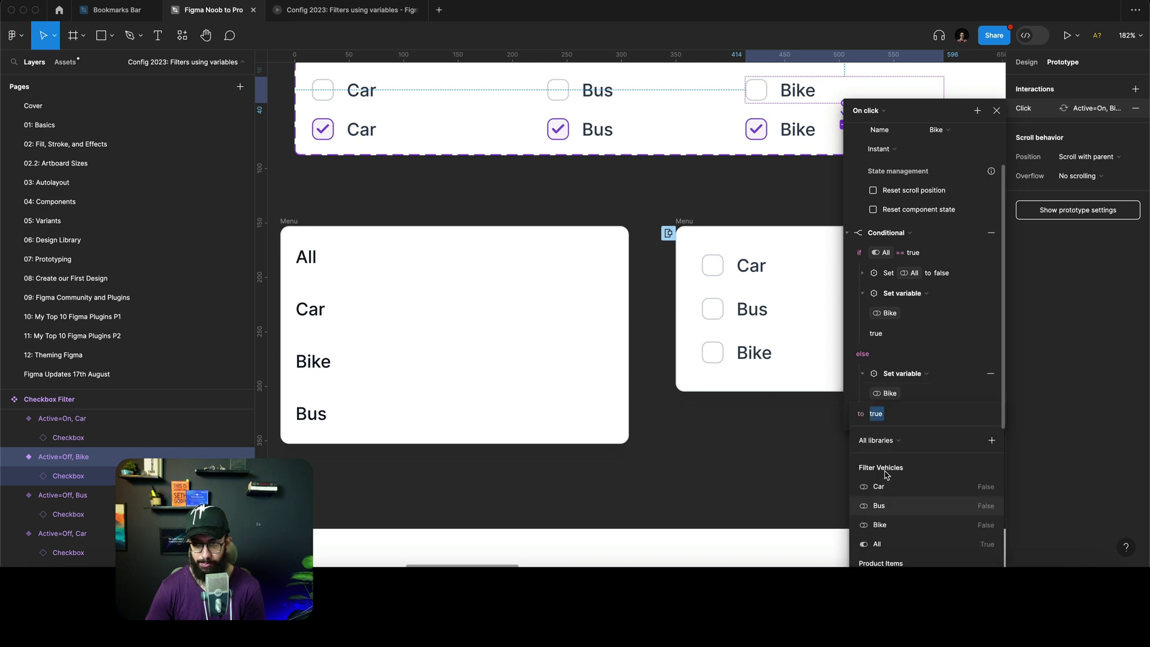
{"action": "left_click", "coordinate": [855, 378]}
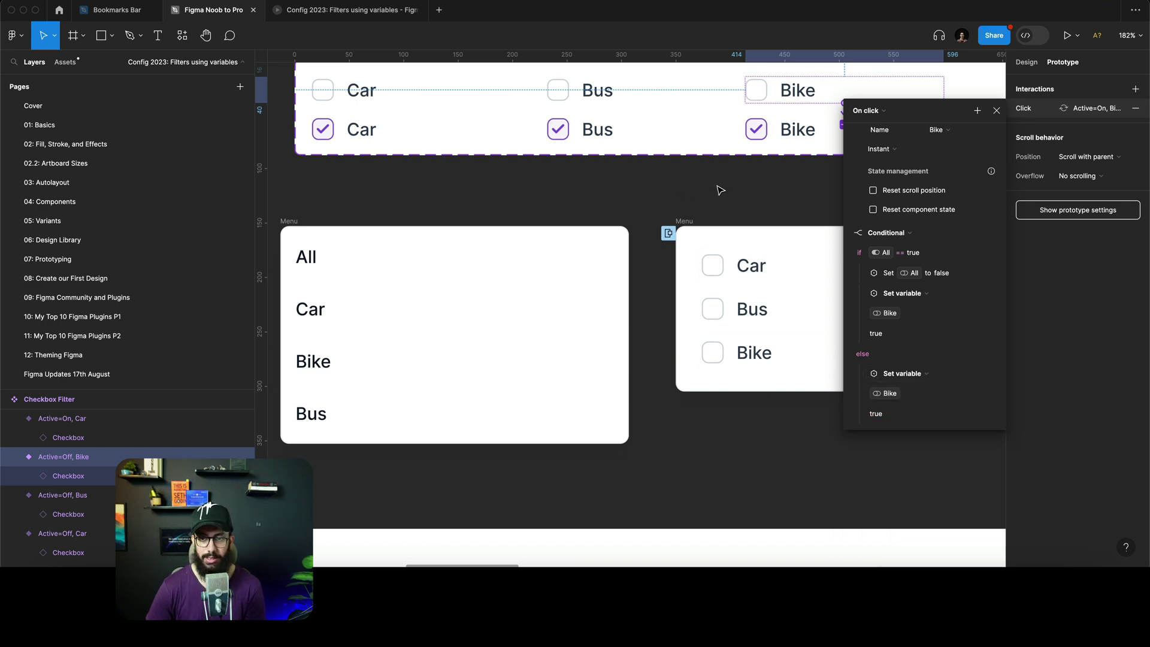
Copy the checked Car variant's click interaction and paste it onto the checked Bus and checked Bike variants
{"action": "scroll", "coordinate": [719, 188], "scroll_direction": "up", "scroll_amount": 3}
{"action": "left_click", "coordinate": [372, 194]}
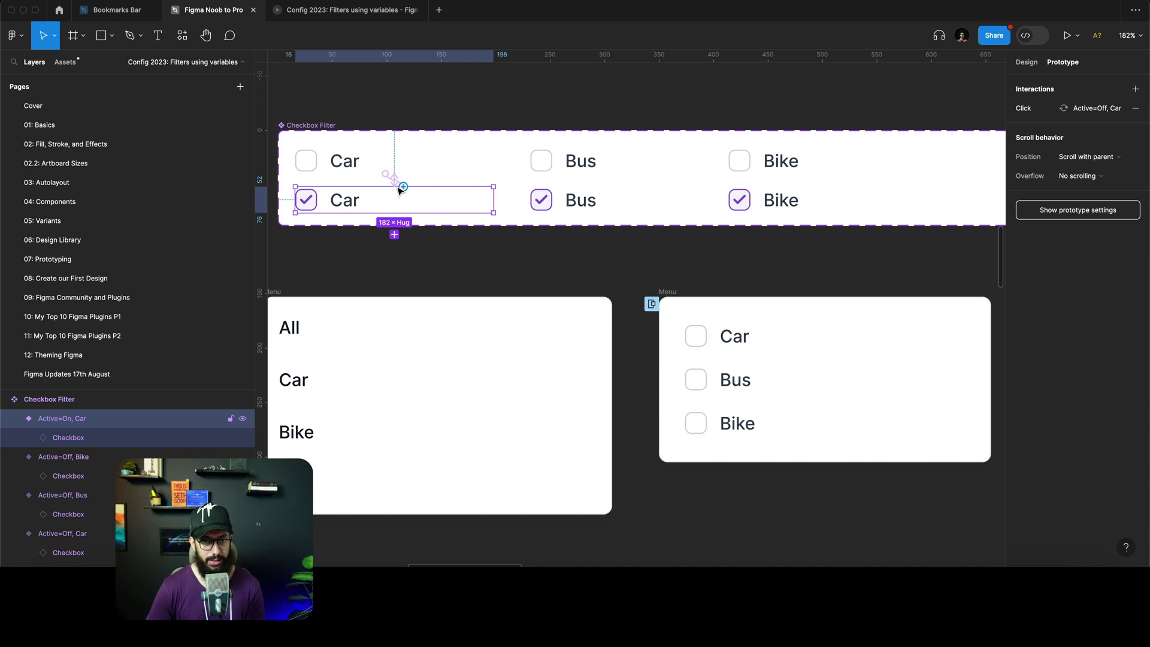
{"action": "left_click", "coordinate": [1014, 112]}
{"action": "key", "text": "super+c"}
{"action": "left_click", "coordinate": [632, 210]}
{"action": "left_click", "coordinate": [803, 205], "text": "shift"}
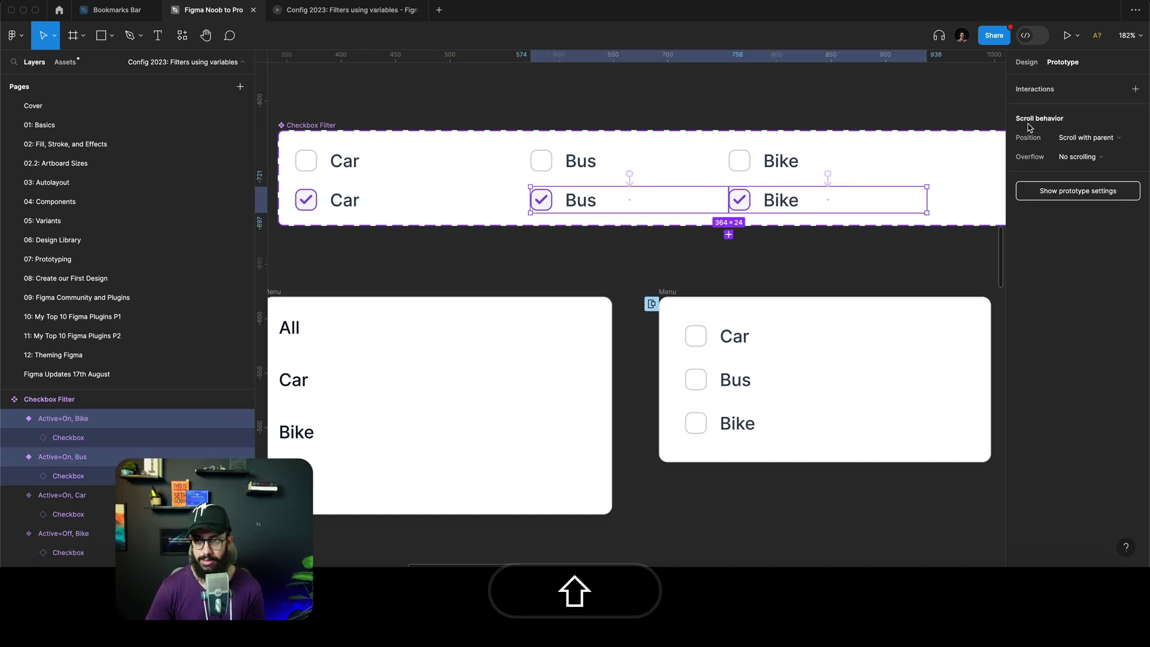
{"action": "key", "text": "shift+super+v"}
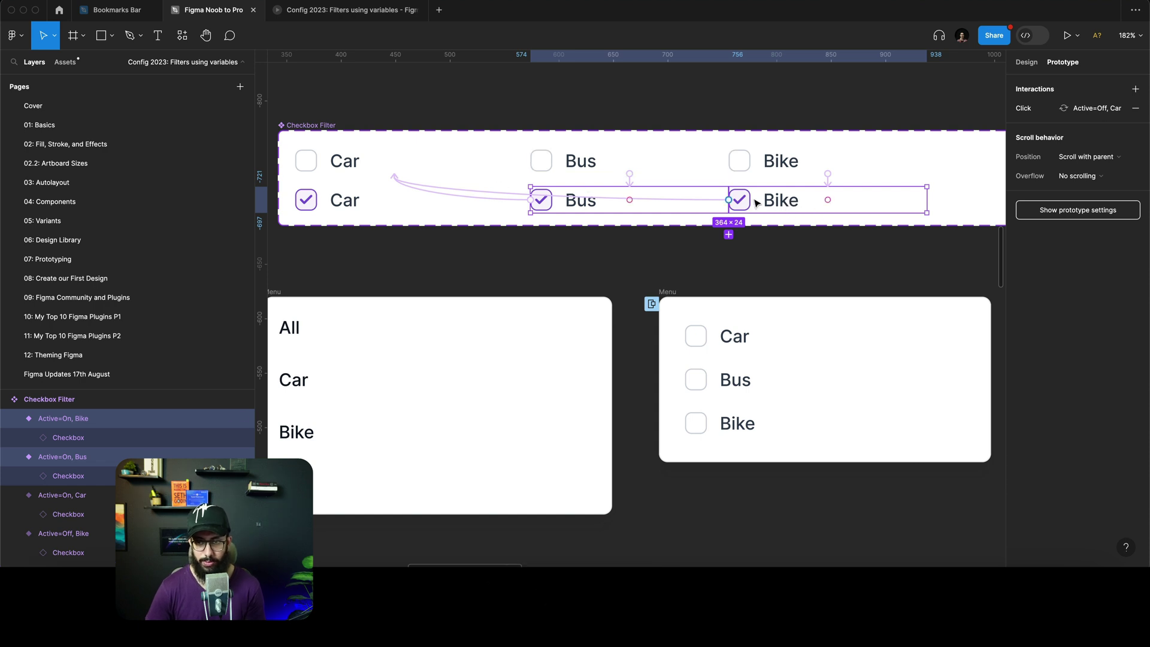
Redirect the pasted click interactions so checked Bike changes to unchecked Bike and checked Bus changes to unchecked Bus
{"action": "left_click_drag", "start_coordinate": [828, 178], "coordinate": [801, 162]}
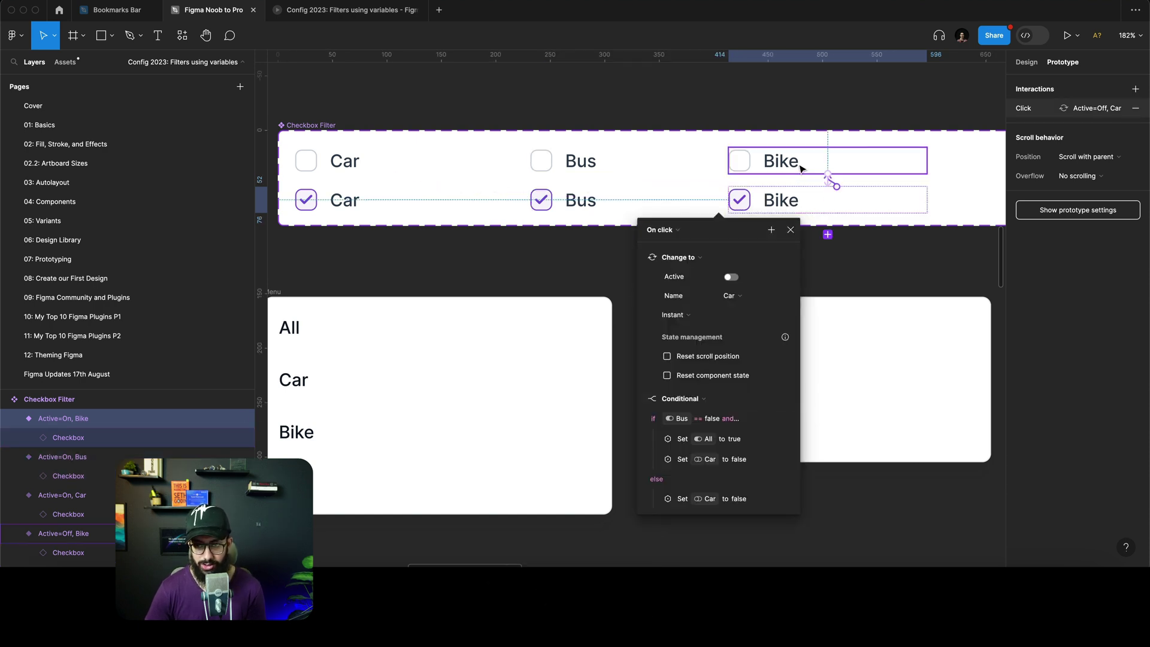
{"action": "left_click", "coordinate": [614, 208]}
{"action": "left_click", "coordinate": [479, 202]}
{"action": "left_click_drag", "start_coordinate": [610, 163], "coordinate": [611, 164]}
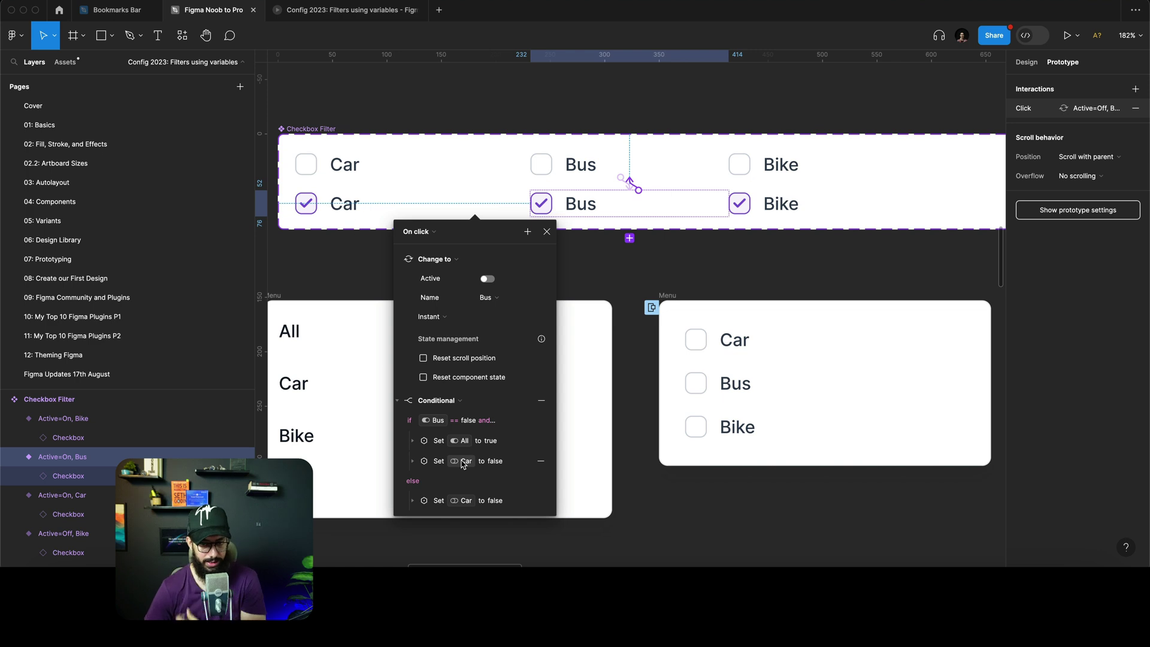
In the checked Bus variant's if branch, replace Car with Bus as the variable set to false
{"action": "left_click", "coordinate": [414, 461]}
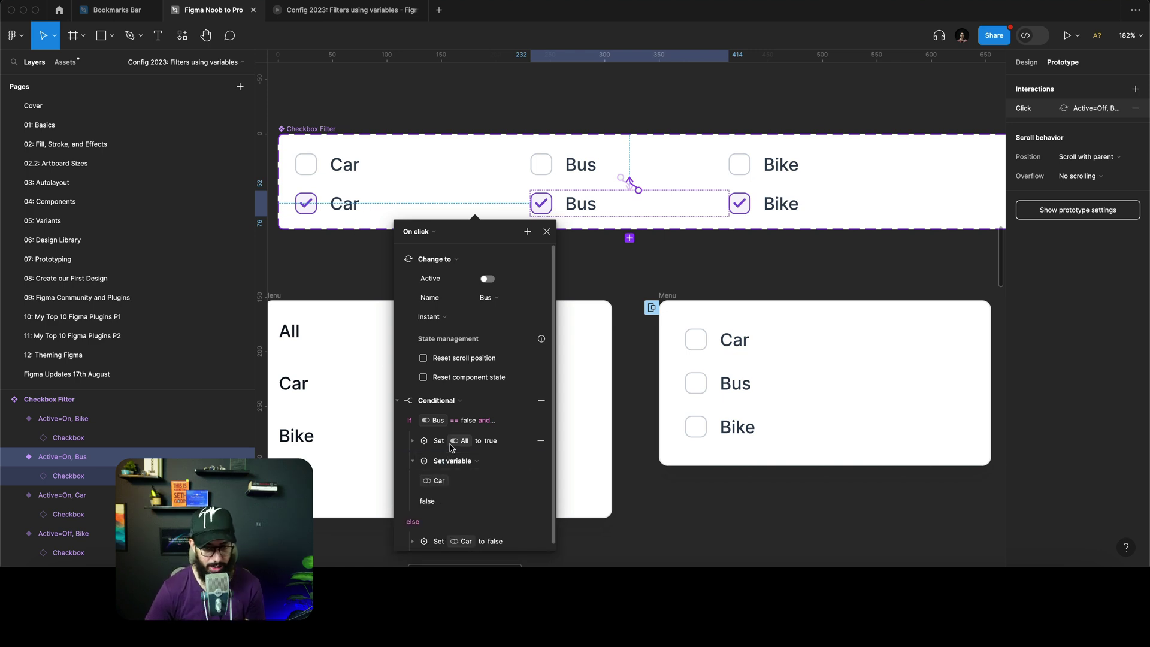
{"action": "left_click", "coordinate": [441, 479]}
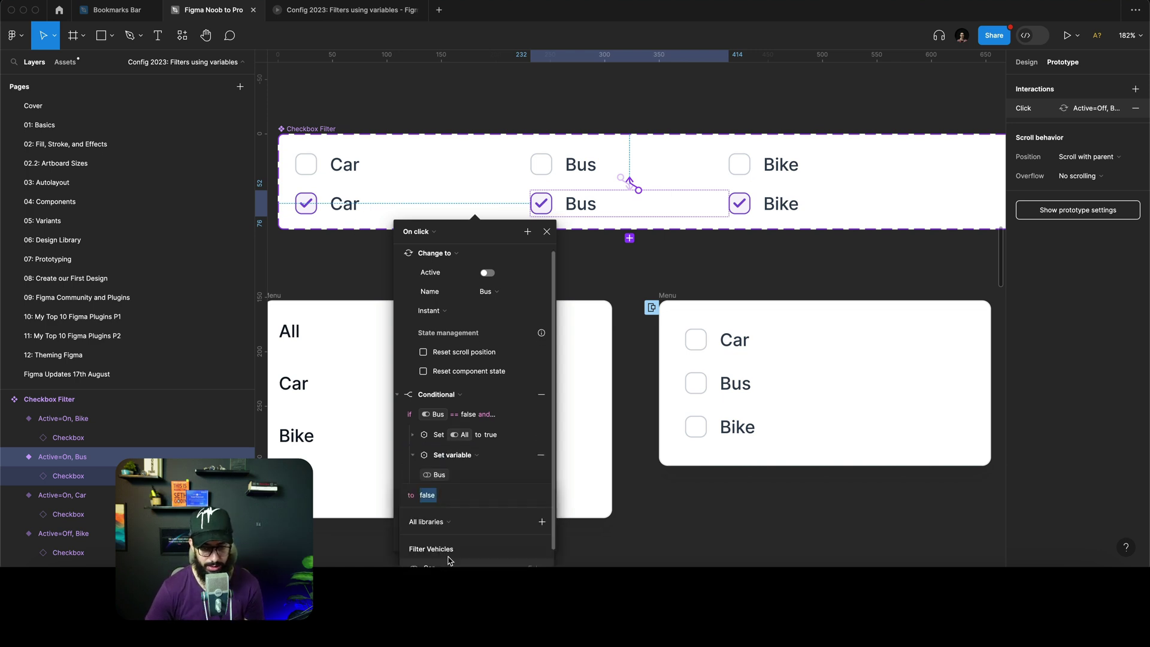
{"action": "left_click", "coordinate": [419, 485]}
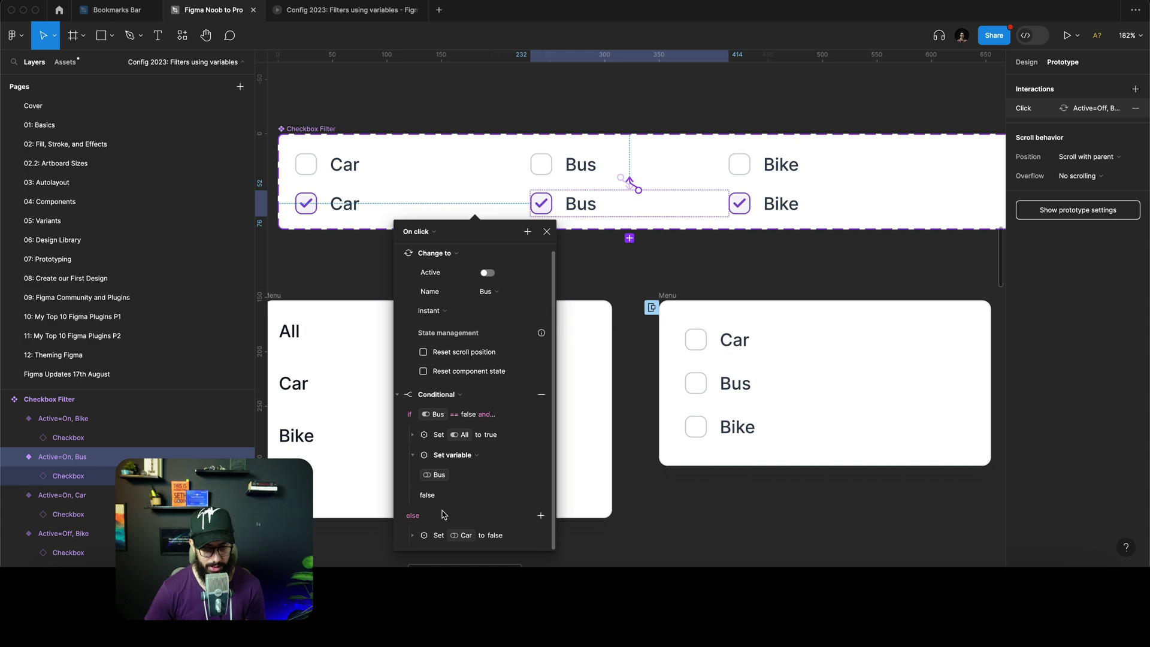
In the checked Bus variant's else branch, replace Car with Bus as the variable set to false
{"action": "left_click", "coordinate": [412, 534]}
{"action": "left_click", "coordinate": [457, 514]}
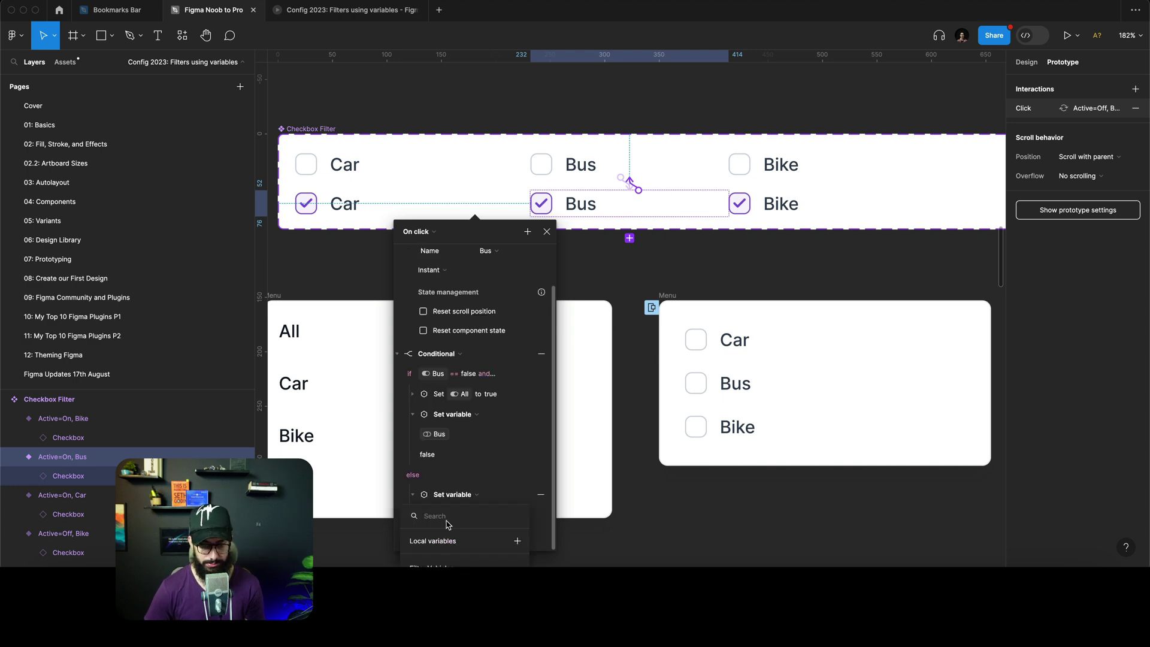
{"action": "left_click", "coordinate": [495, 233]}
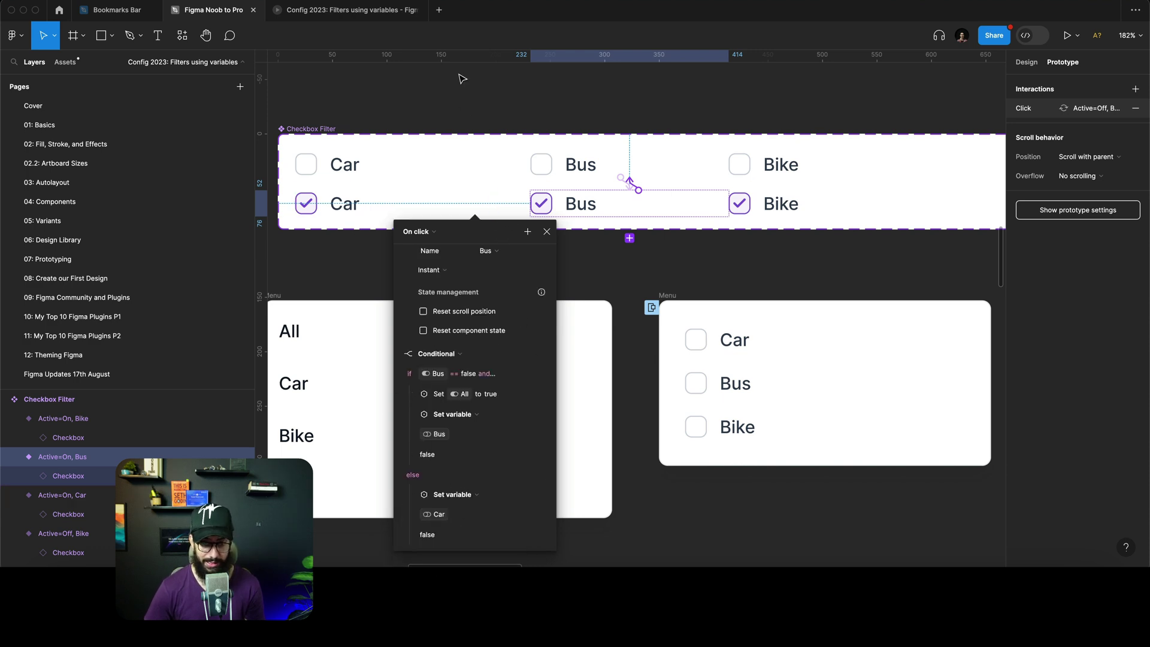
{"action": "left_click_drag", "start_coordinate": [457, 231], "coordinate": [433, 88]}
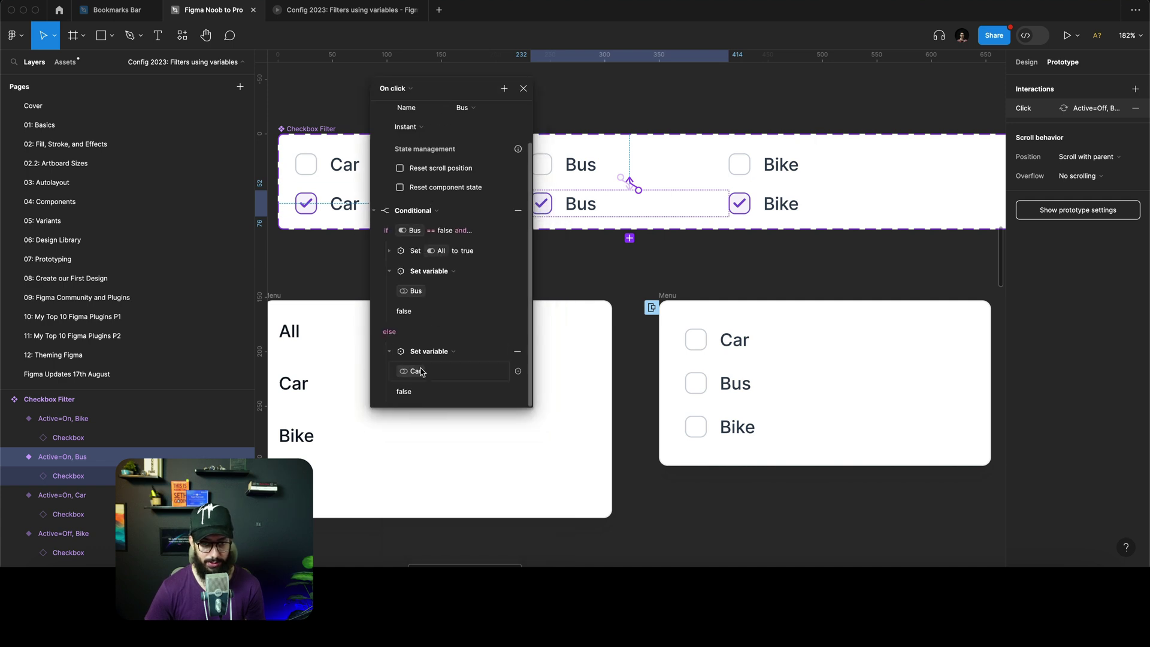
{"action": "left_click", "coordinate": [422, 371]}
{"action": "left_click", "coordinate": [419, 457]}
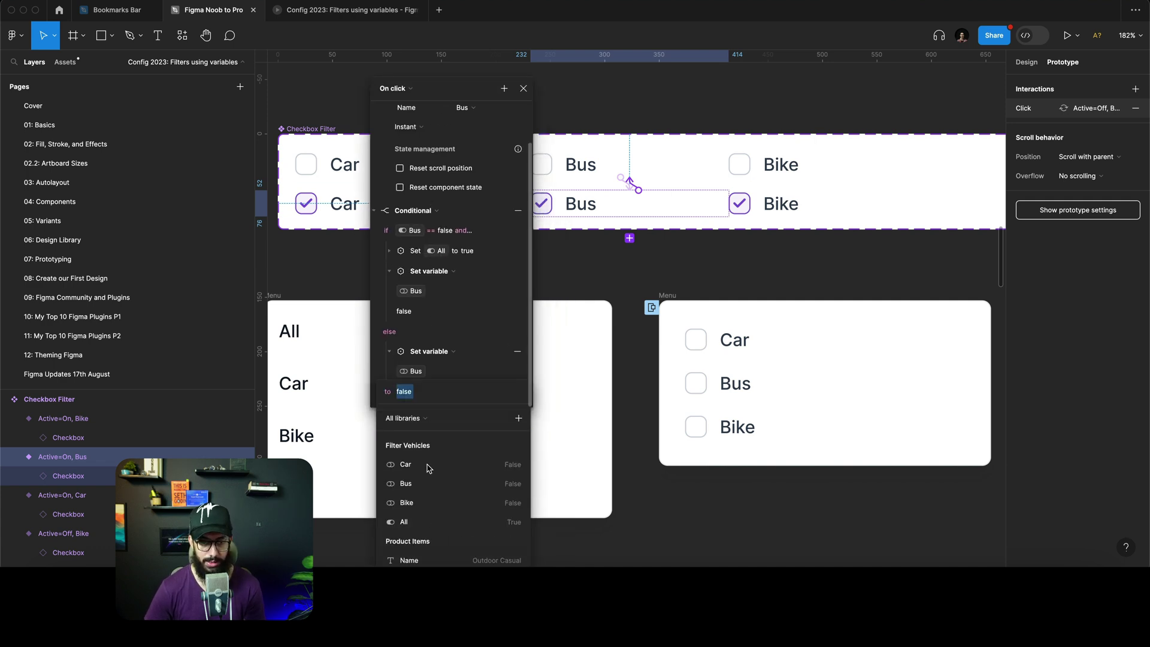
{"action": "left_click", "coordinate": [387, 381]}
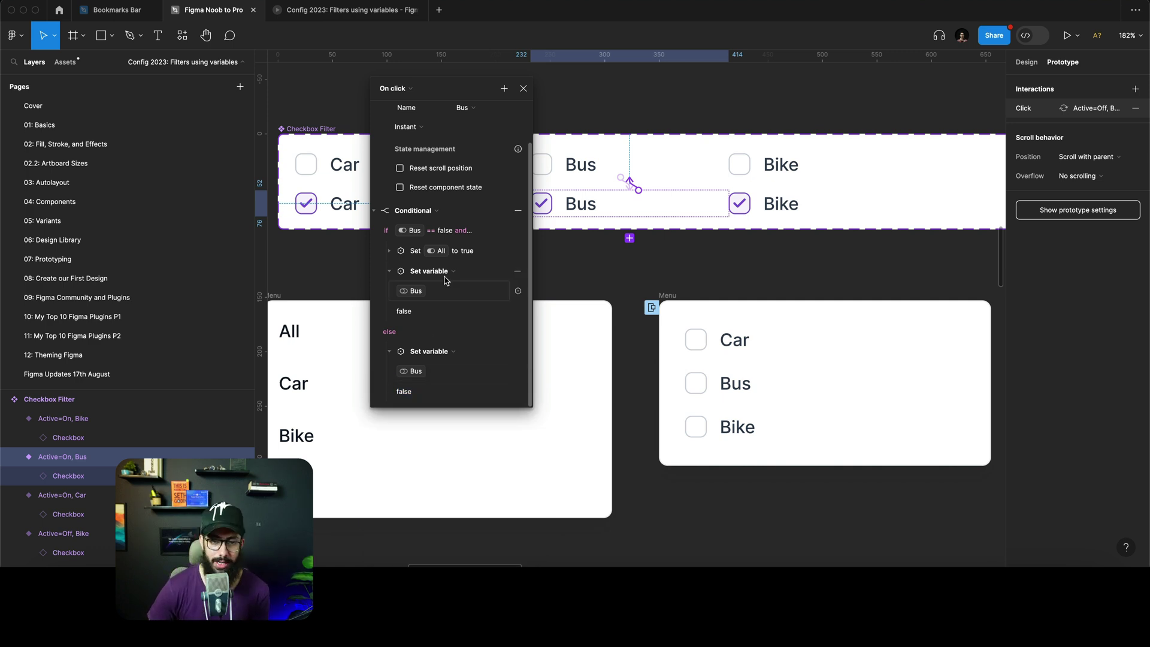
Rewrite the checked Bus variant's if condition as Car == false and Bike == false
{"action": "left_click", "coordinate": [401, 232]}
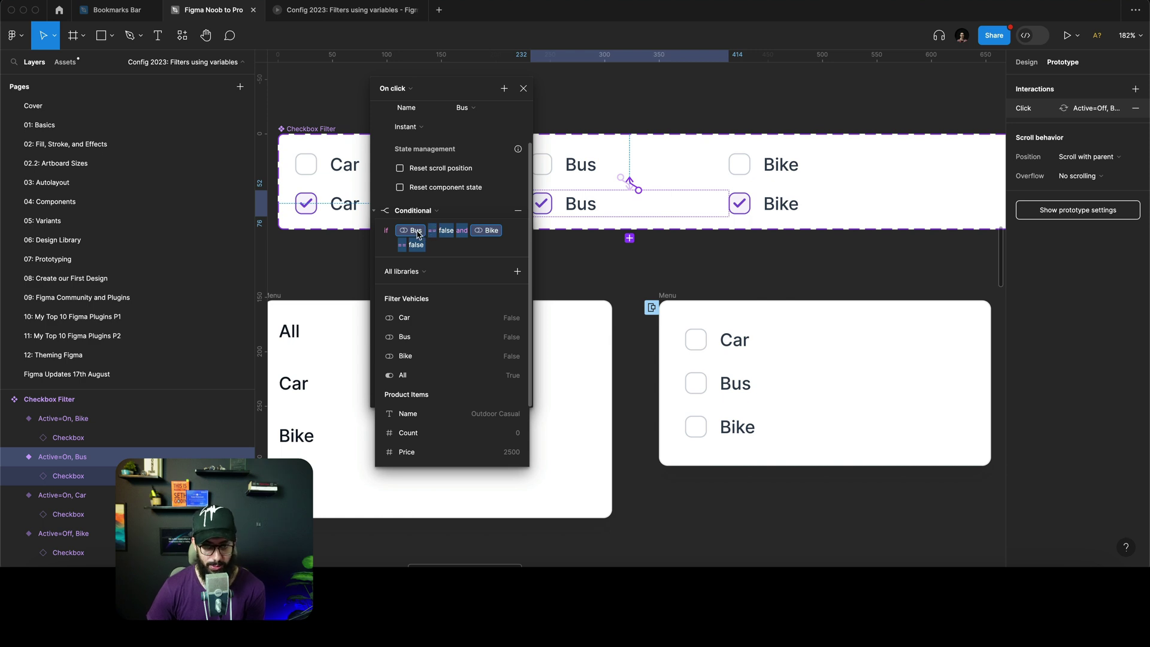
{"action": "left_click", "coordinate": [415, 232]}
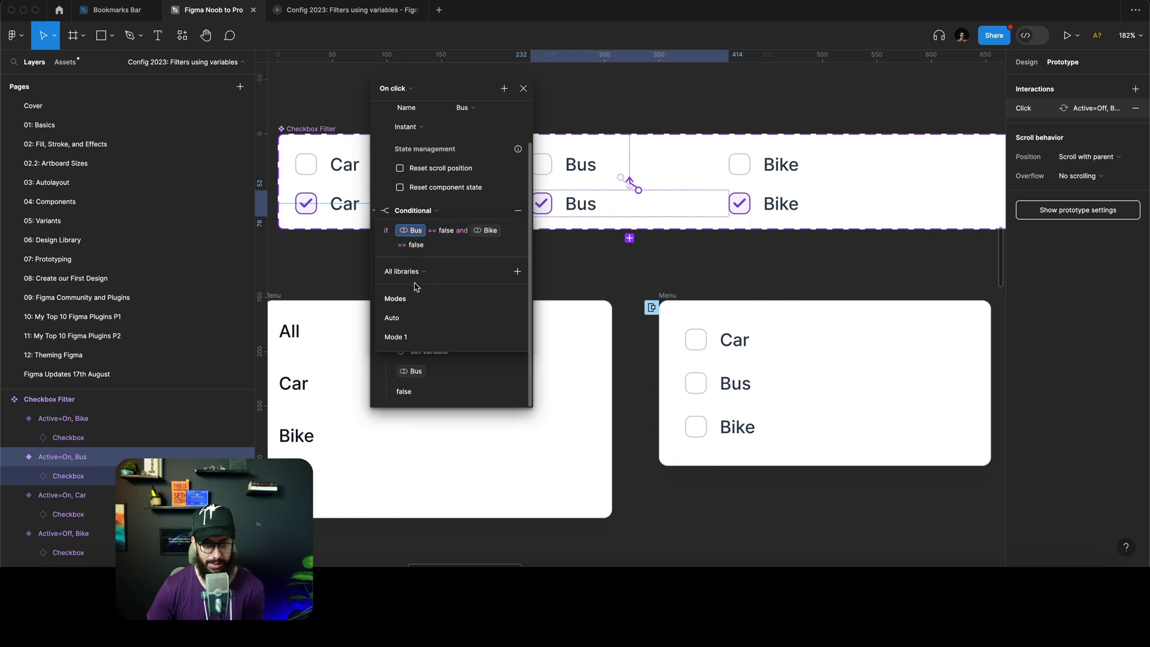
{"action": "left_click", "coordinate": [429, 231]}
{"action": "key", "text": "BackSpace"}
{"action": "key", "text": "BackSpace"}
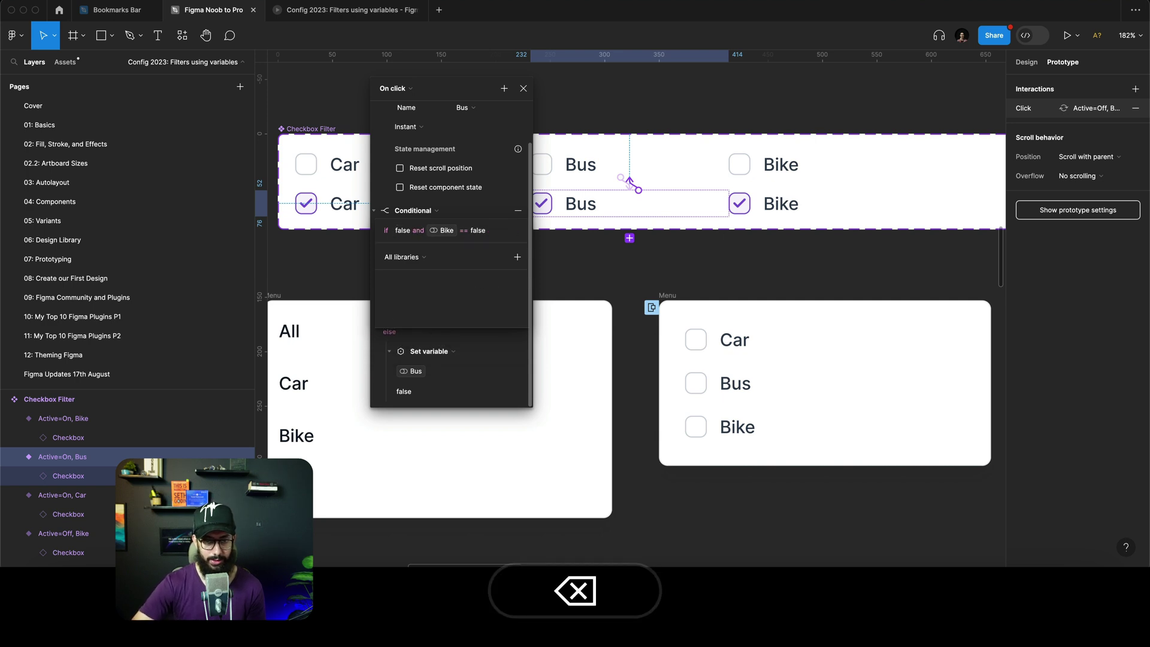
{"action": "type", "text": "car"}
{"action": "left_click", "coordinate": [432, 304]}
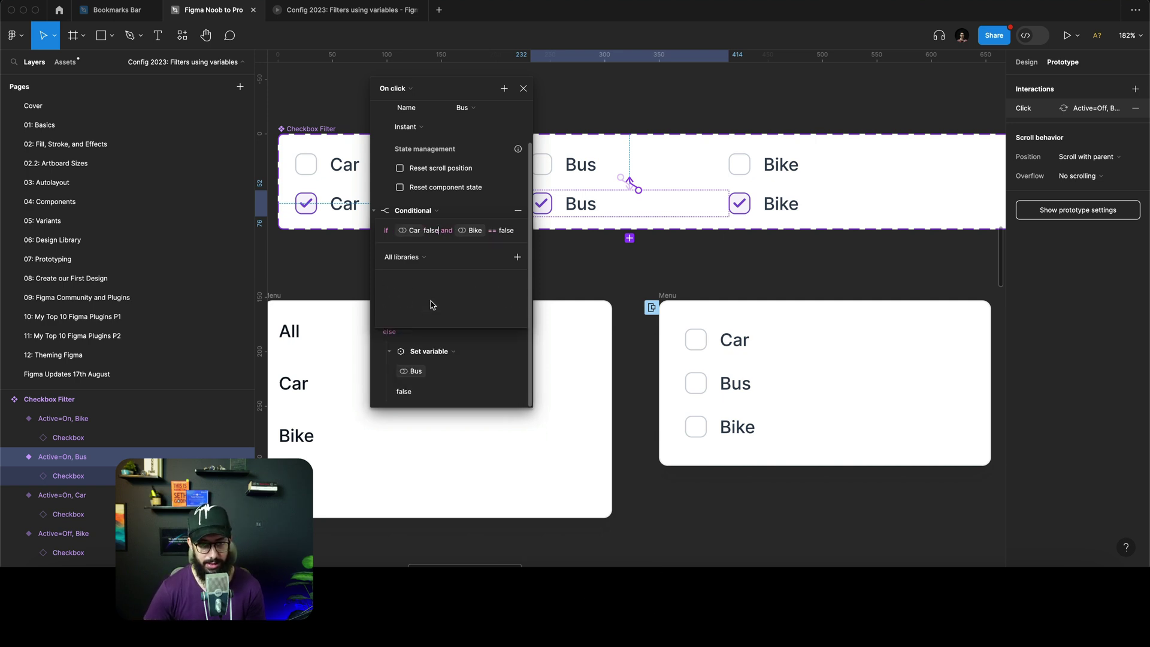
{"action": "key", "text": "BackSpace"}
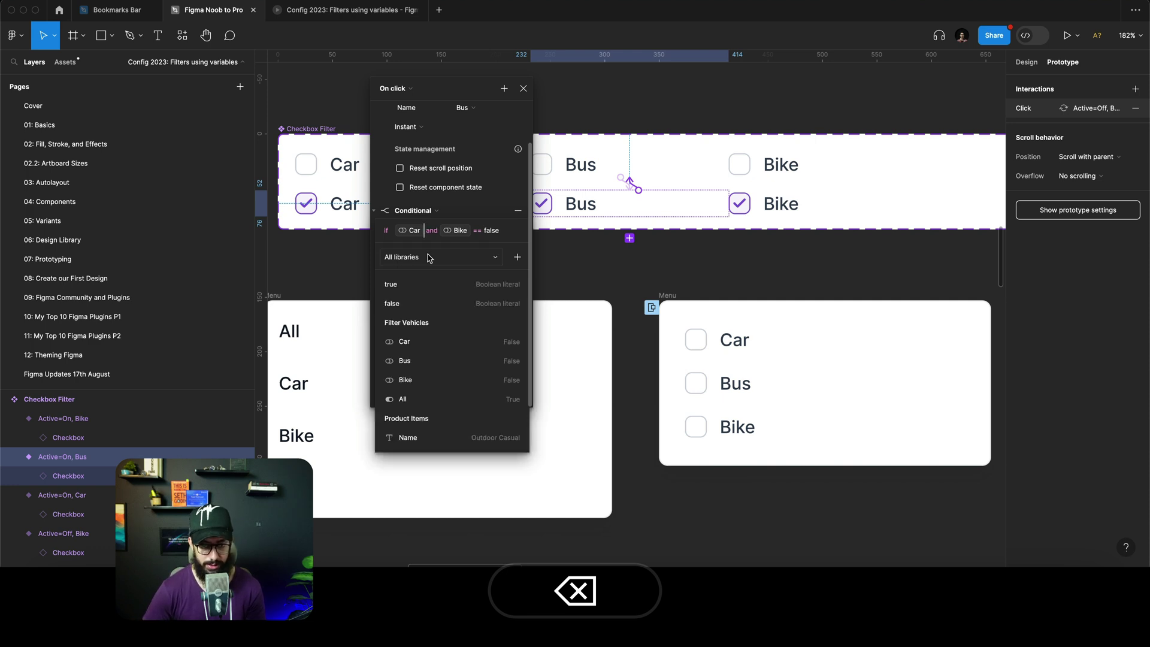
{"action": "type", "text": "+"}
{"action": "key", "text": "shift+BackSpace"}
{"action": "type", "text": "=="}
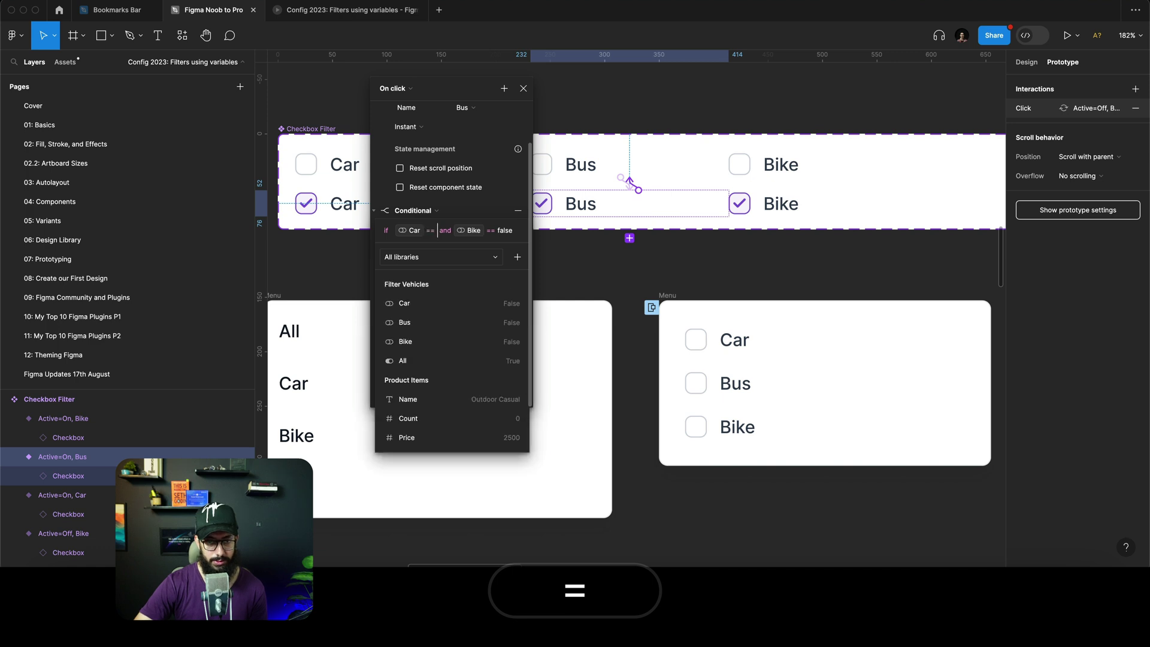
{"action": "key", "text": "BackSpace"}
{"action": "type", "text": "false"}
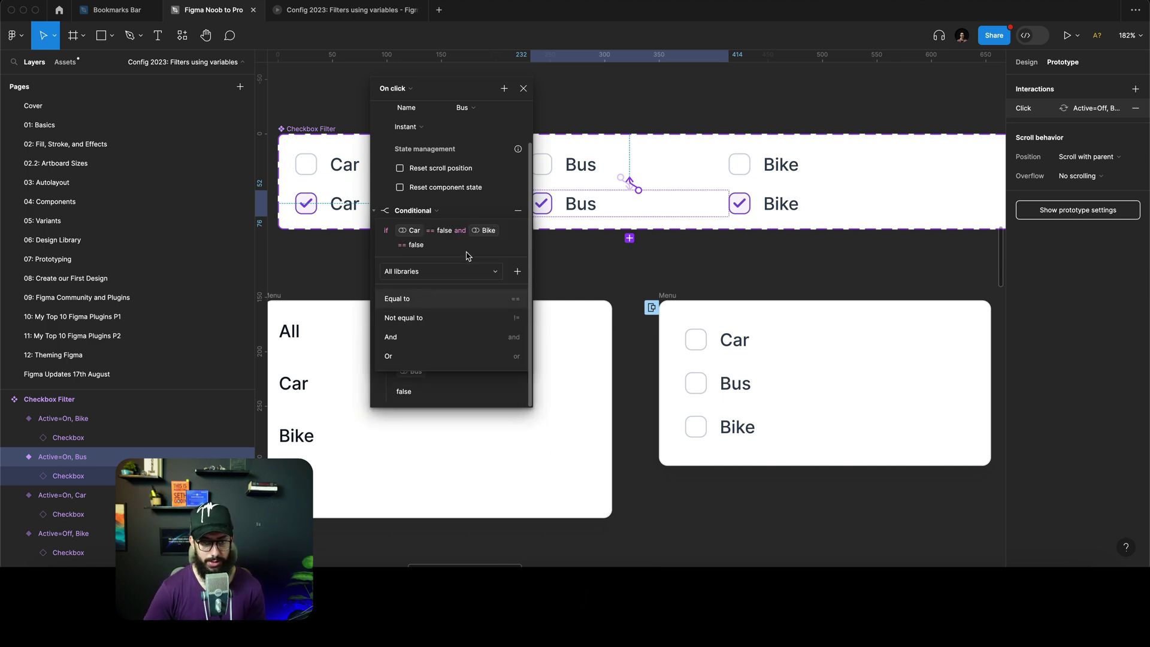
{"action": "left_click", "coordinate": [482, 242]}
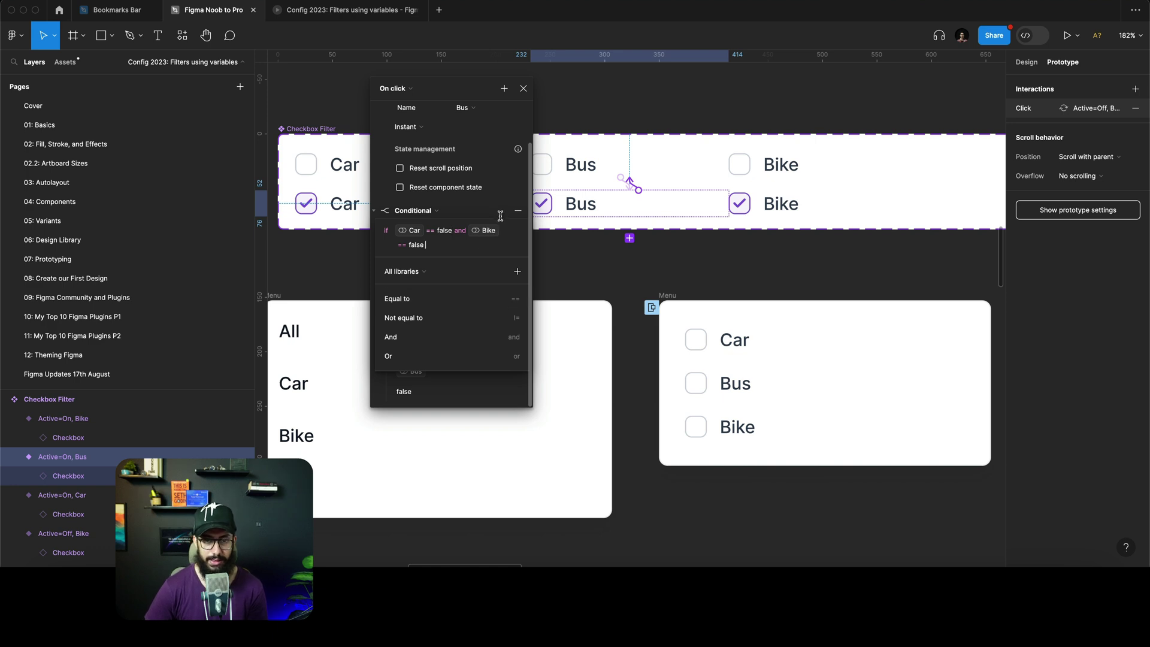
Open the checked Bike variant's click interaction and change its if condition to Bus == false and Car == false
{"action": "left_click", "coordinate": [815, 206]}
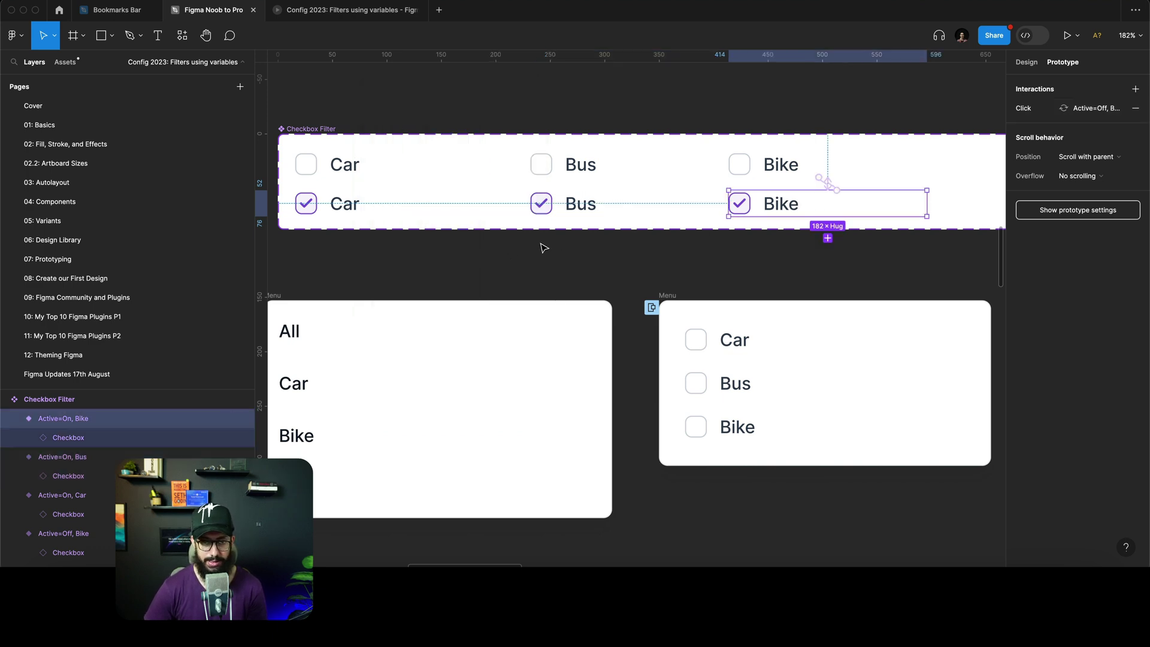
{"action": "left_click", "coordinate": [1107, 110]}
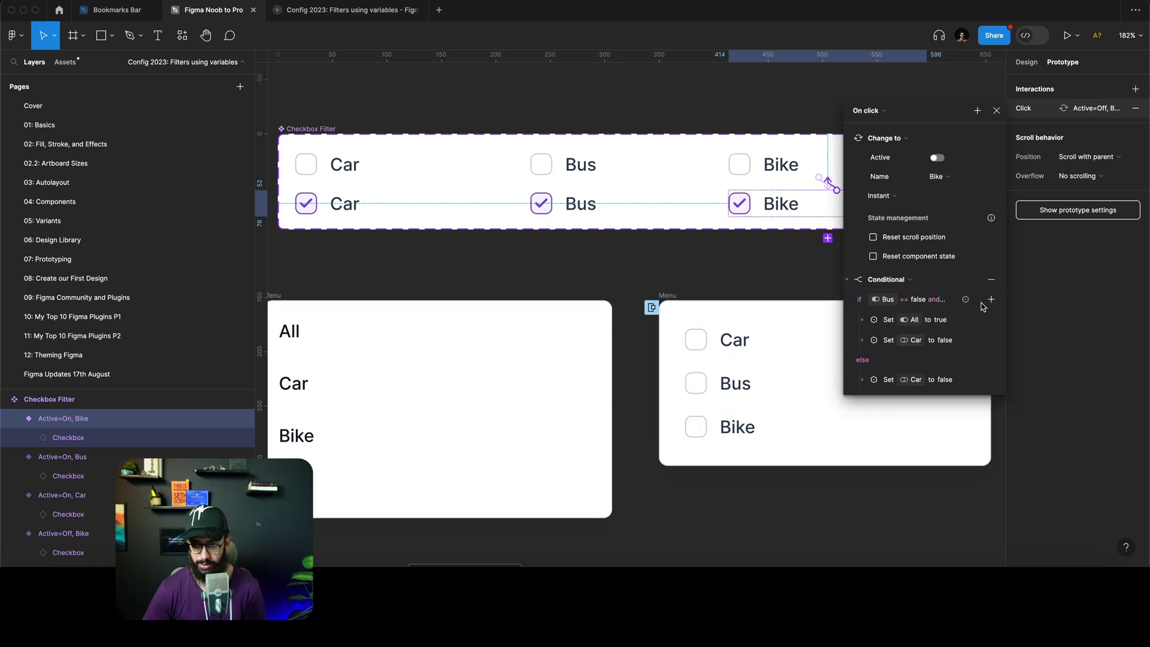
{"action": "left_click", "coordinate": [949, 299]}
{"action": "left_click", "coordinate": [964, 308]}
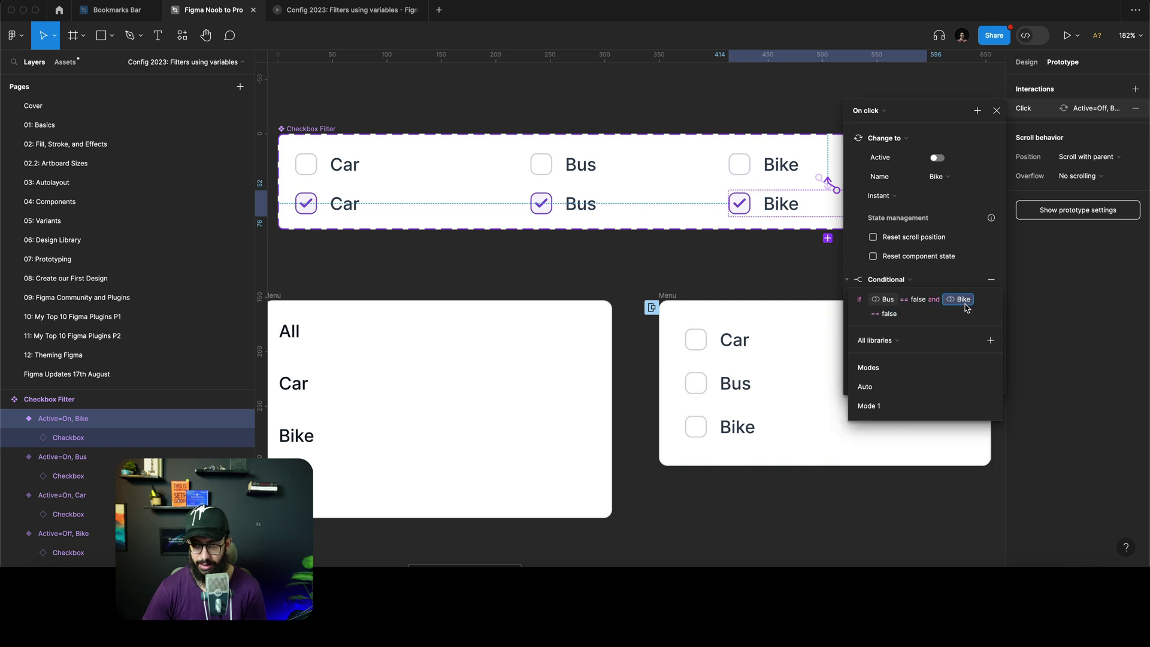
{"action": "key", "text": "Left"}
{"action": "key", "text": "Right"}
{"action": "key", "text": "alt+shift+Left"}
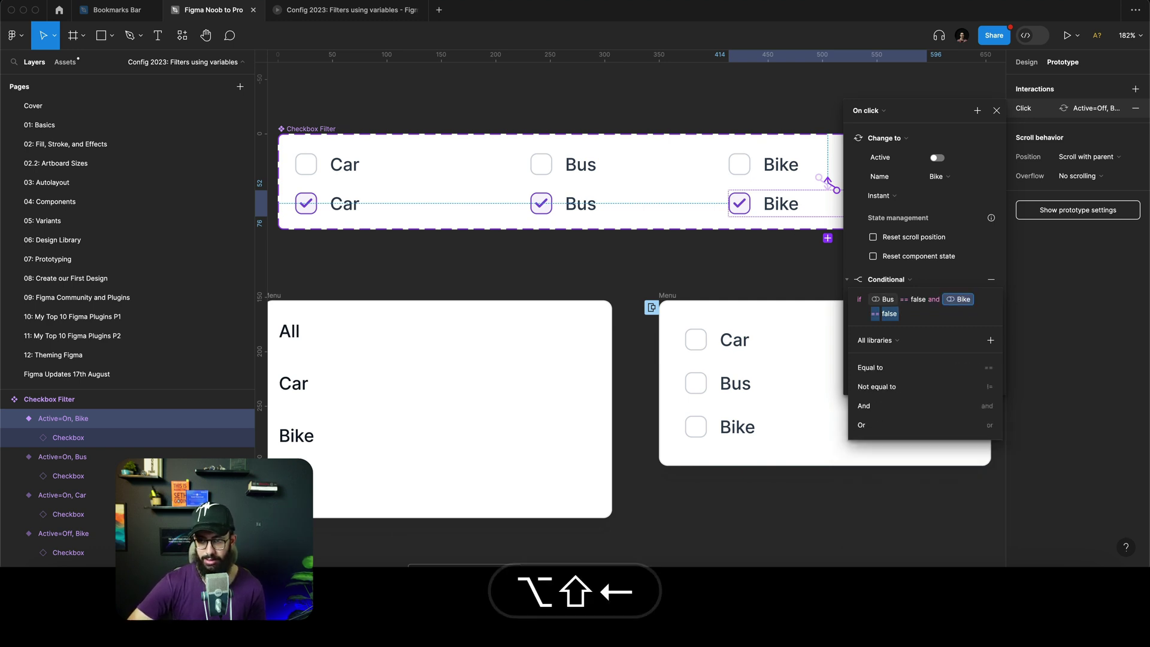
{"action": "type", "text": "car"}
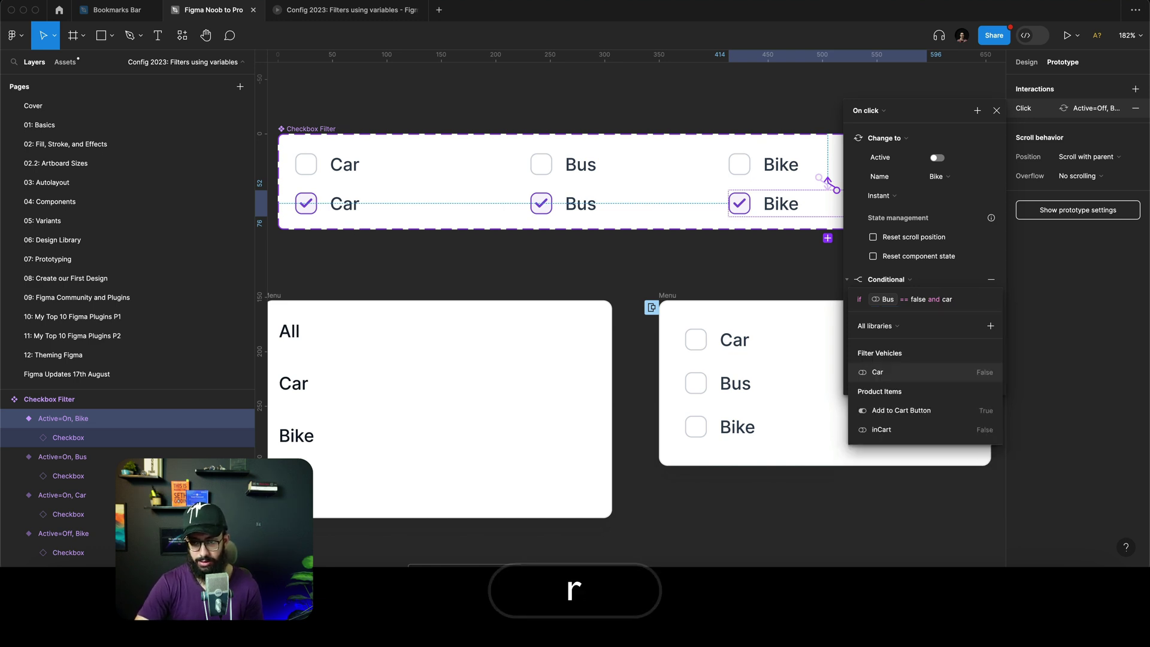
{"action": "key", "text": "Return"}
{"action": "type", "text": "== "}
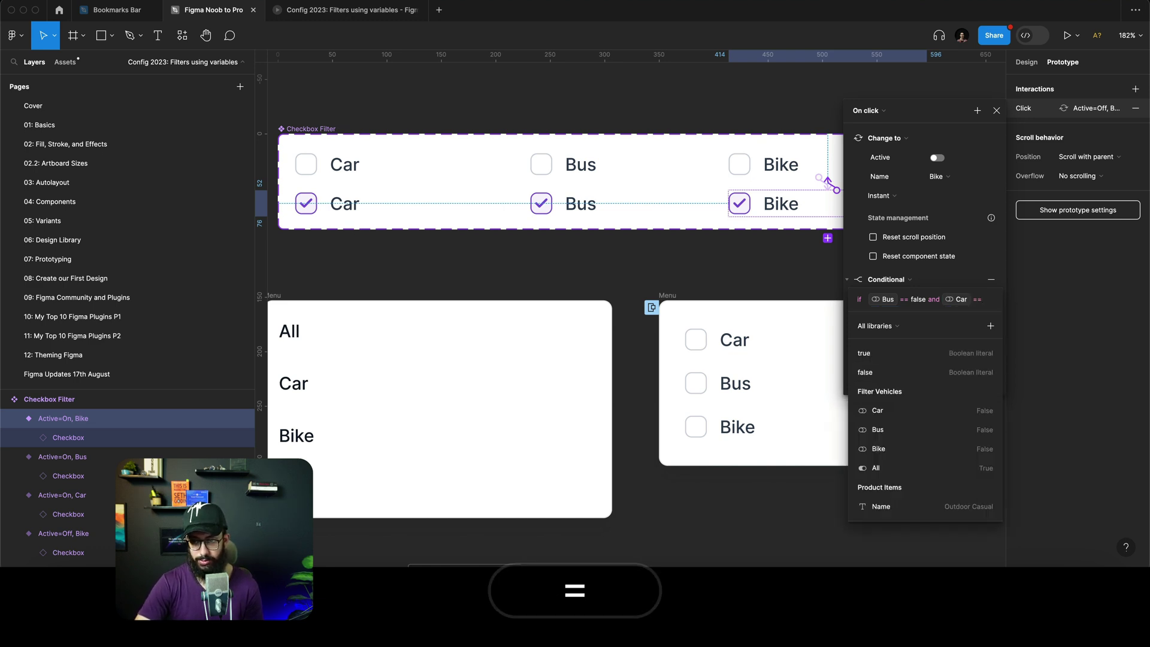
{"action": "type", "text": "false"}
{"action": "key", "text": "Return"}
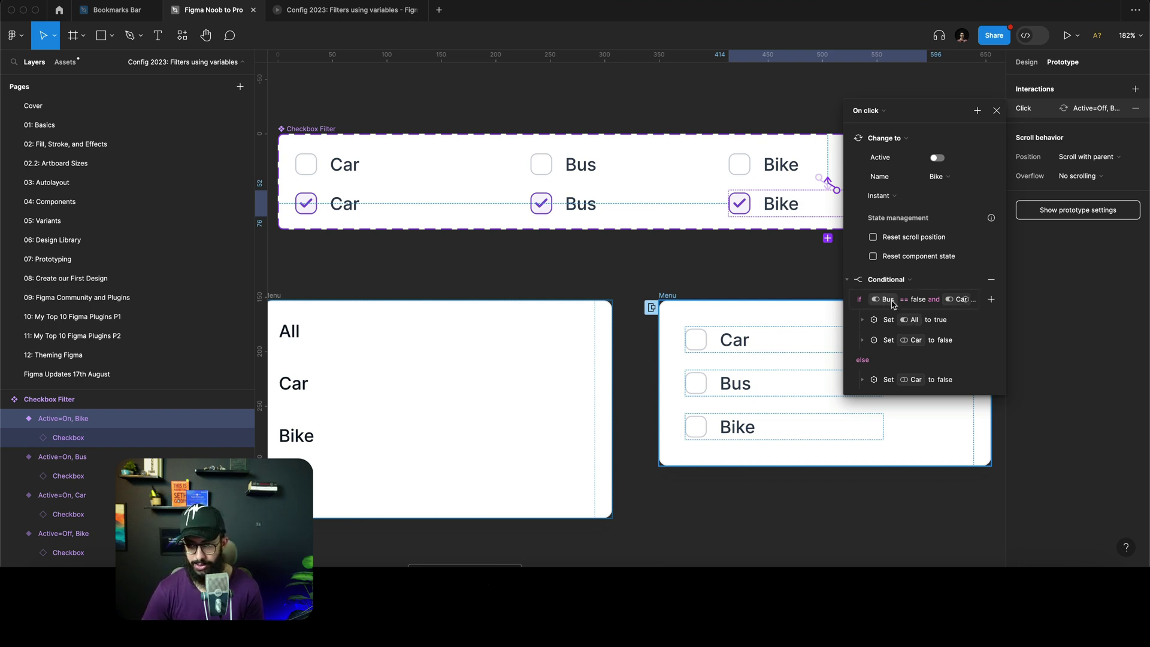
In the checked Bike variant's if branch, replace Car with Bike as the variable set to false
{"action": "scroll", "coordinate": [915, 346], "scroll_direction": "right", "scroll_amount": 2}
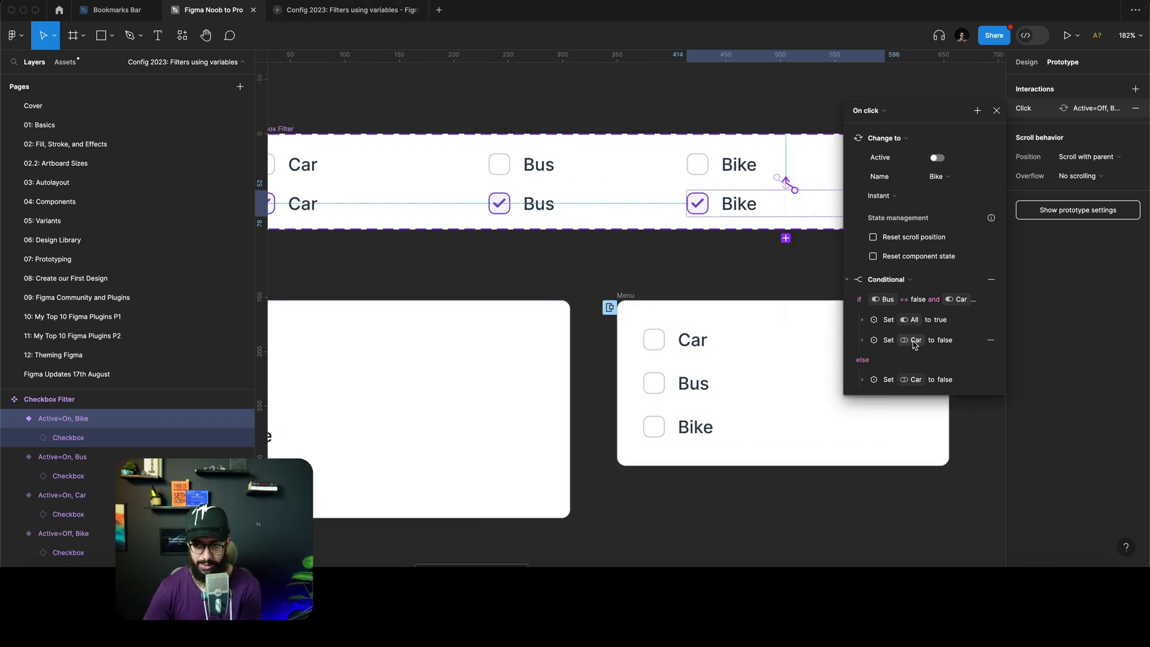
{"action": "left_click", "coordinate": [863, 340]}
{"action": "left_click", "coordinate": [879, 355]}
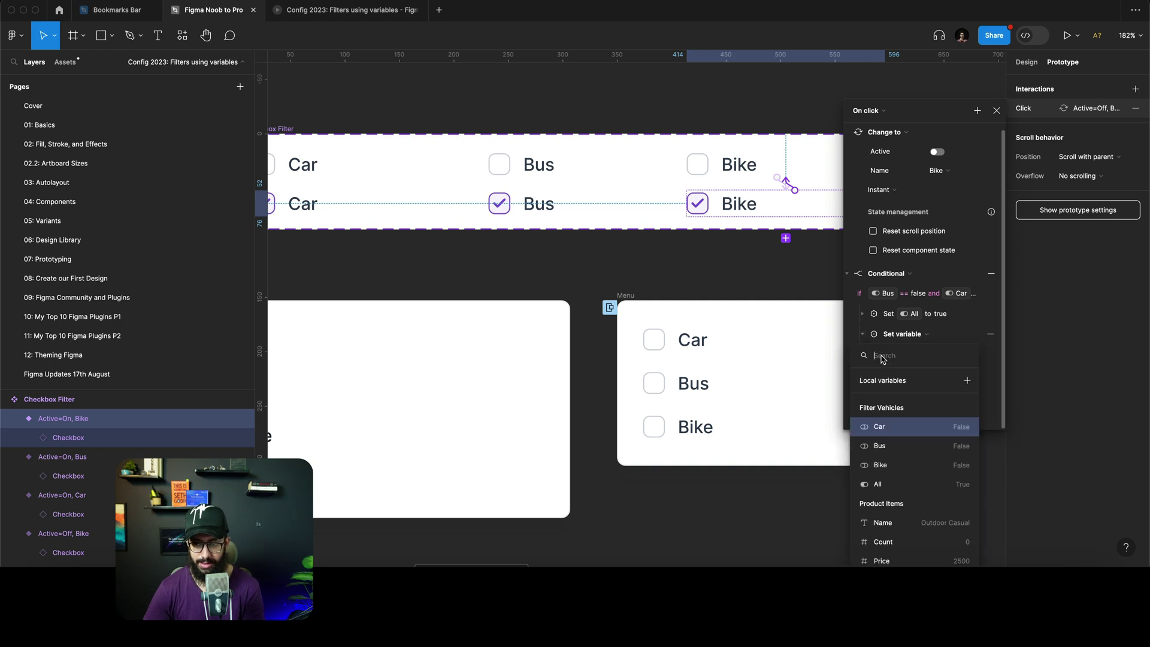
{"action": "left_click", "coordinate": [895, 466]}
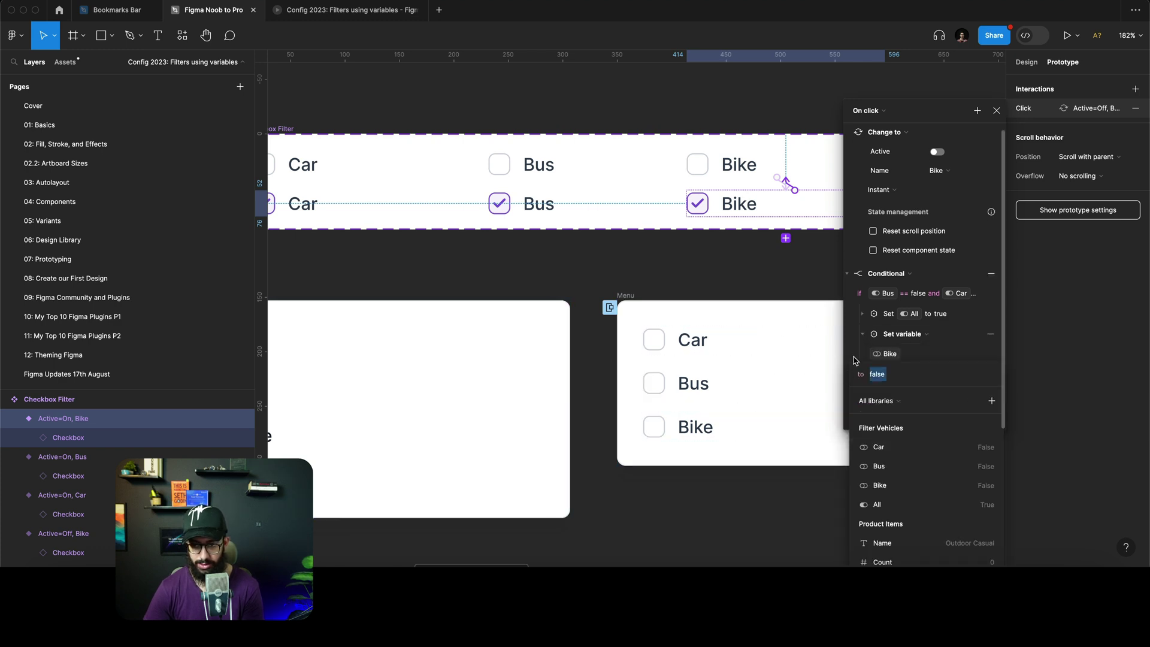
In the checked Bike variant's else branch, replace Car with Bike as the variable set to false
{"action": "left_click", "coordinate": [863, 415]}
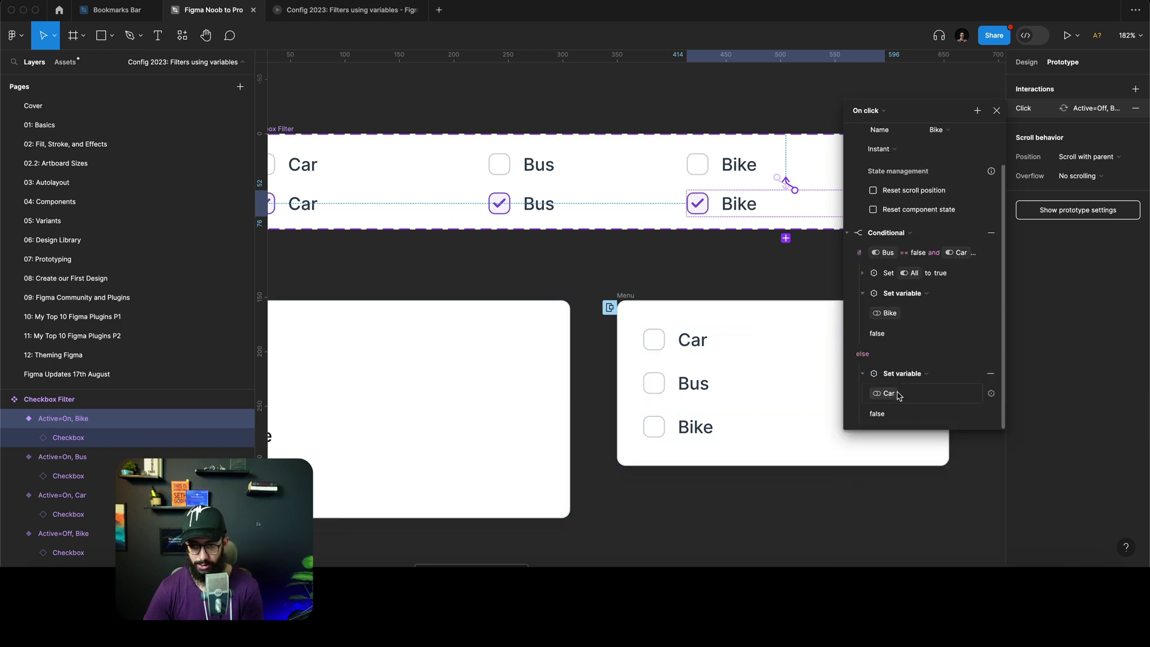
{"action": "left_click", "coordinate": [900, 396]}
{"action": "left_click", "coordinate": [891, 510]}
Switch to the prototype preview, open the Filter items dropdown and check Car, Bus and Bike to test the filter
{"action": "key", "text": "ctrl+Tab"}
{"action": "left_click", "coordinate": [617, 99]}
{"action": "left_click", "coordinate": [620, 131]}
{"action": "left_click", "coordinate": [617, 162]}
{"action": "left_click", "coordinate": [616, 187]}
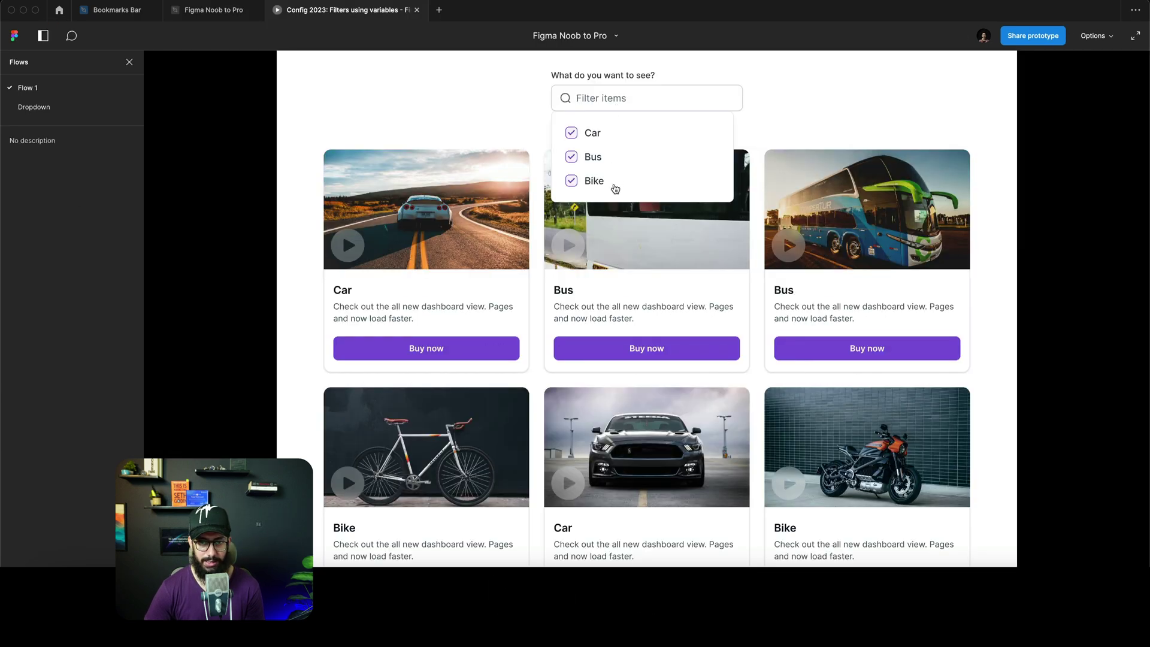
Uncheck Bike, Bus and Car in the preview's filter dropdown to test clearing the filters
{"action": "left_click", "coordinate": [617, 187]}
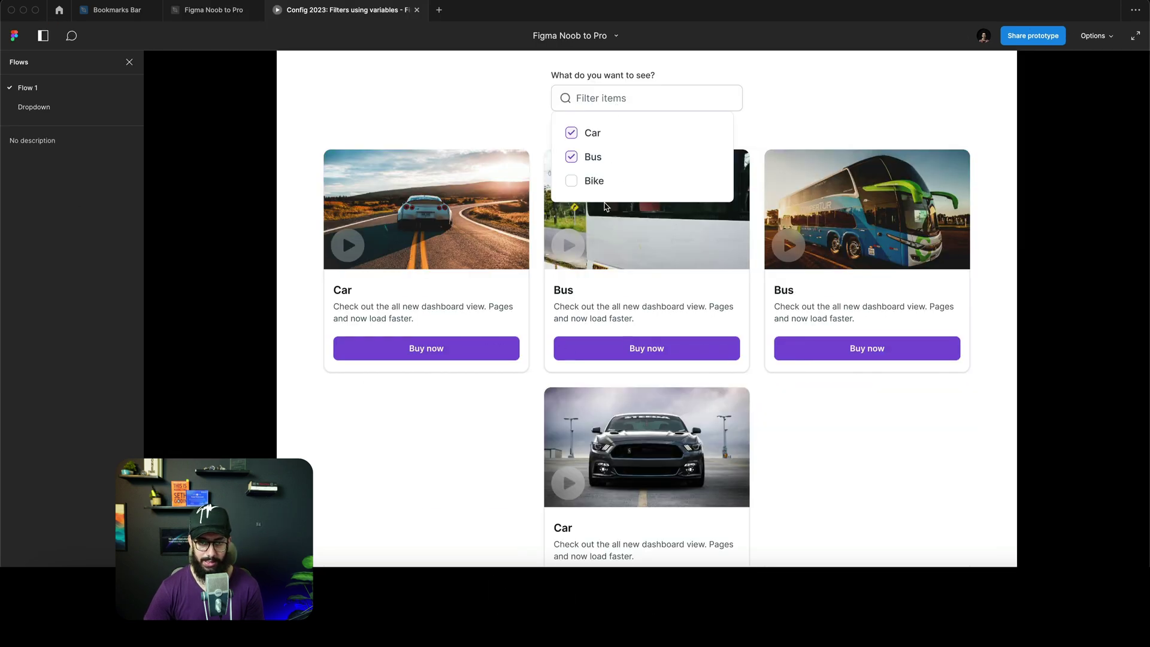
{"action": "left_click", "coordinate": [607, 160]}
{"action": "left_click", "coordinate": [607, 138]}
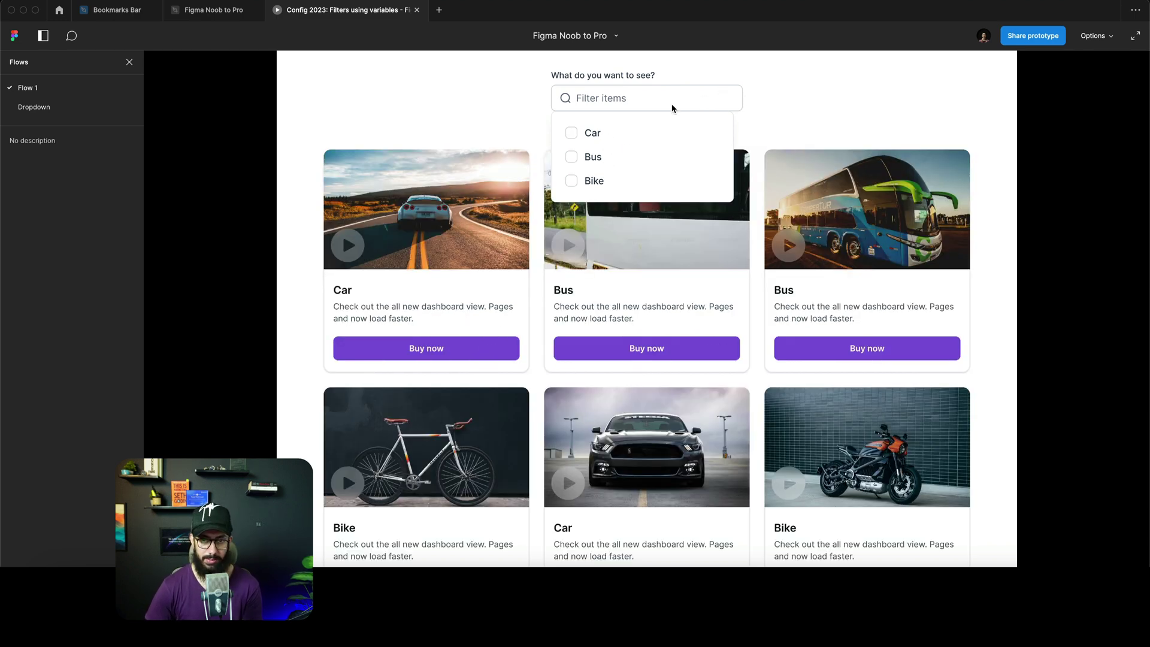
Check Bike and Car in the preview's filter dropdown, toggle Bike, and restart the prototype
{"action": "left_click", "coordinate": [592, 181]}
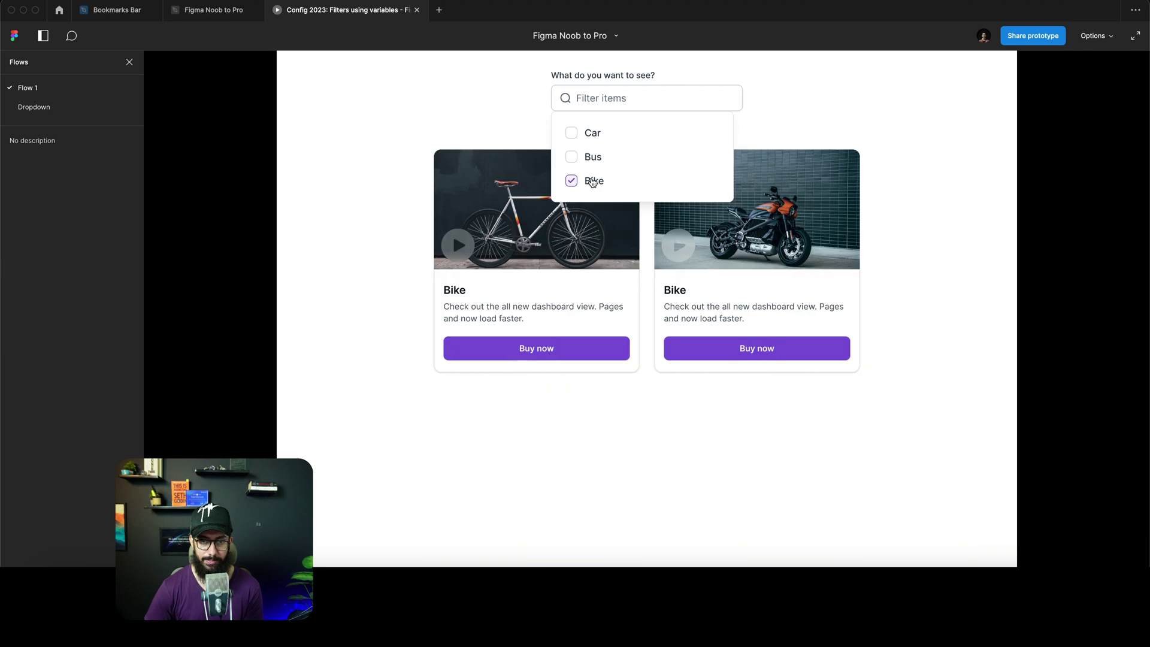
{"action": "left_click", "coordinate": [592, 132]}
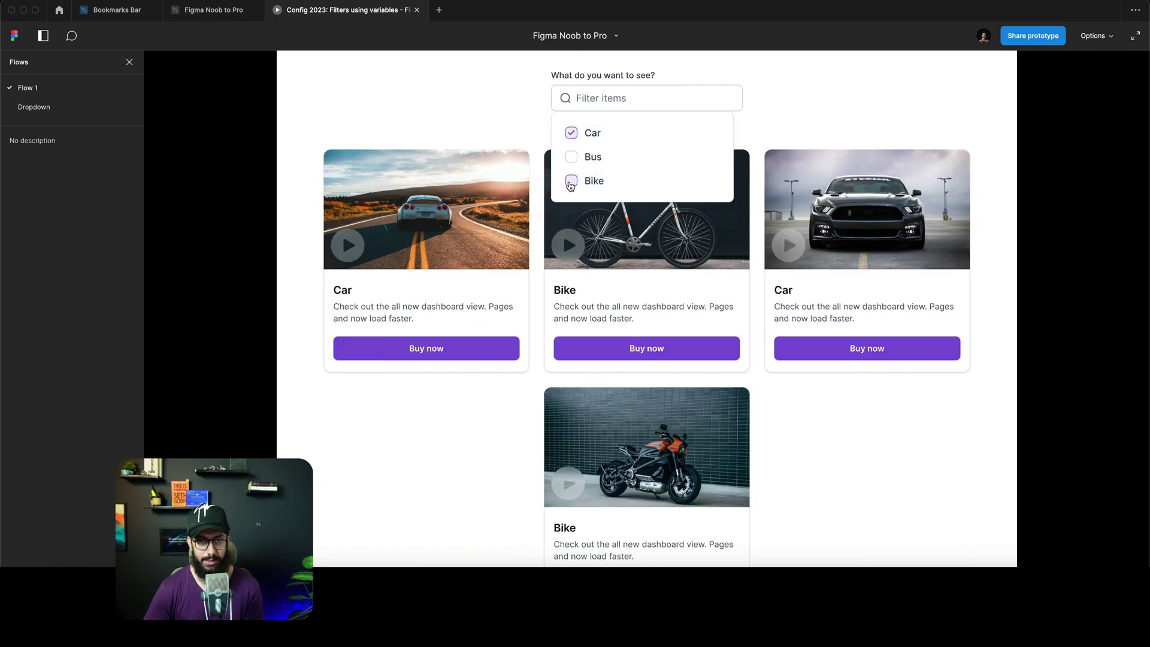
{"action": "left_click", "coordinate": [631, 185]}
{"action": "left_click", "coordinate": [631, 185]}
{"action": "key", "text": "r"}
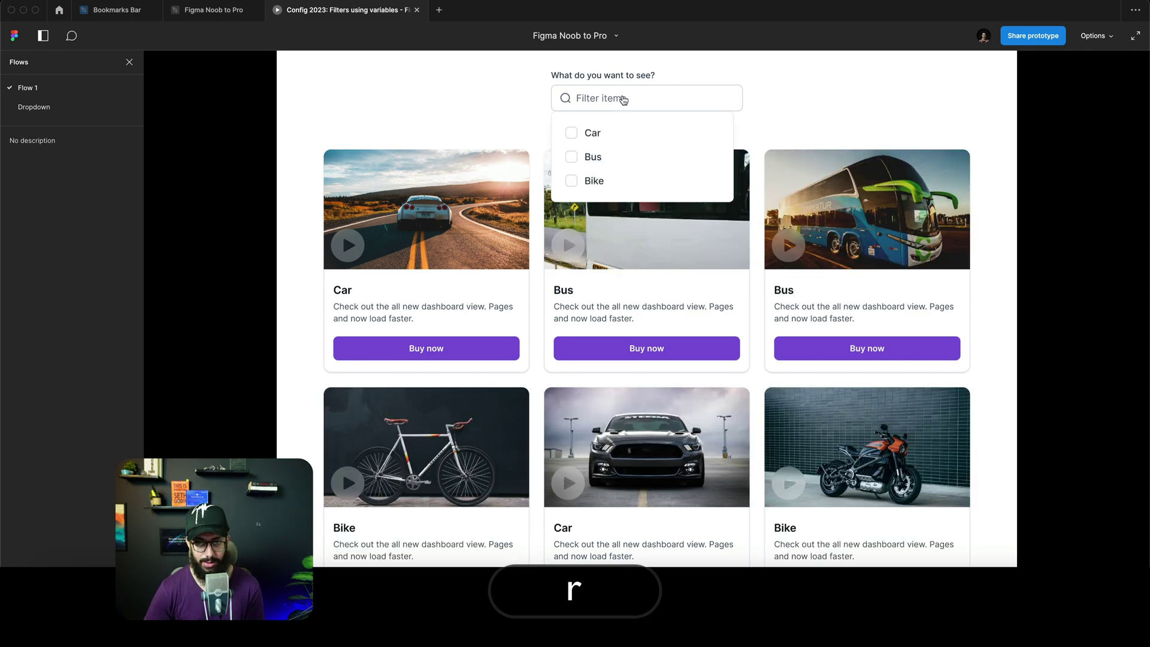
Check Car and Bike in the restarted prototype and uncheck Bike again to test combined filtering
{"action": "left_click", "coordinate": [617, 138]}
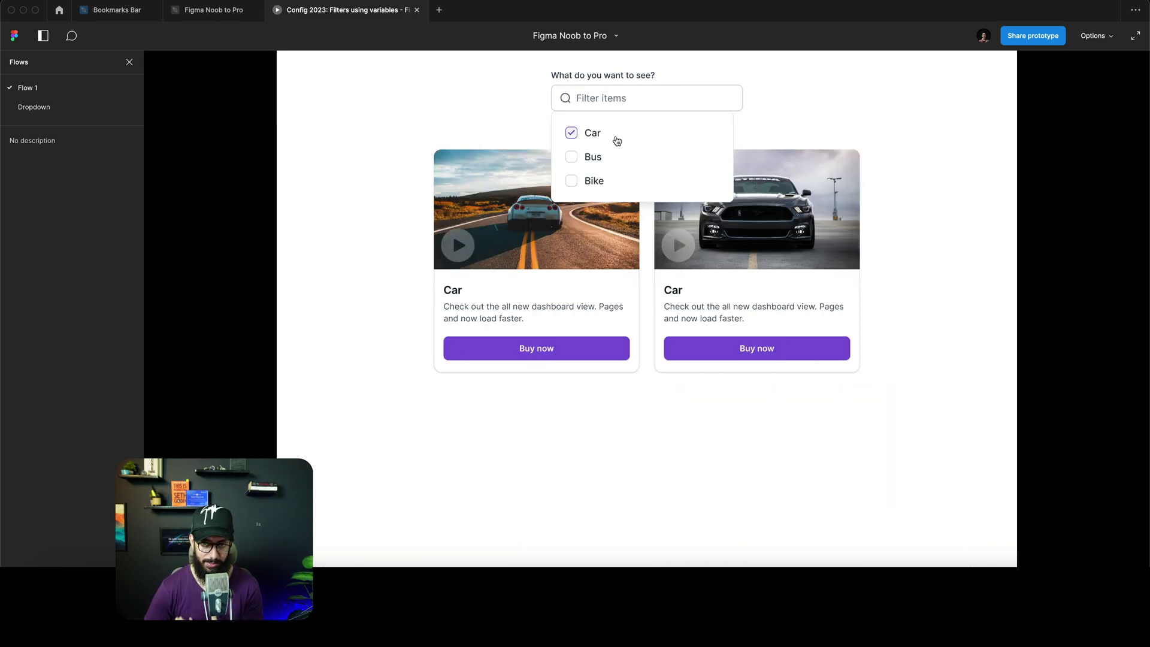
{"action": "left_click", "coordinate": [610, 184]}
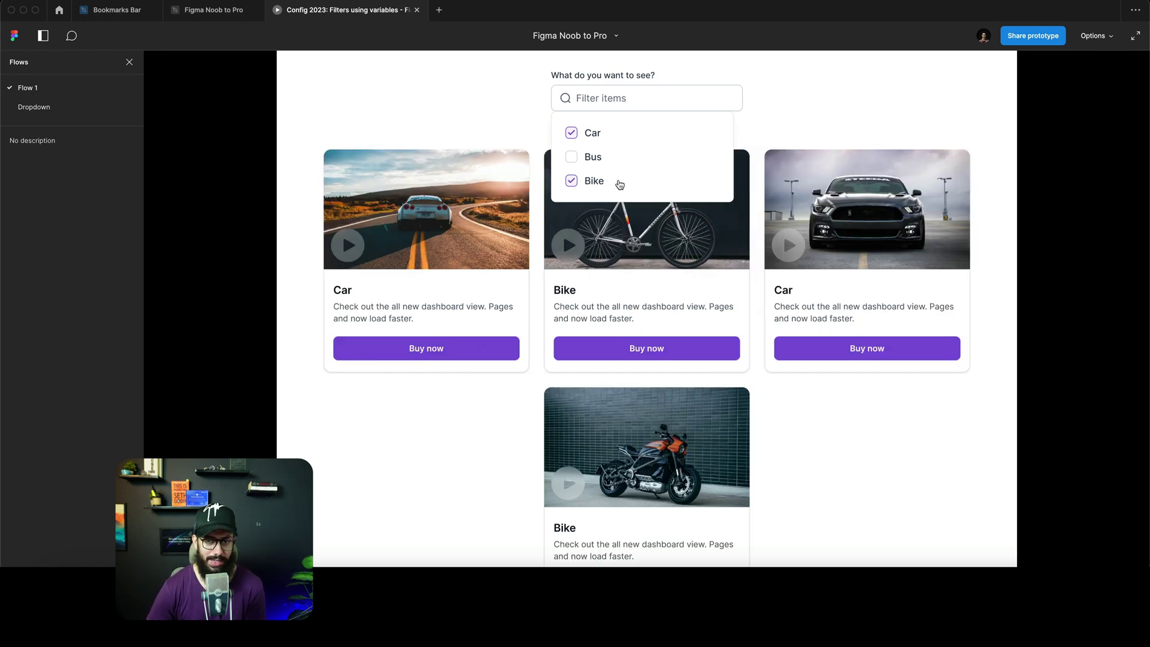
{"action": "left_click", "coordinate": [617, 184]}
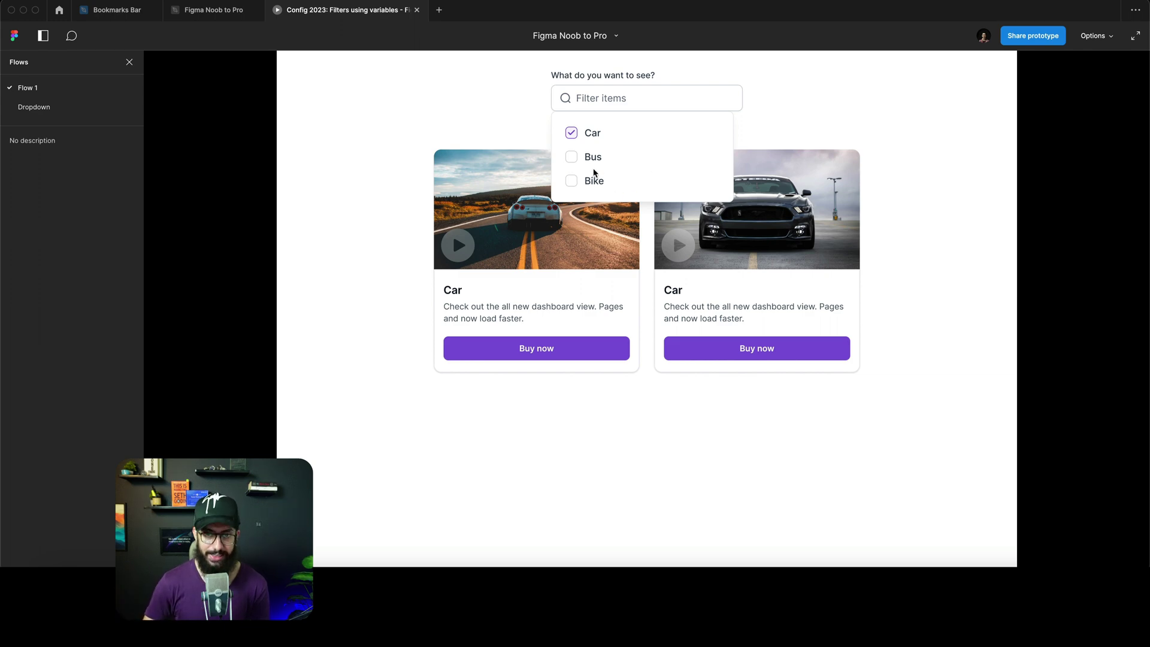
Close the preview and remove the Mouse enter interaction from the nested checkbox input of the Car filter in the Checkbox Filter component
{"action": "key", "text": "super+w"}
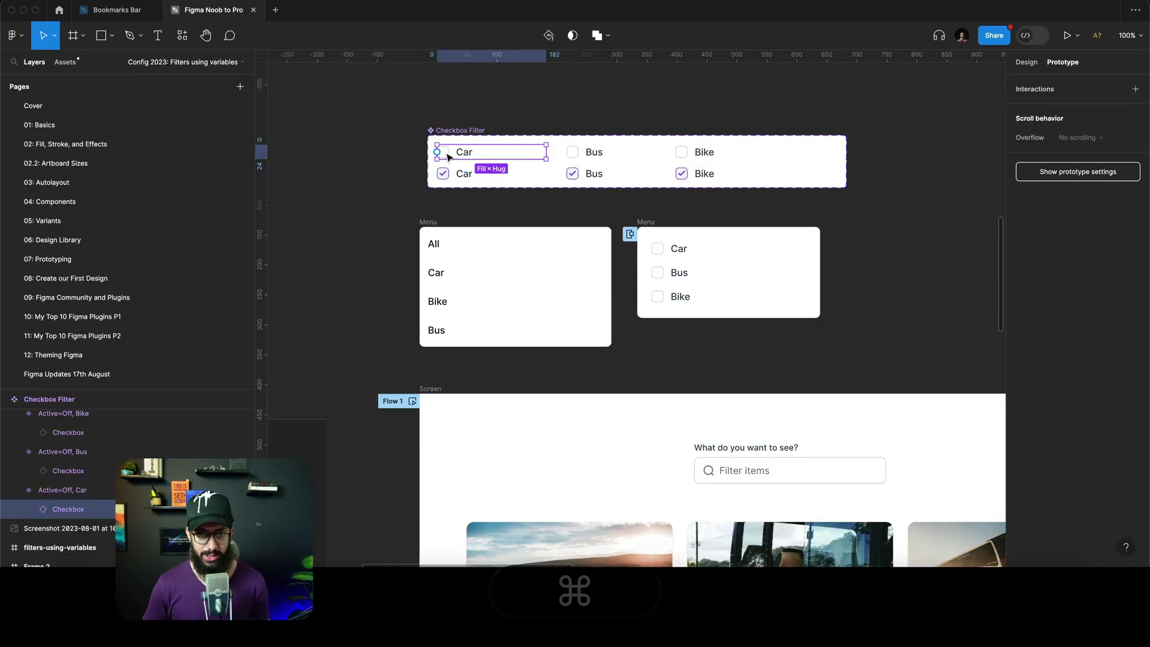
{"action": "left_click", "coordinate": [448, 152], "text": "super"}
{"action": "key", "text": "shift+e"}
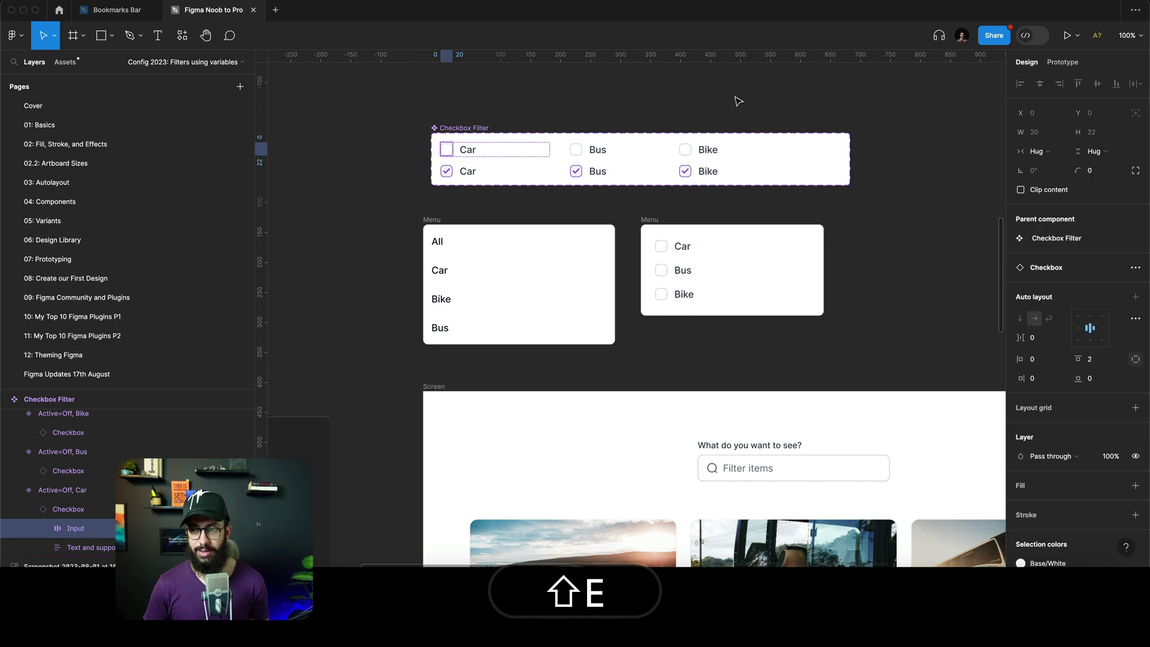
{"action": "key", "text": "shift+z"}
{"action": "left_click", "coordinate": [453, 153]}
{"action": "key", "text": "Escape"}
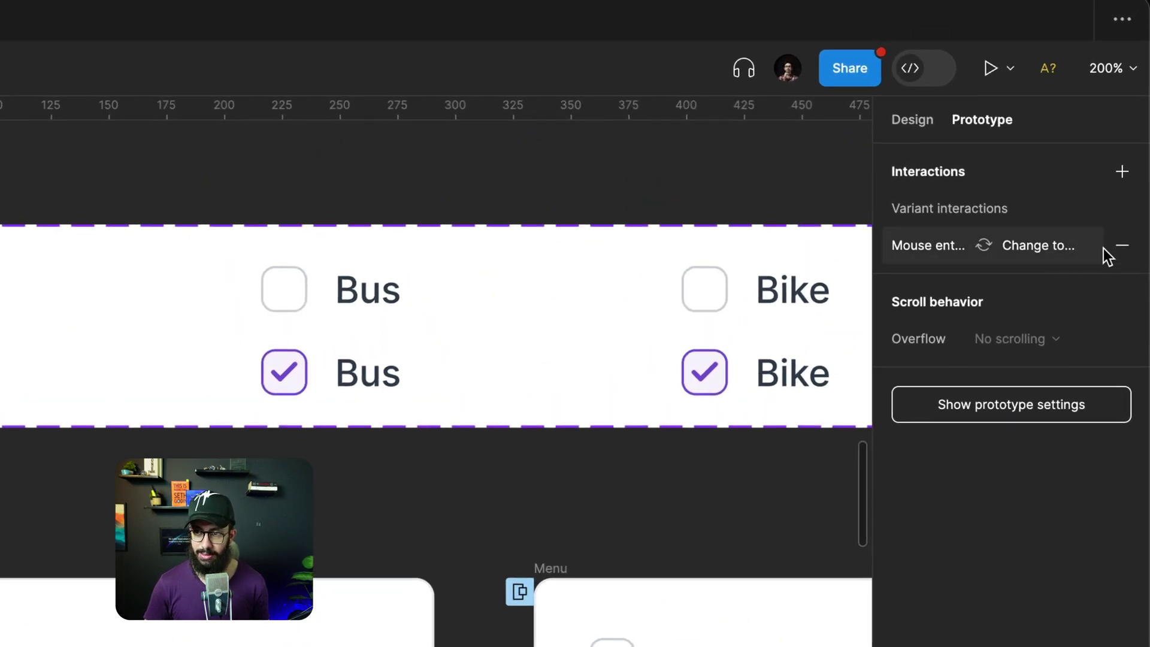
{"action": "key", "text": "shift"}
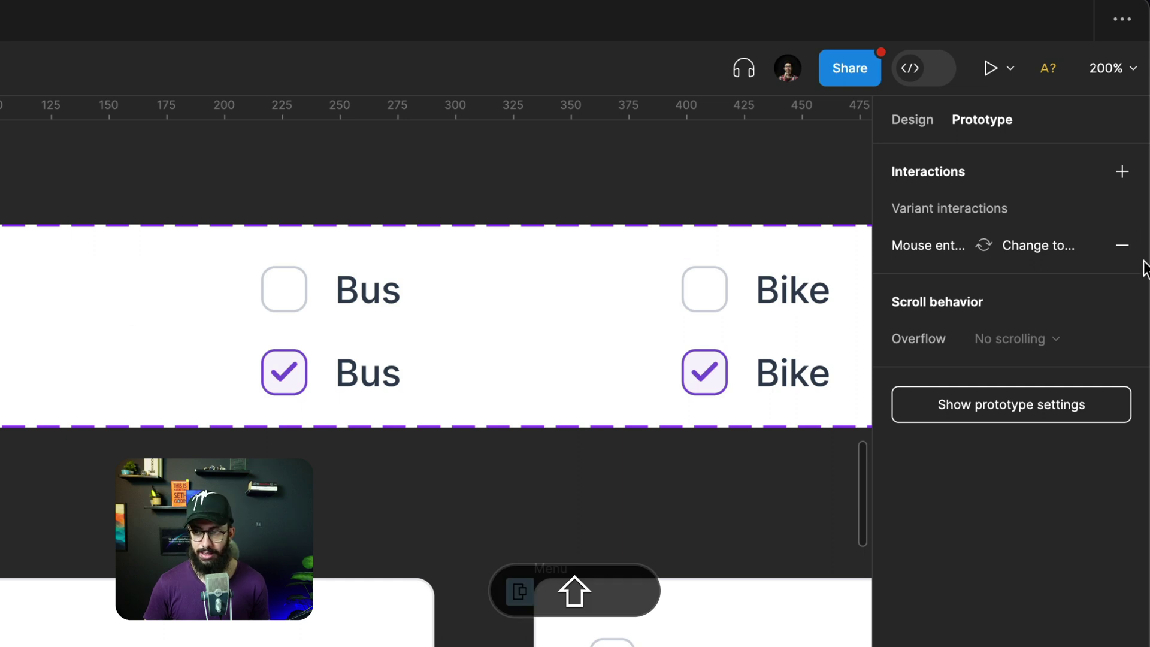
{"action": "left_click", "coordinate": [1122, 246]}
{"action": "key", "text": "shift+Tab"}
{"action": "key", "text": "Tab"}
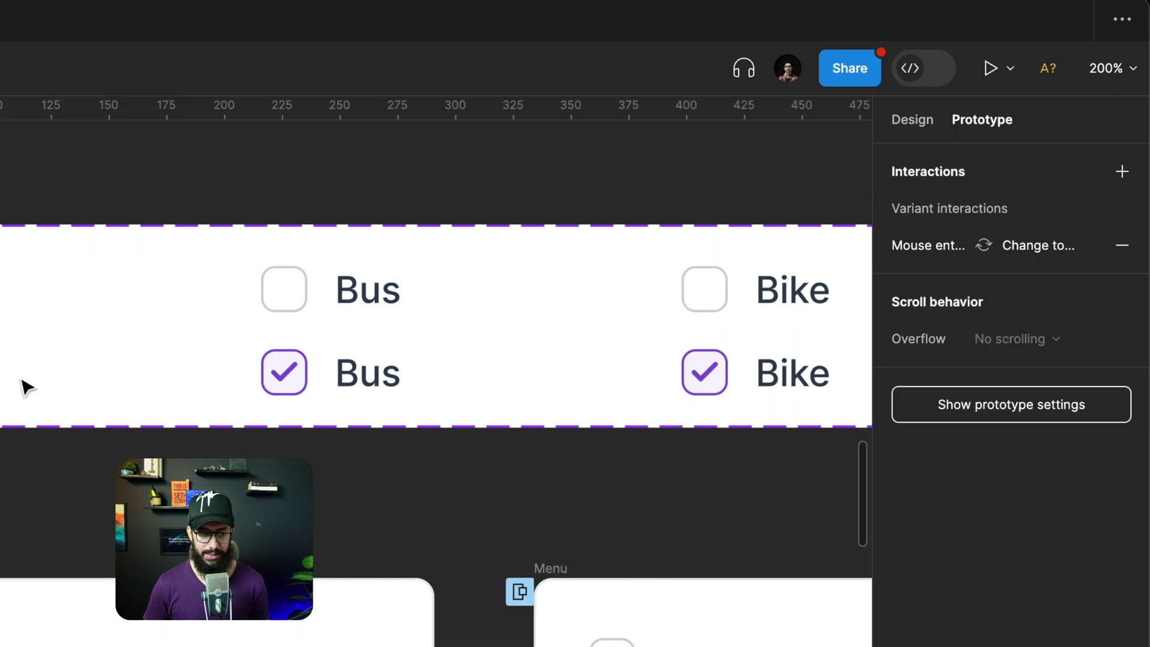
Select the nested checkbox inputs of both Bus variants and remove their Mouse enter interactions
{"action": "left_click", "coordinate": [295, 288]}
{"action": "left_click", "coordinate": [295, 288]}
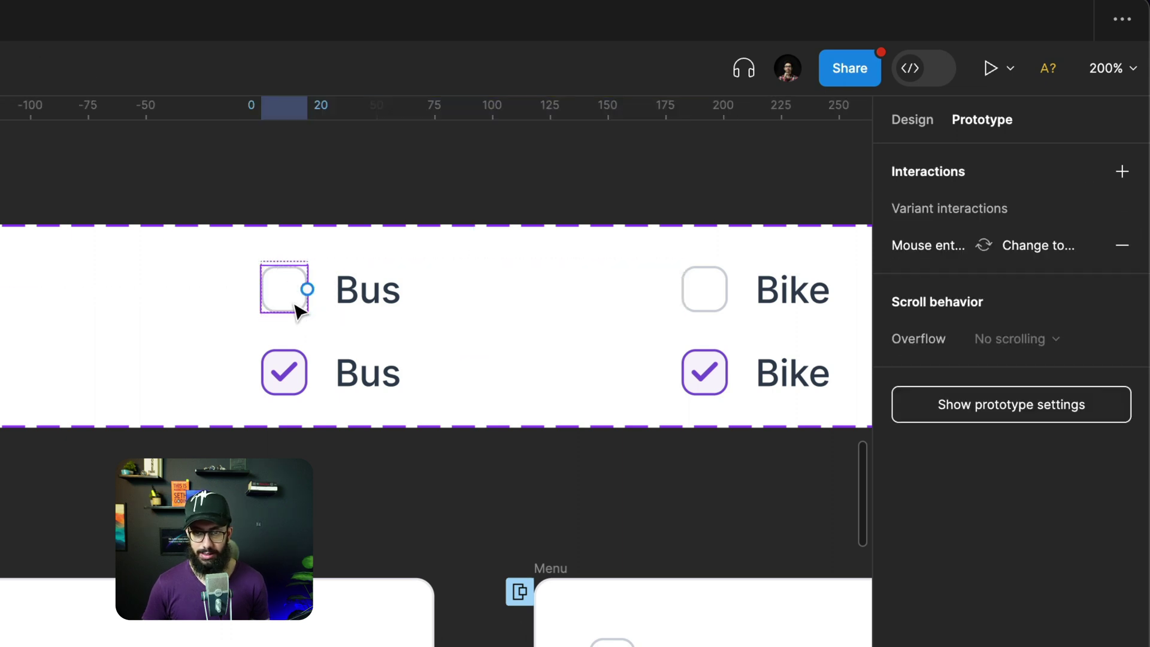
{"action": "key", "text": "shift"}
{"action": "left_click", "coordinate": [281, 398], "text": "shift"}
{"action": "left_click", "coordinate": [289, 377], "text": "shift"}
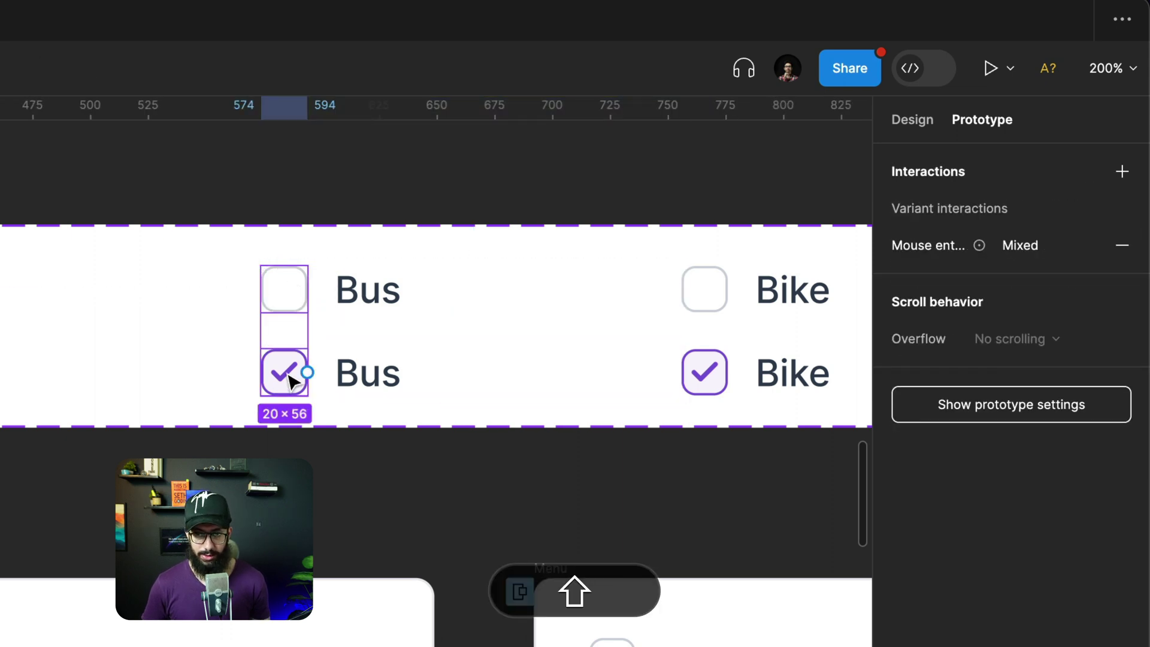
{"action": "left_click", "coordinate": [1122, 246]}
Remove the Mouse enter interactions from the checked and unchecked Bike variants' nested checkbox inputs and launch the prototype preview
{"action": "scroll", "coordinate": [599, 288], "scroll_direction": "right", "scroll_amount": 5}
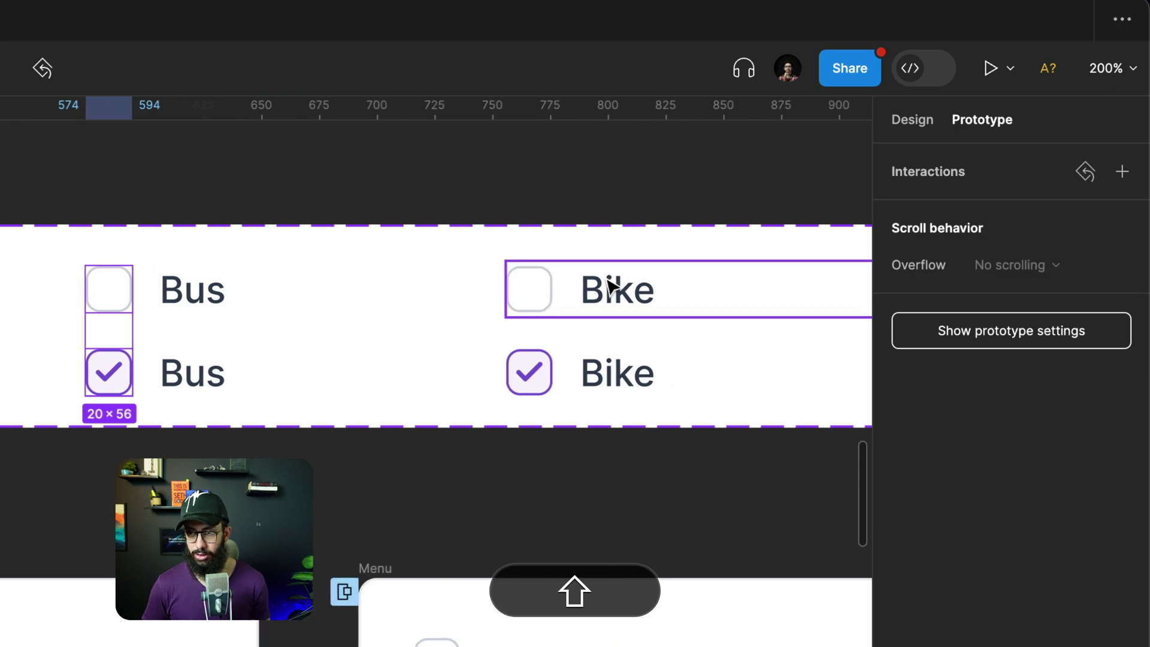
{"action": "left_click", "coordinate": [545, 294]}
{"action": "left_click", "coordinate": [545, 293]}
{"action": "left_click", "coordinate": [535, 393], "text": "shift"}
{"action": "left_click", "coordinate": [535, 393]}
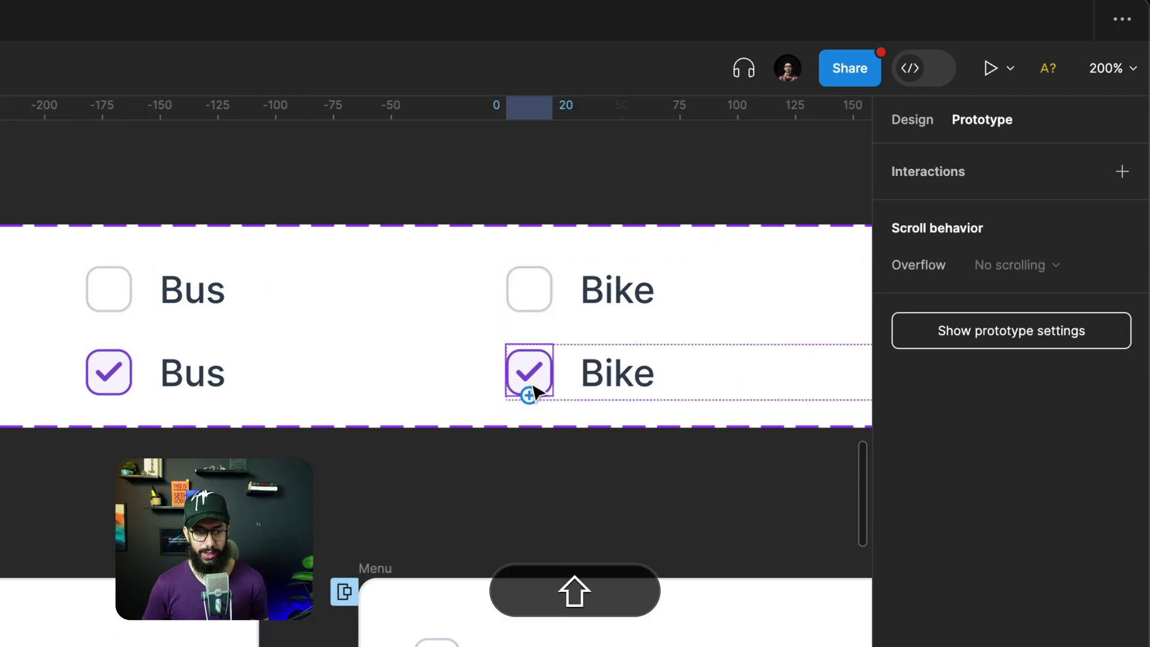
{"action": "left_click", "coordinate": [539, 372]}
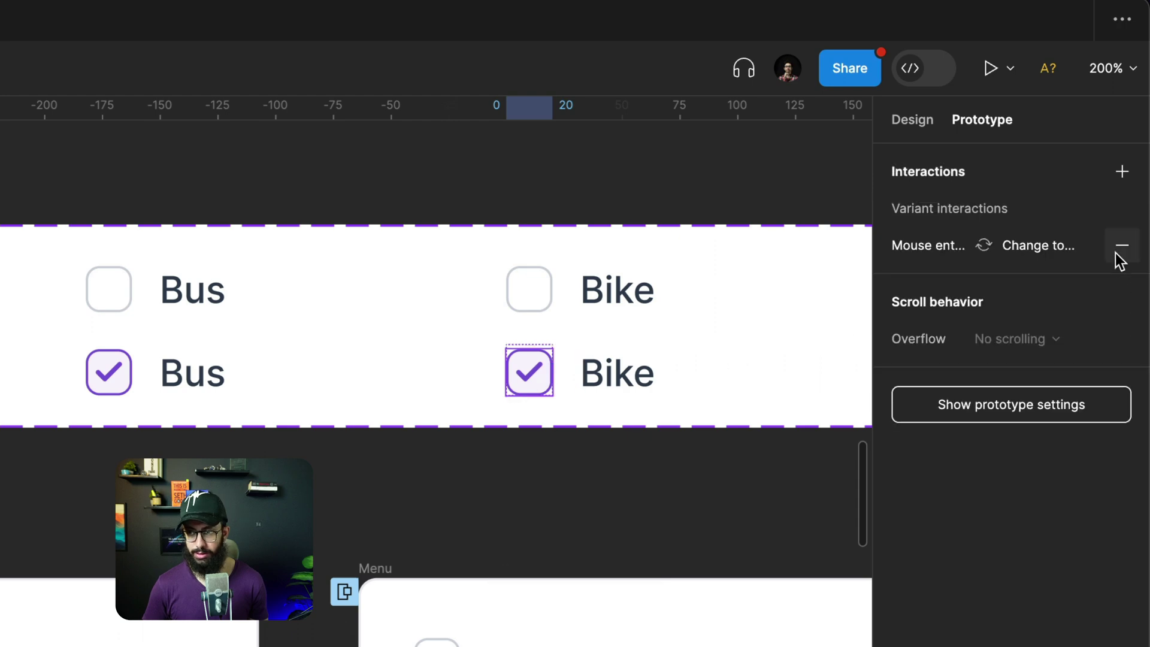
{"action": "key", "text": "Escape"}
{"action": "left_click", "coordinate": [531, 290]}
{"action": "left_click", "coordinate": [529, 290]}
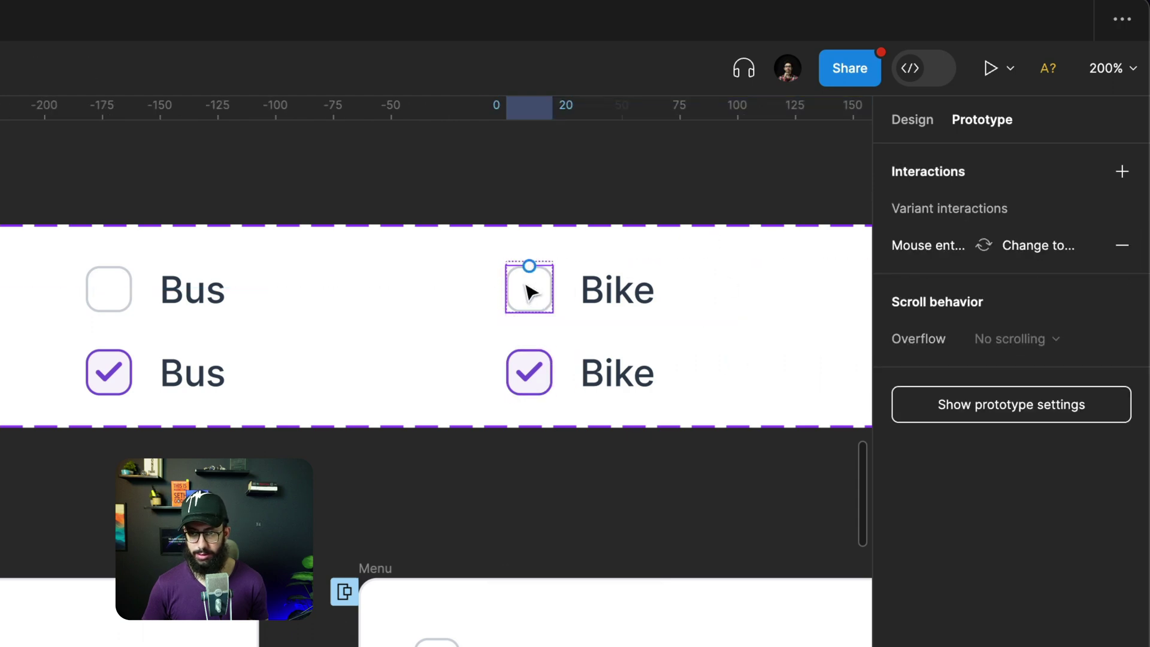
{"action": "left_click", "coordinate": [1122, 246]}
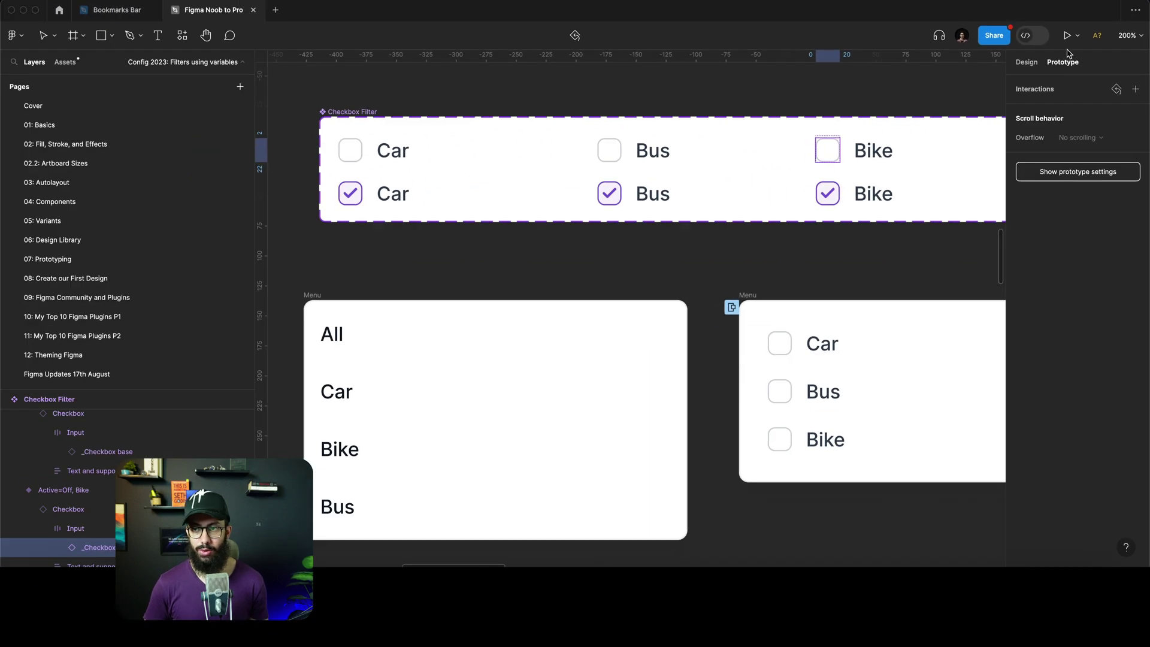
{"action": "left_click", "coordinate": [990, 68]}
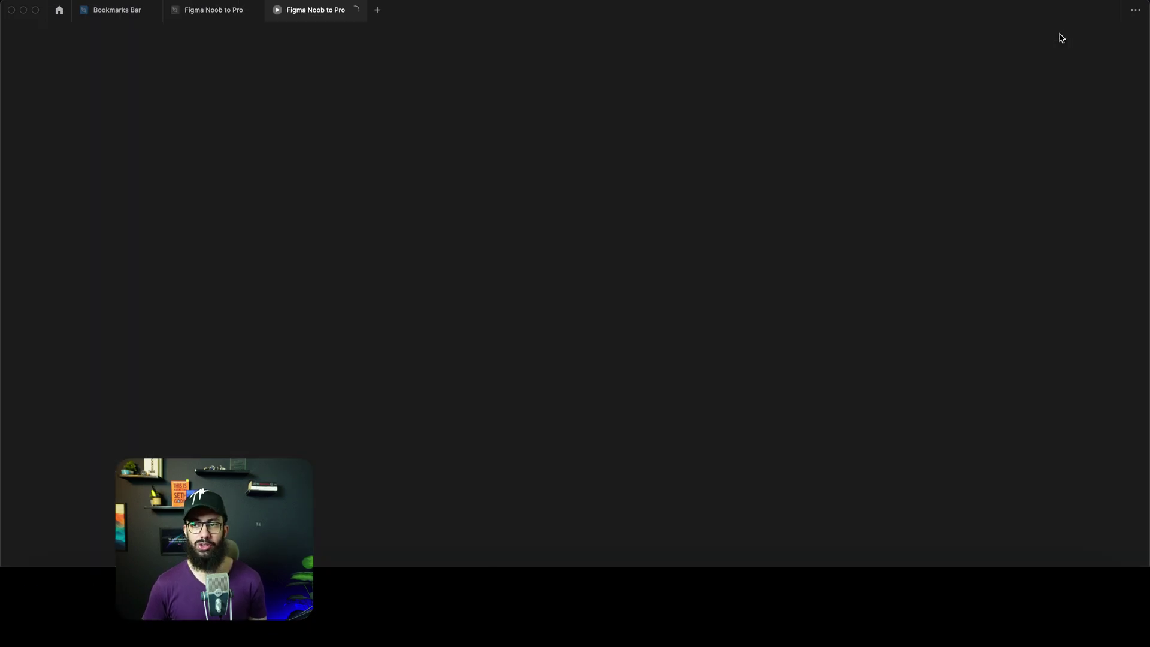